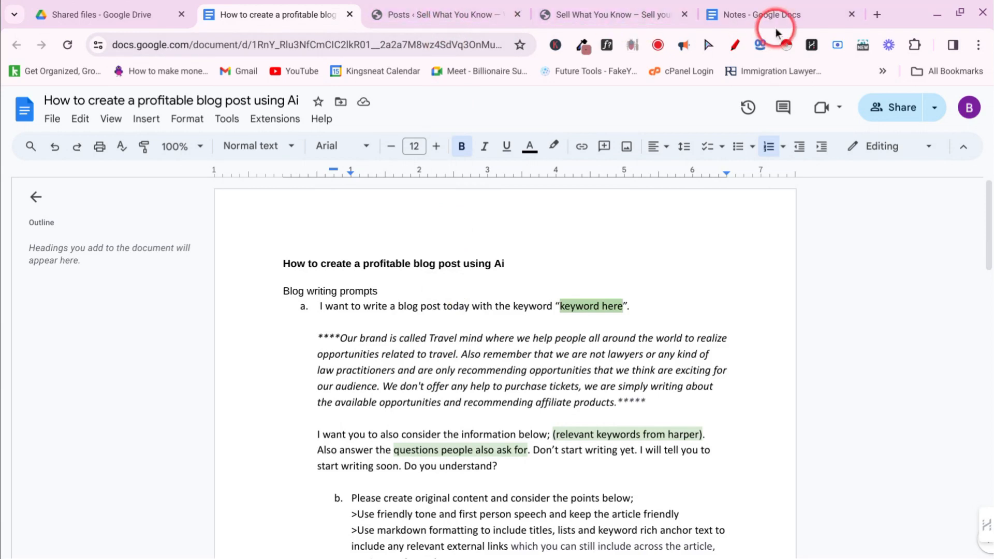
Open chat.openai.com in a new browser tab and reload the chat history.
left_click(877, 16)
type("chat")
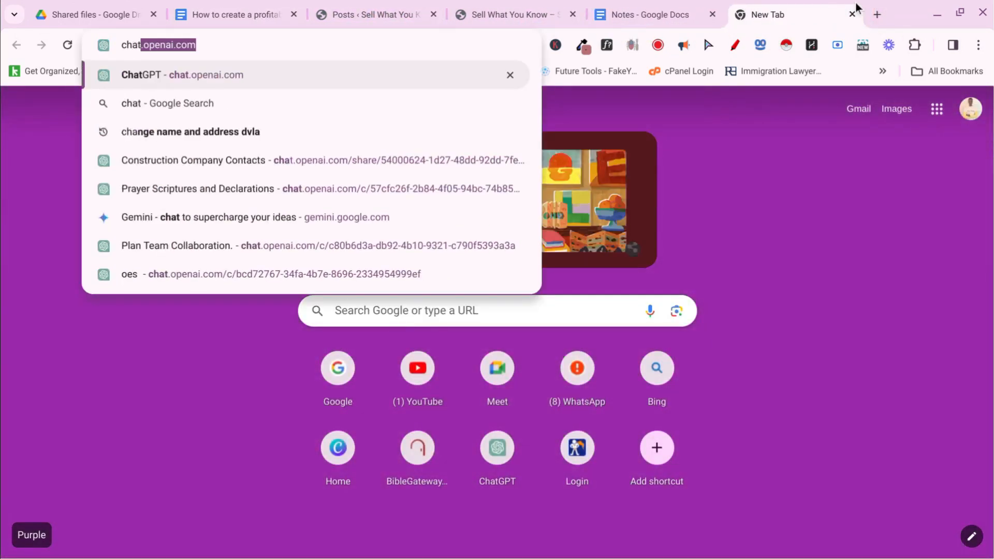
type(".ope")
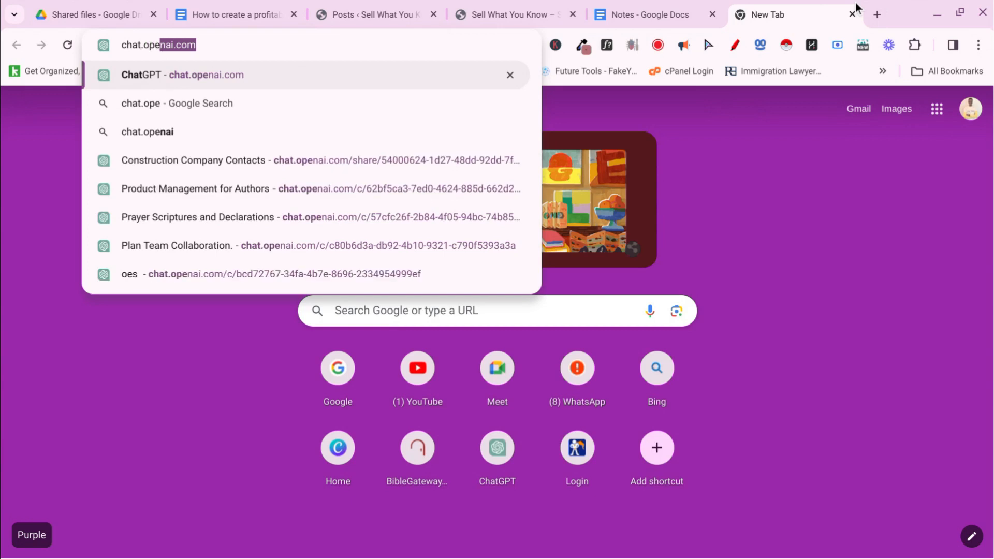
type("nai")
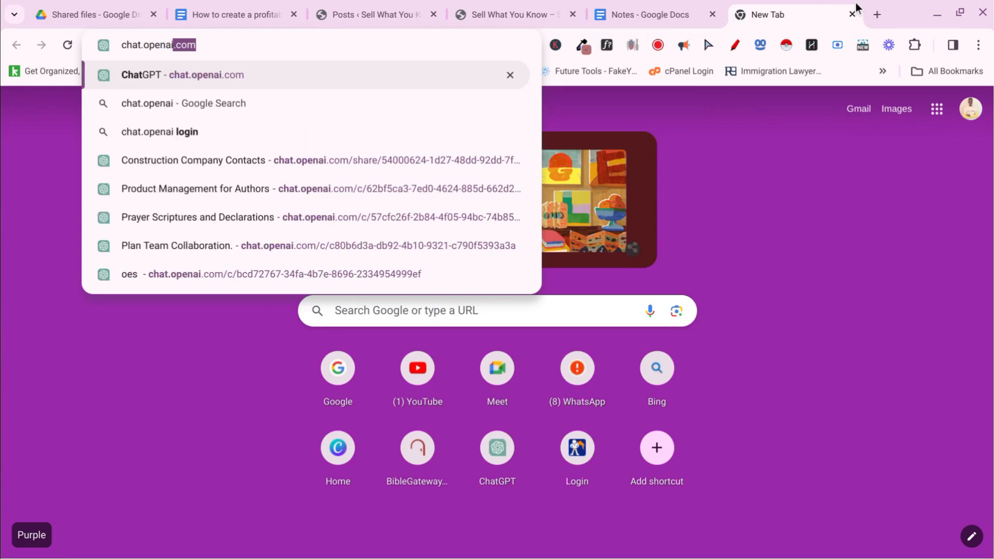
key("Return")
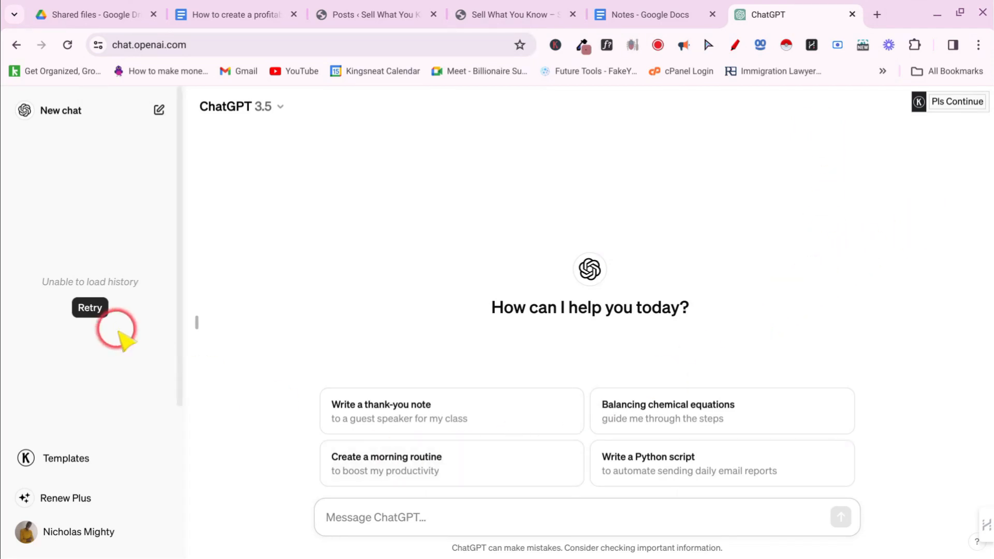
left_click(95, 309)
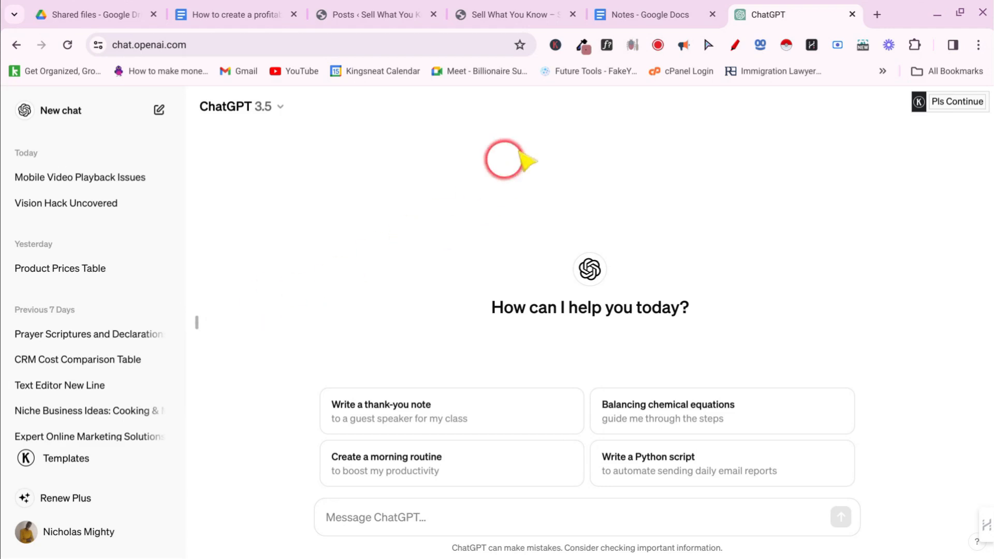
Move the ChatGPT tab directly beside the blog prompts document's tab and return to ChatGPT.
left_click_drag(797, 16, 378, 11)
left_click(246, 11)
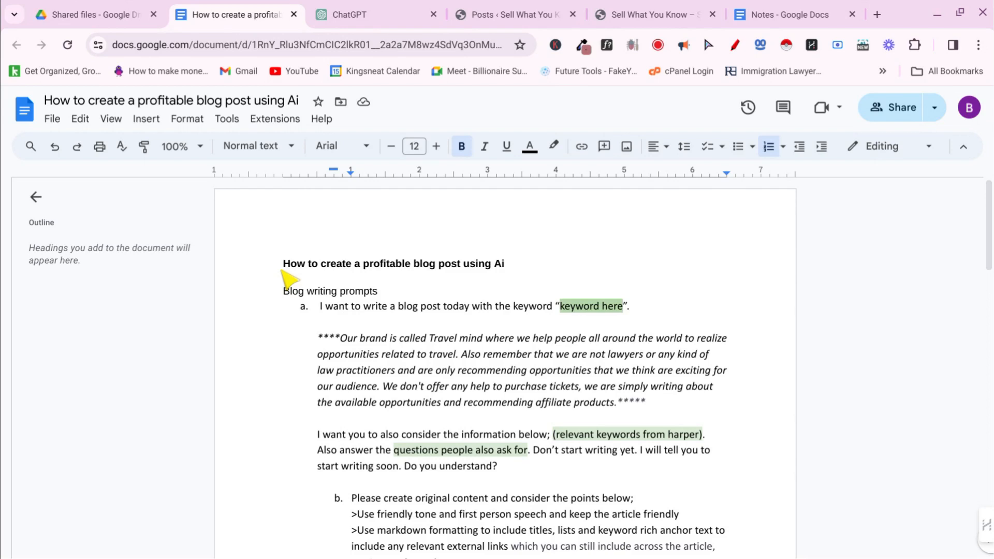
left_click(371, 16)
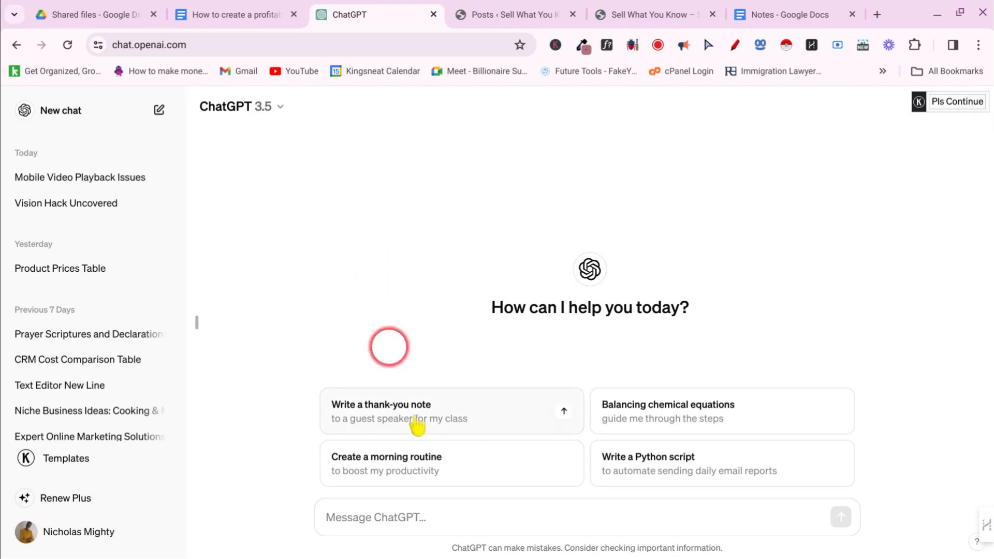
Ask ChatGPT: Write me a blog post about ' how to make money in the travel industry'.
left_click(442, 528)
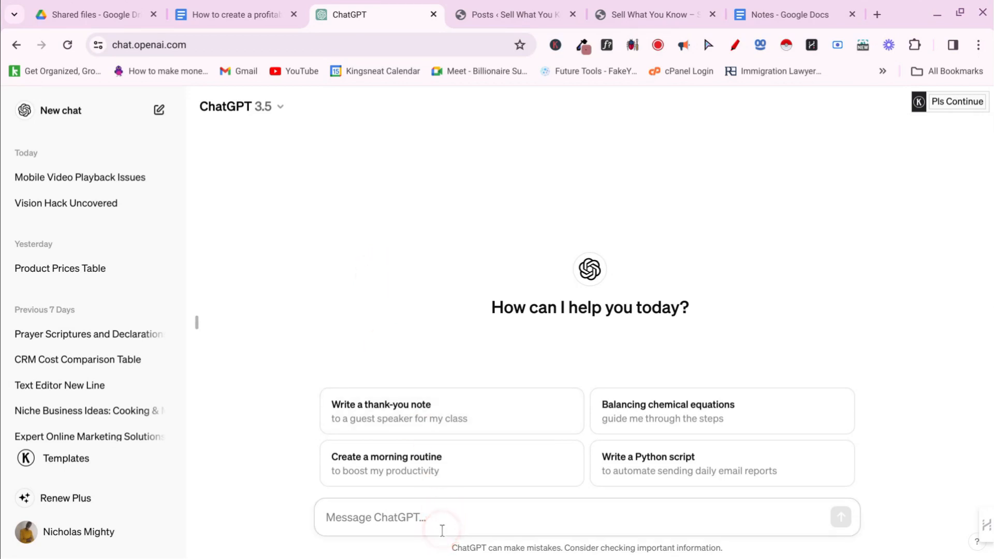
type("Write me a blog post about")
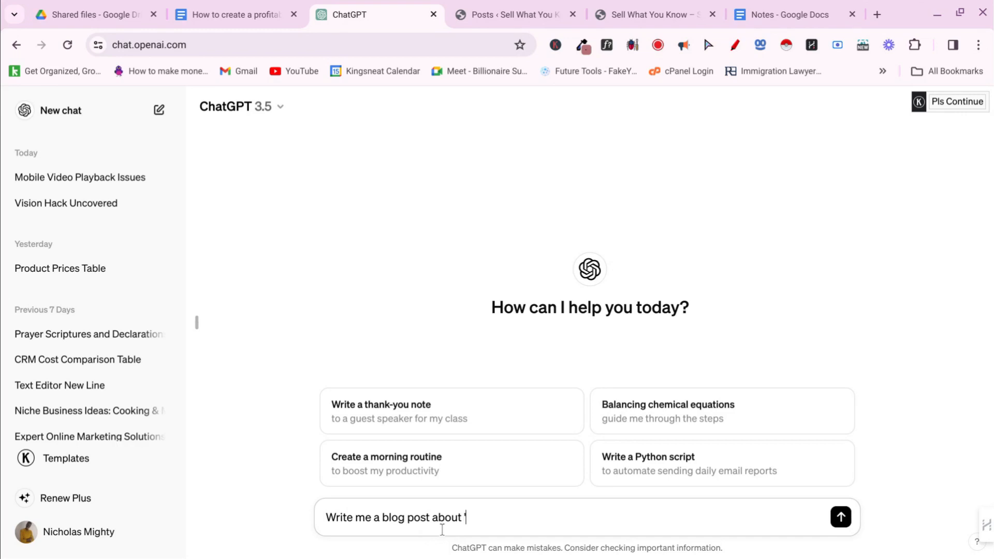
type("to make money in the travel industry")
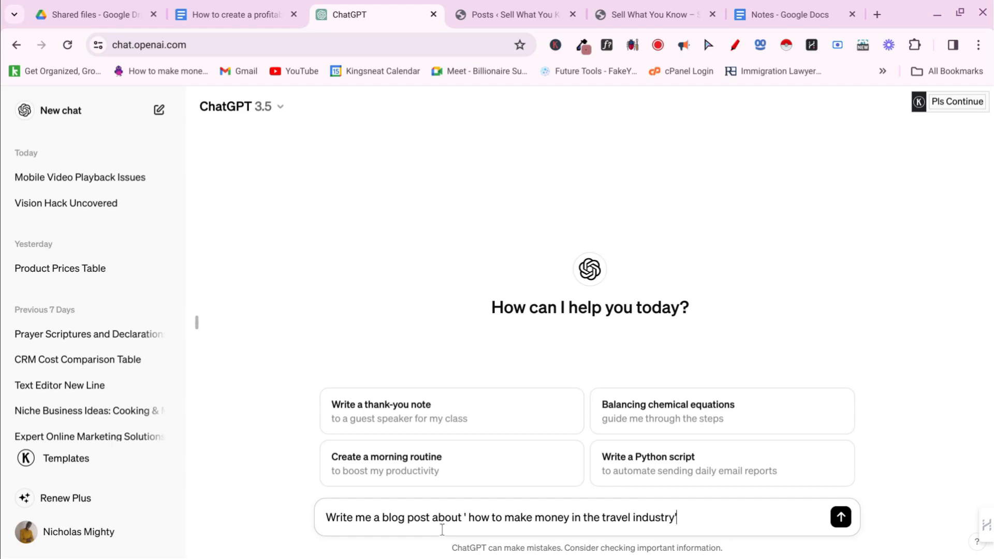
key("Return")
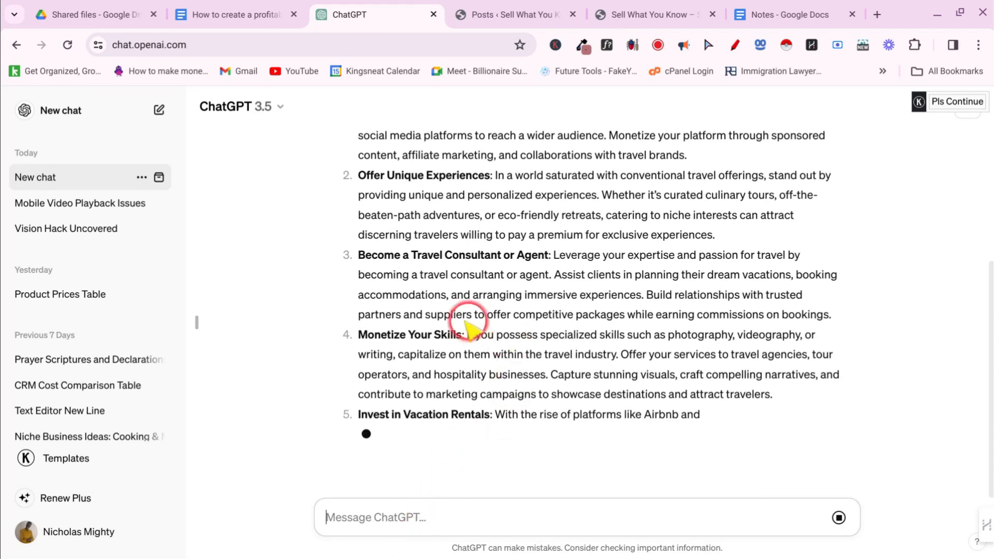
Review the generated travel industry blog post and the one-line prompt that produced it.
scroll(471, 362, "up", 2)
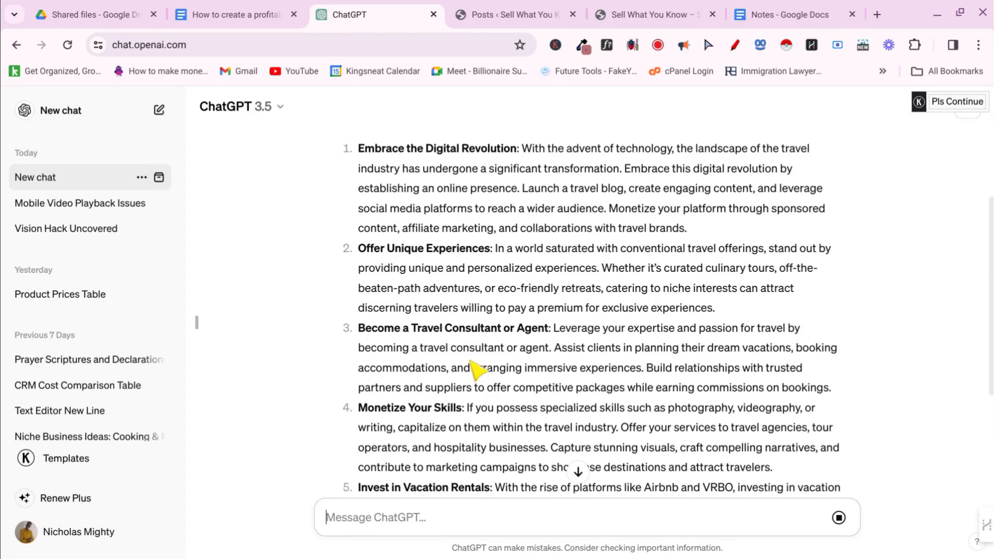
scroll(471, 365, "up", 3)
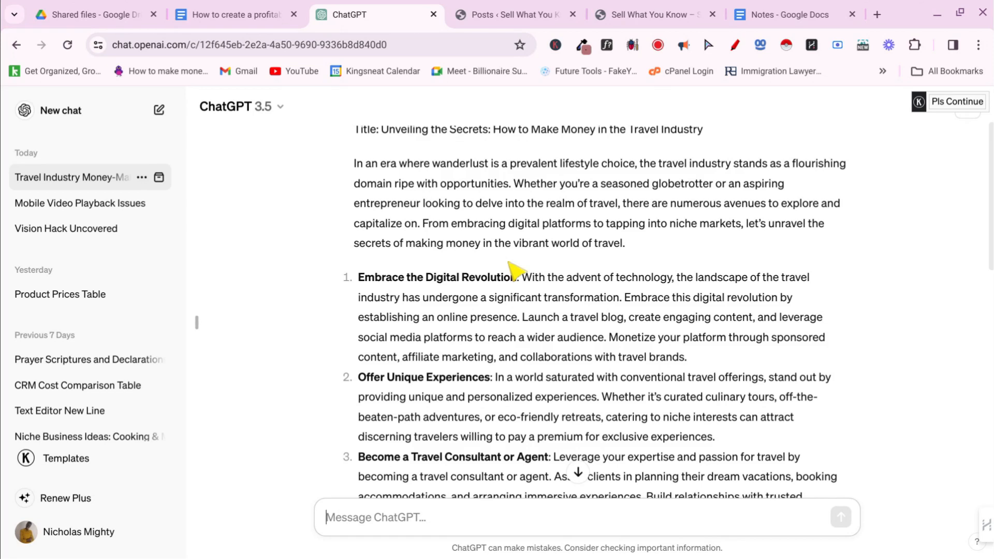
left_click(247, 20)
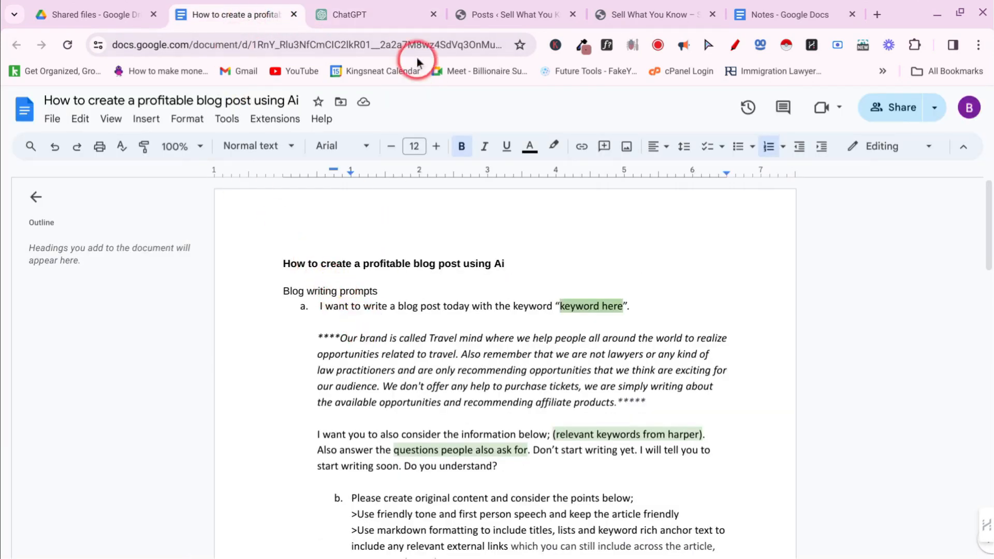
left_click(373, 16)
scroll(538, 357, "up", 2)
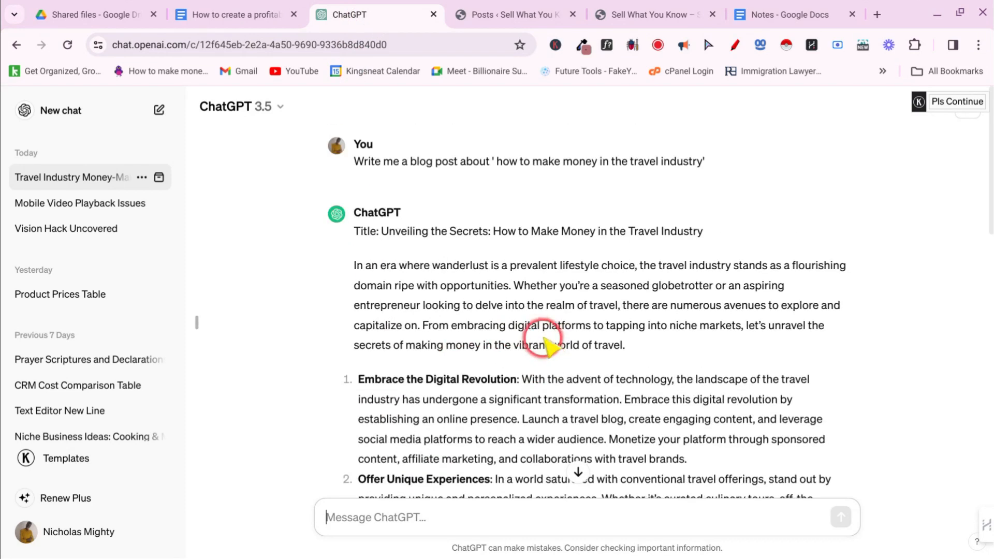
left_click(358, 182)
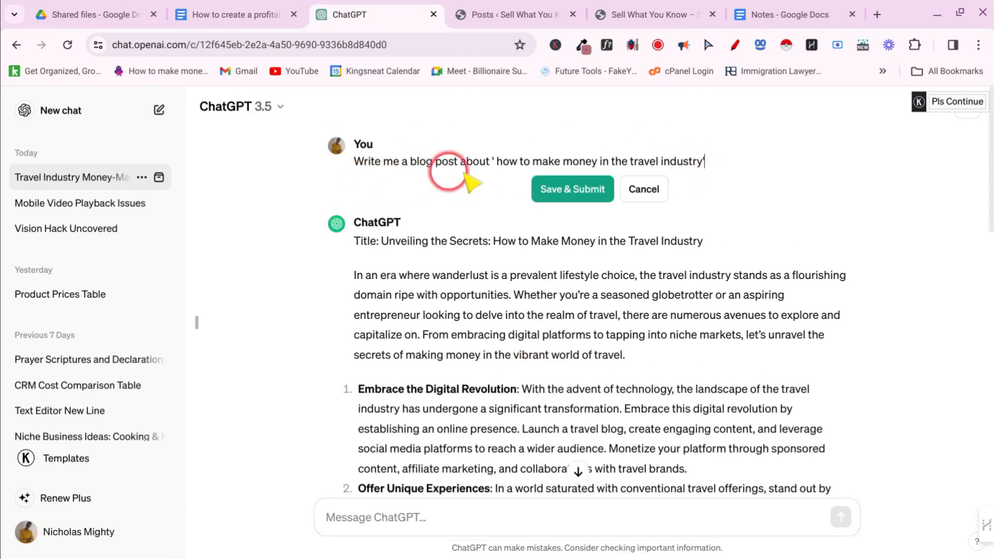
left_click_drag(708, 163, 346, 177)
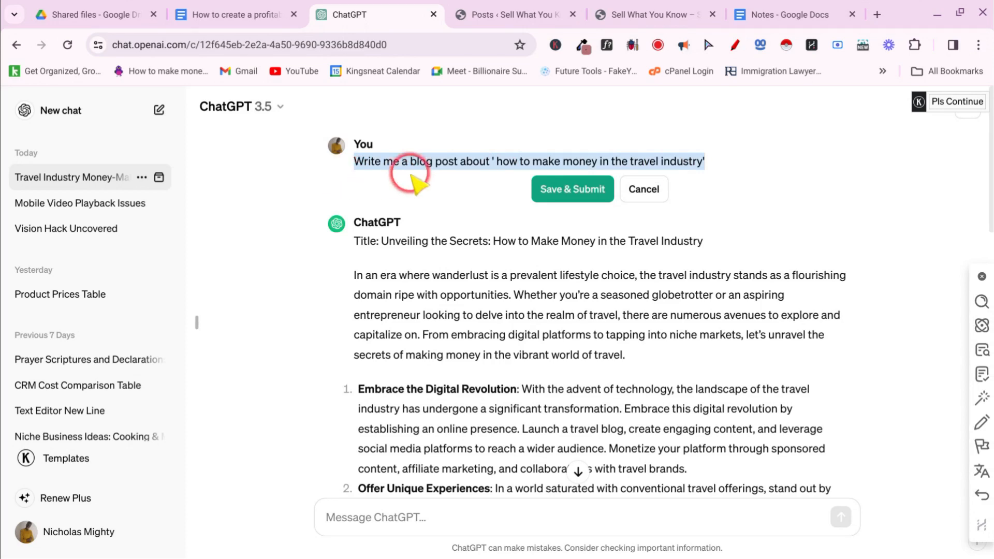
Delete the travel industry blog post chat from the ChatGPT history.
left_click(141, 177)
left_click(172, 266)
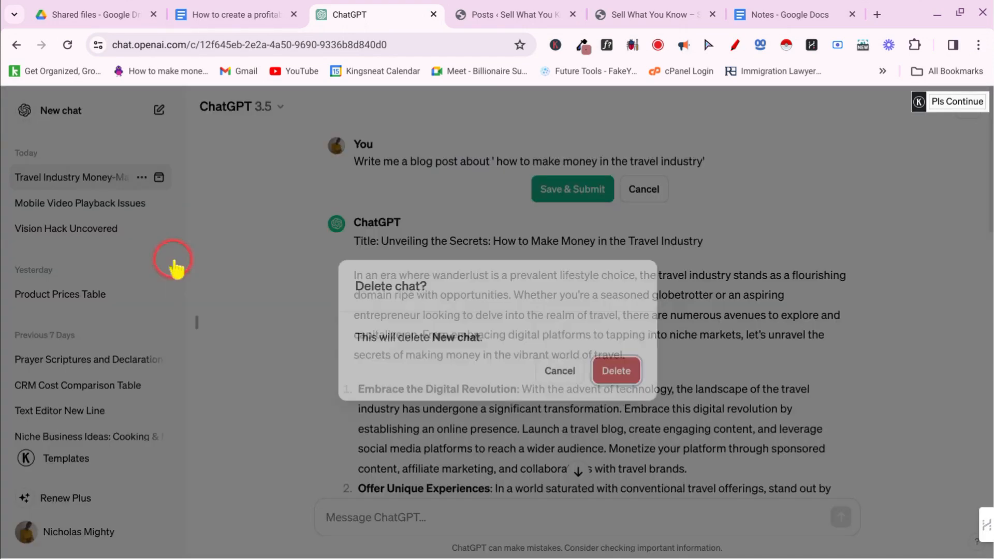
left_click(616, 363)
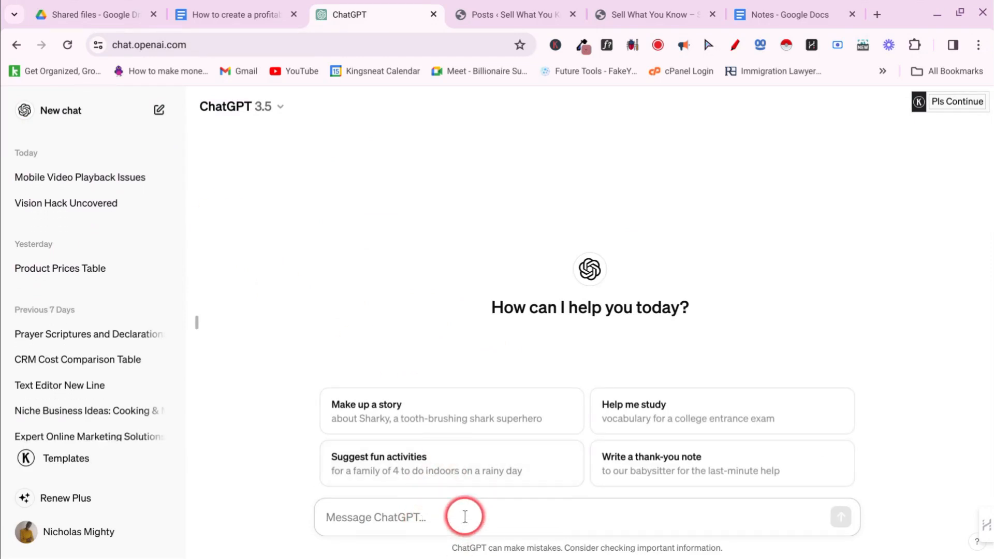
Switch to the "How to create a profitable blog post using Ai" document and examine the blog writing prompts, including the "keyword here" placeholder.
left_click(237, 17)
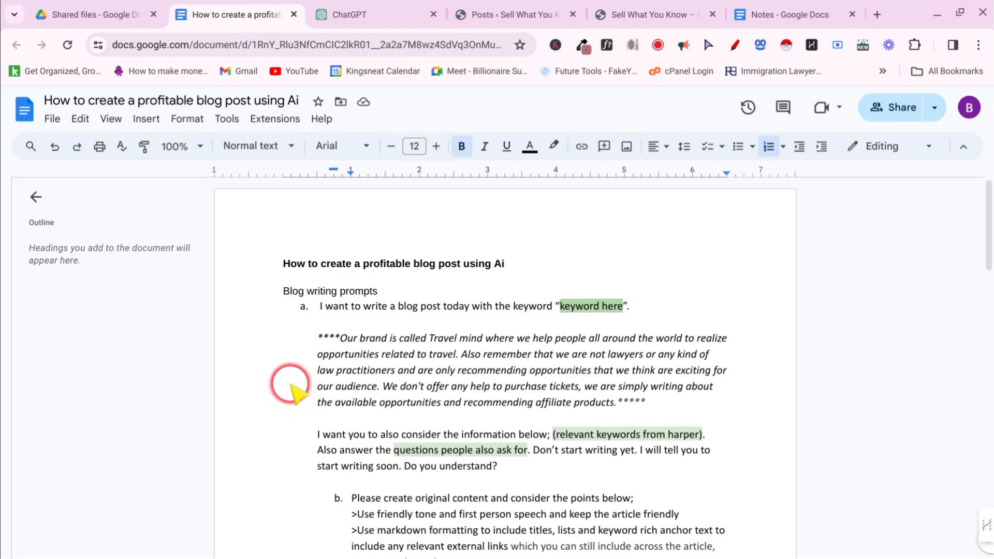
left_click(382, 290)
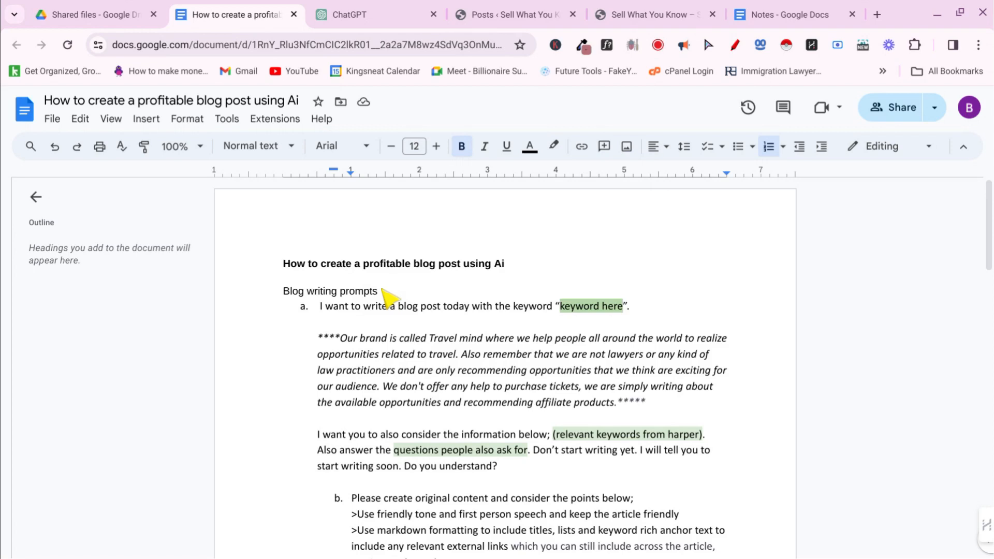
scroll(386, 290, "down", 1)
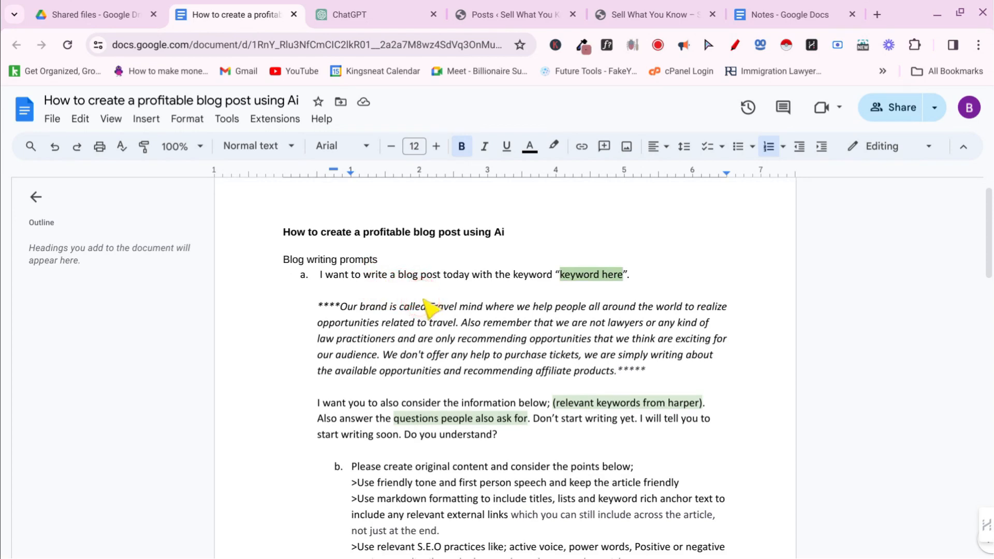
left_click(422, 300)
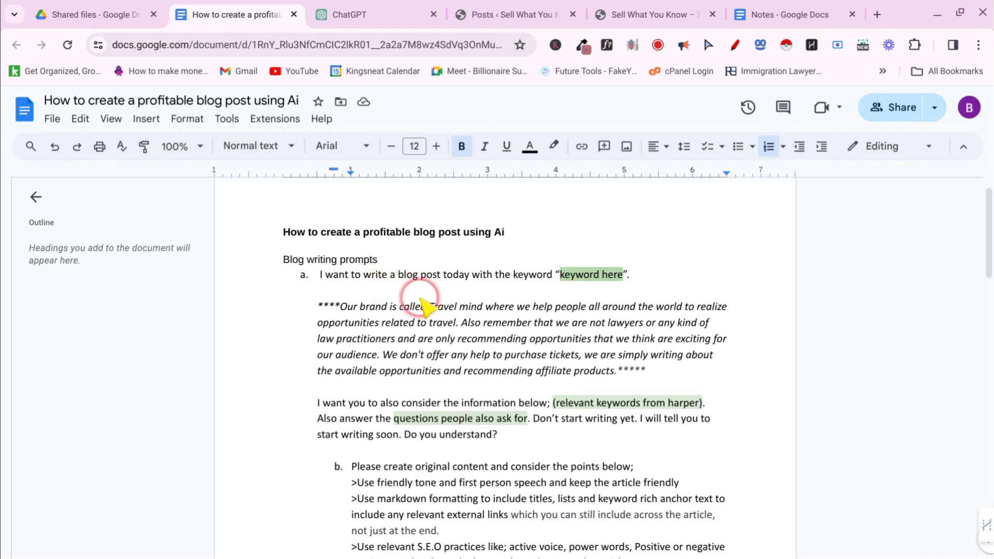
left_click(466, 379)
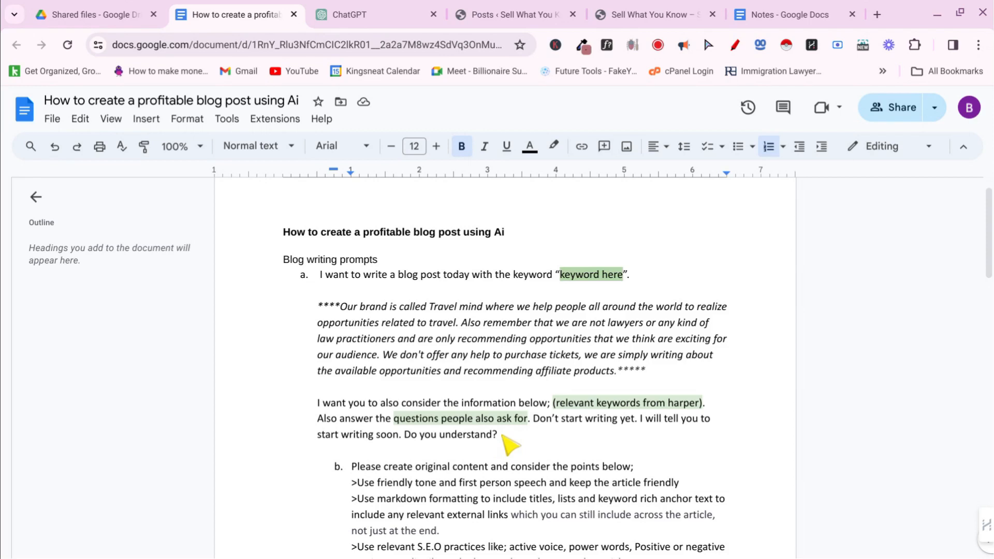
left_click_drag(502, 436, 337, 293)
left_click(323, 275)
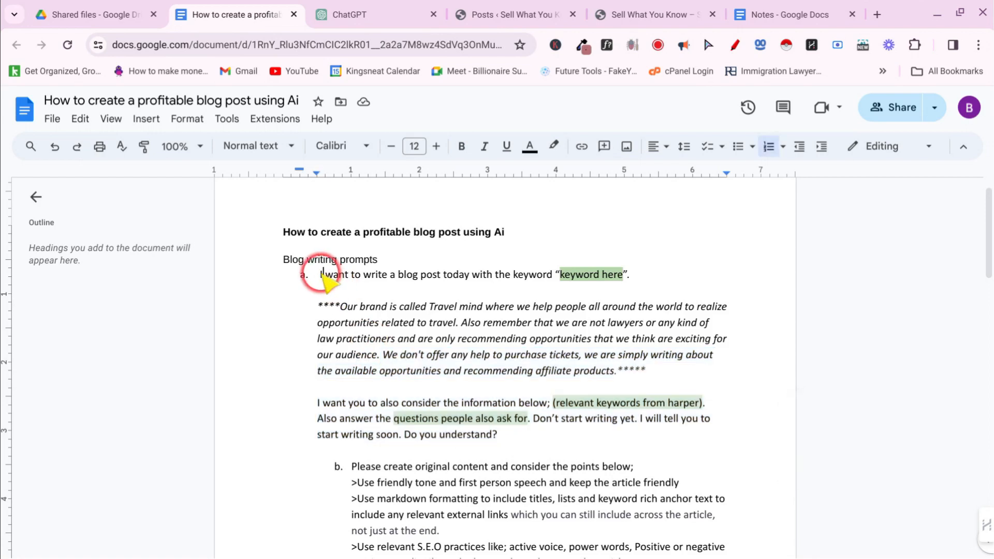
scroll(331, 270, "down", 4)
scroll(334, 263, "down", 1)
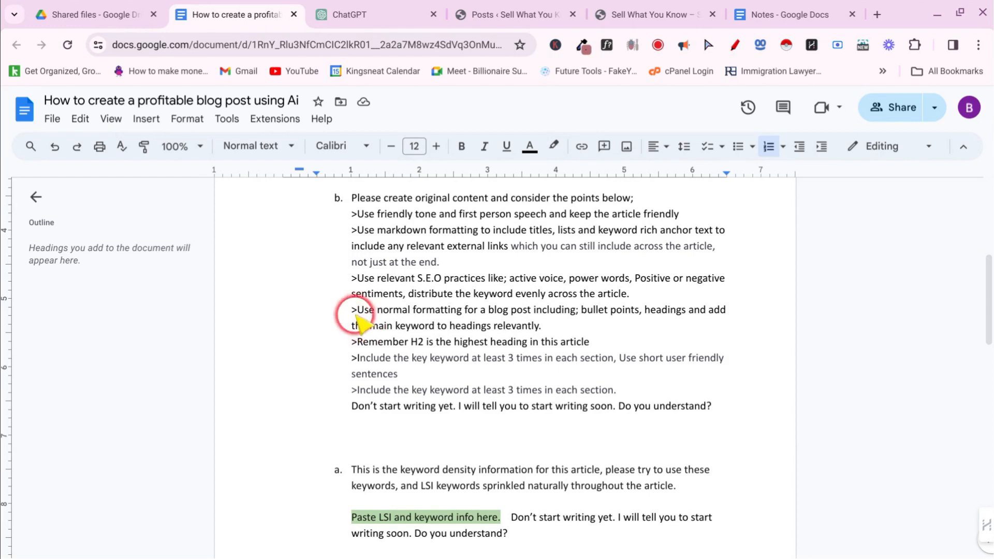
scroll(361, 322, "down", 4)
scroll(361, 322, "down", 5)
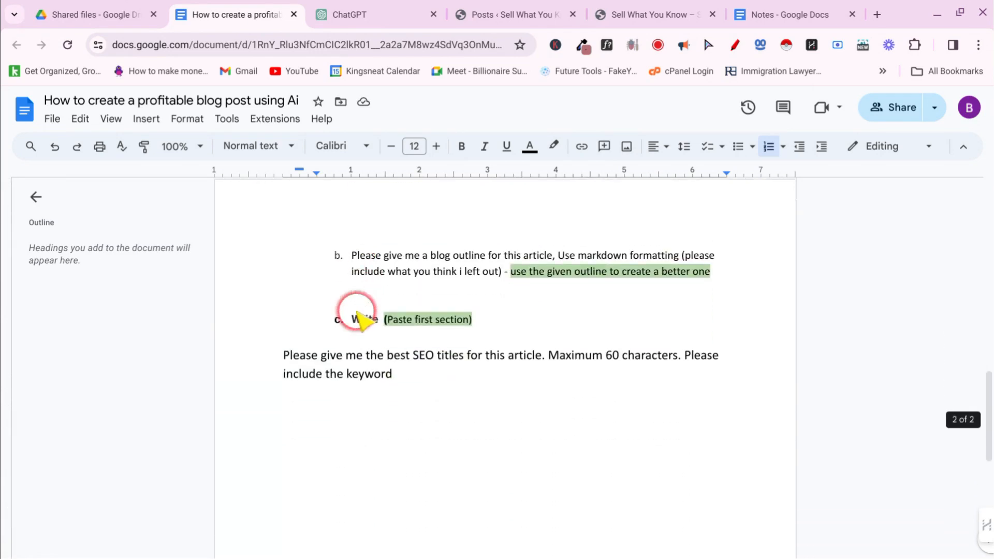
scroll(357, 311, "up", 4)
scroll(361, 317, "up", 10)
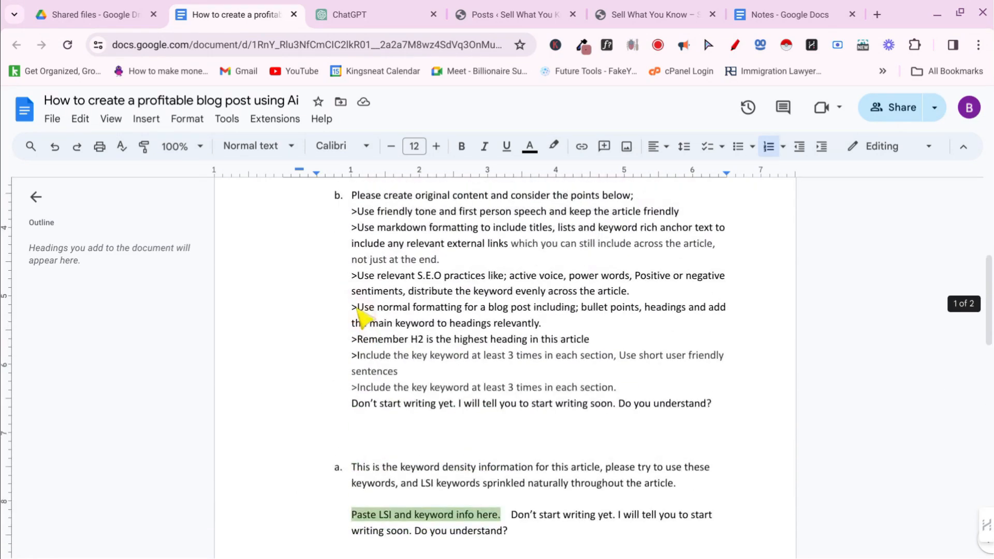
scroll(357, 310, "up", 1)
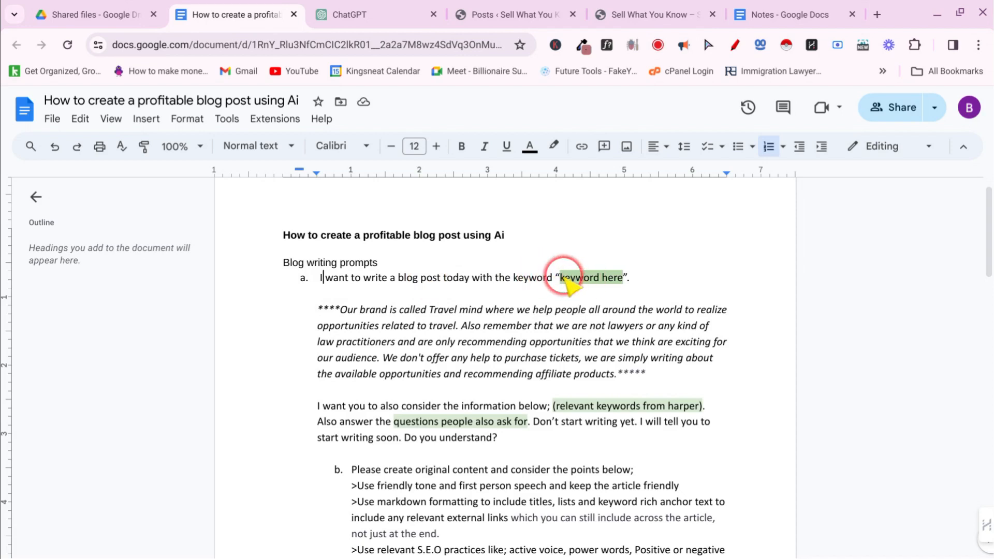
left_click_drag(564, 276, 618, 280)
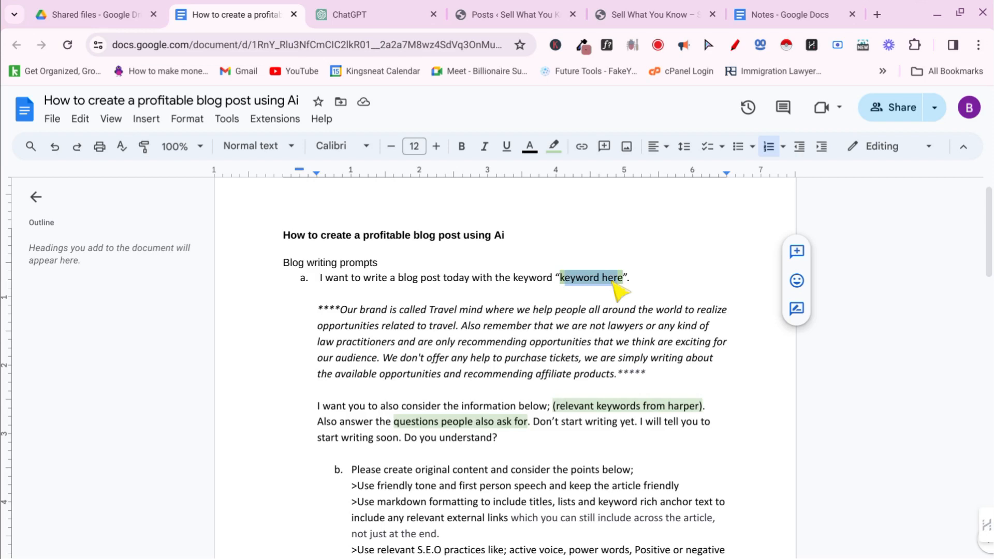
Open google.com in a new tab directly after the blog prompts document.
right_click(269, 16)
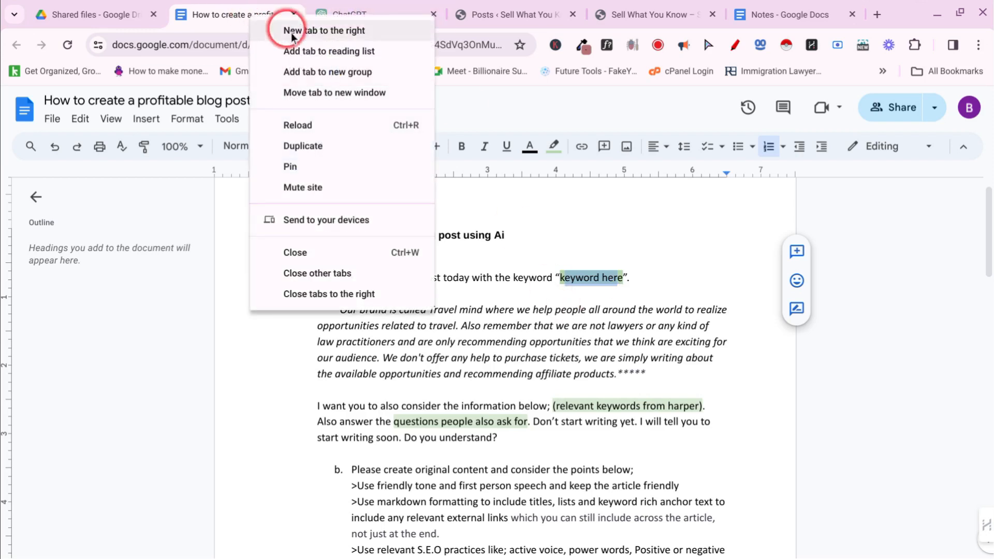
left_click(318, 31)
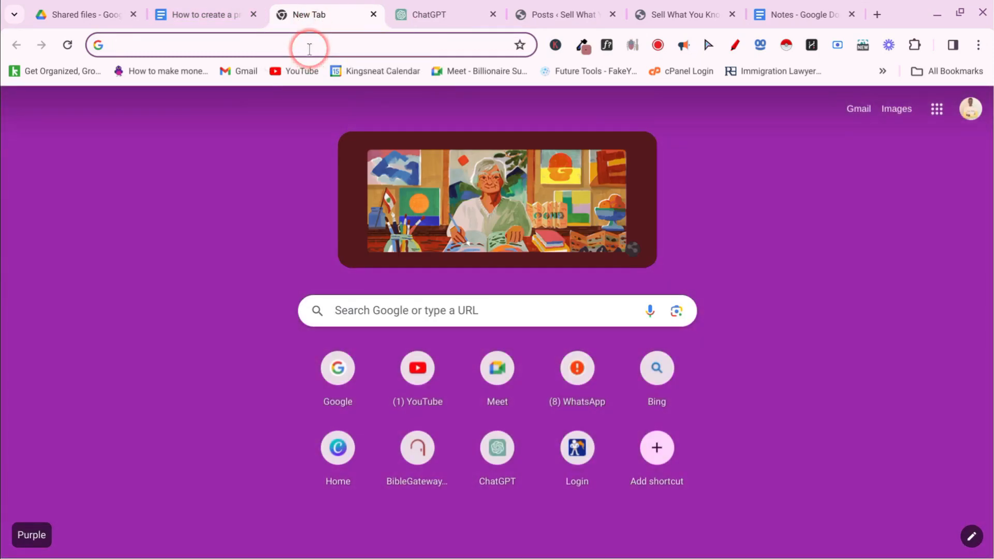
type("google.com")
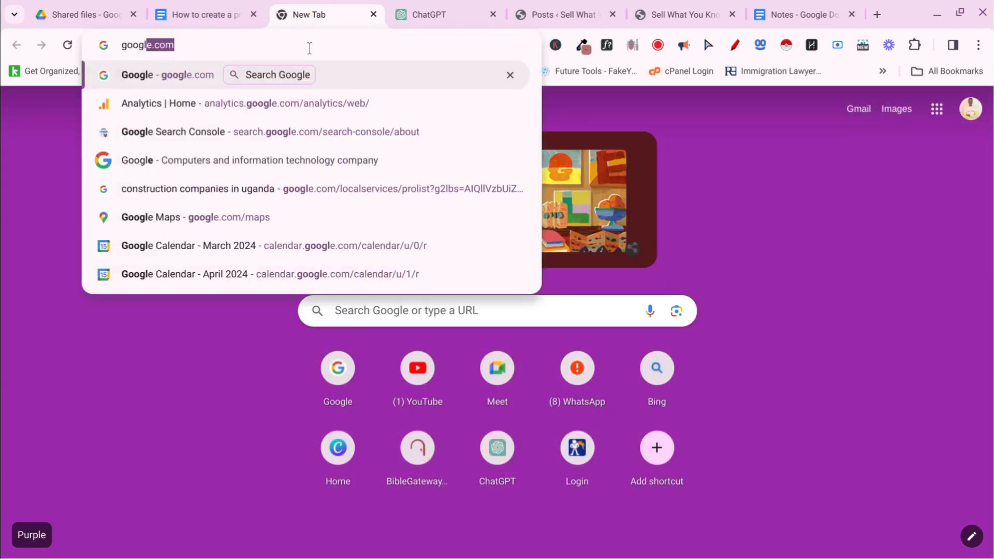
key("Return")
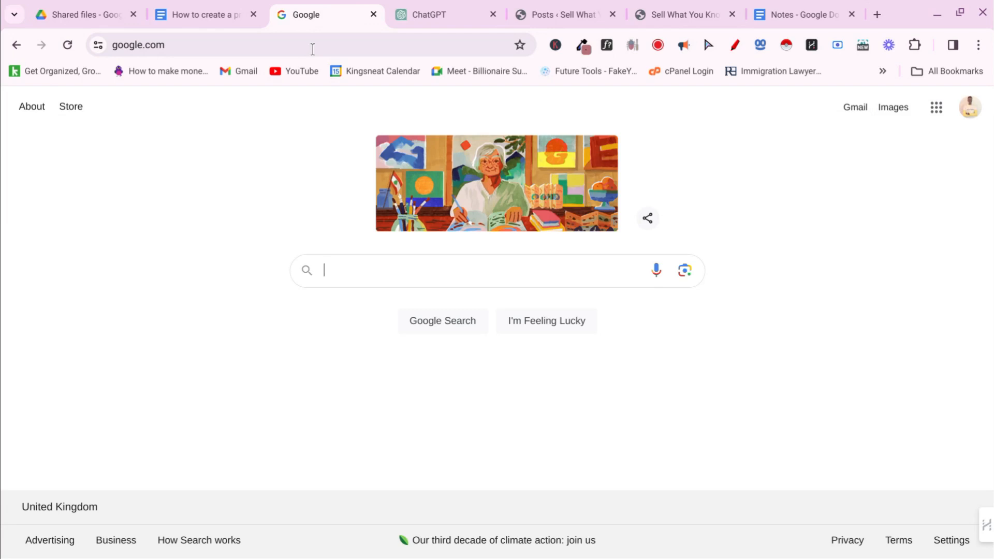
left_click(210, 48)
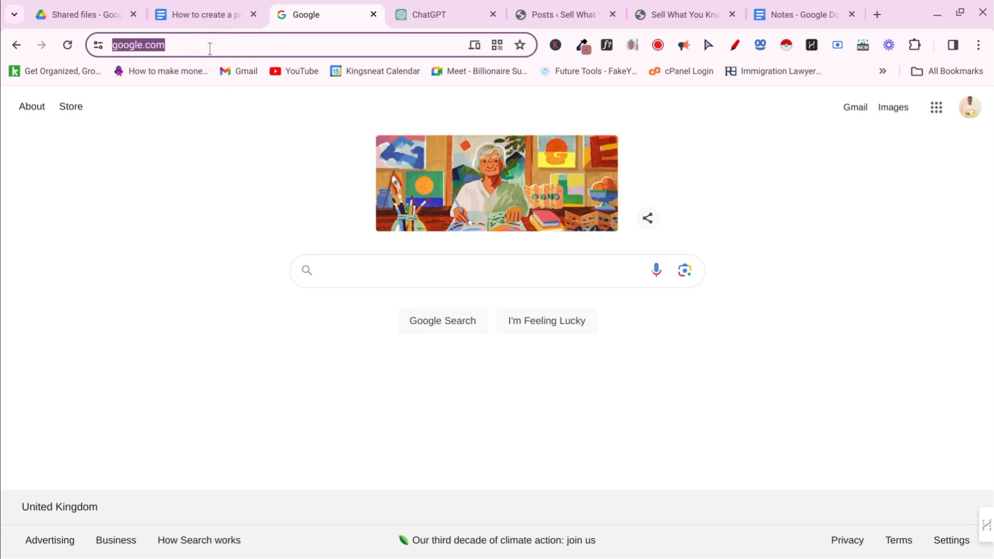
Go to The HOTH website (thehoth.com) and open its free Keyword Planner tool.
type("the hoyth")
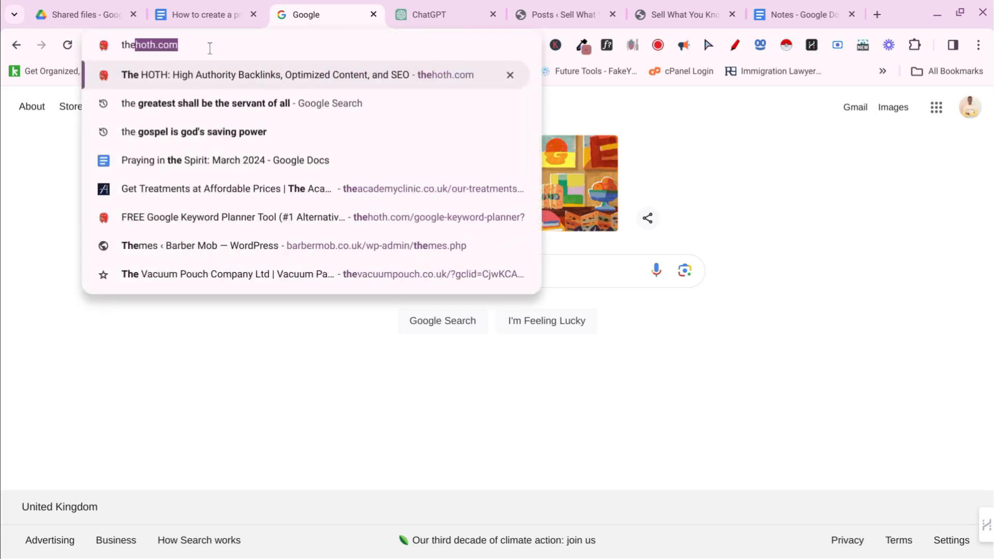
key("BackSpace")
key("BackSpace")
key("BackSpace")
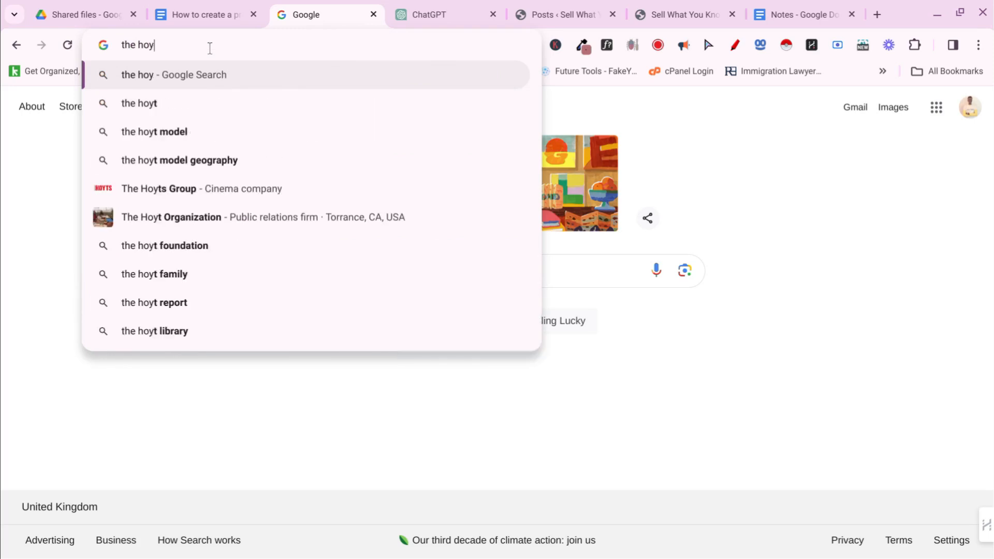
type("th")
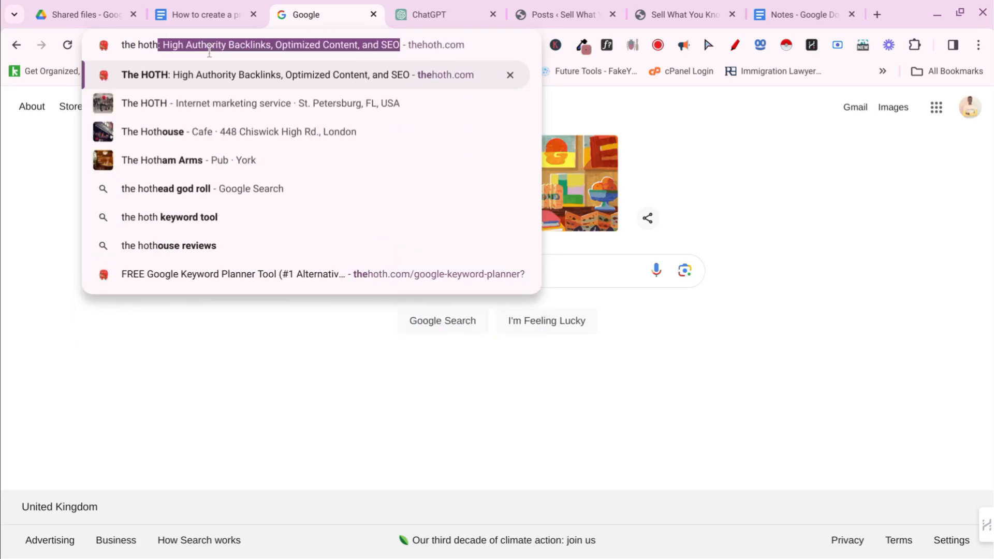
left_click(234, 76)
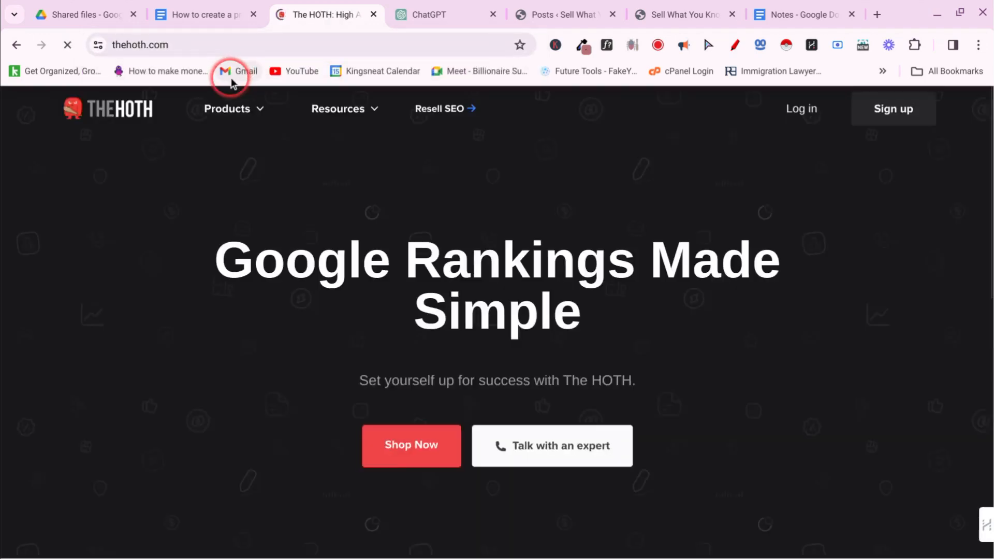
mouse_move(362, 115)
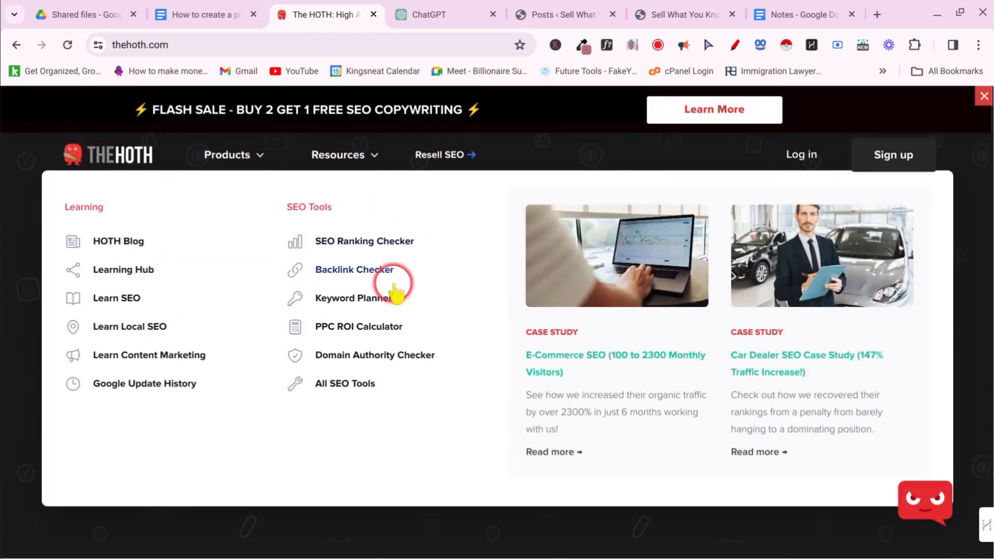
left_click(355, 297)
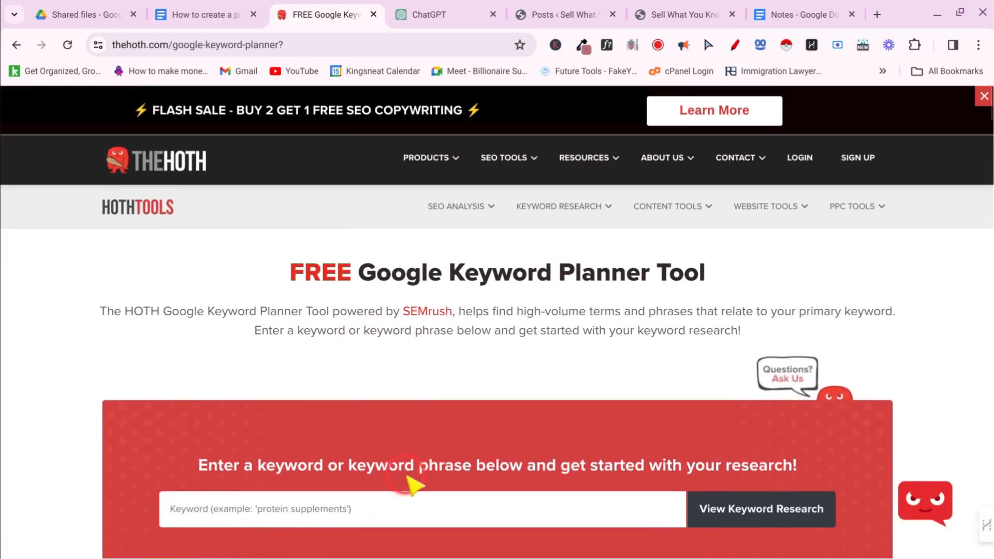
Enter "how to make money online" as the keyword phrase to research in the Keyword Planner tool.
scroll(422, 420, "down", 1)
left_click(378, 436)
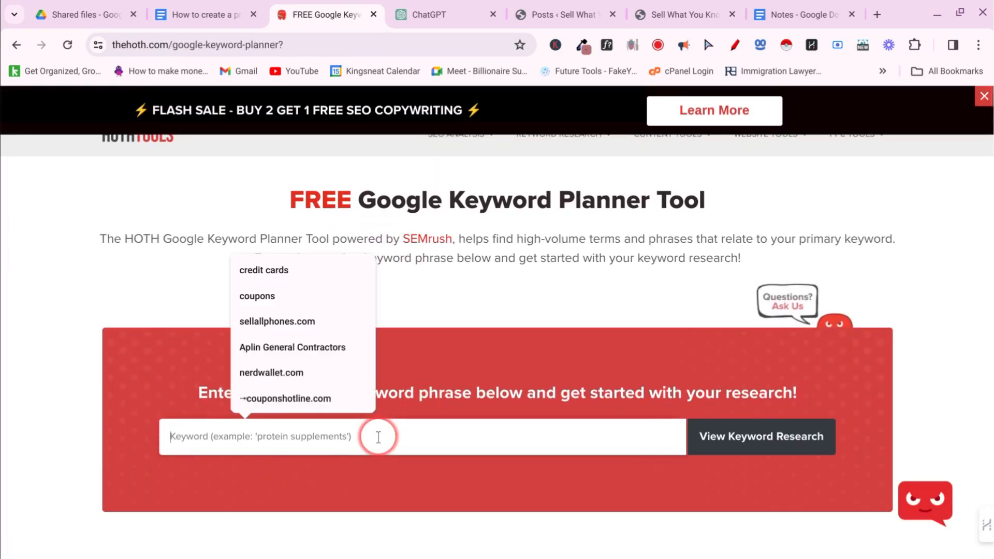
type("how ")
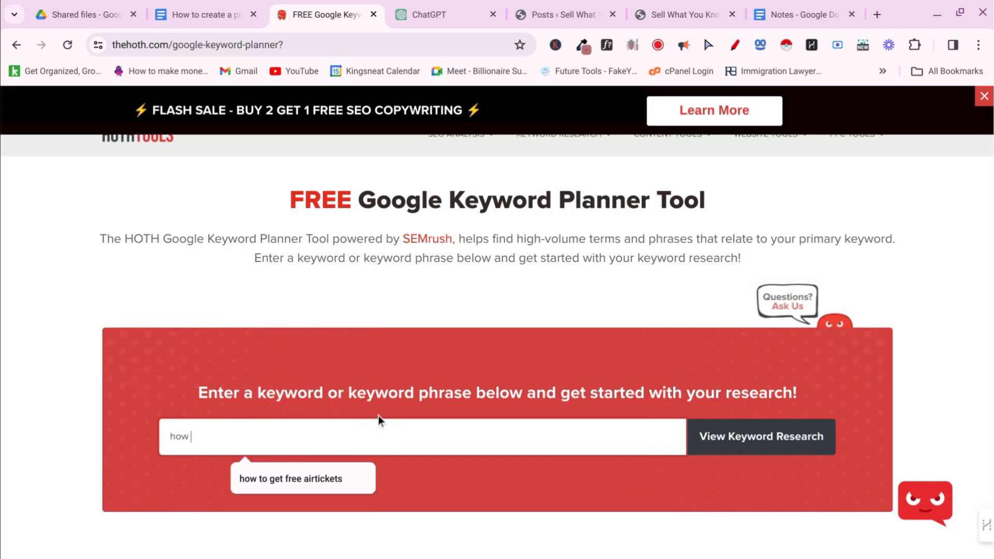
type("to make mon")
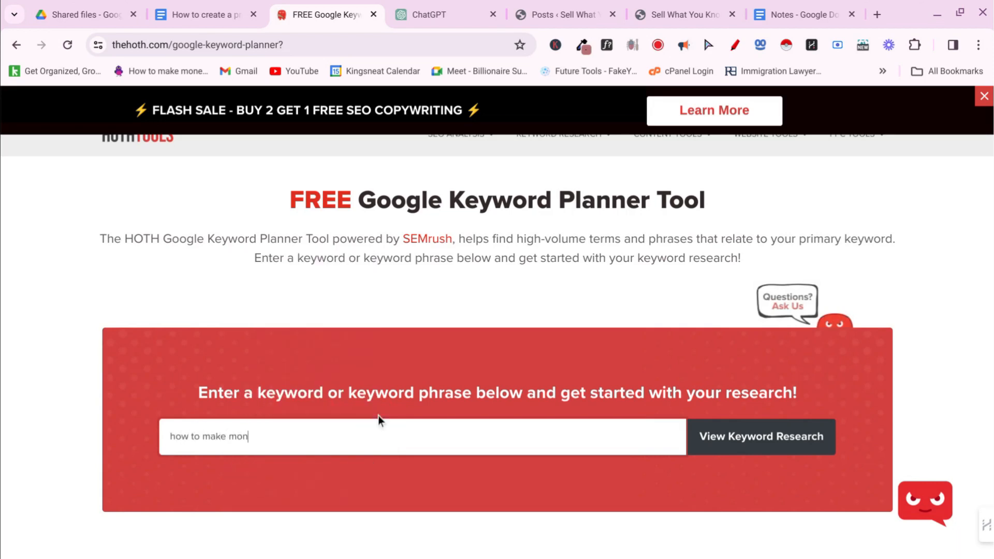
type("ey online")
left_click_drag(288, 437, 171, 444)
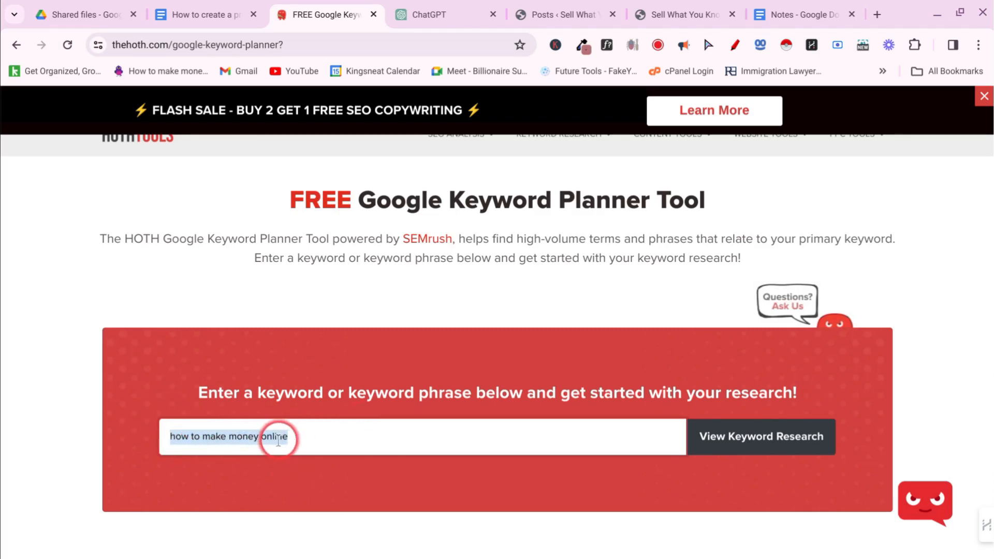
left_click(295, 436)
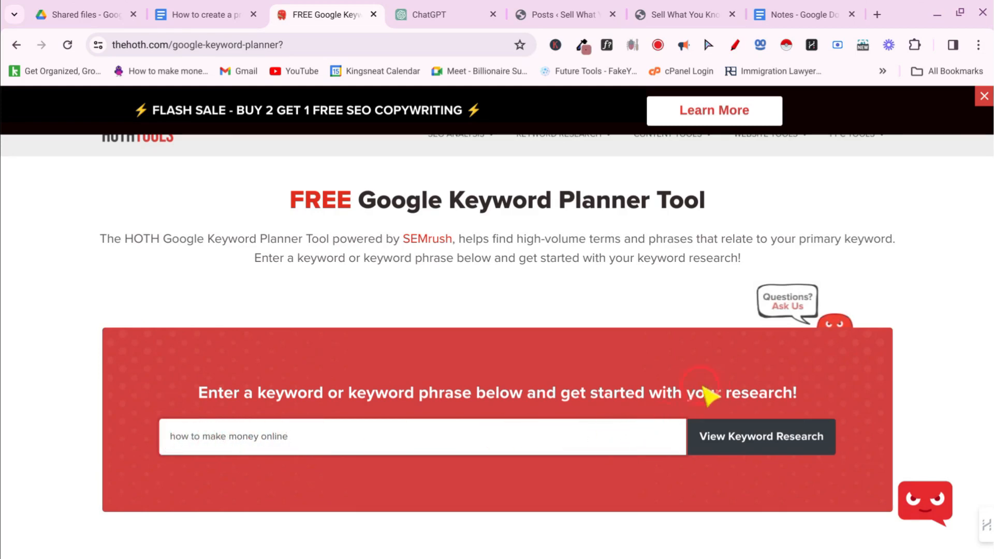
Run the keyword research and complete the CAPTCHA to continue to the Keyword Planner tool.
scroll(533, 436, "down", 1)
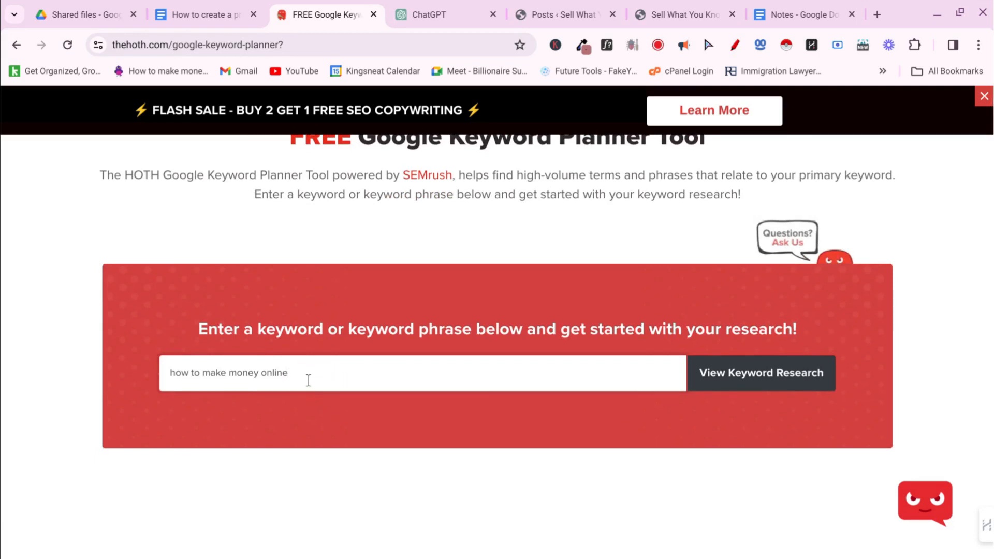
left_click(727, 371)
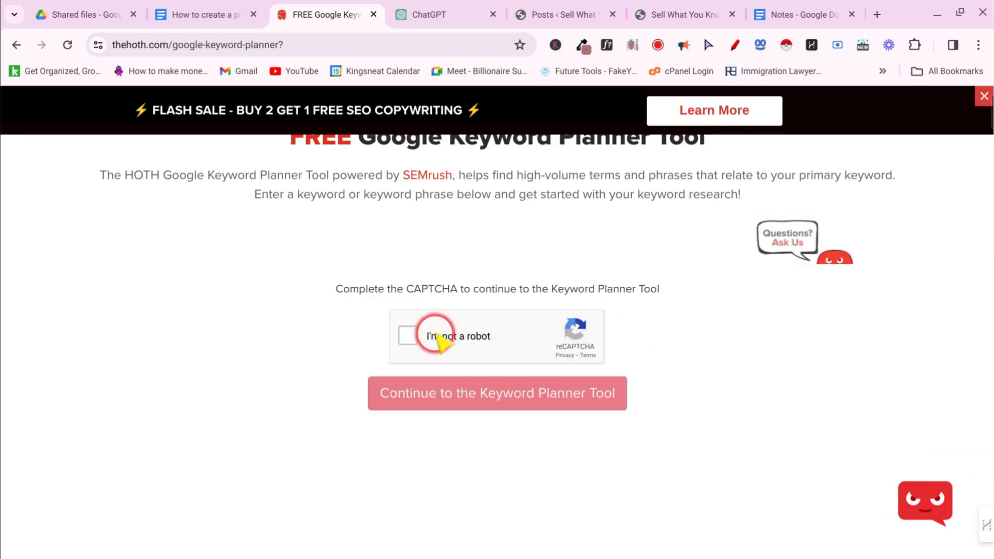
left_click(407, 334)
left_click(487, 397)
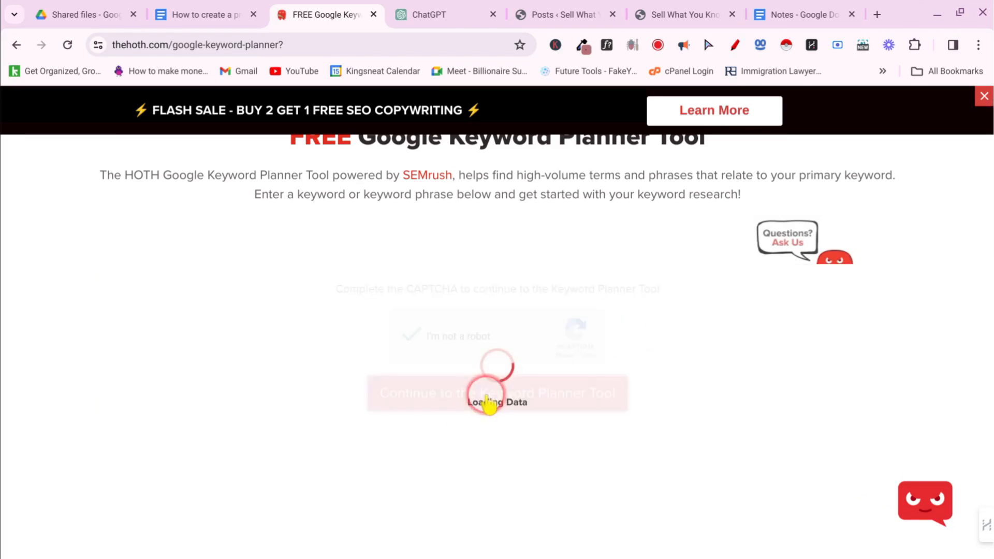
Examine the keyword research results, comparing volume, CPC, competition and difficulty across the Top Phrase Match Keywords.
scroll(432, 314, "down", 2)
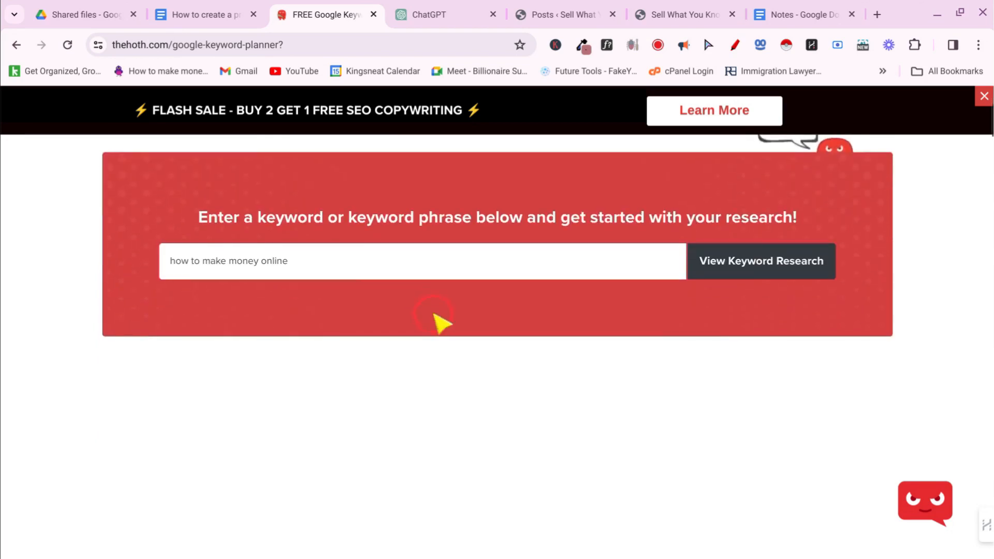
scroll(455, 328, "down", 1)
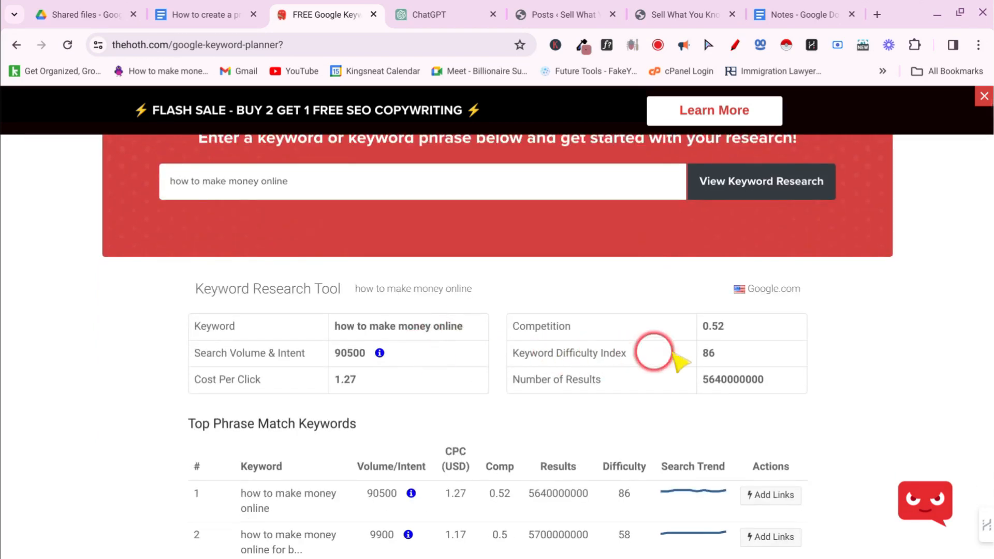
scroll(342, 363, "down", 2)
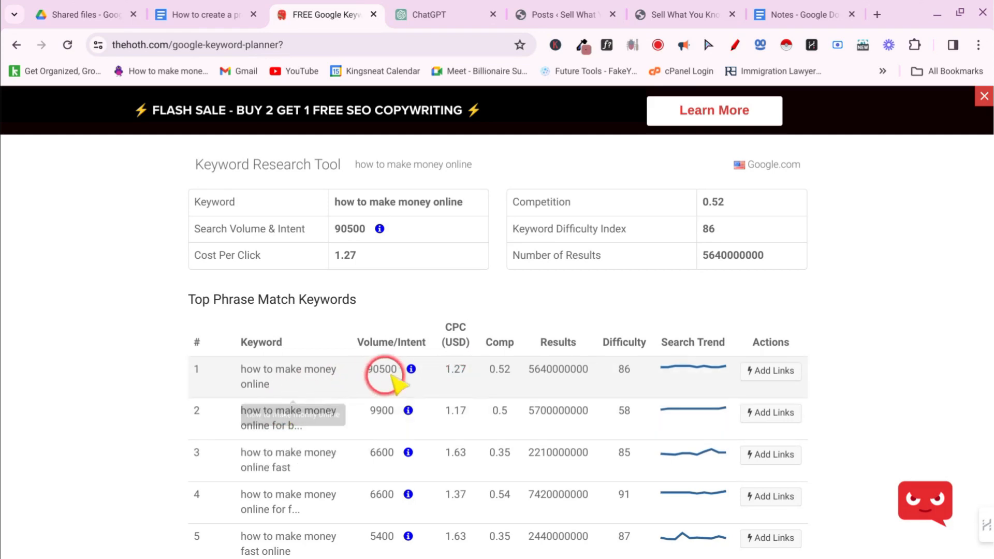
scroll(432, 385, "down", 2)
scroll(432, 386, "down", 2)
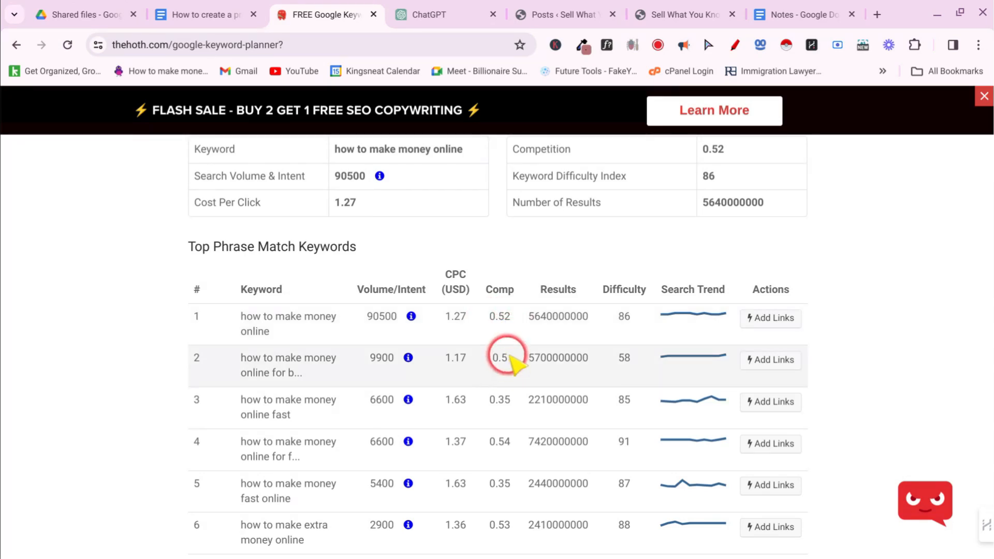
scroll(504, 383, "down", 1)
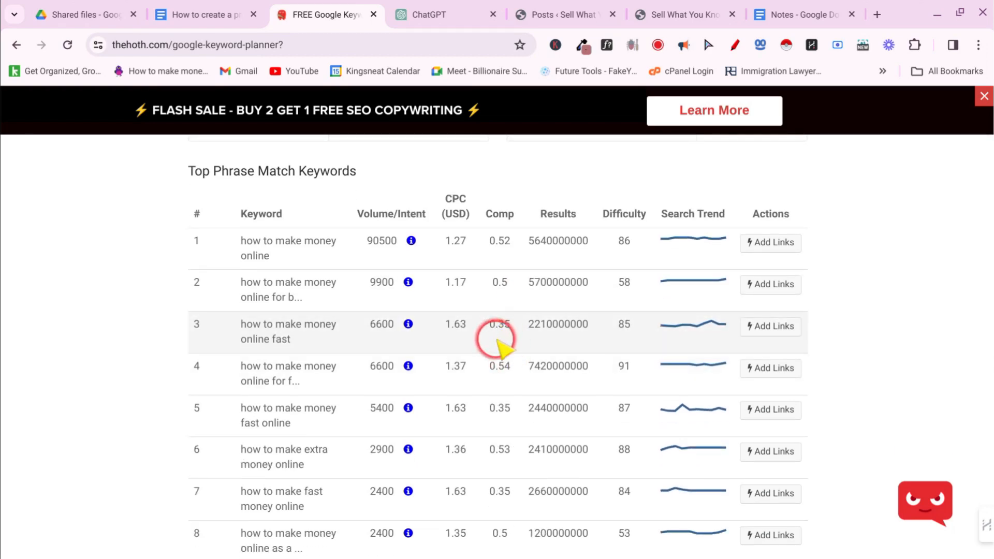
scroll(497, 341, "down", 3)
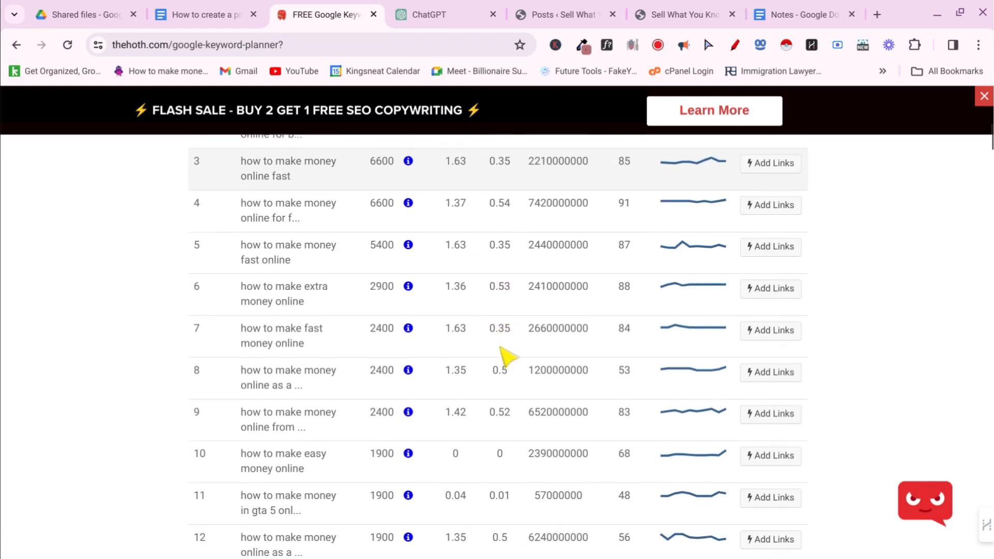
scroll(504, 354, "down", 2)
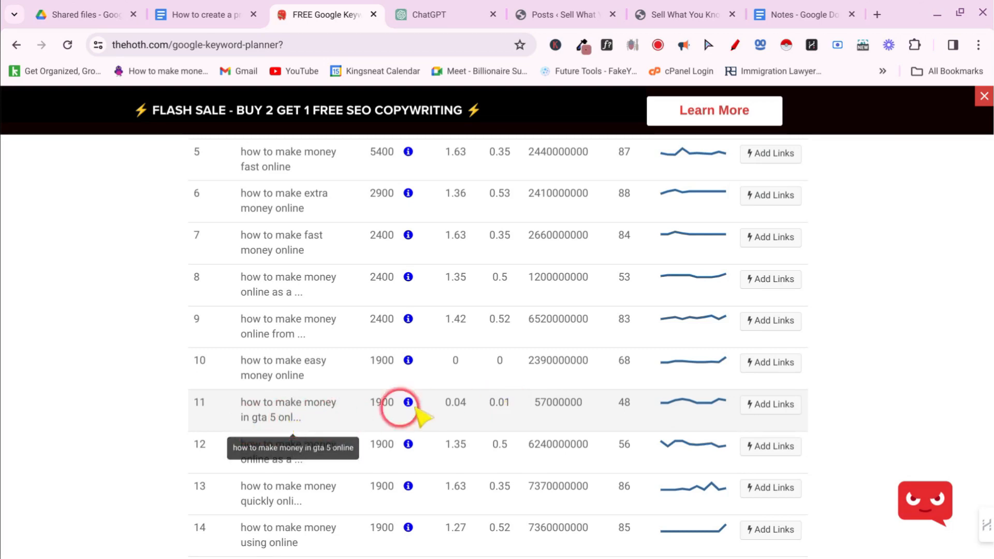
scroll(466, 414, "down", 2)
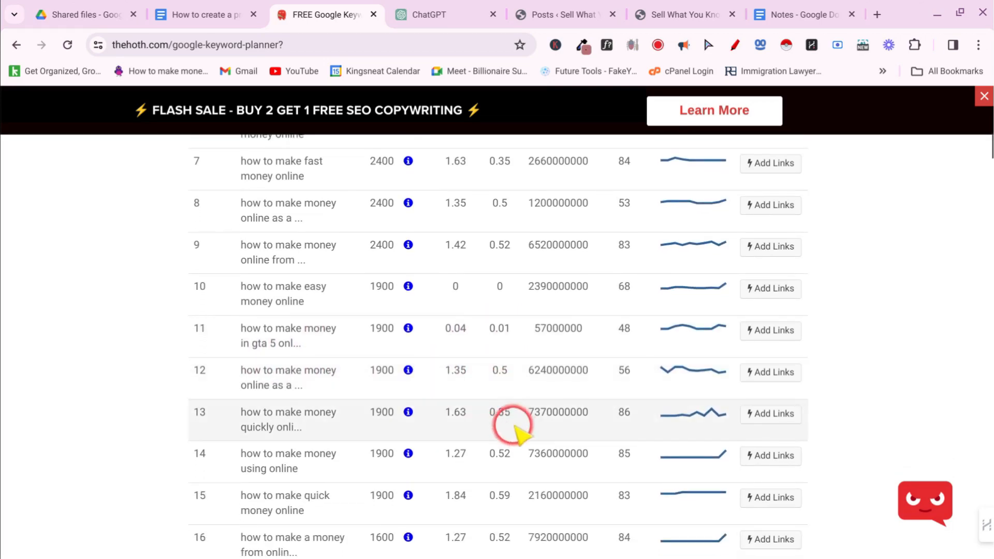
scroll(492, 417, "down", 2)
scroll(506, 529, "down", 3)
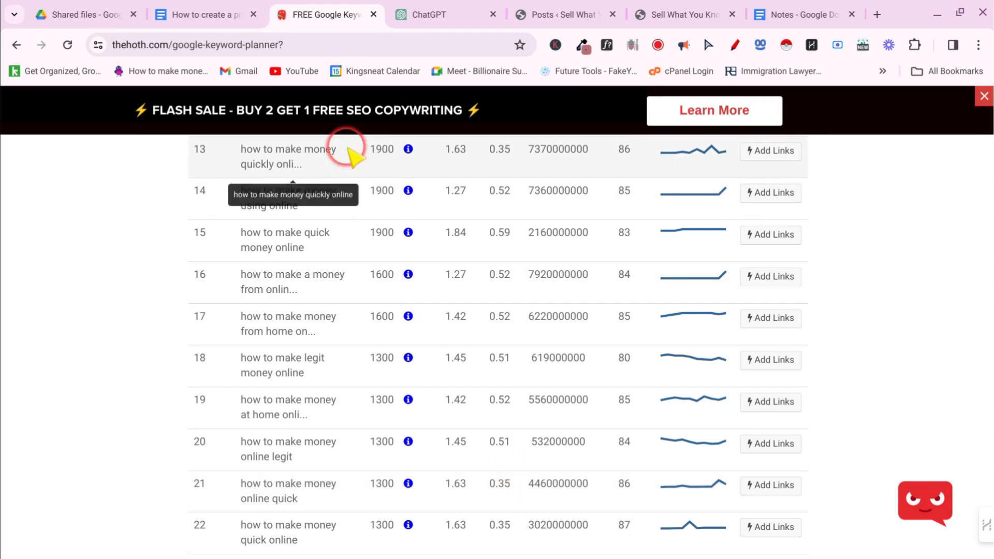
scroll(353, 199, "up", 3)
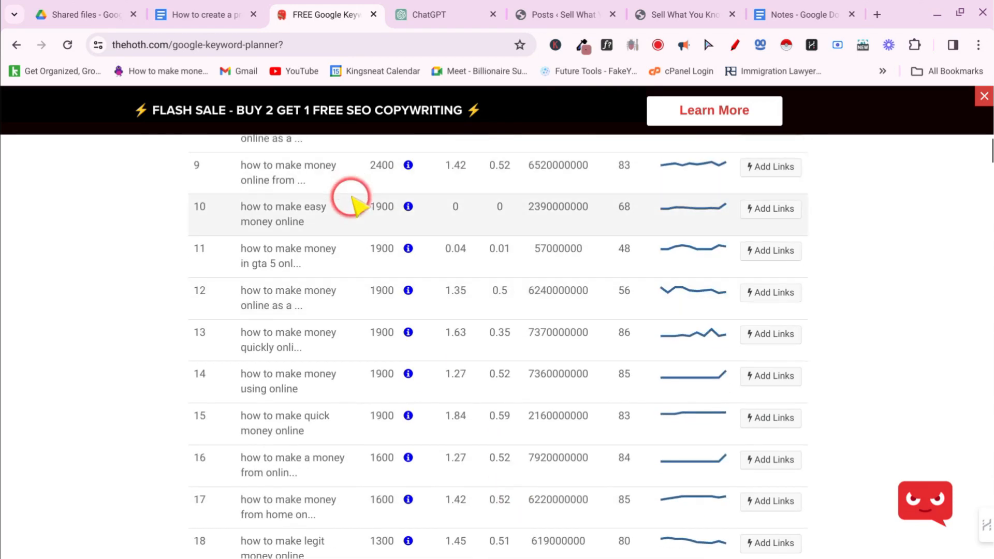
Look over the WordPress Posts list of the Sell What You Know site.
left_click(202, 16)
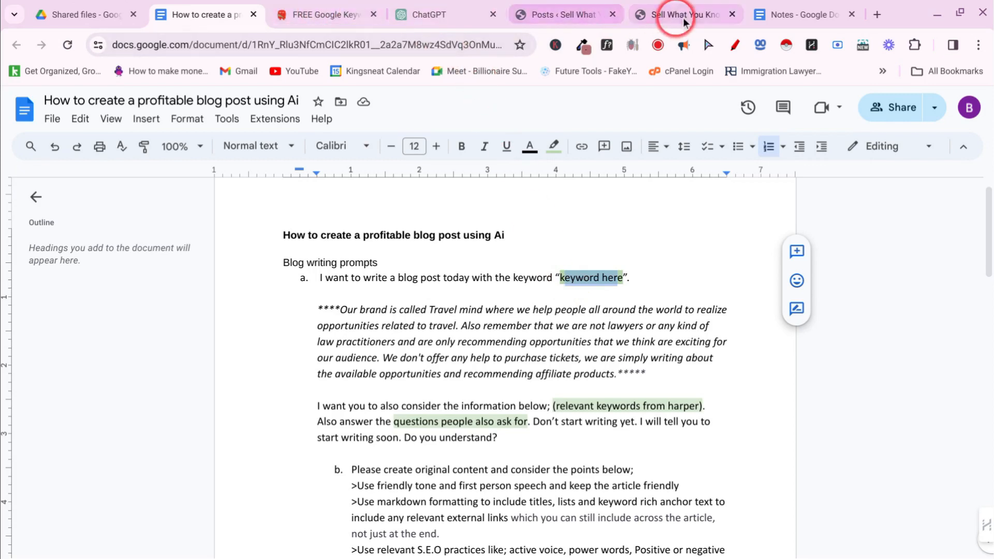
left_click(568, 16)
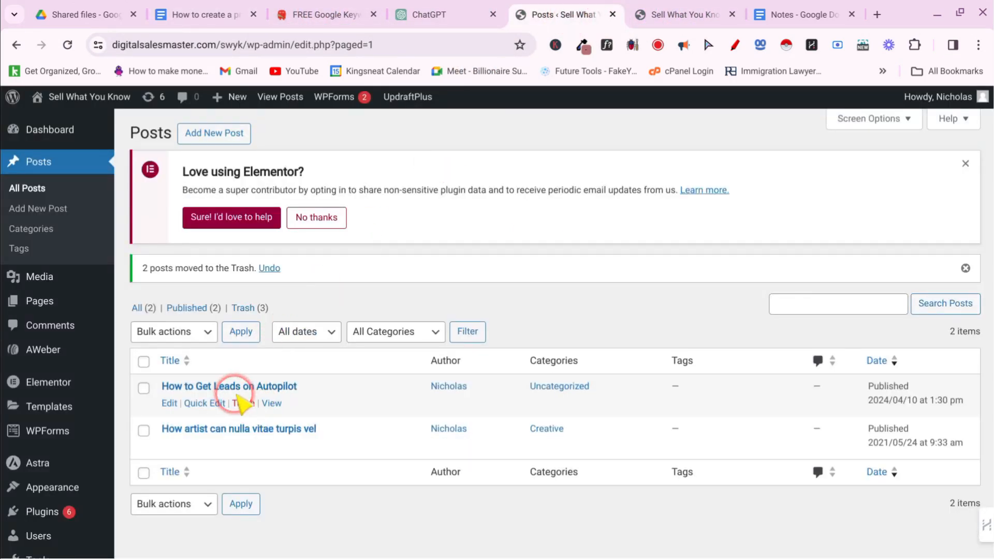
Return to the "How to create a profitable blog post using Ai" document and copy all prompts from "Blog writing prompts" to the end.
left_click(218, 15)
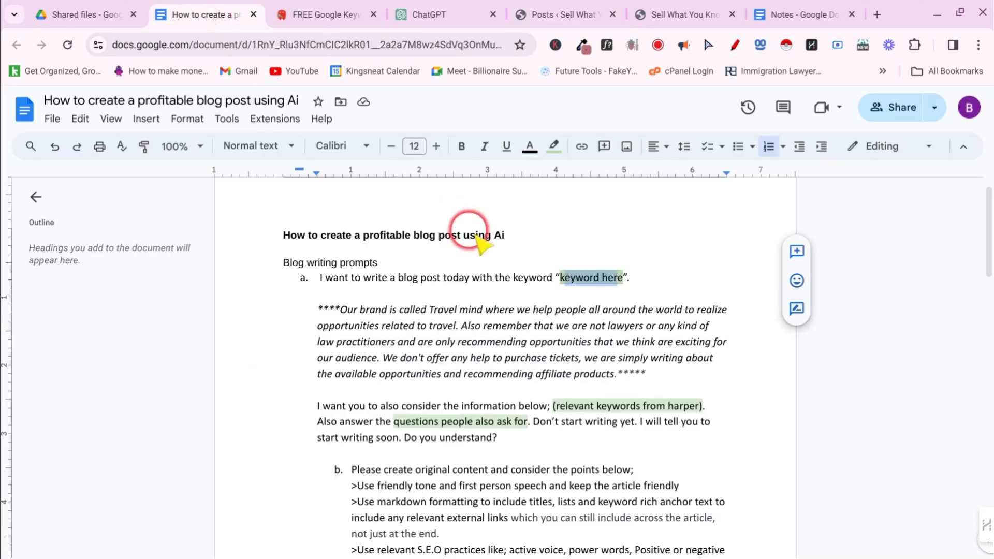
left_click(561, 278)
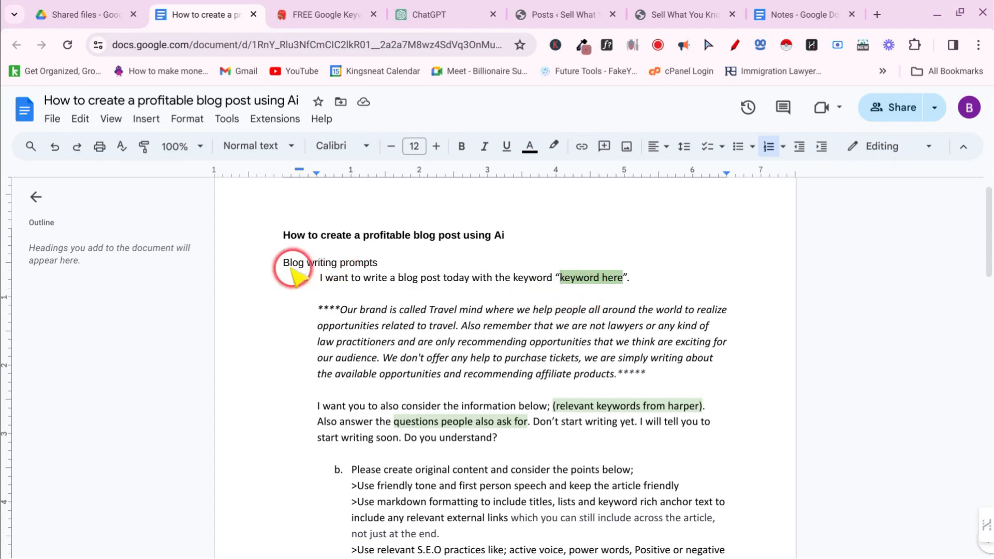
left_click_drag(268, 259, 577, 413)
scroll(698, 413, "down", 7)
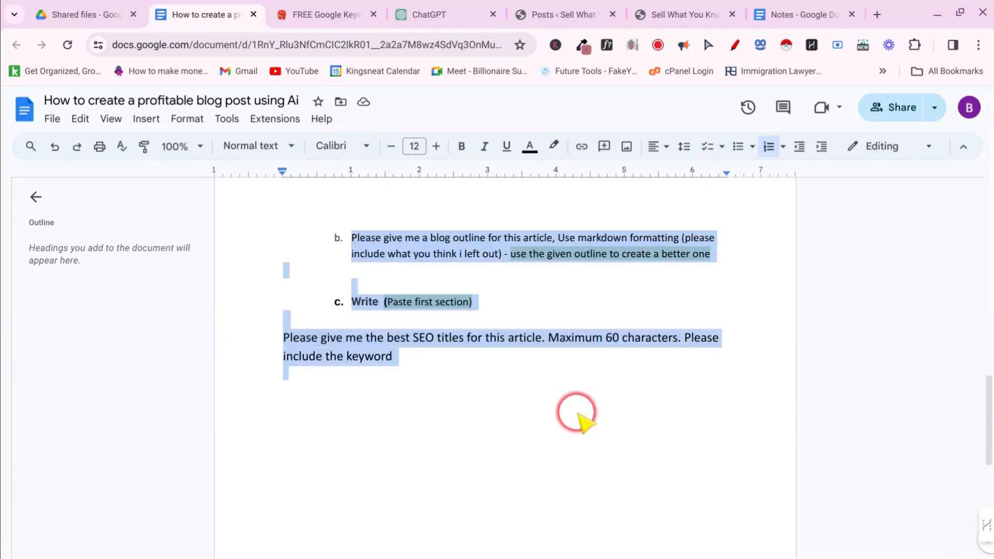
Open the Notes Google Docs document in a new tab and paste the copied blog writing prompts at its beginning.
right_click(204, 10)
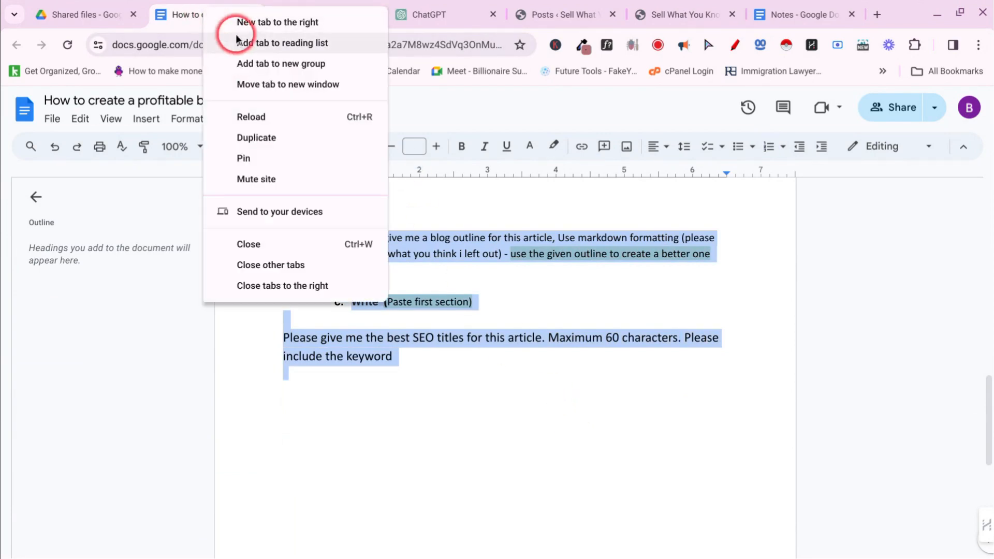
left_click(264, 26)
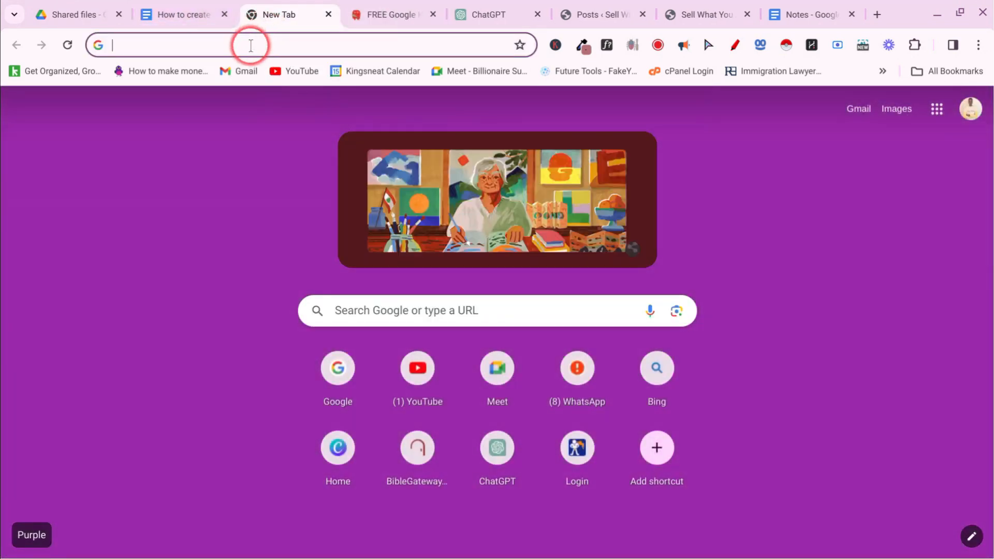
left_click(250, 46)
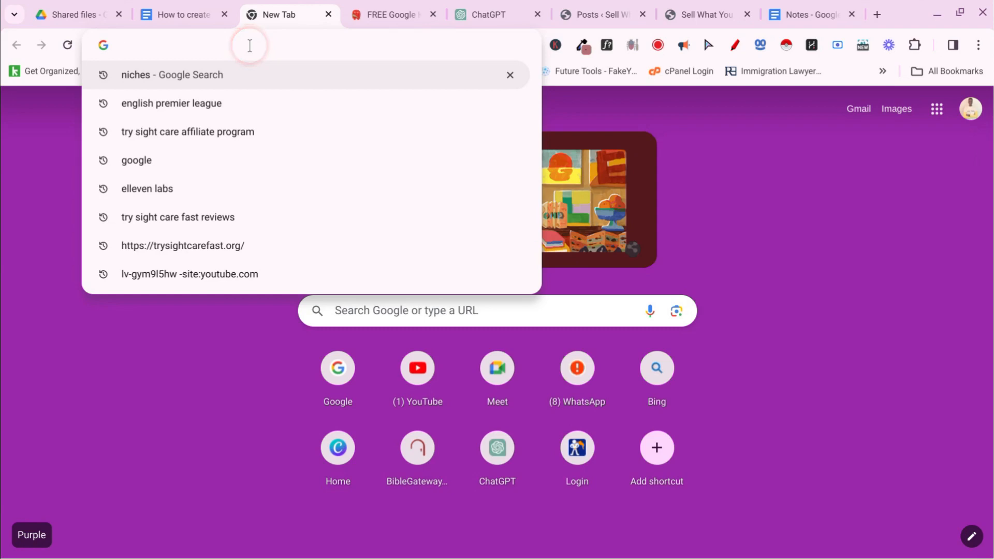
type("notes")
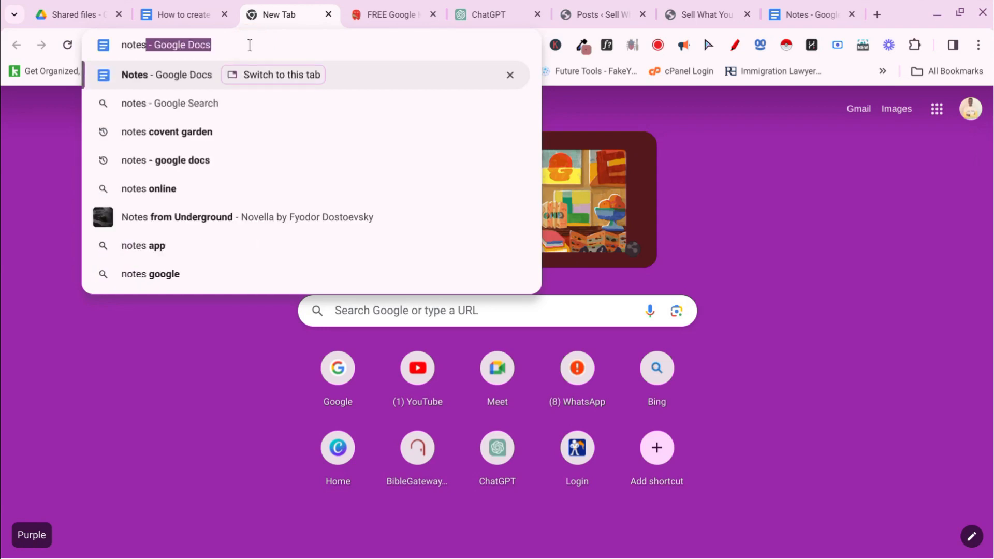
key("Return")
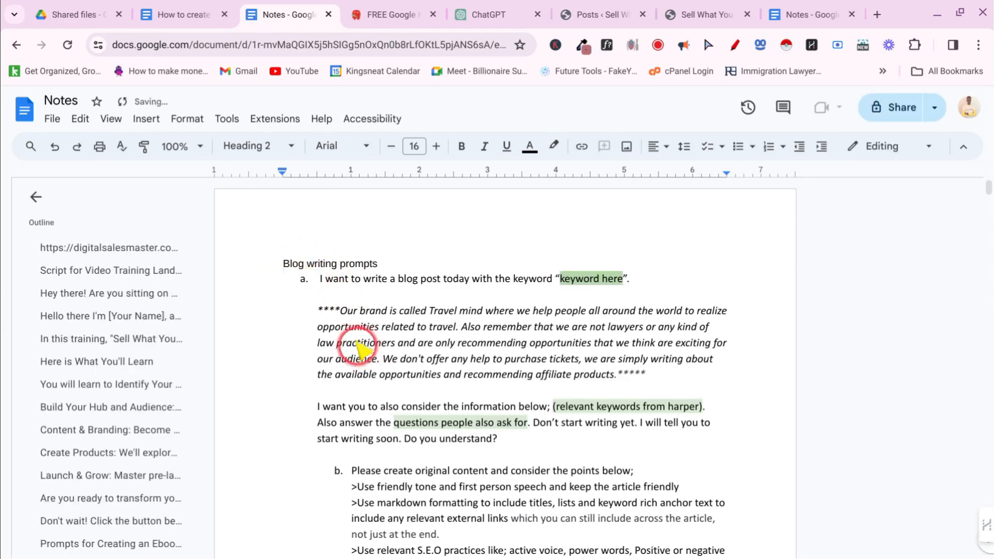
Delete the "Blog writing prompts" heading and replace the "keyword here" placeholder in the first prompt with "how to get leads online".
left_click_drag(396, 258, 230, 266)
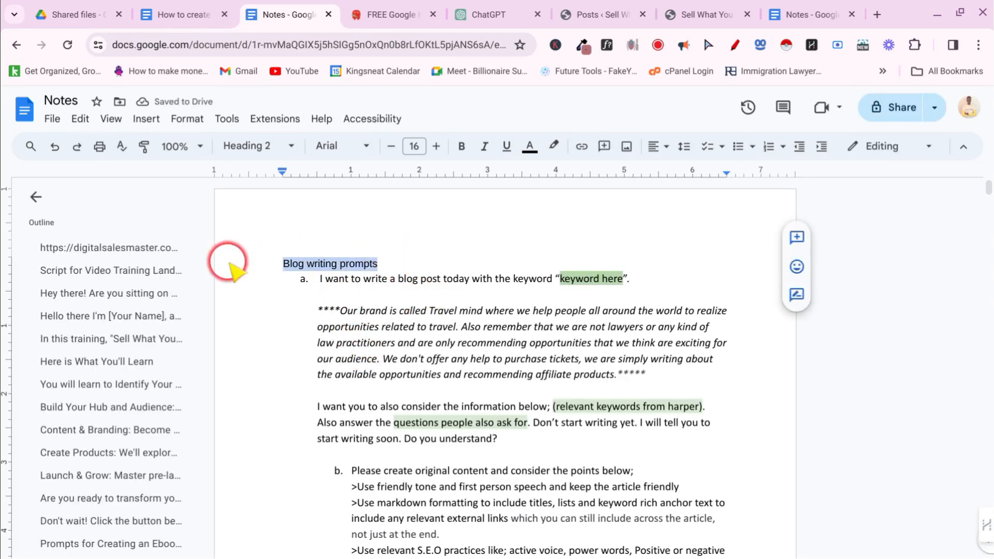
key("BackSpace")
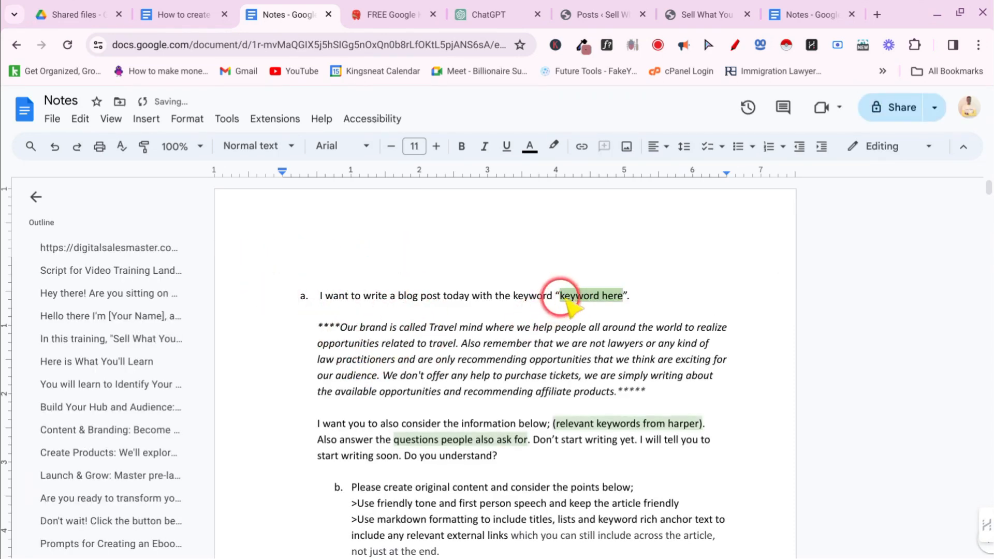
left_click_drag(561, 296, 623, 297)
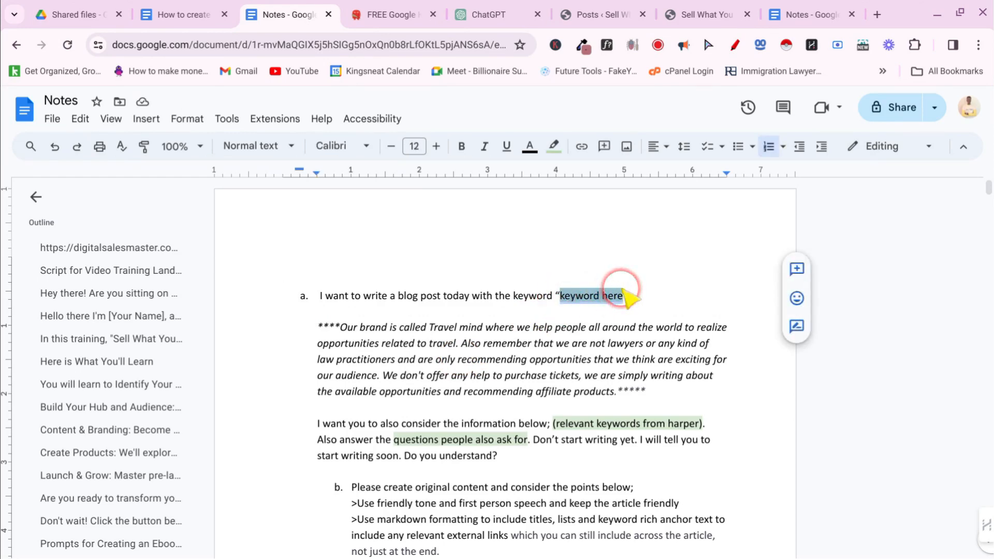
type("how to get leads onlin")
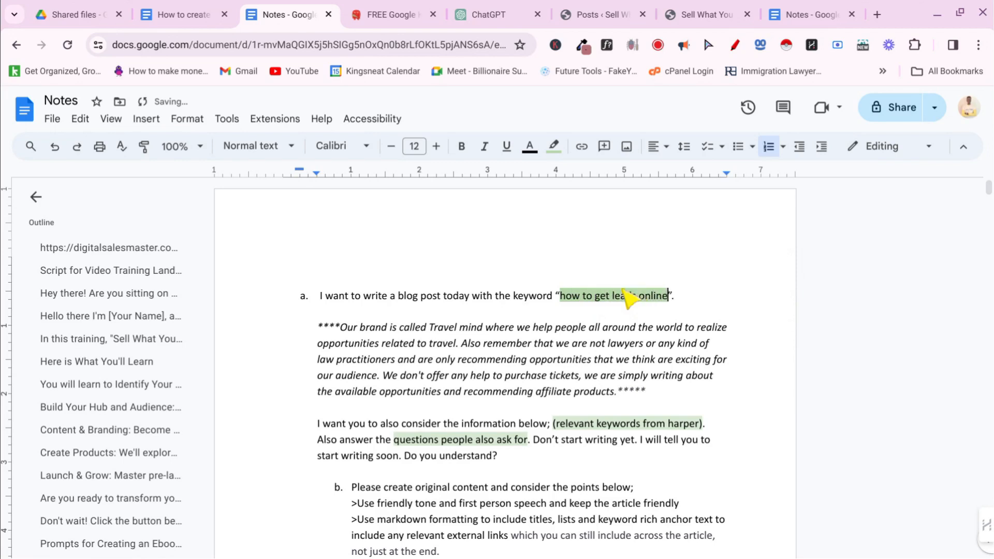
Read through the pasted prompts, examining the brand description, the writing guidelines, and the placeholders for relevant keywords and questions people also ask.
scroll(601, 355, "down", 2)
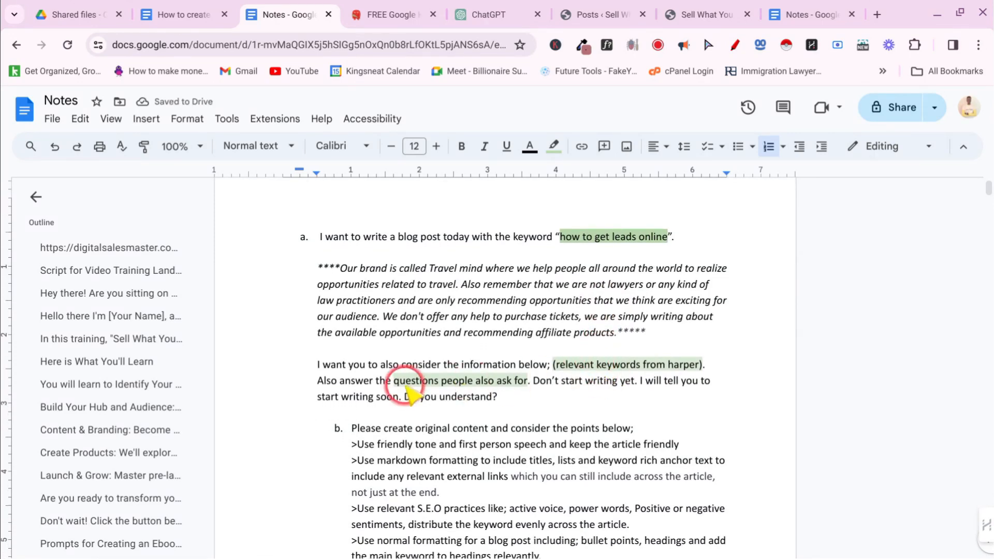
left_click_drag(317, 266, 655, 329)
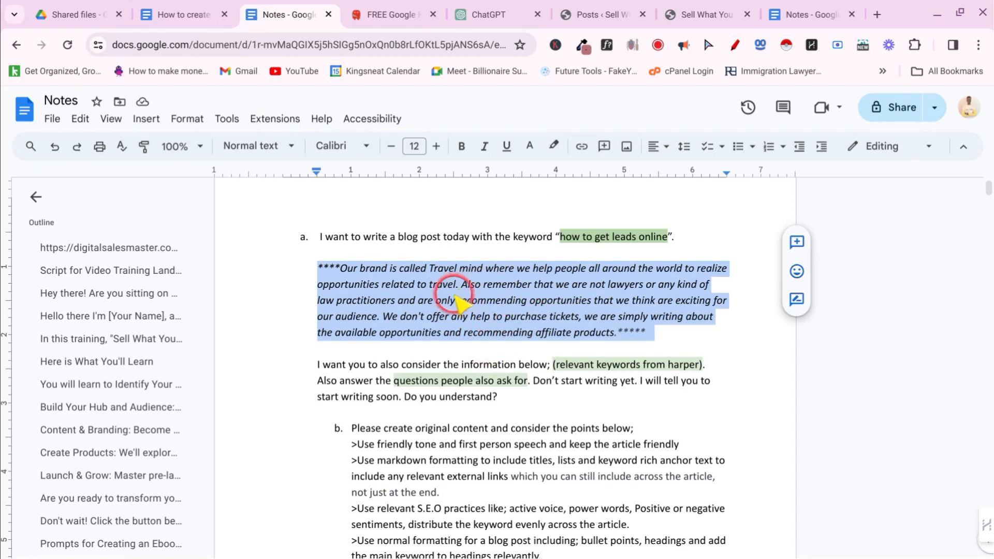
left_click(328, 267)
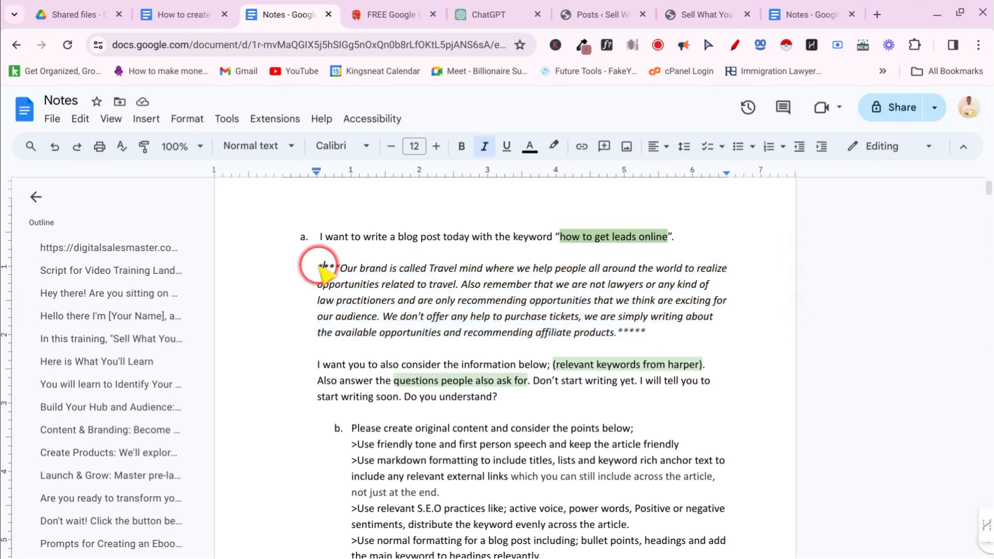
scroll(355, 362, "down", 3)
scroll(357, 345, "down", 2)
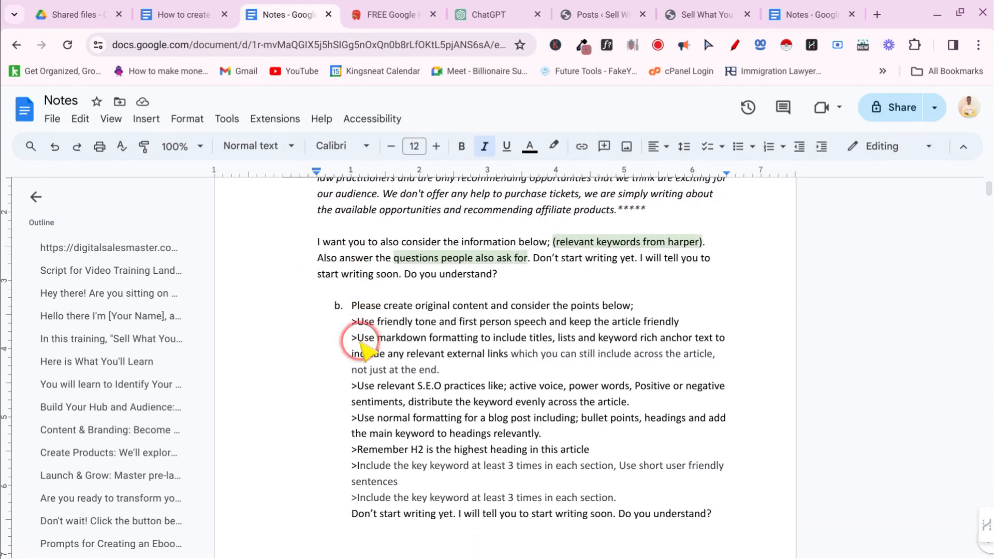
scroll(512, 337, "down", 2)
scroll(500, 357, "down", 2)
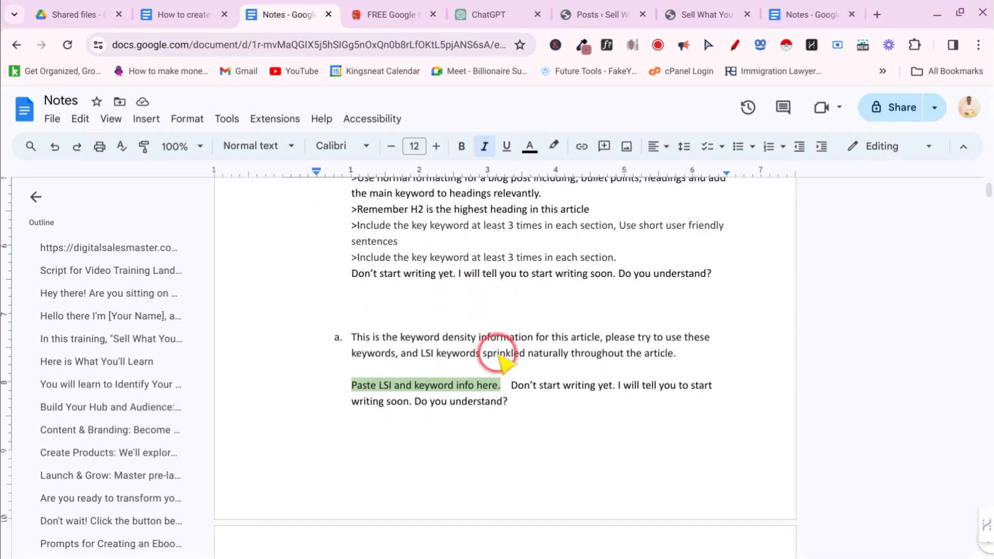
scroll(502, 360, "up", 6)
scroll(500, 360, "up", 1)
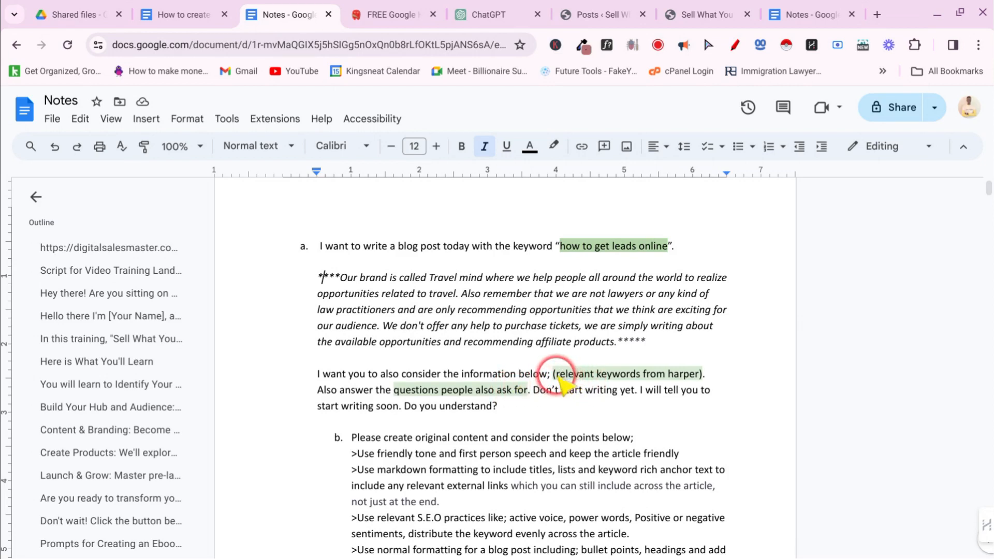
left_click_drag(560, 373, 584, 374)
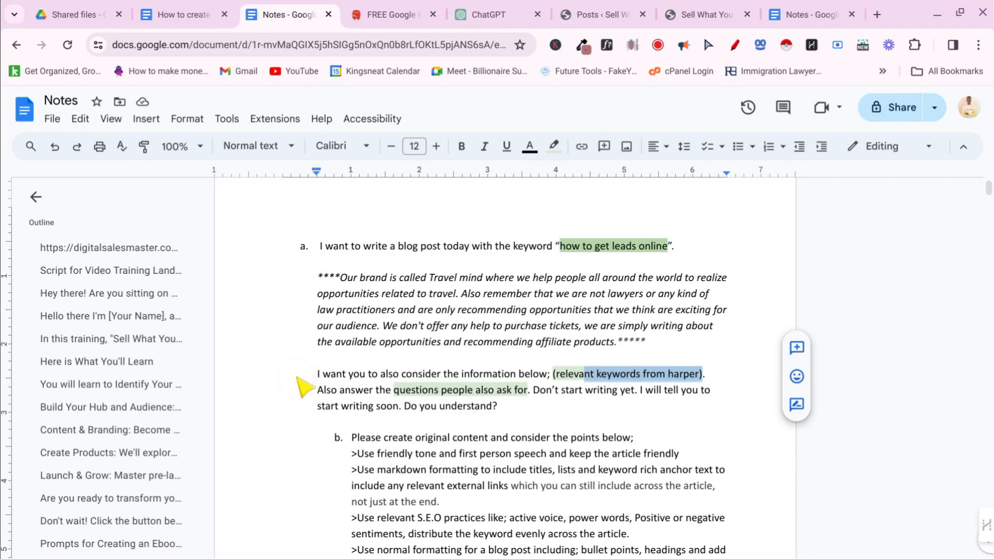
left_click(578, 391)
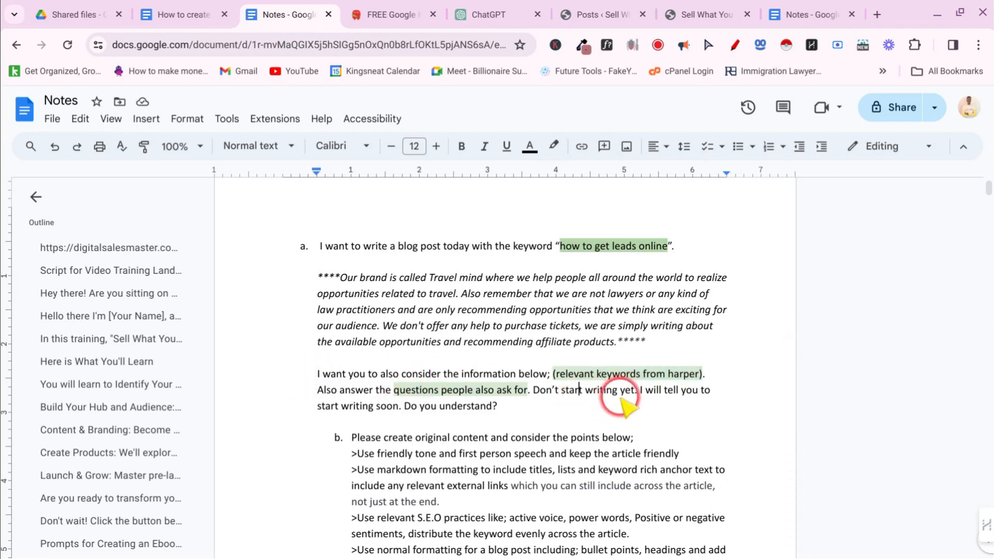
left_click_drag(530, 390, 317, 376)
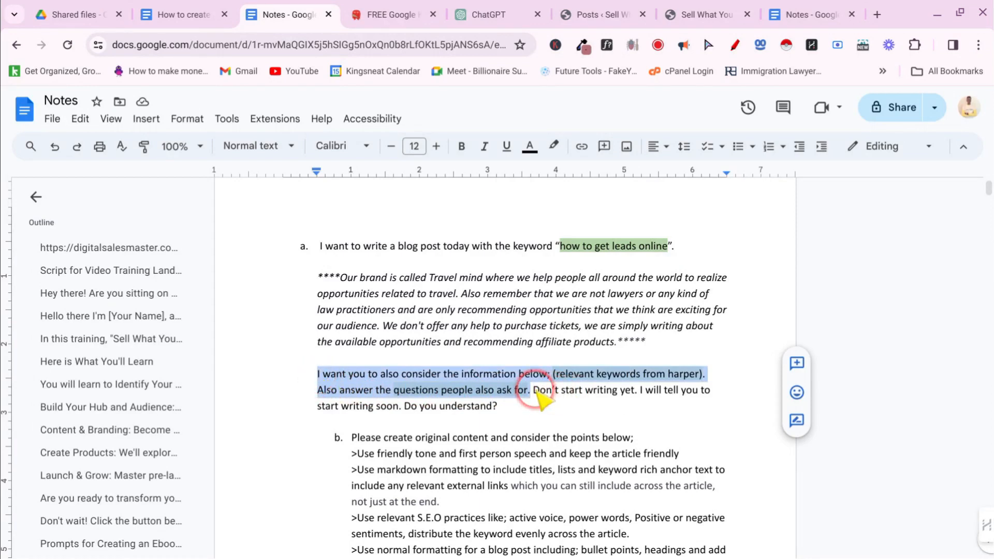
left_click_drag(539, 396, 595, 417)
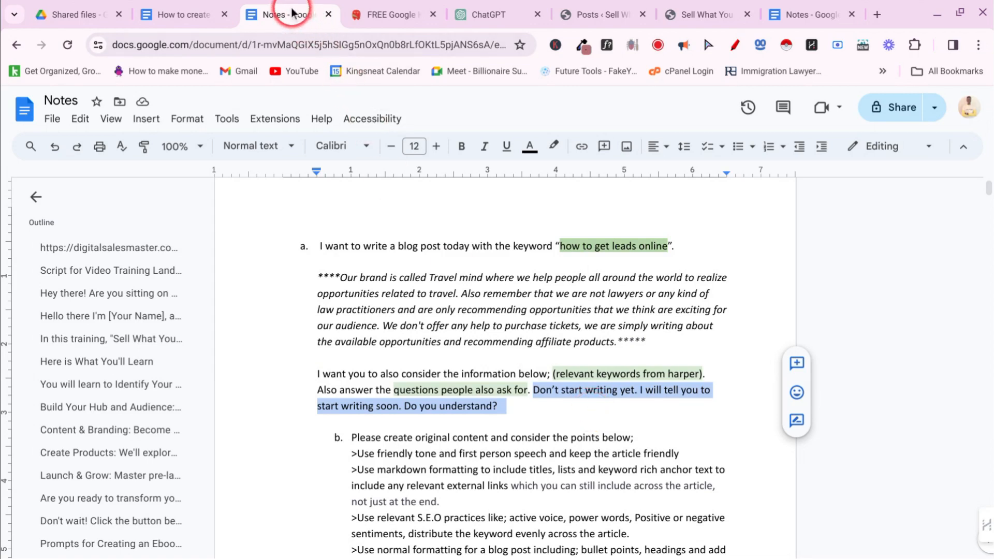
Open a new browser tab beside the Notes document and search Google for "harper ai extension".
right_click(293, 15)
left_click(339, 26)
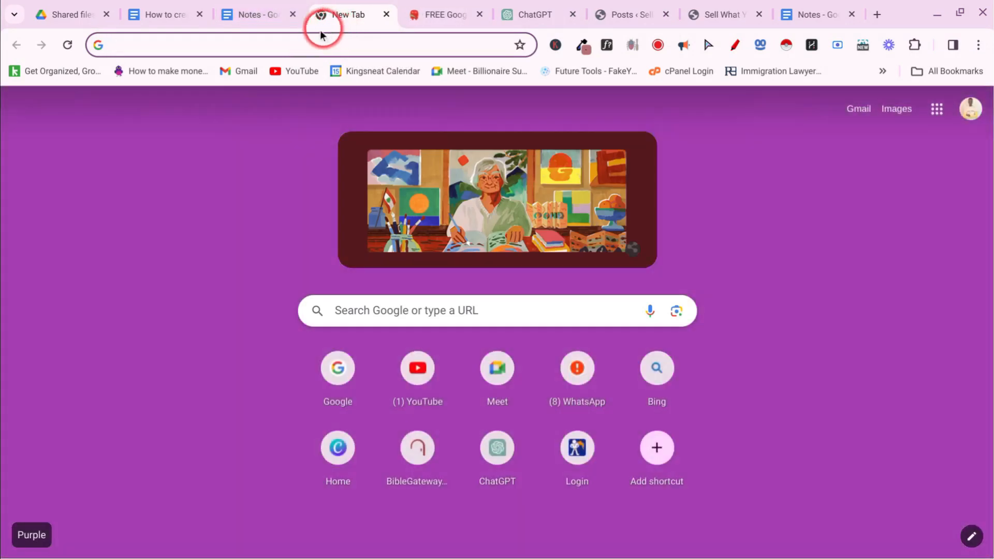
left_click(308, 45)
type("har")
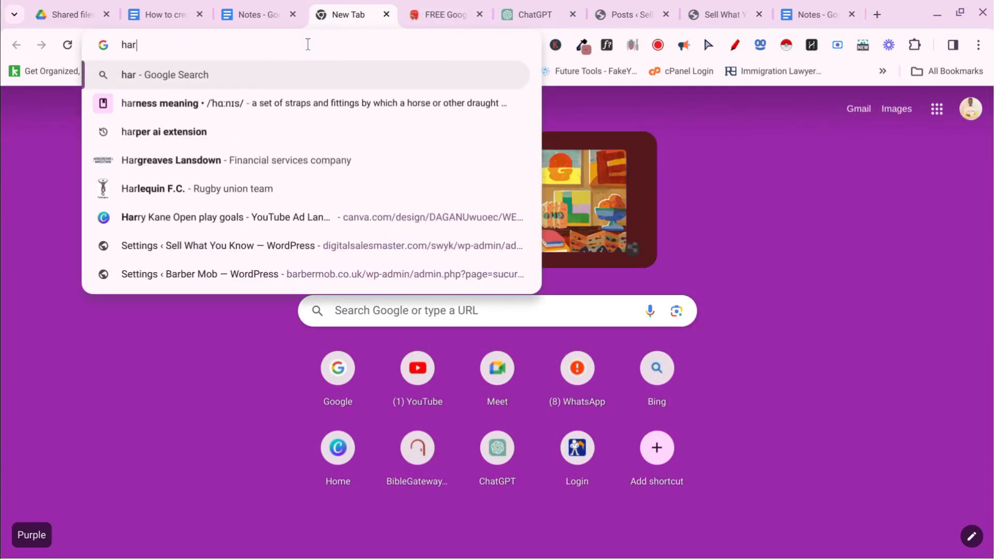
type("per ai exte")
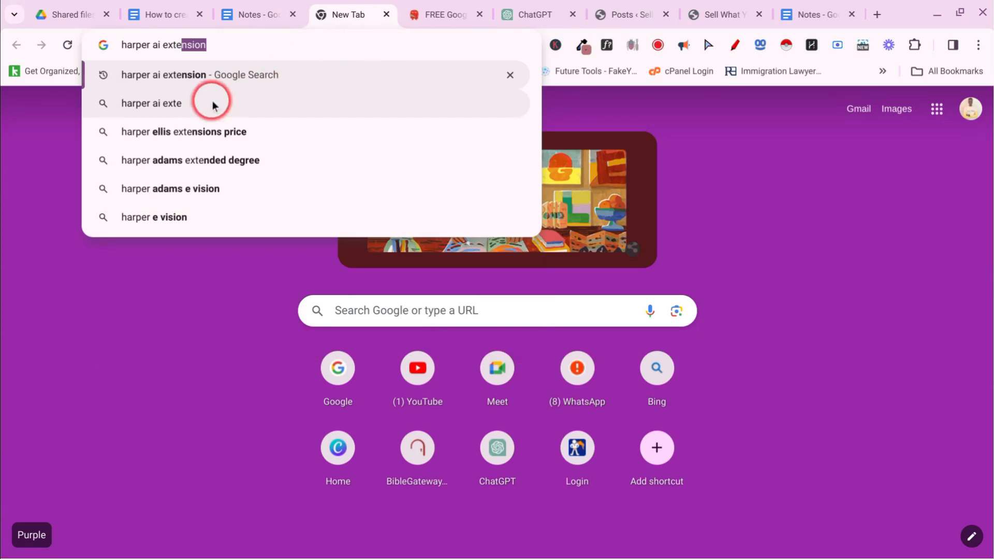
left_click(199, 78)
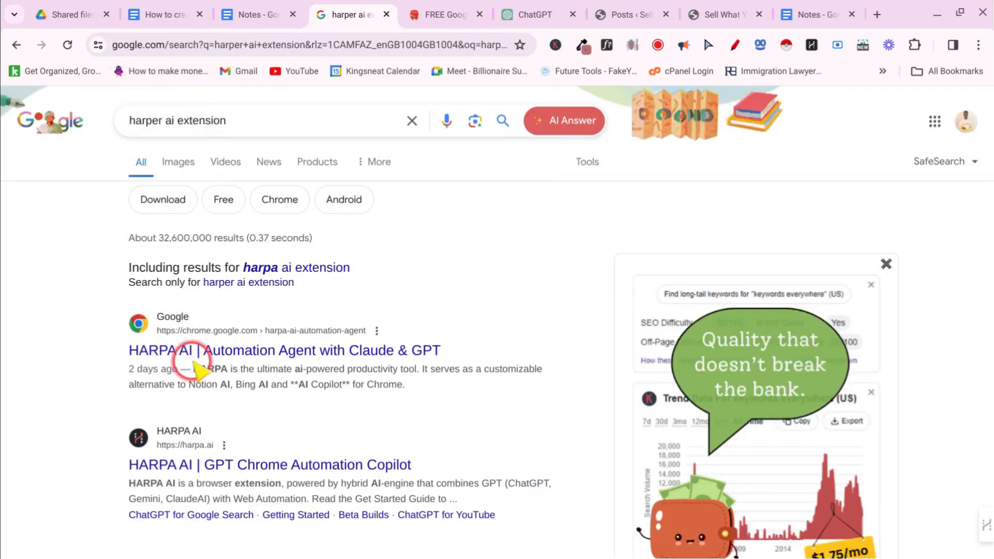
Copy the keyword "how to get leads online" from the Notes document and open the HARPA AI search result in the Chrome Web Store.
left_click(255, 15)
left_click(565, 247)
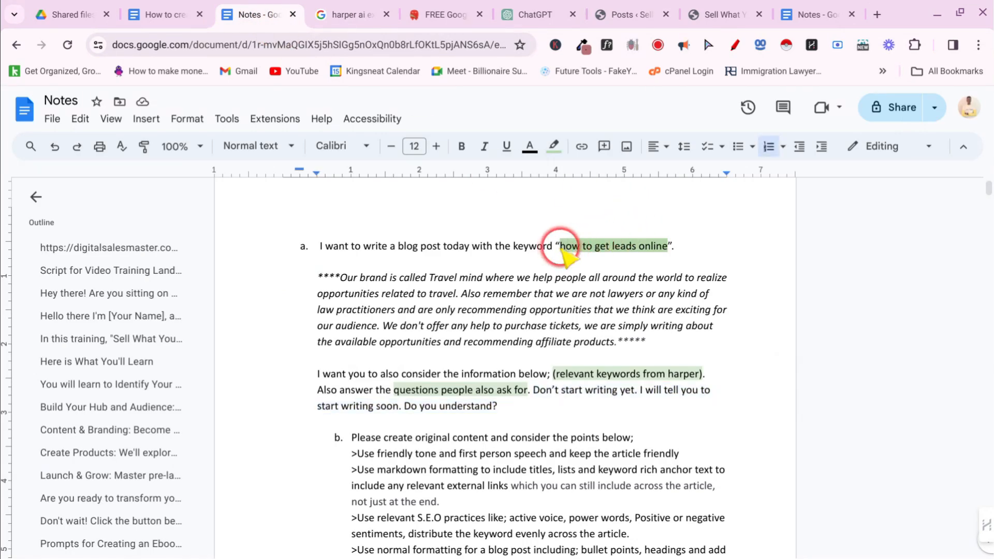
left_click_drag(560, 246, 669, 247)
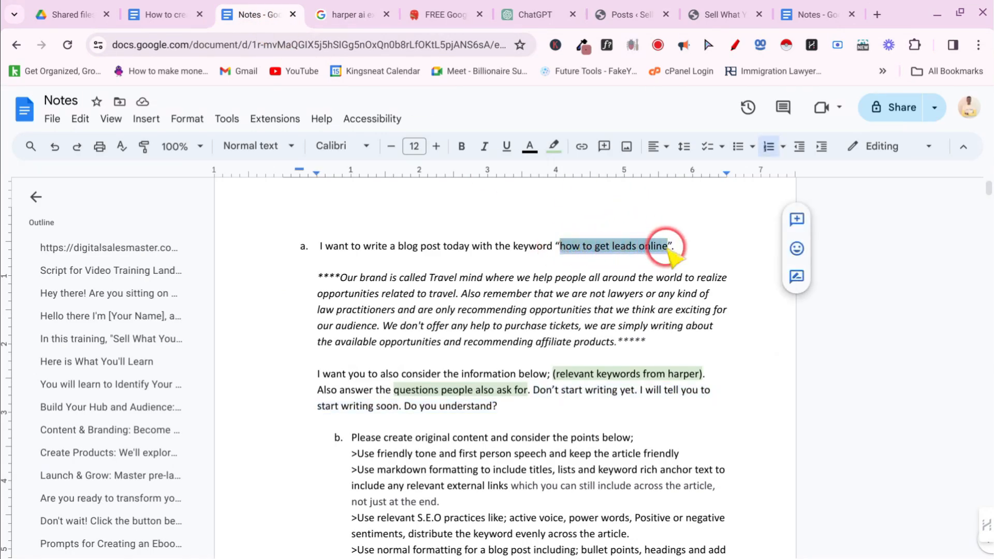
left_click(383, 20)
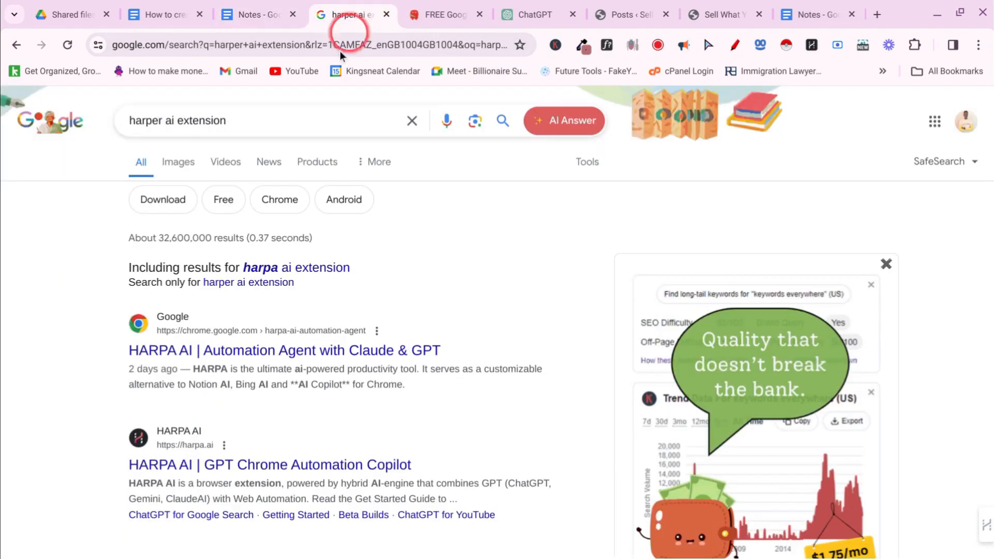
left_click(206, 353)
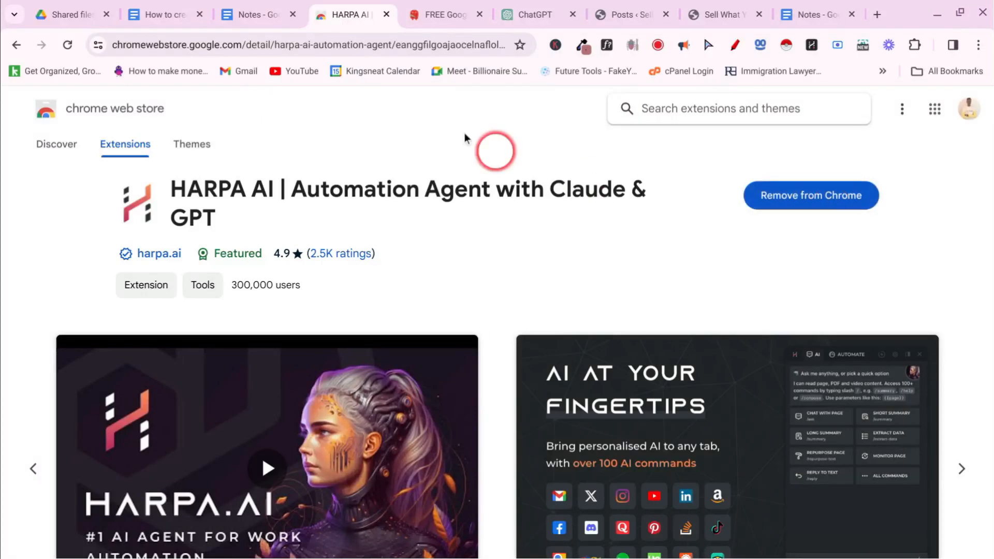
Go to google.com in the same tab and search for "how to get leads online".
left_click(289, 45)
type("google.com")
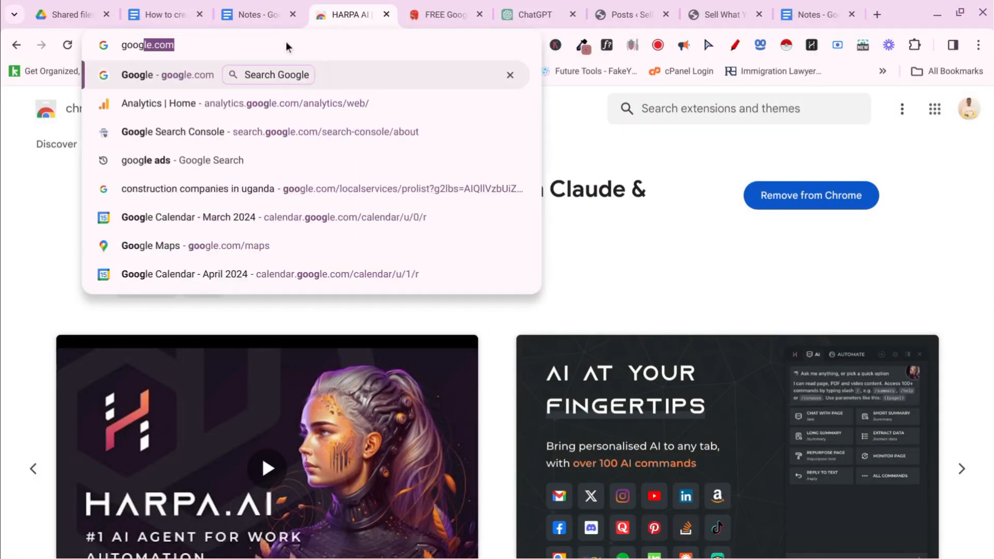
key("Return")
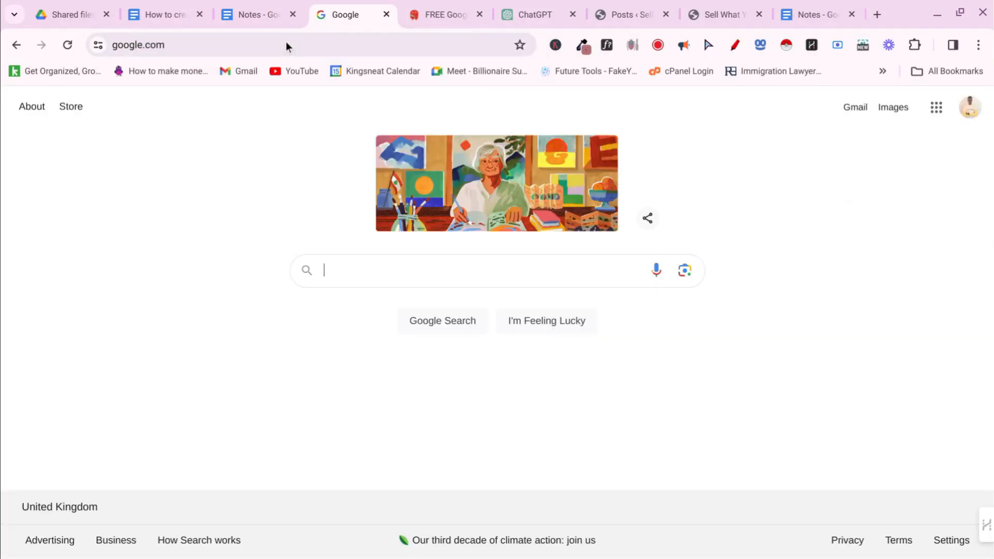
type("how to get leads online")
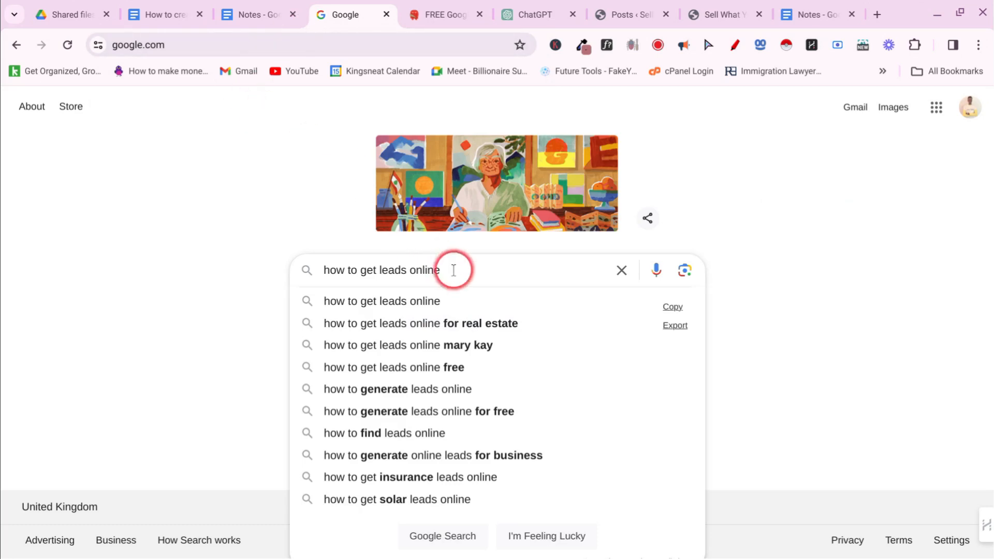
left_click_drag(468, 276, 330, 280)
key("Return")
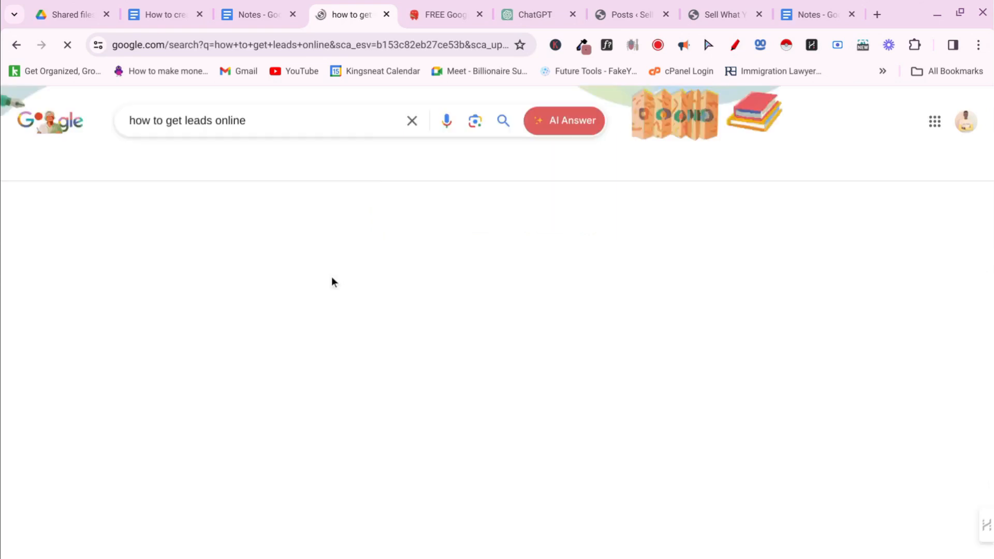
left_click(333, 285)
Skip the sponsored results, open the Forbes Advisor article "Online Lead Generation (2024 Guide)", and launch the HARPA AI extension on it.
scroll(317, 276, "down", 2)
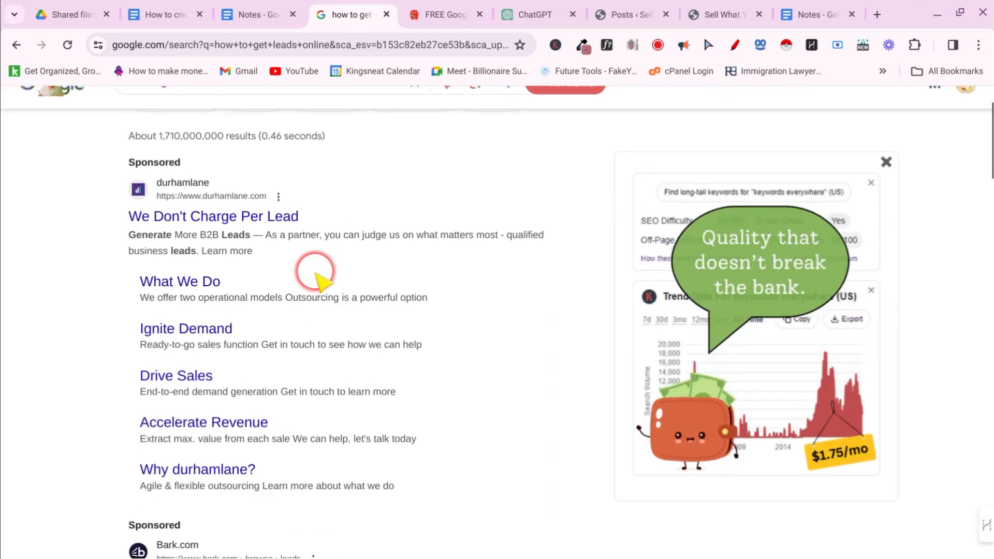
scroll(316, 275, "up", 1)
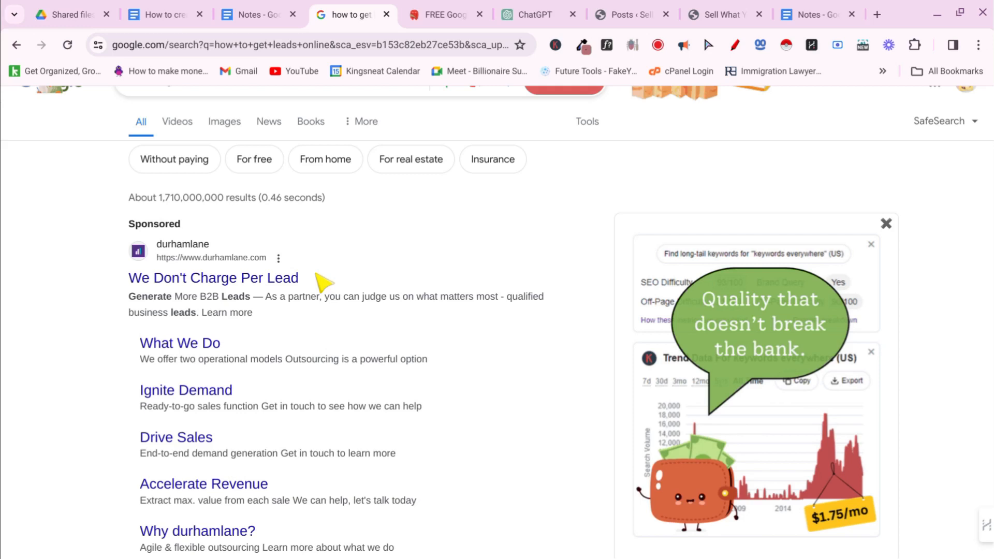
scroll(311, 280, "down", 5)
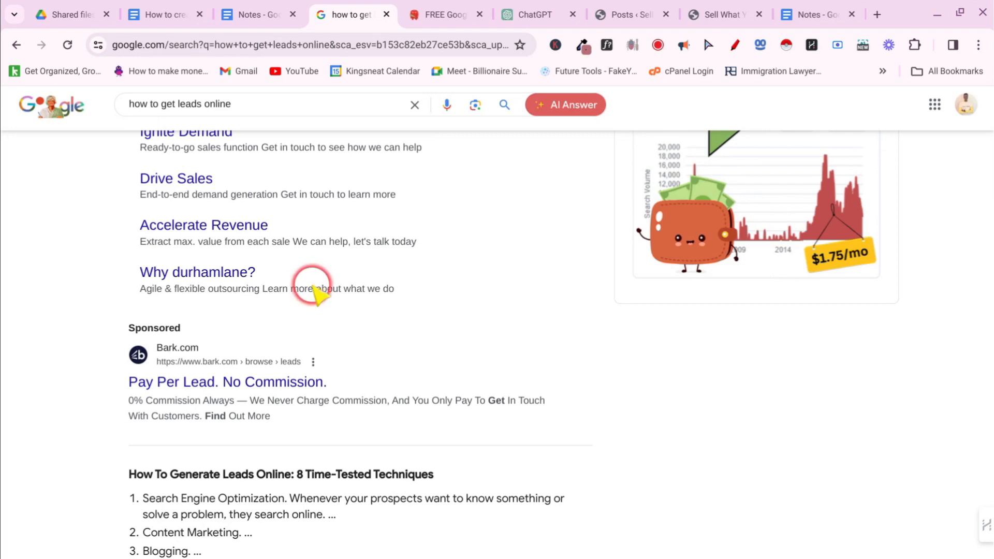
scroll(312, 295, "up", 2)
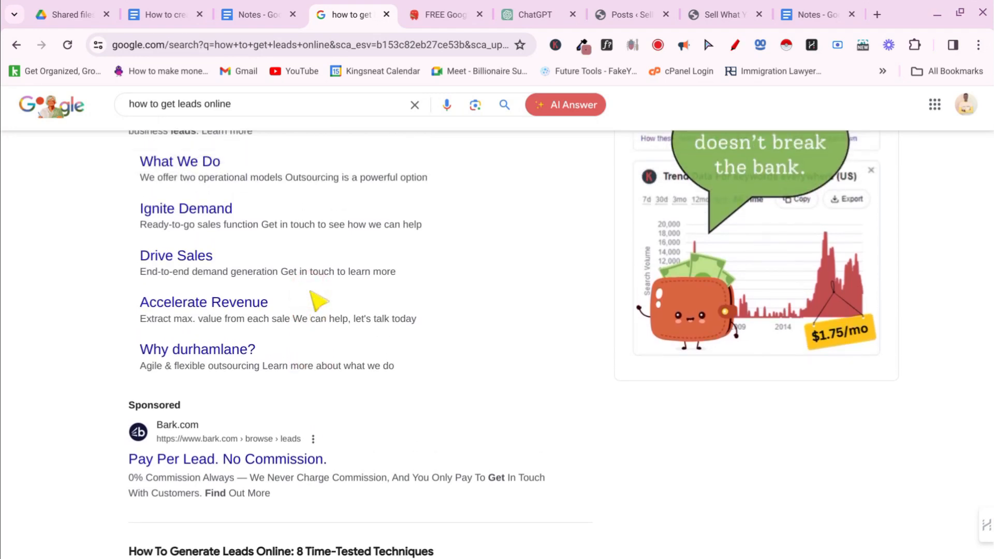
scroll(309, 290, "up", 3)
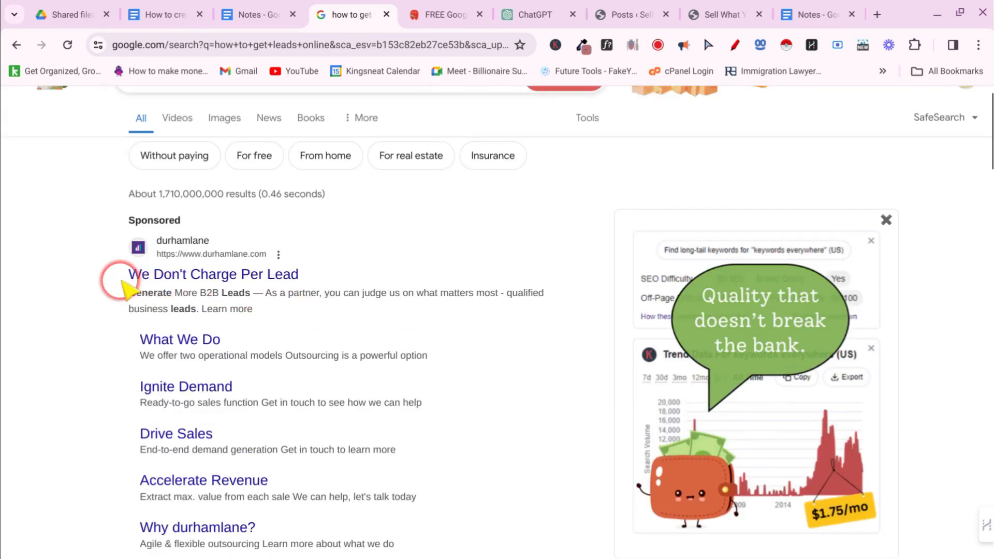
left_click_drag(125, 234, 122, 308)
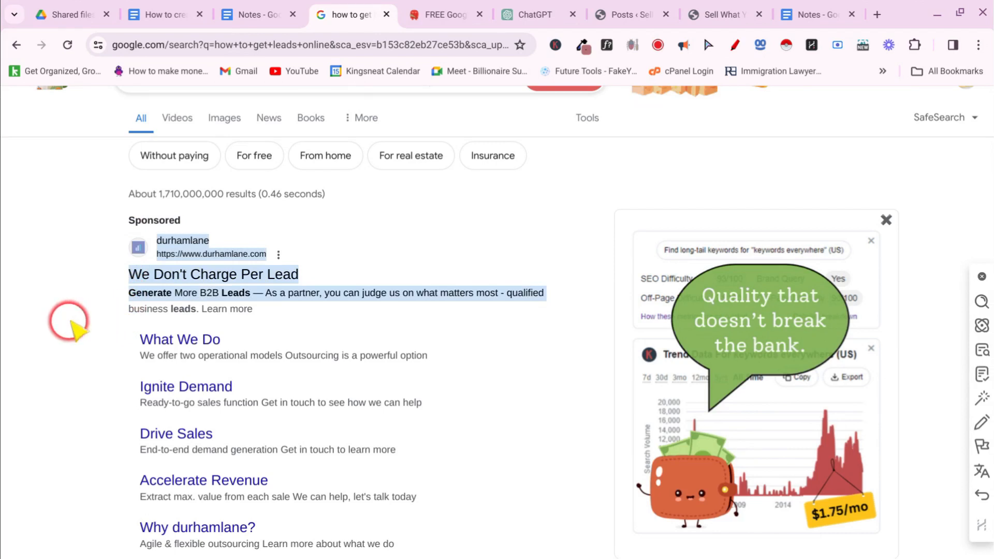
scroll(71, 326, "down", 5)
scroll(138, 336, "down", 6)
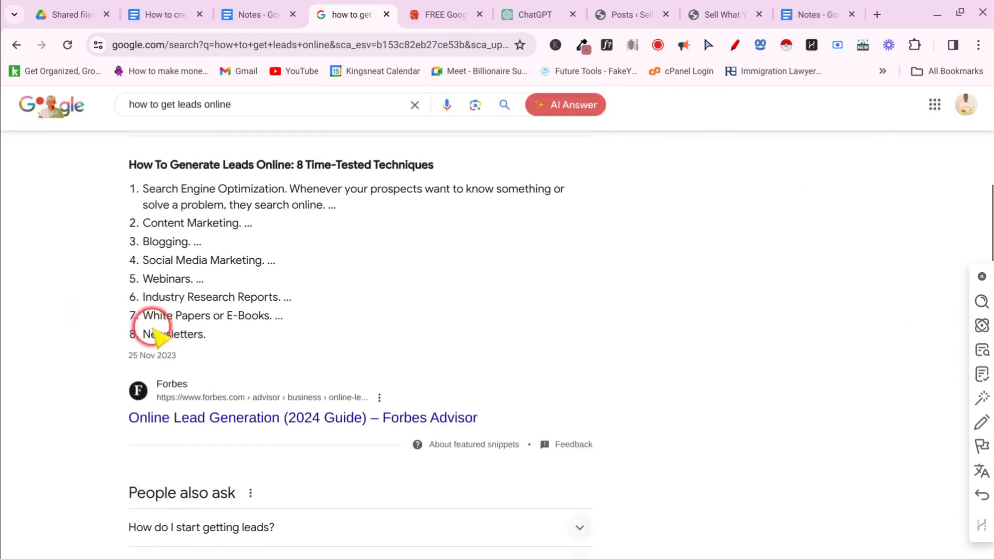
left_click(217, 432)
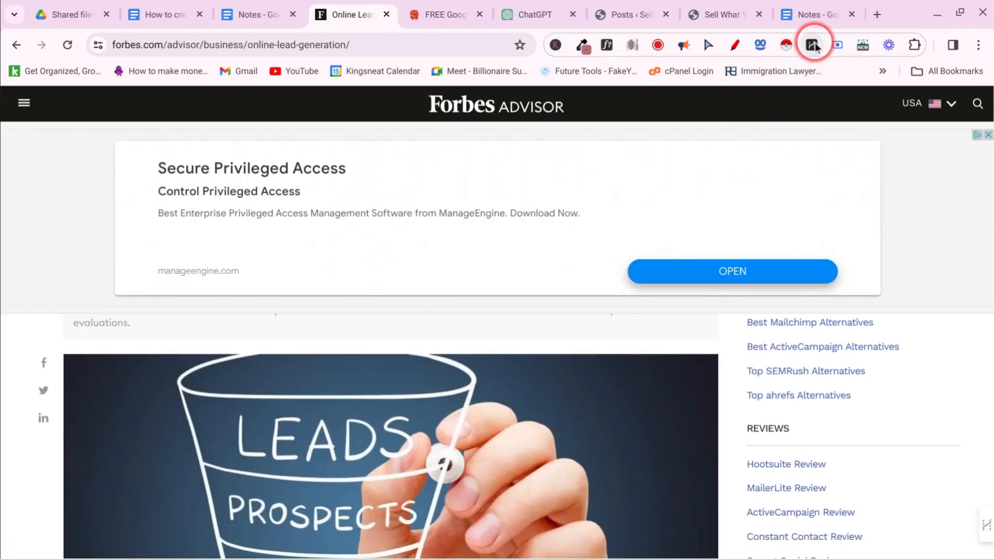
left_click(812, 45)
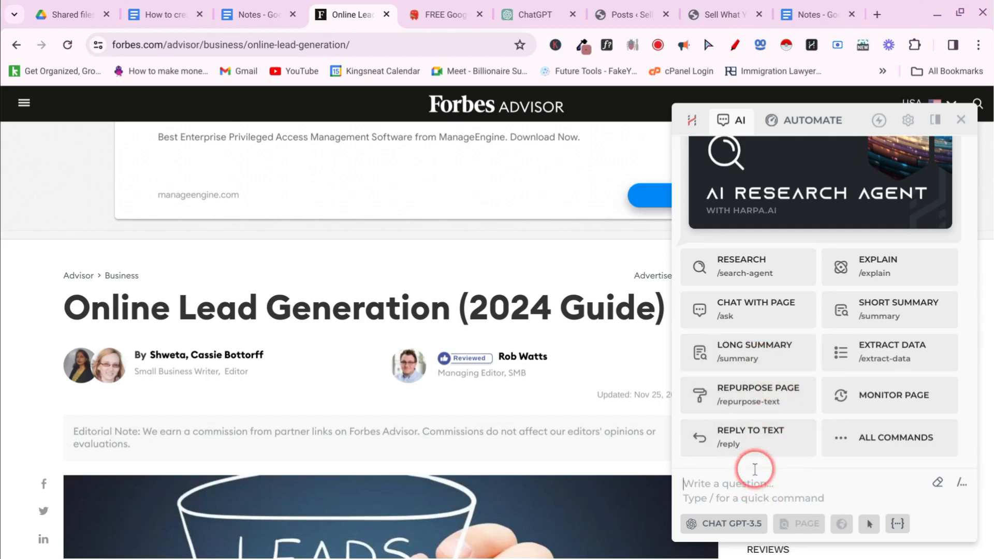
Draft the HARPA AI prompt "Give me a blog post outline based on this page" on the Forbes article and close the assistant unsent.
type("Gi")
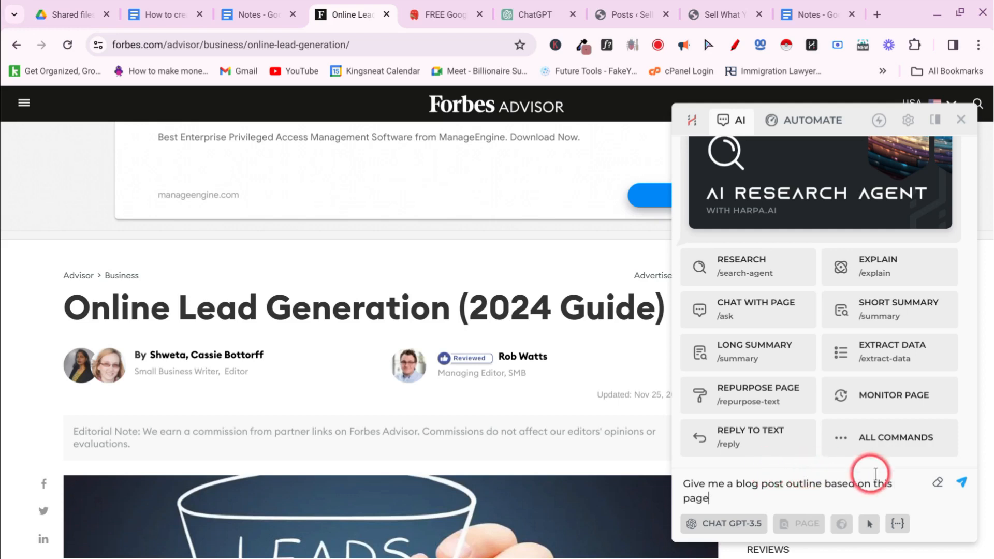
left_click_drag(708, 499, 683, 486)
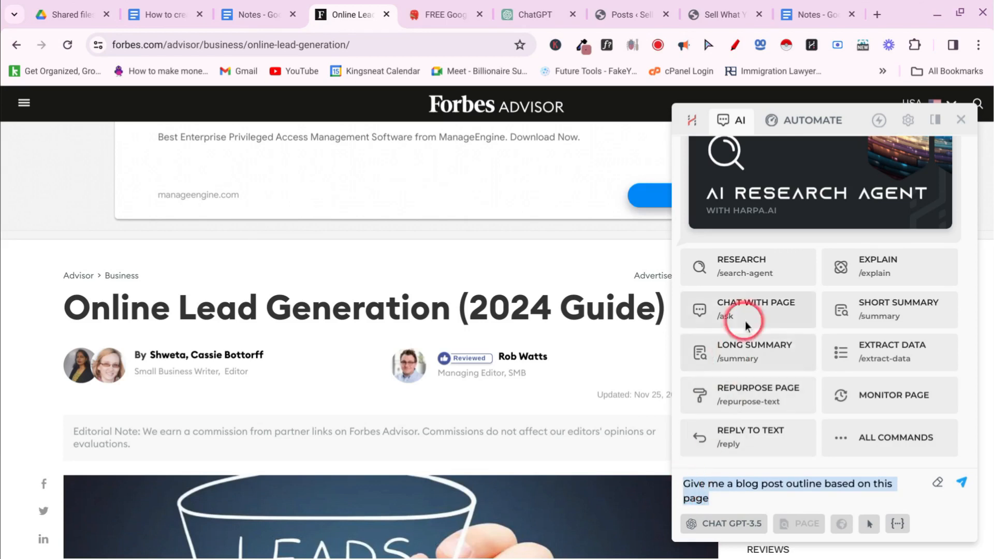
left_click(961, 120)
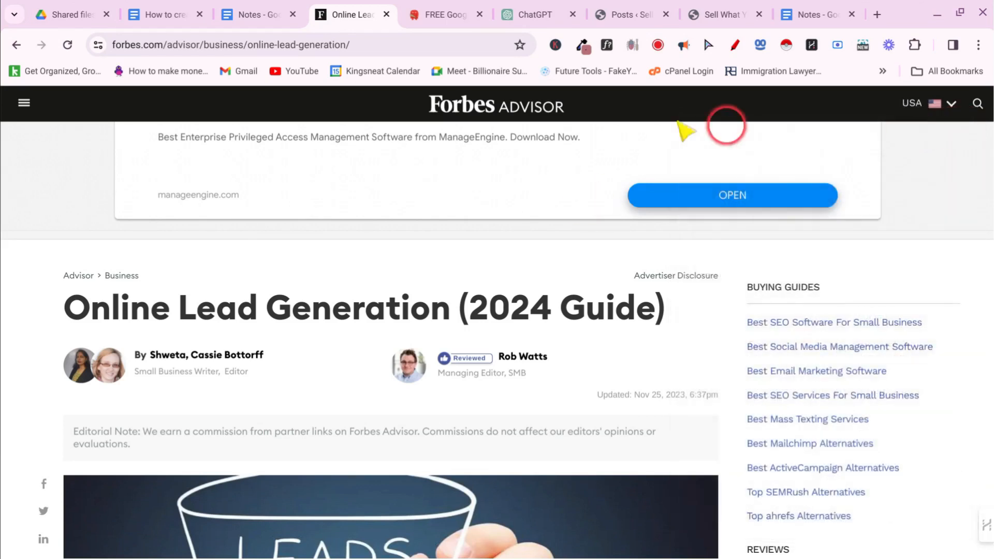
Return to the Google results for "how to get leads online" and look through the organic results and related searches.
left_click(19, 47)
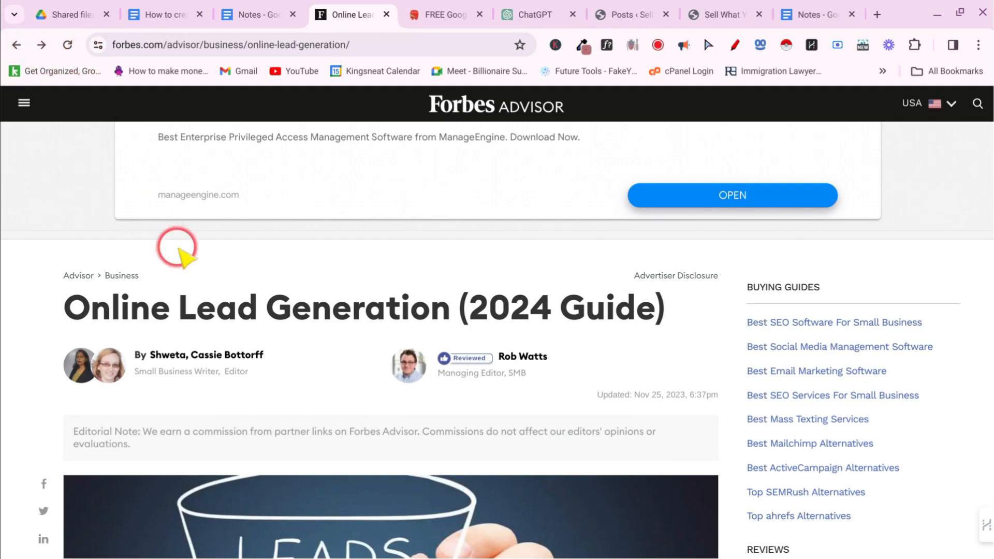
left_click(16, 45)
scroll(311, 339, "up", 11)
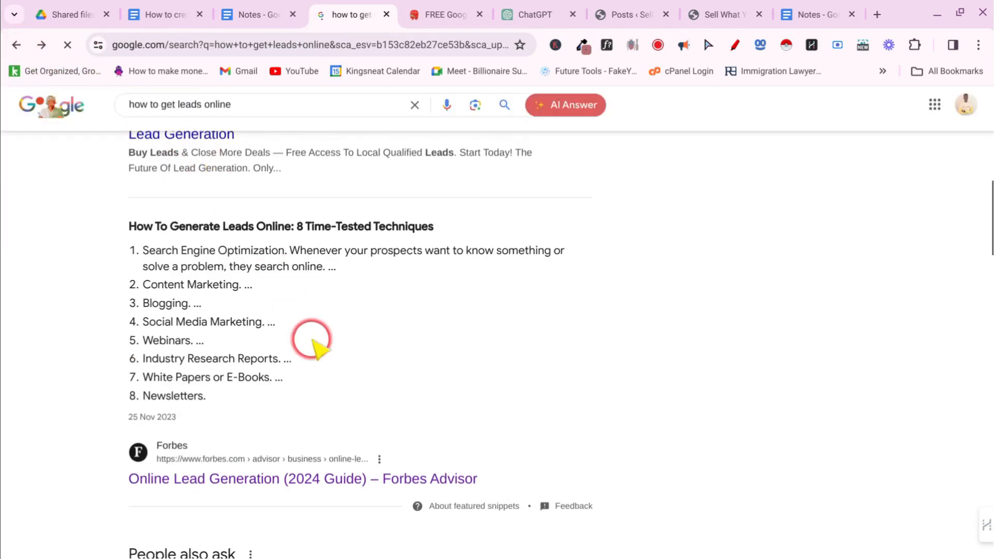
scroll(136, 288, "down", 1)
scroll(136, 286, "down", 15)
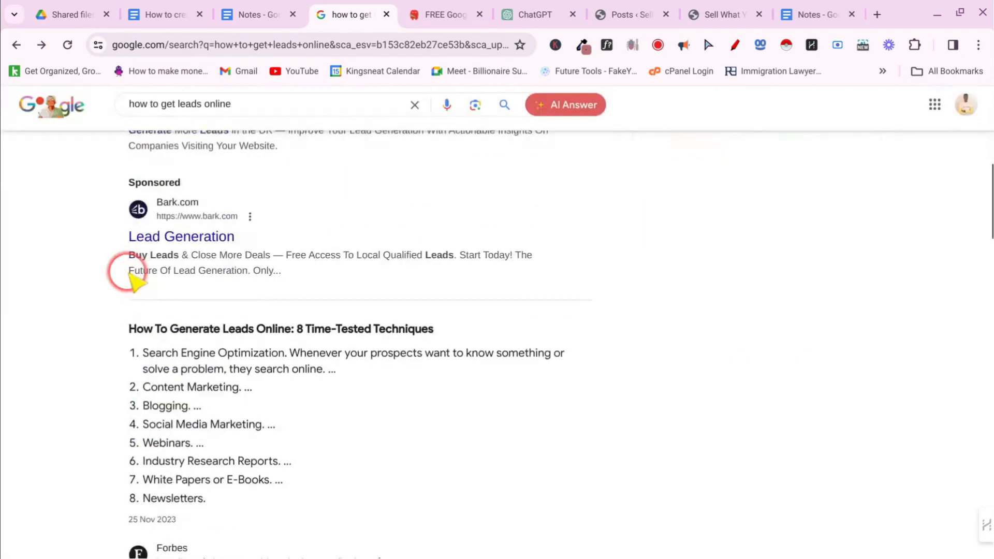
scroll(132, 282, "down", 8)
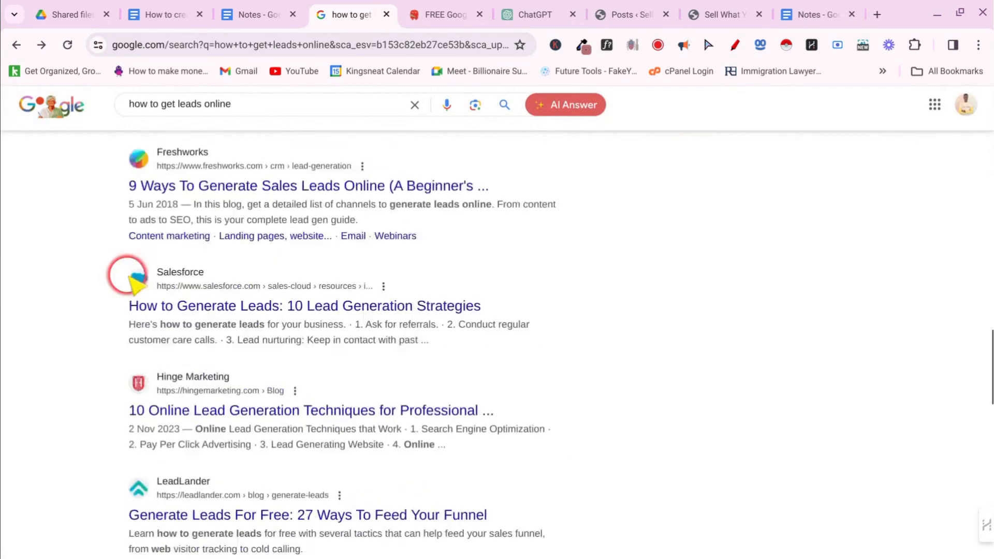
scroll(343, 269, "down", 15)
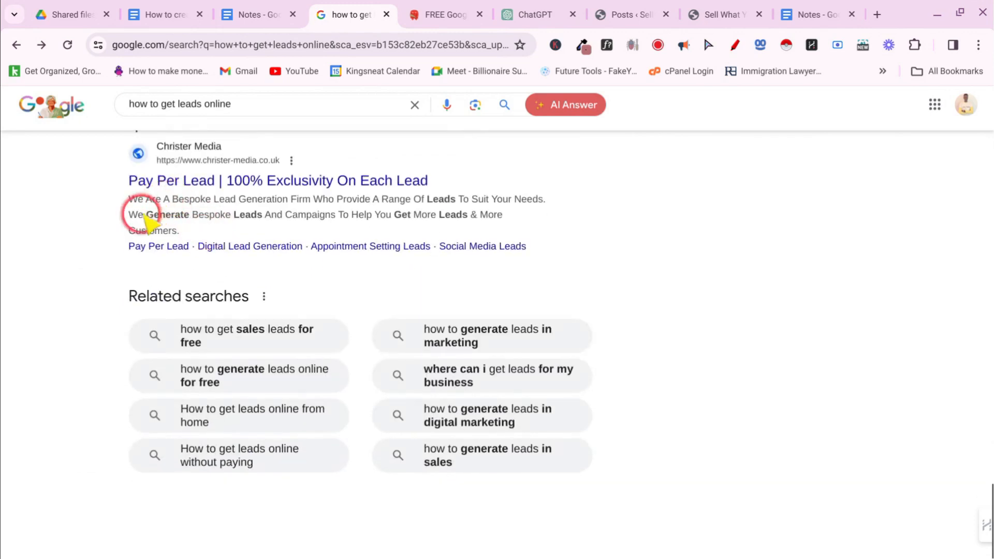
scroll(156, 212, "up", 15)
scroll(148, 223, "up", 20)
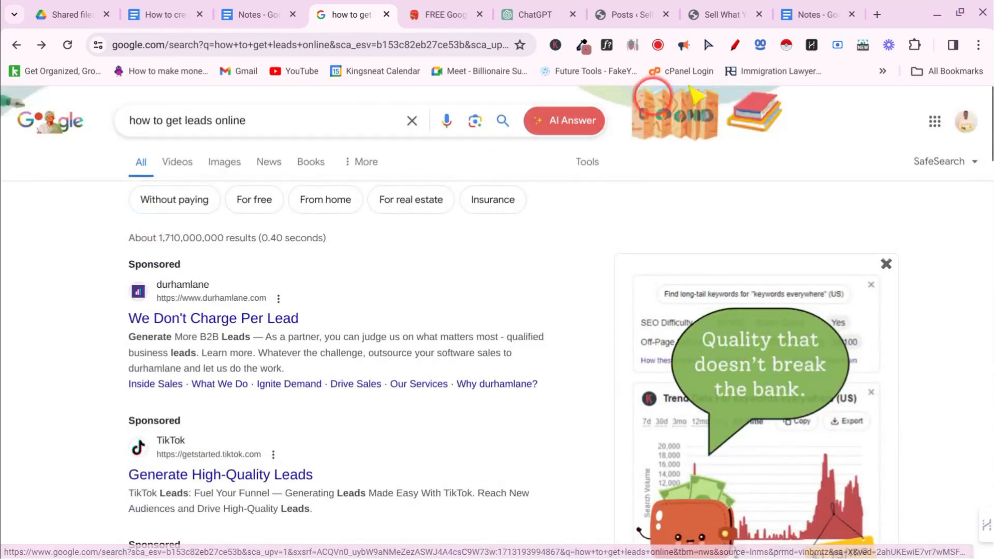
Send the drafted blog post outline prompt to HARPA AI from the Google results page, then close the assistant.
left_click(811, 45)
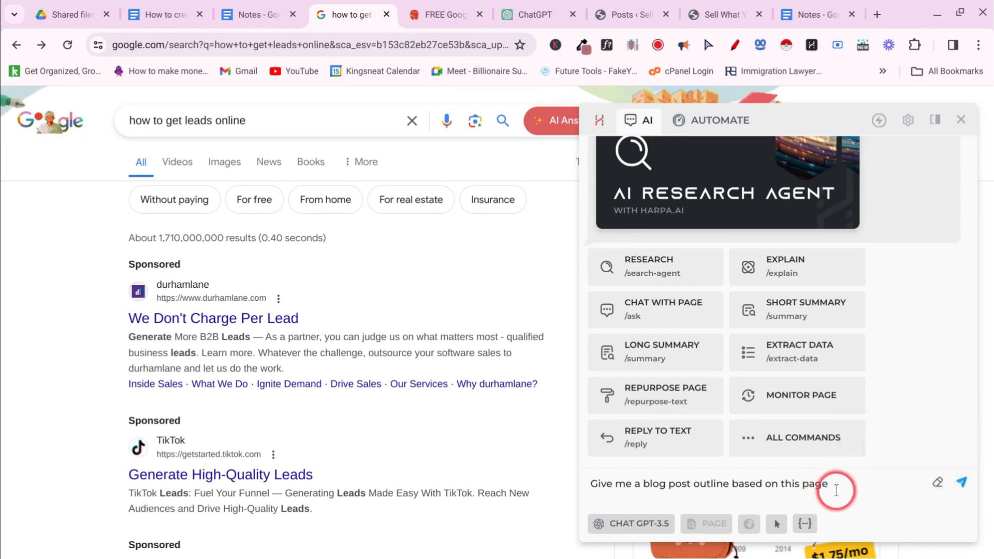
left_click(961, 484)
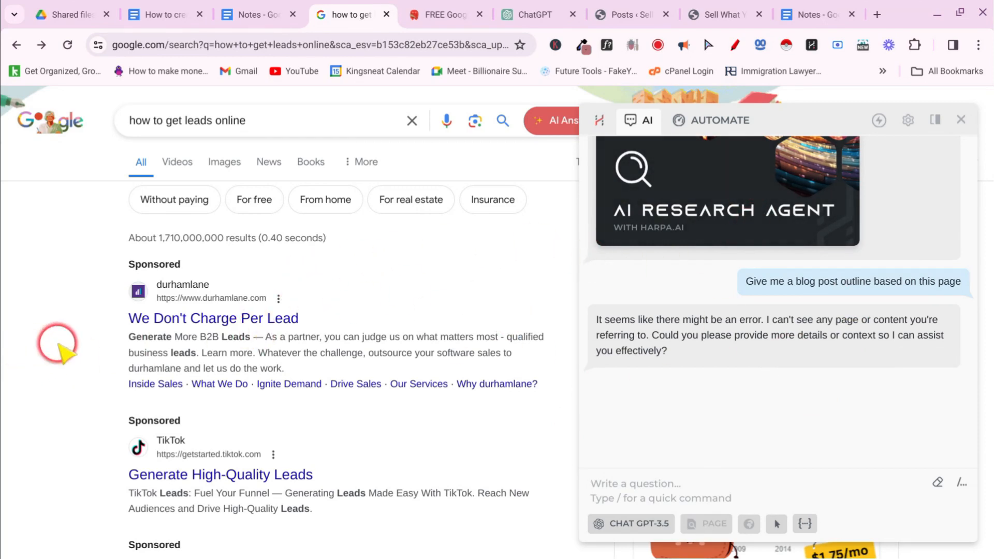
scroll(57, 345, "down", 6)
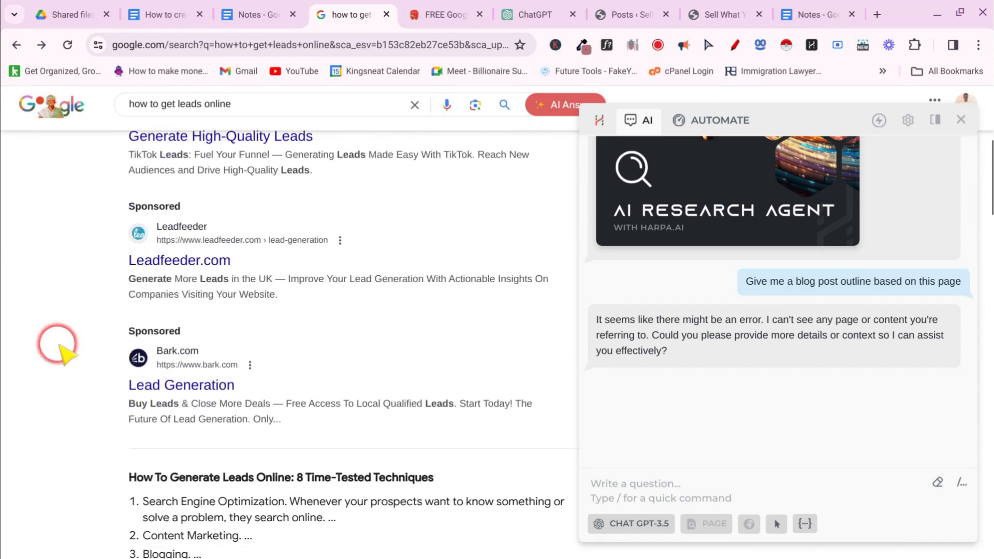
scroll(56, 344, "down", 12)
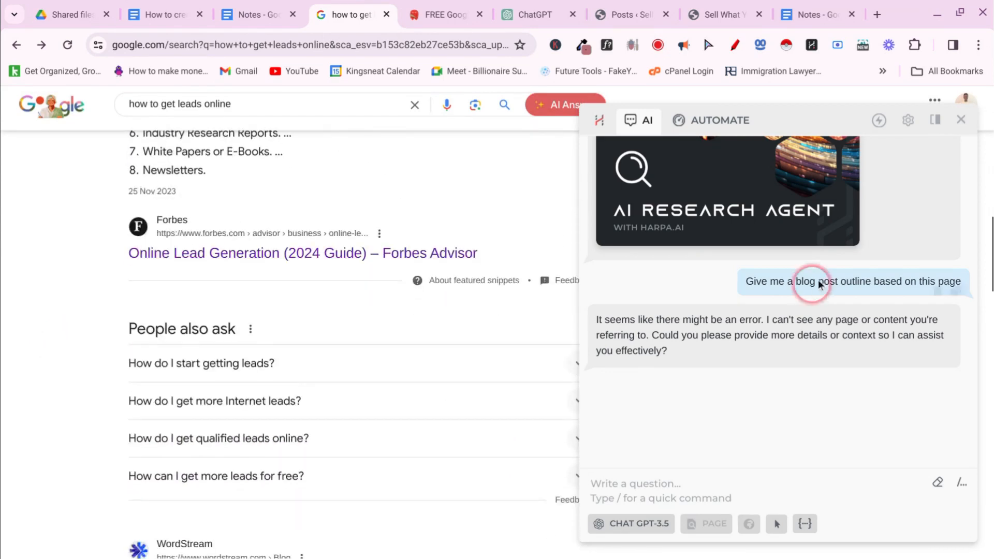
left_click(960, 124)
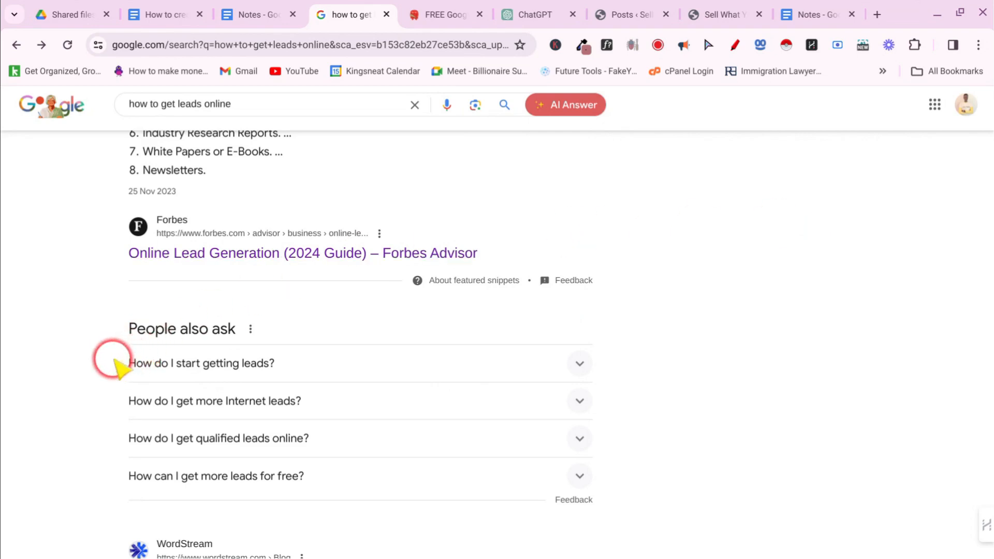
Copy the four "People also ask" questions, from "How do I start getting leads?" to "How can I get more leads for free?".
scroll(155, 355, "down", 1)
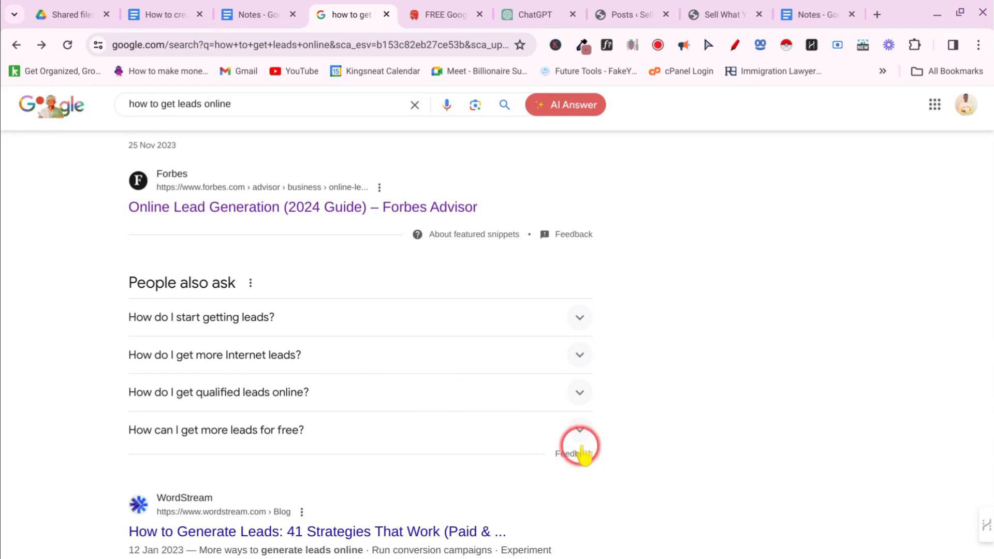
left_click(578, 432)
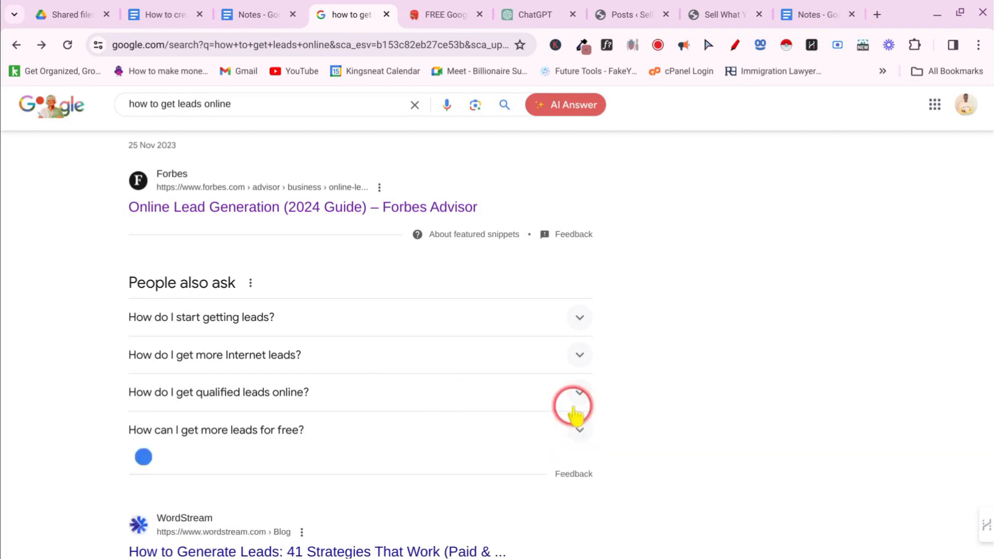
scroll(574, 412, "down", 1)
left_click(580, 367)
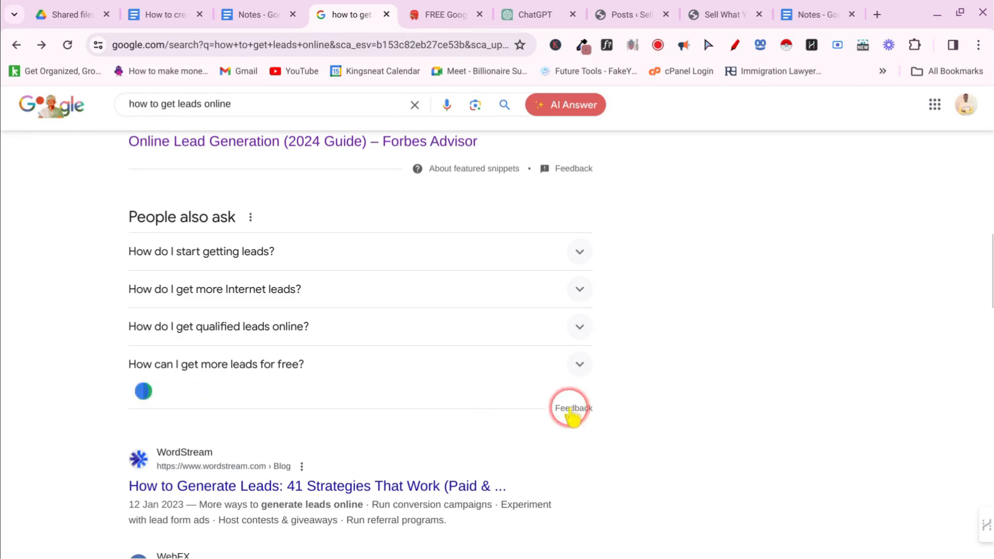
left_click_drag(122, 248, 326, 386)
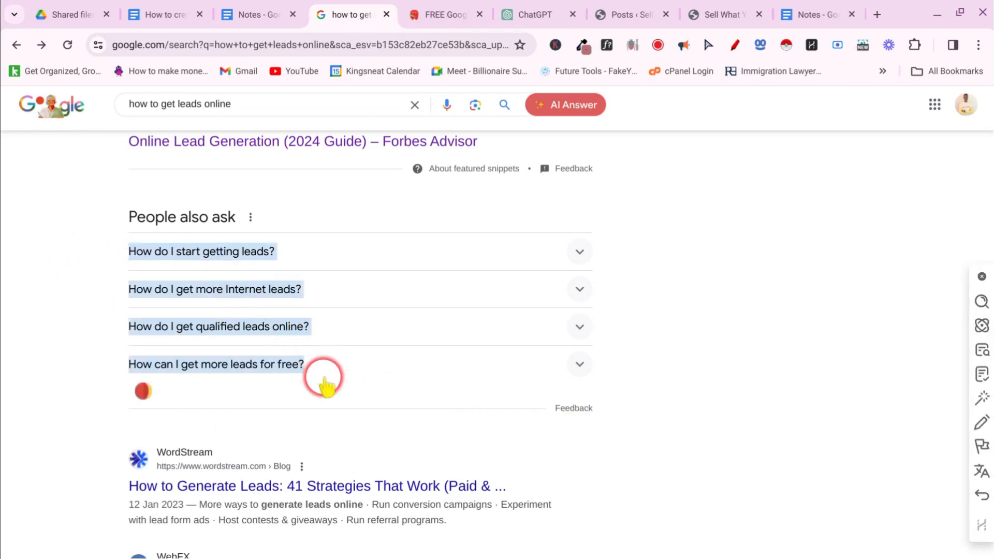
Replace the "relevant keywords from harper" placeholder in prompt a of the Notes document with the four copied questions.
left_click(243, 15)
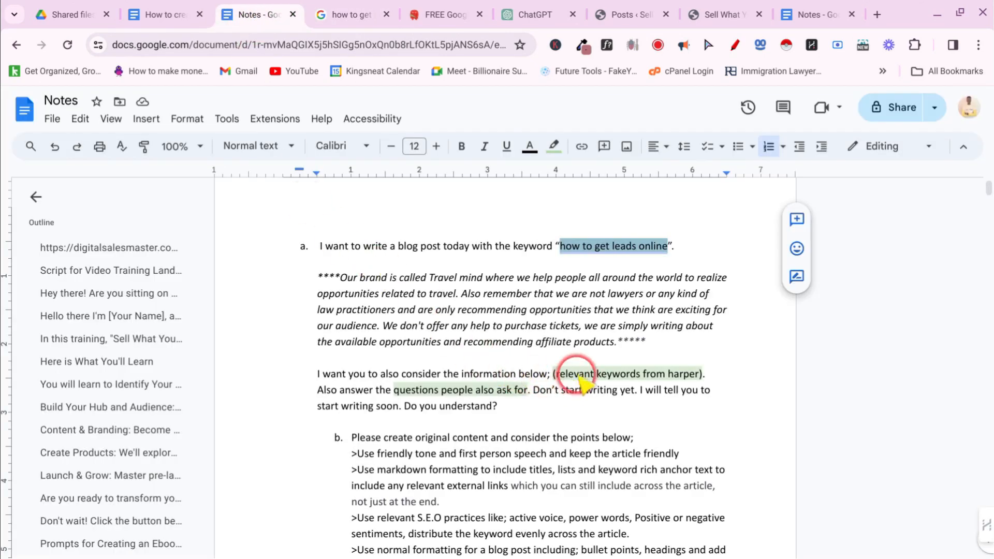
left_click_drag(553, 373, 528, 396)
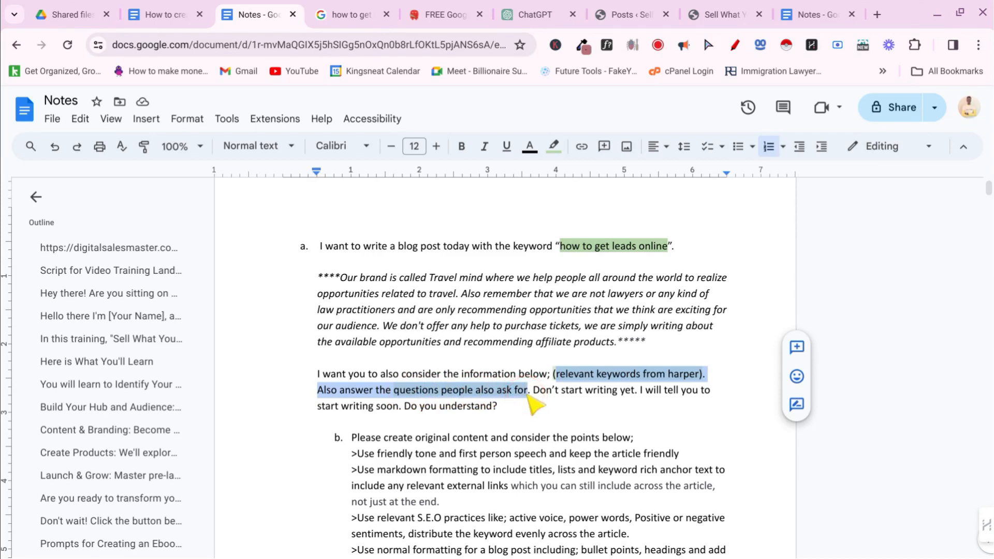
left_click_drag(527, 393, 694, 380)
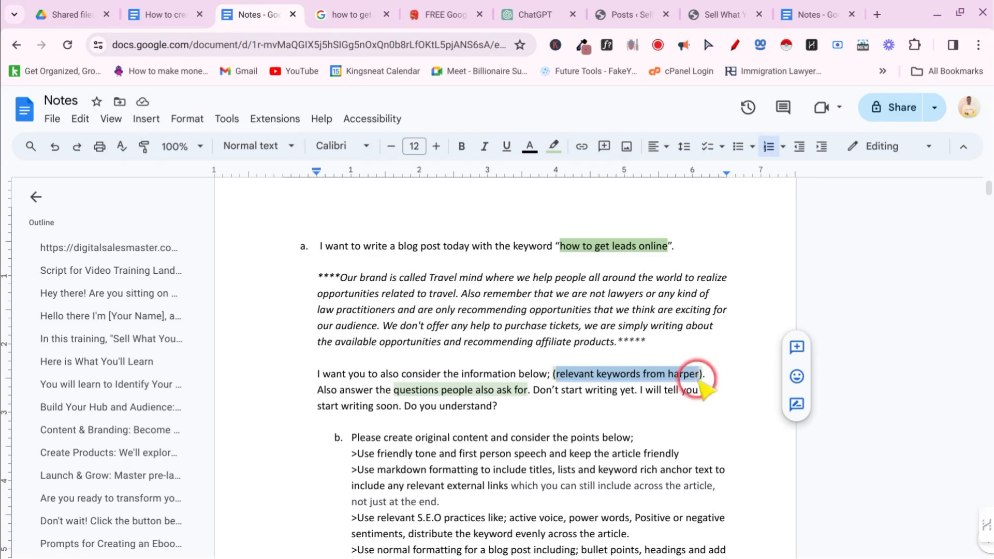
type("(How do I start getting leads? How do I get more Internet leads? How do I get qualified leads online? How can I get more leads for free?")
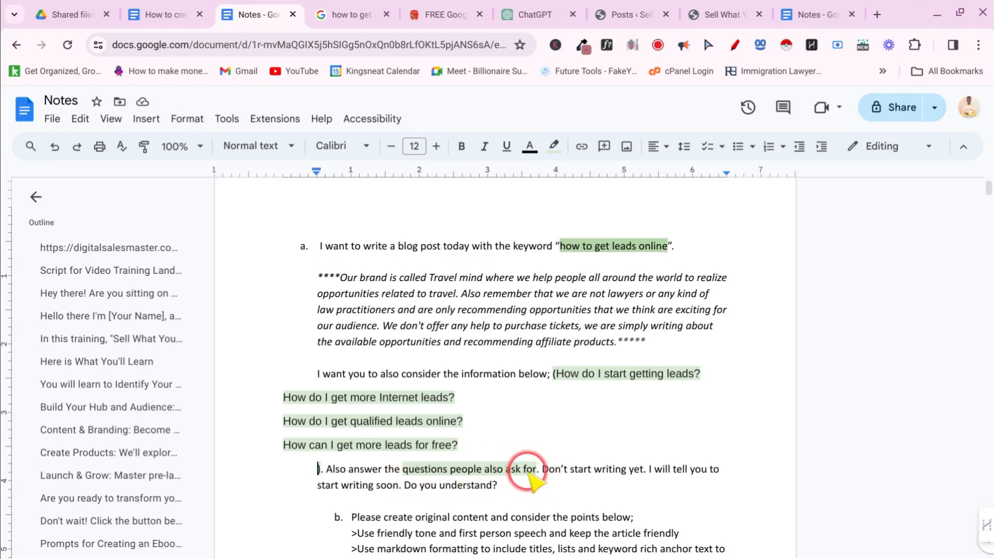
Review the instructions in prompt b of the Notes document, including tone, markdown formatting and S.E.O practices.
scroll(554, 476, "down", 1)
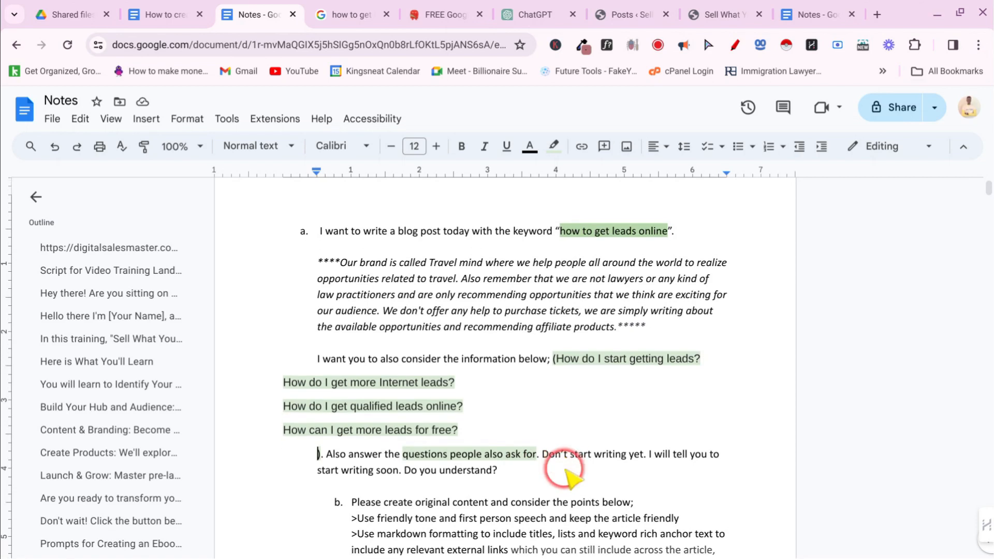
scroll(510, 466, "down", 4)
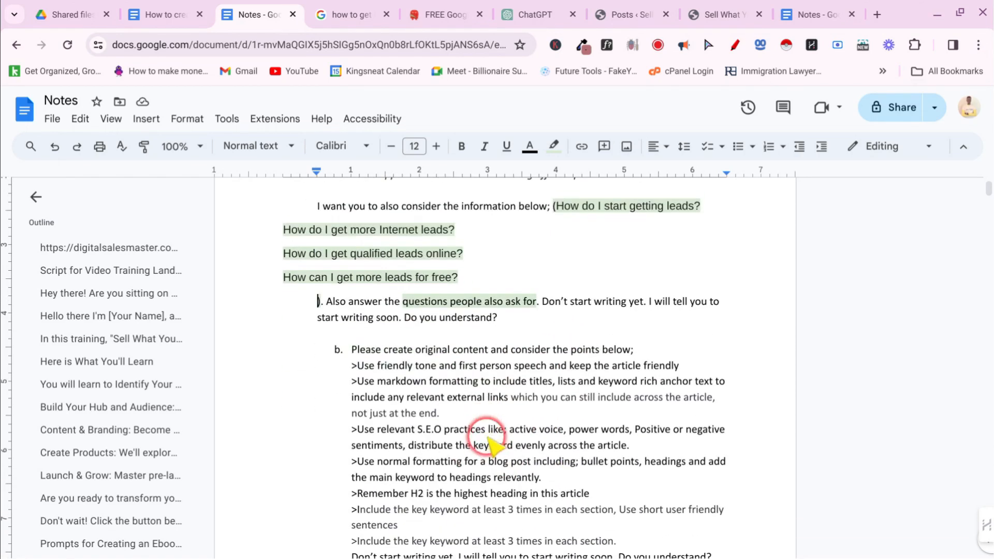
left_click_drag(328, 304, 576, 457)
scroll(573, 459, "down", 1)
scroll(574, 445, "down", 1)
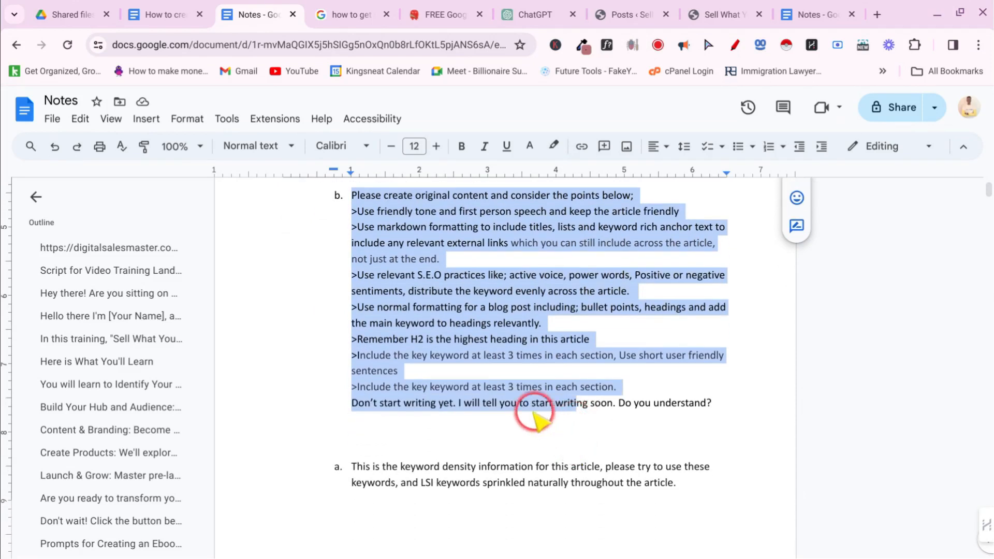
left_click(389, 222)
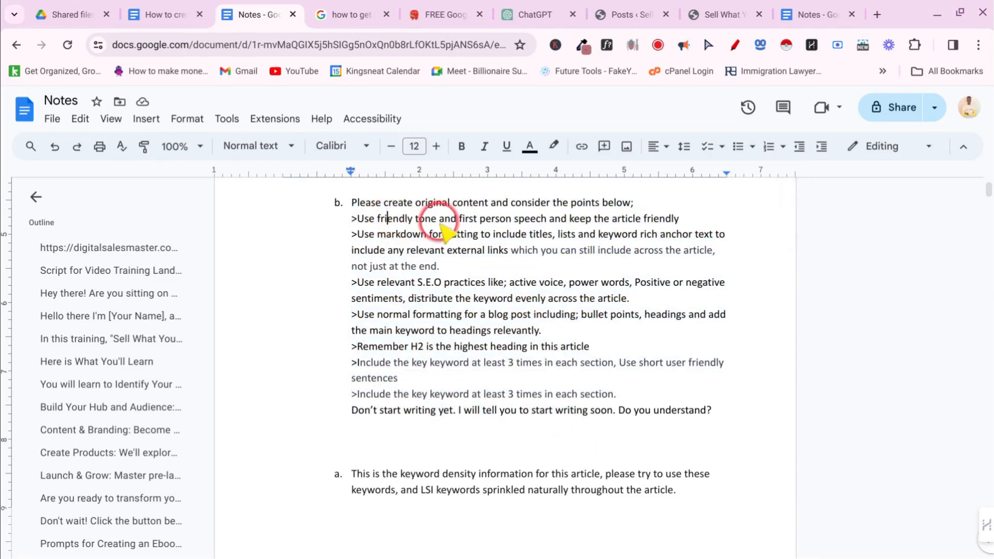
left_click_drag(386, 236, 491, 248)
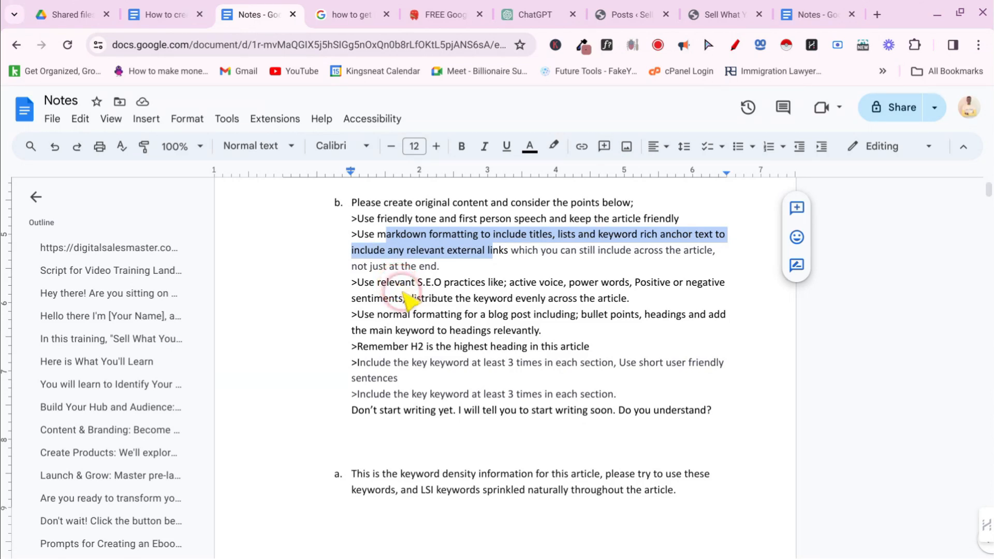
left_click_drag(416, 286, 545, 291)
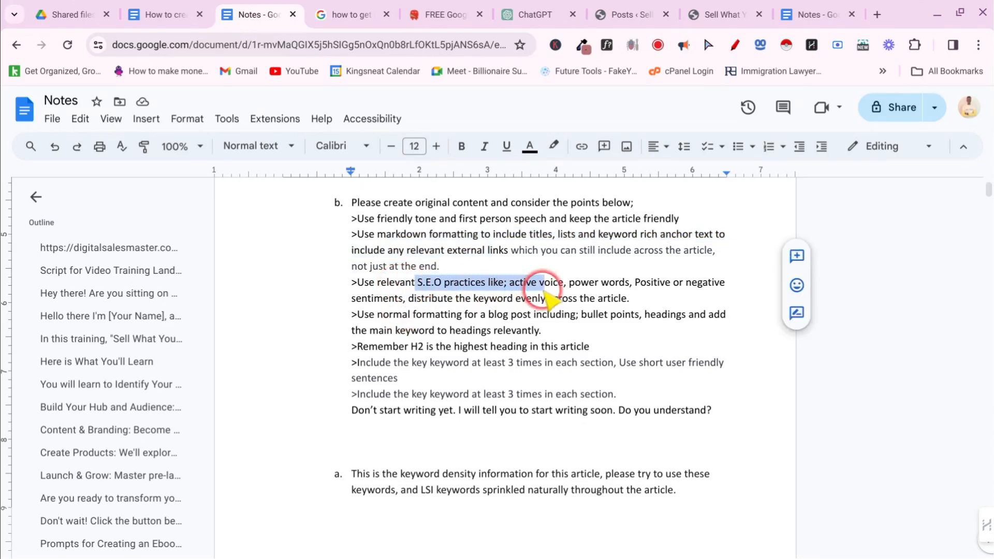
scroll(541, 297, "down", 2)
scroll(523, 295, "up", 7)
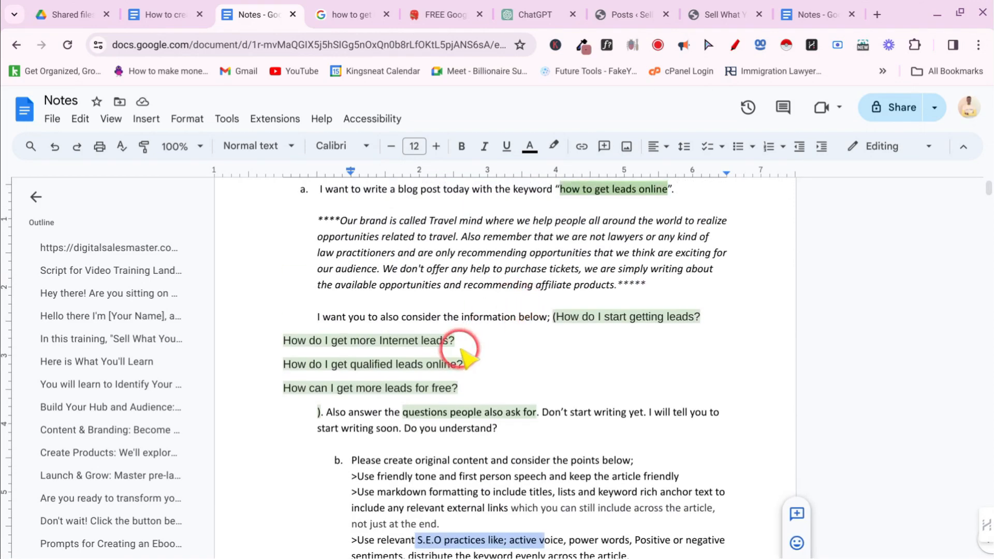
Copy the full text of prompt a from Notes and send it in ChatGPT, placing the ChatGPT tab beside the Notes tab.
left_click_drag(509, 438, 318, 240)
key("ctrl+c")
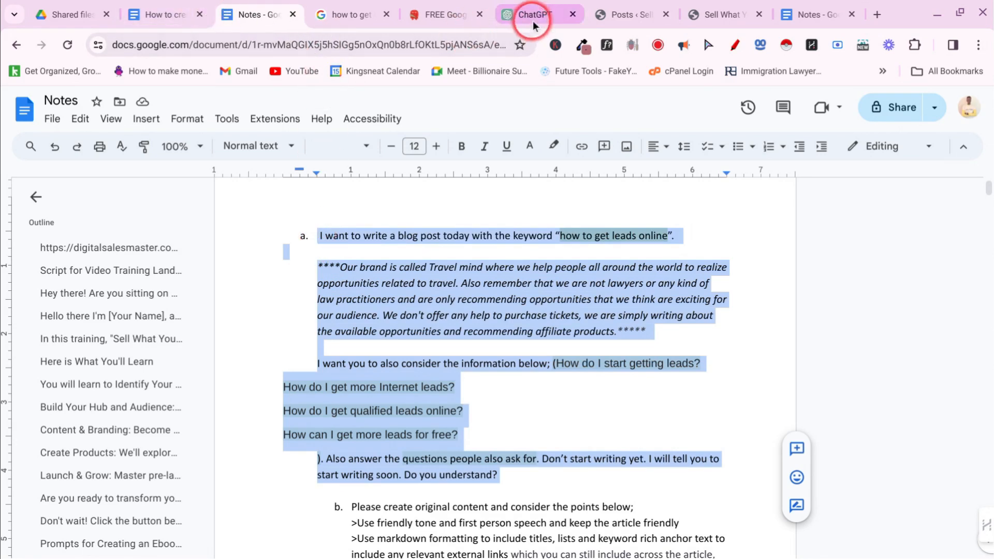
left_click_drag(528, 16, 347, 25)
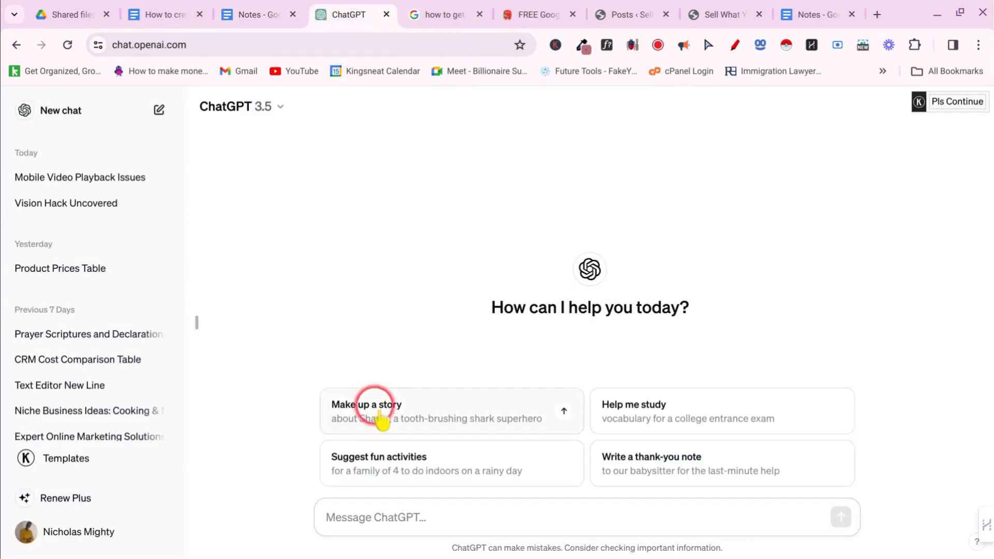
left_click(386, 516)
key("ctrl+v")
key("Return")
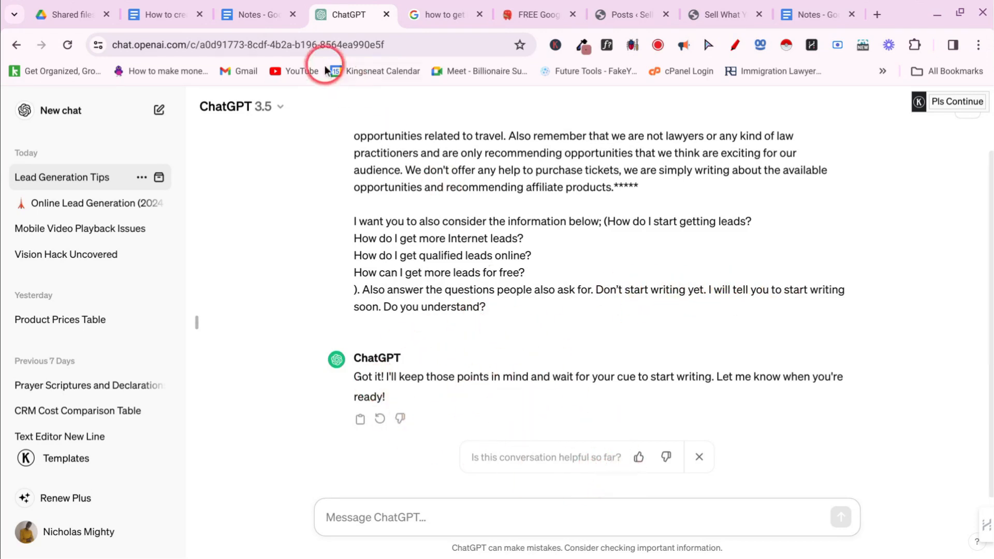
Copy the full text of prompt b from Notes, starting "Please create original content", and send it in the ChatGPT conversation.
left_click(262, 21)
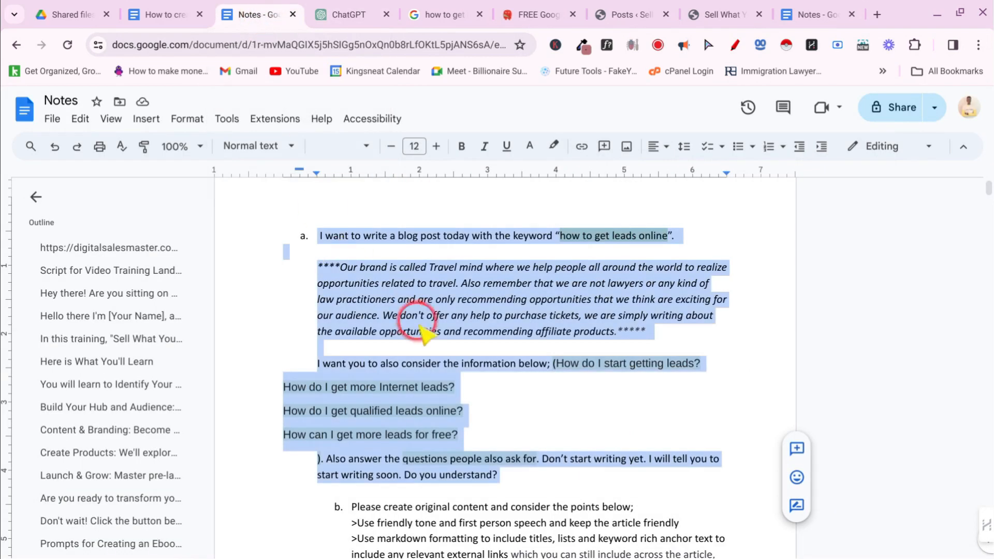
scroll(421, 332, "down", 4)
left_click_drag(352, 309, 605, 410)
key("ctrl+c")
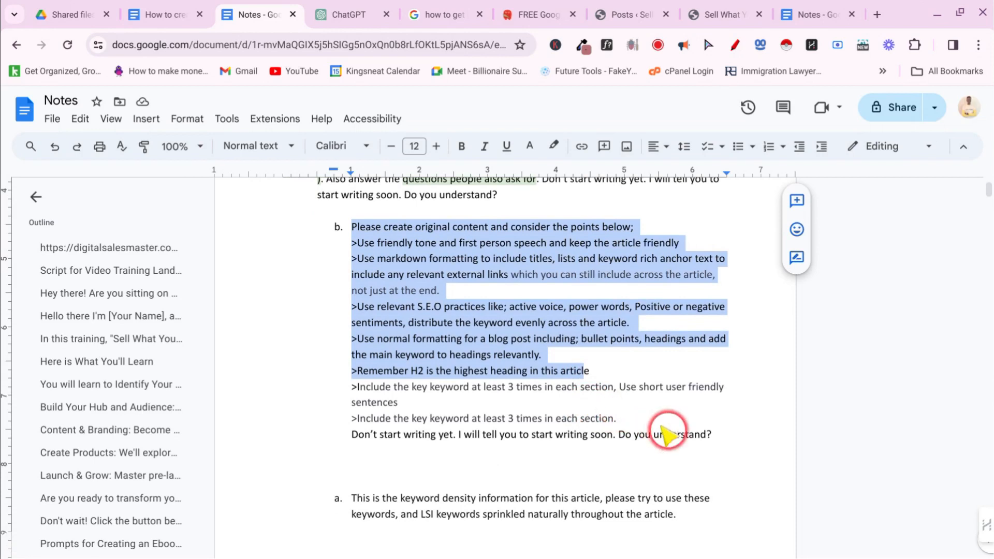
left_click_drag(713, 435, 356, 230)
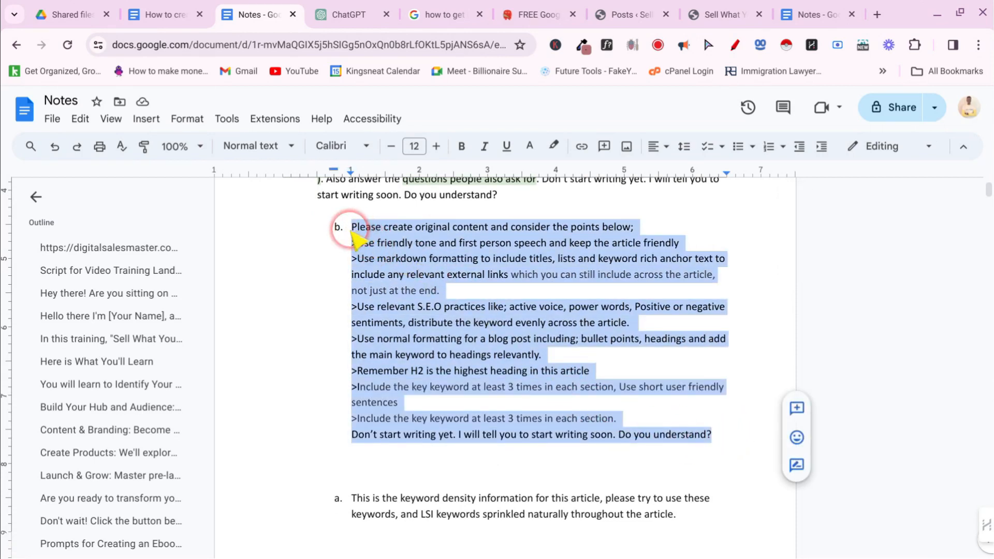
left_click(339, 17)
key("ctrl+v")
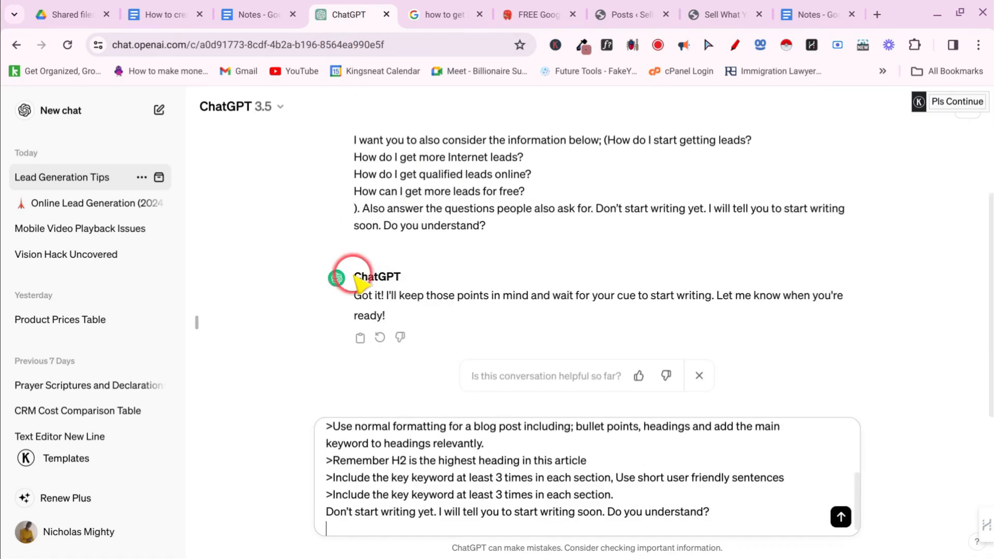
key("Return")
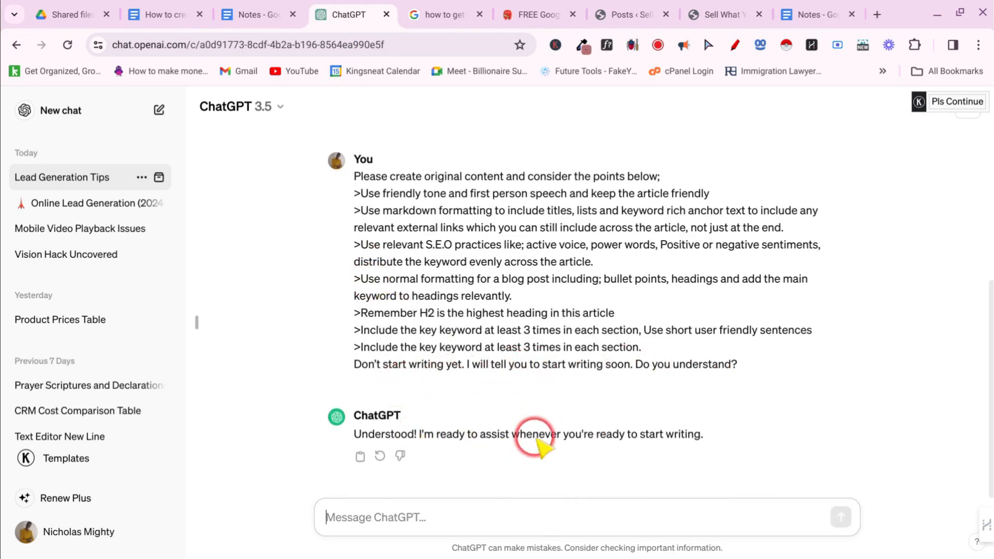
Copy the keyword density prompt from Notes, including its "Paste LSI and keyword info here" placeholder, into the ChatGPT message without sending it.
left_click(255, 15)
scroll(334, 329, "down", 3)
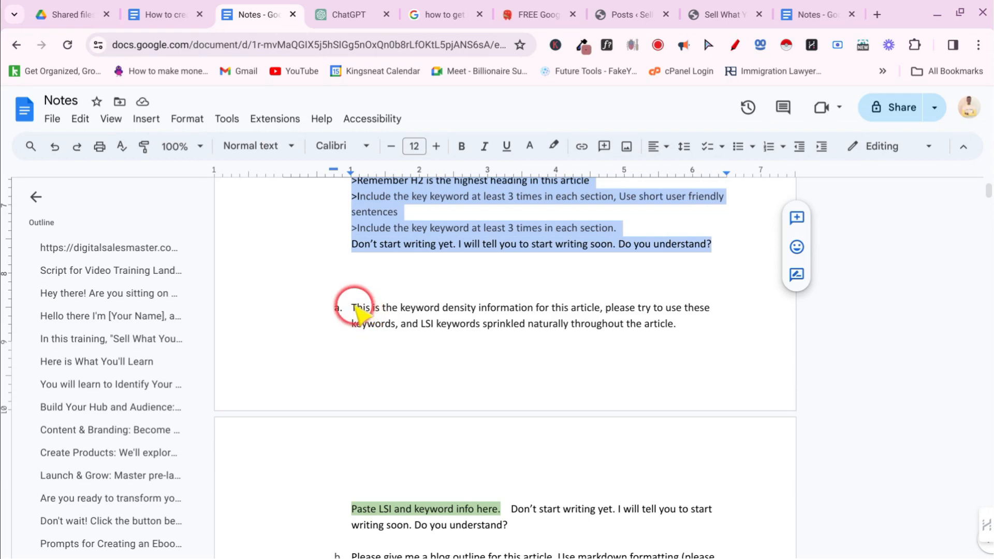
scroll(352, 306, "up", 1)
scroll(357, 313, "up", 1)
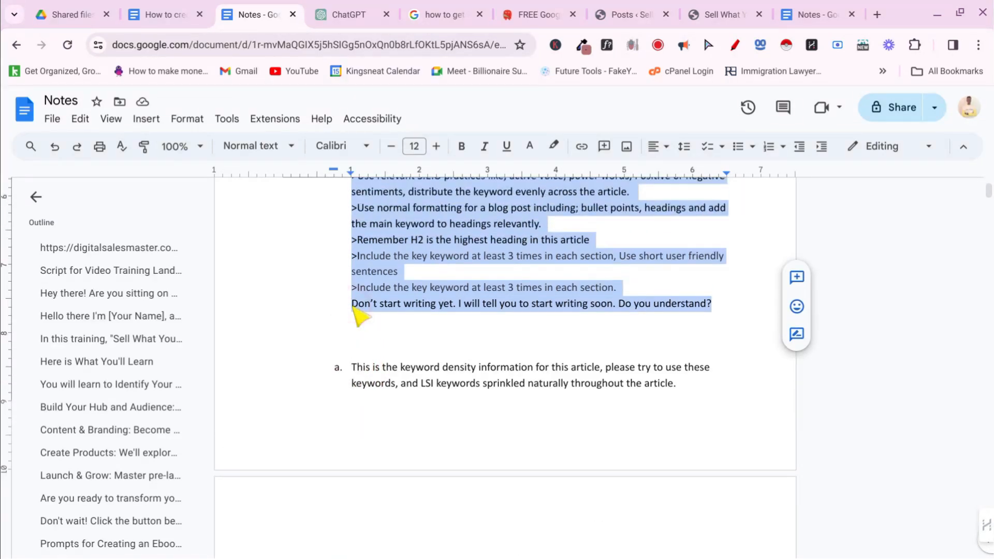
scroll(361, 317, "down", 2)
scroll(356, 279, "up", 2)
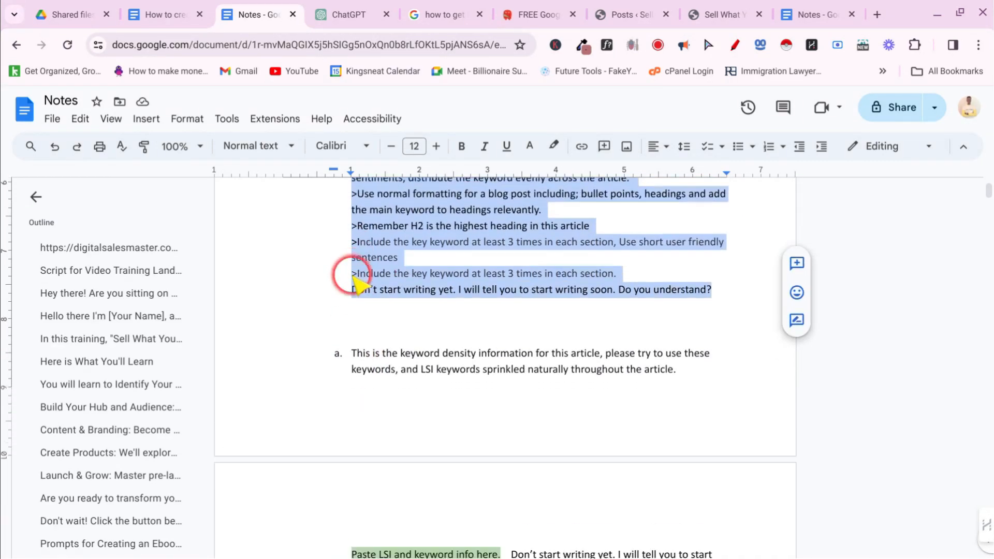
scroll(355, 259, "down", 3)
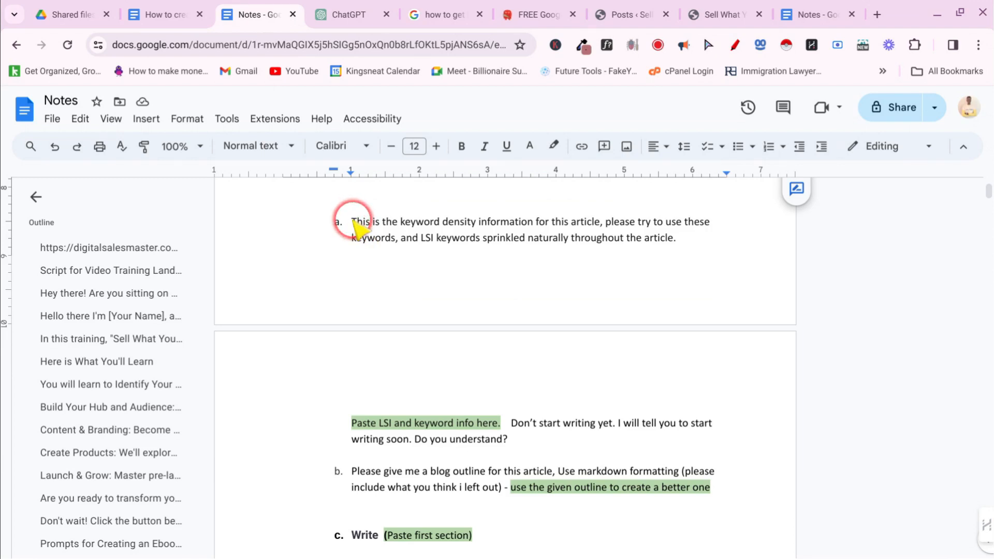
left_click_drag(354, 225, 430, 238)
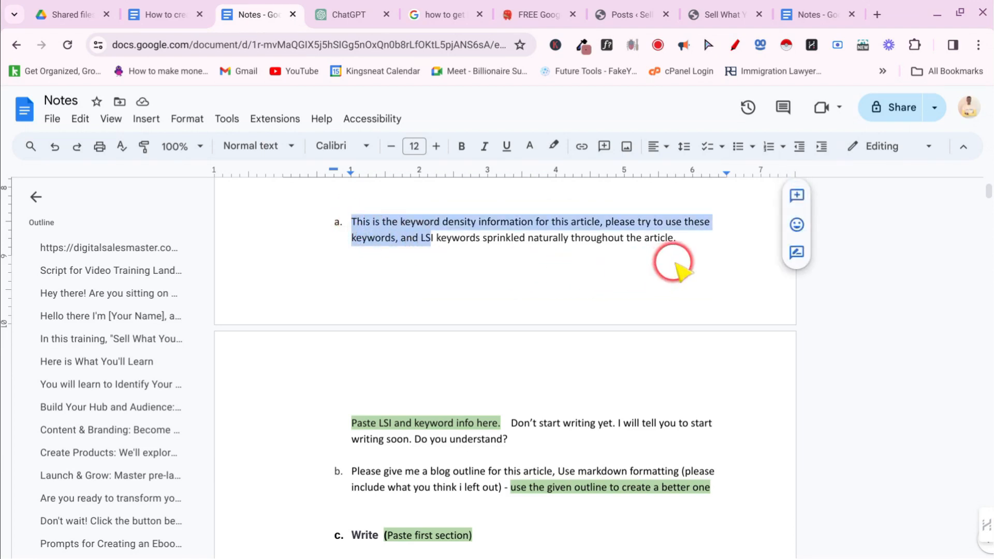
left_click_drag(676, 261, 561, 448)
key("ctrl+c")
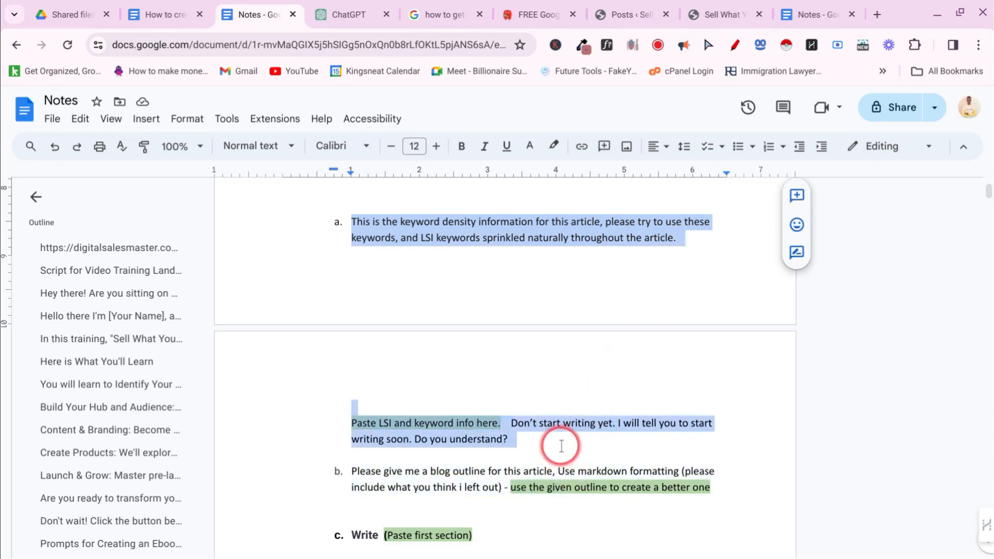
left_click(506, 440)
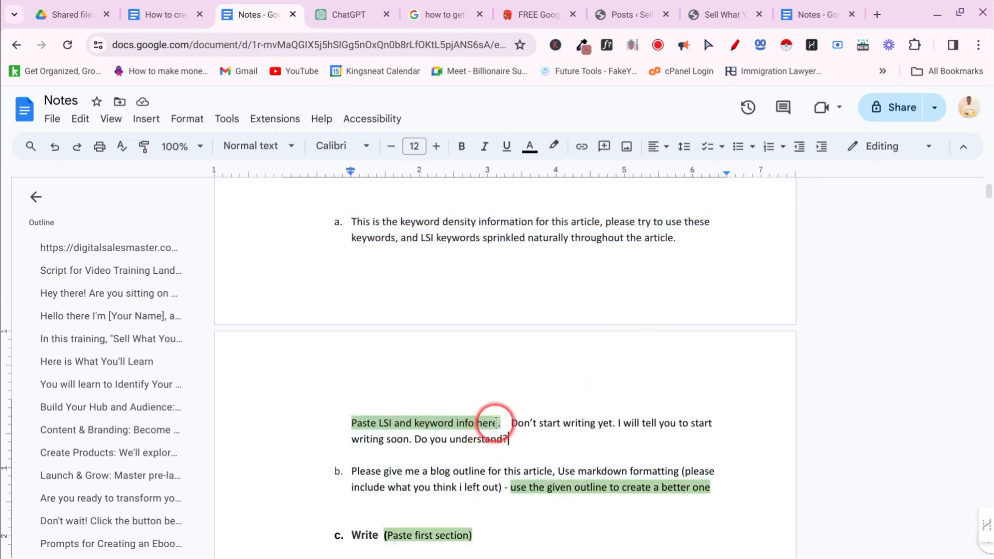
left_click_drag(496, 422, 389, 425)
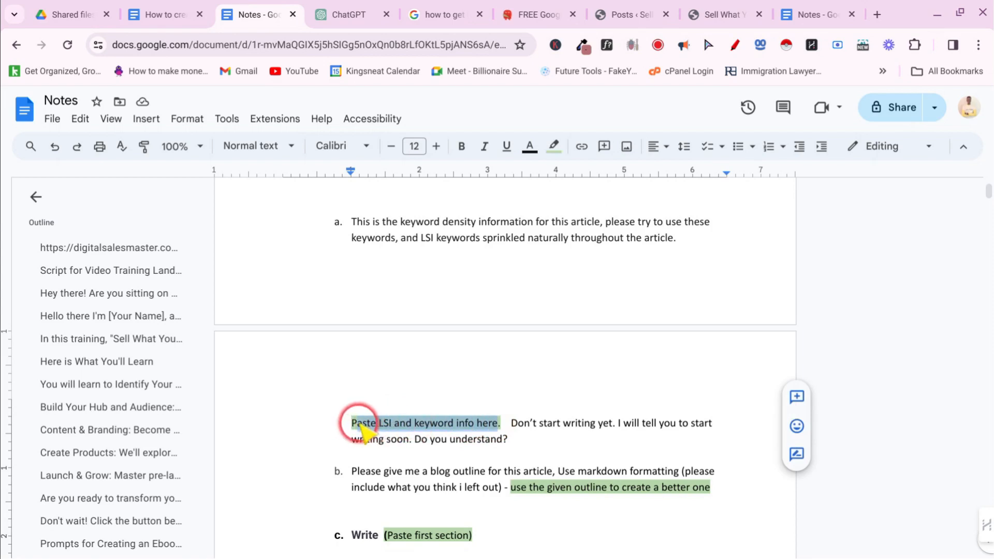
left_click_drag(507, 439, 349, 228)
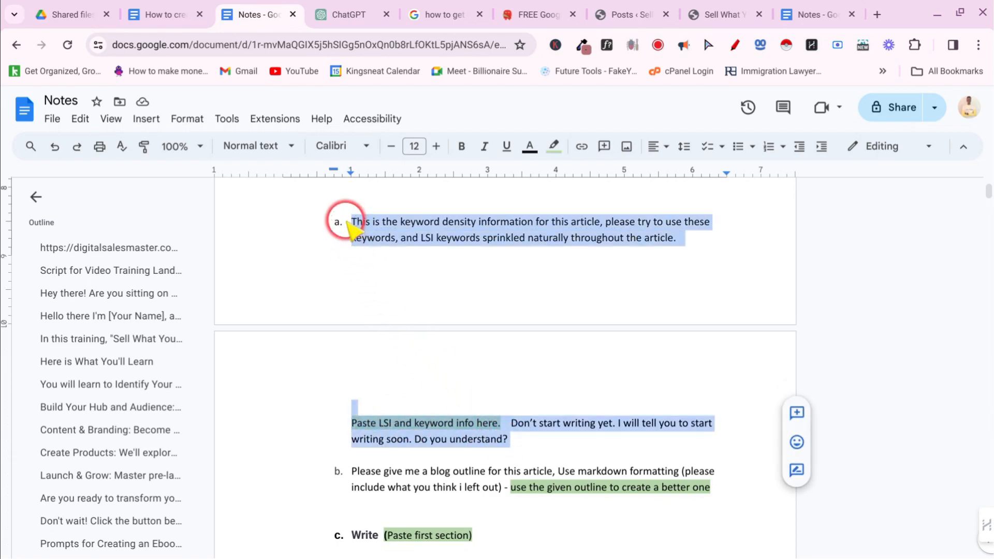
left_click(339, 14)
key("ctrl+v")
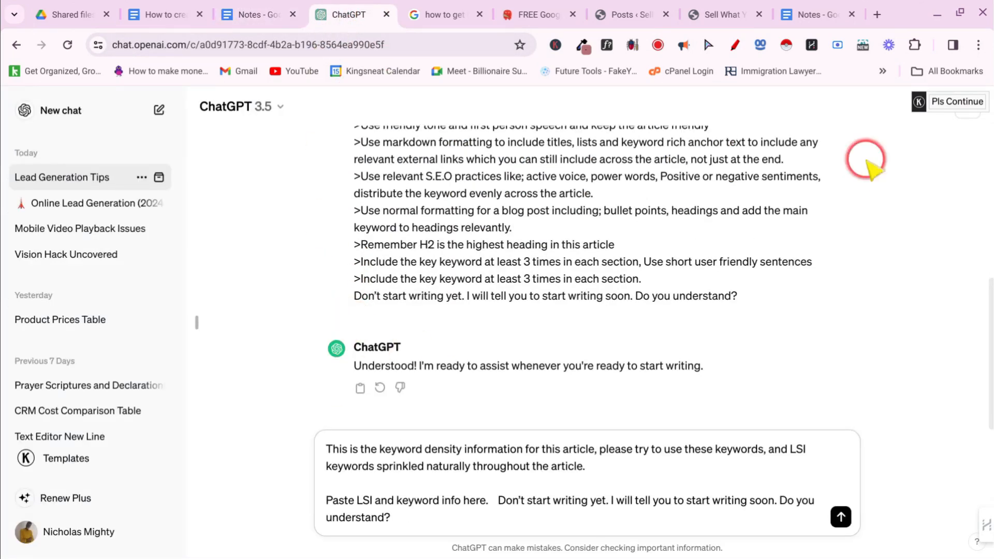
Open the Forbes Advisor article "Online Lead Generation (2024 Guide)" from the Google results for "how to get leads online".
left_click(444, 16)
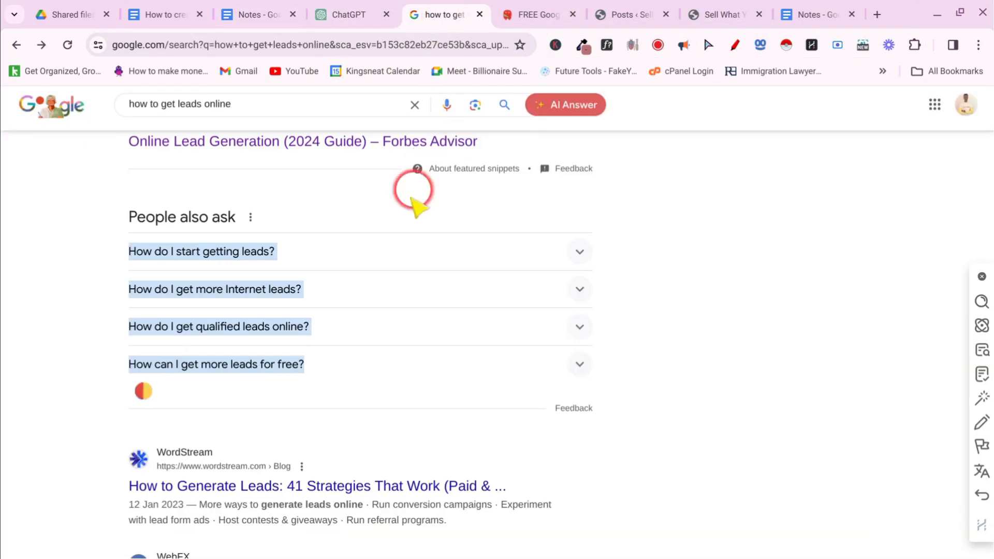
scroll(363, 253, "up", 5)
scroll(362, 252, "up", 5)
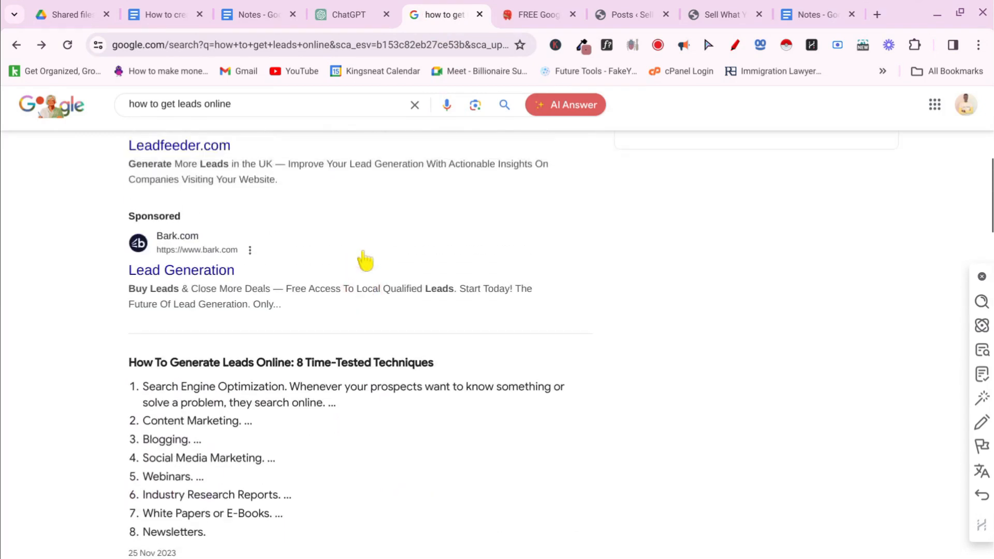
scroll(361, 255, "down", 3)
scroll(358, 254, "down", 2)
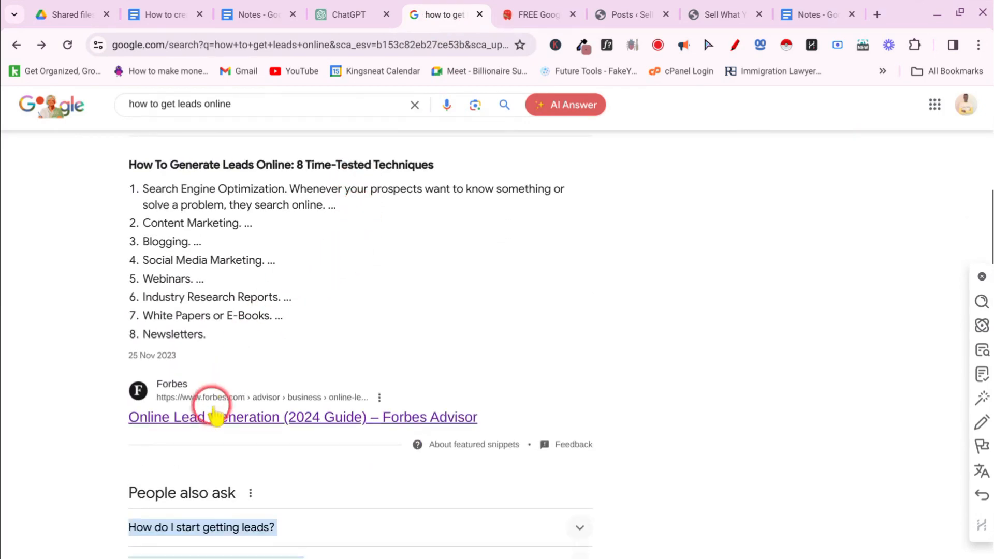
left_click(202, 421)
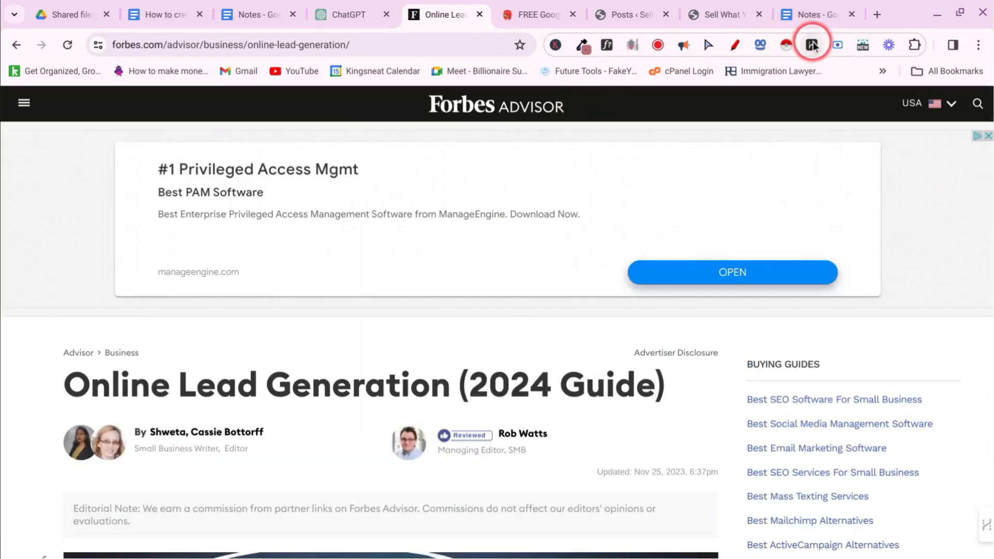
Run HARPA AI's "Extract and research SEO keywords" command on the opened Forbes article.
left_click(811, 45)
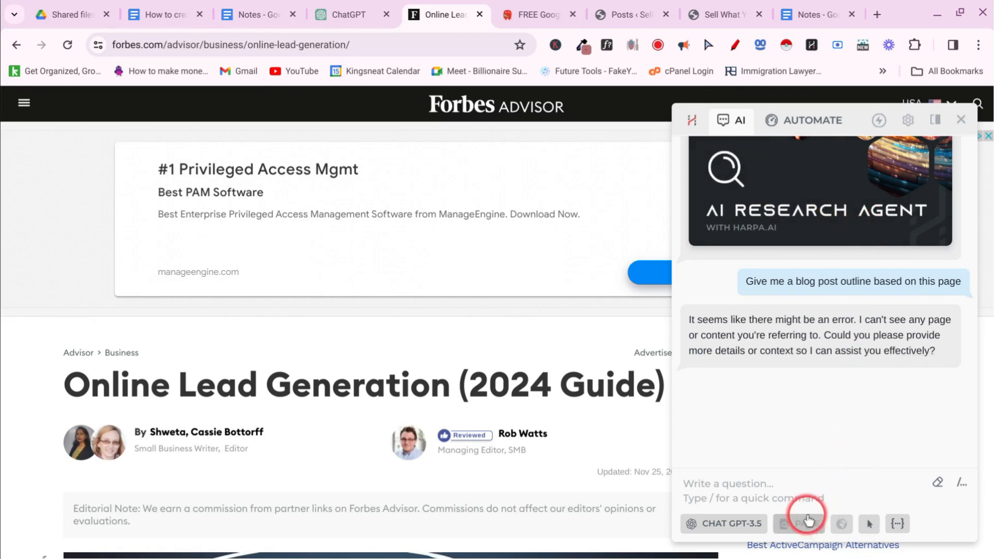
left_click(797, 485)
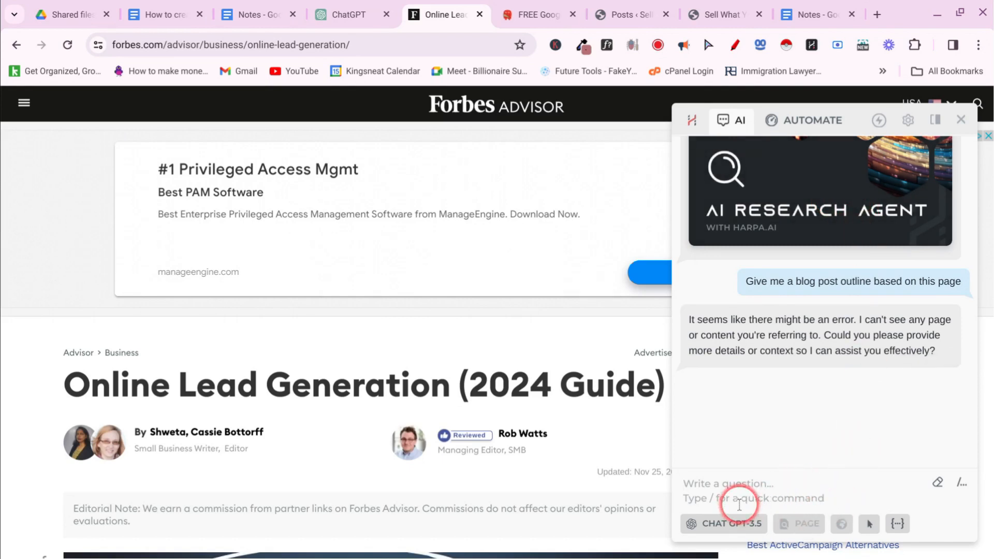
type("/")
left_click(748, 460)
type("seo")
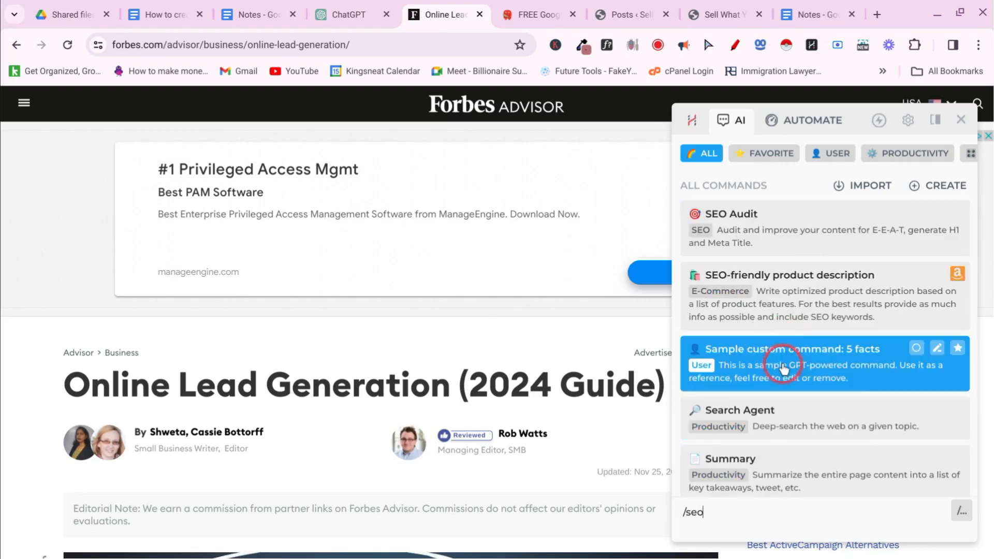
scroll(787, 456, "down", 3)
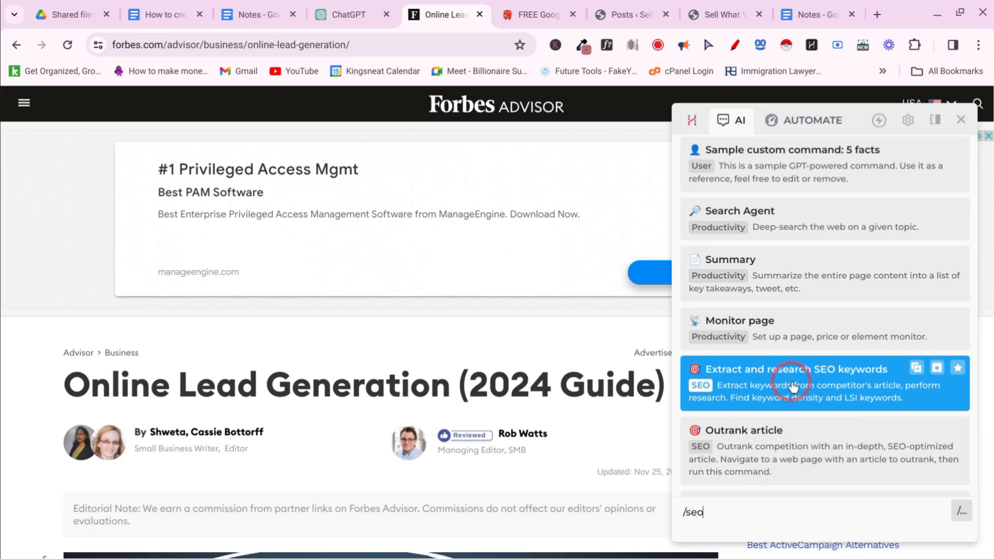
left_click(793, 386)
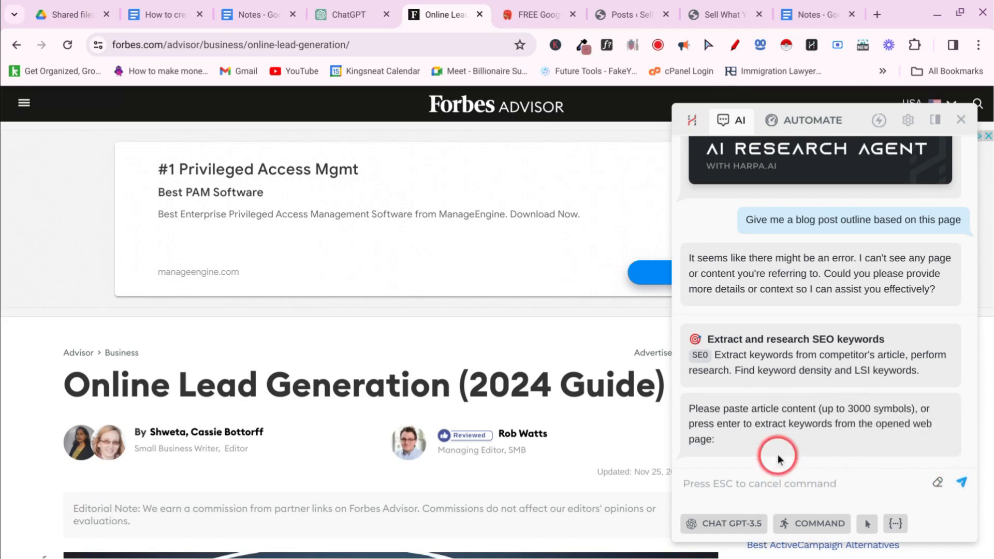
key("Return")
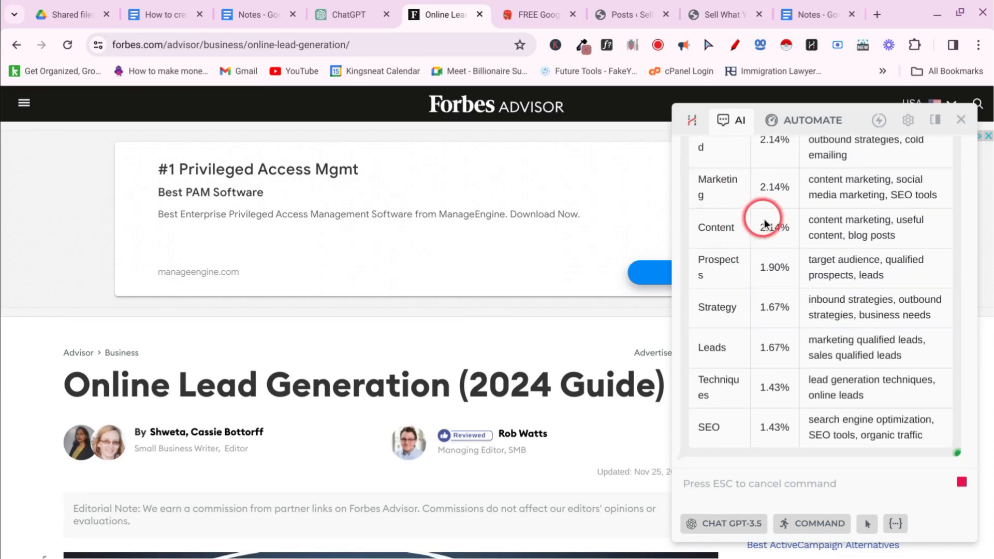
Copy the whole generated table of keywords, density percentages and LSI keywords.
scroll(785, 242, "up", 10)
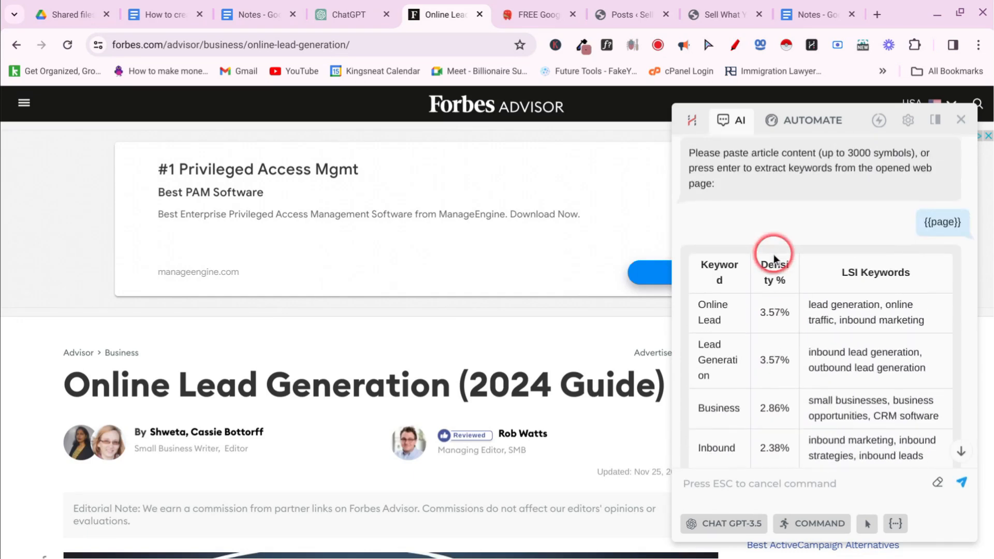
left_click_drag(701, 265, 943, 400)
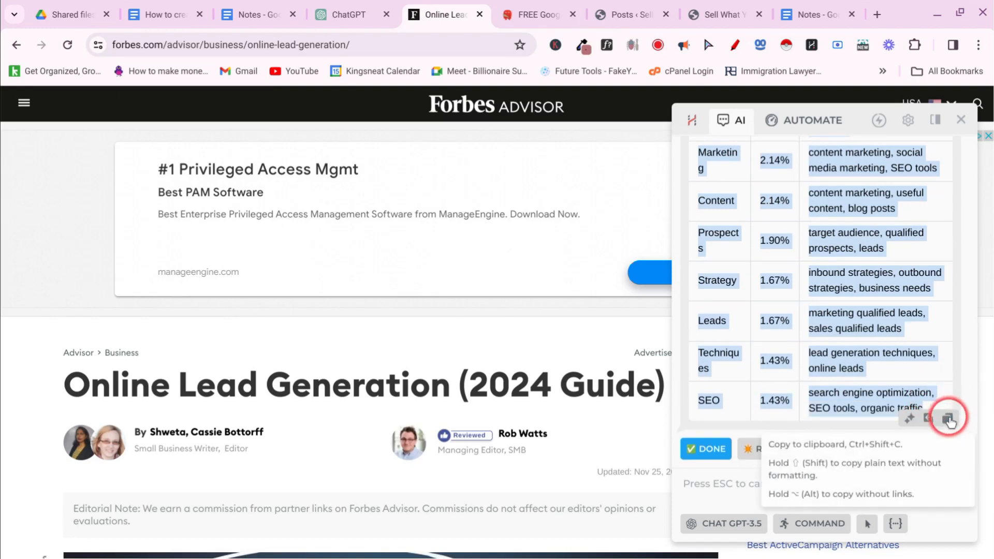
left_click(949, 420)
Replace the "Paste LSI and keyword info here" placeholder in the ChatGPT message with the copied keyword table in parentheses, and send it.
left_click(362, 14)
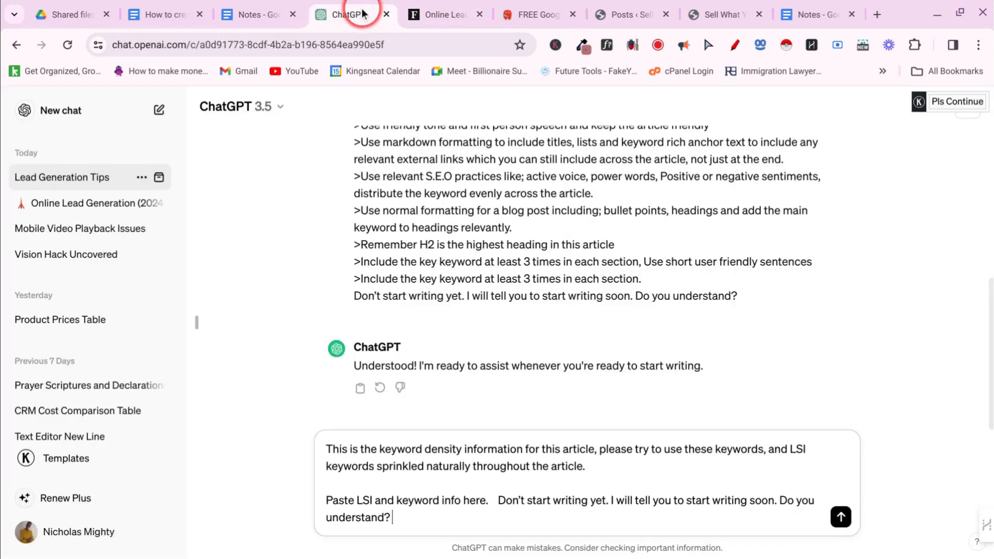
left_click(455, 419)
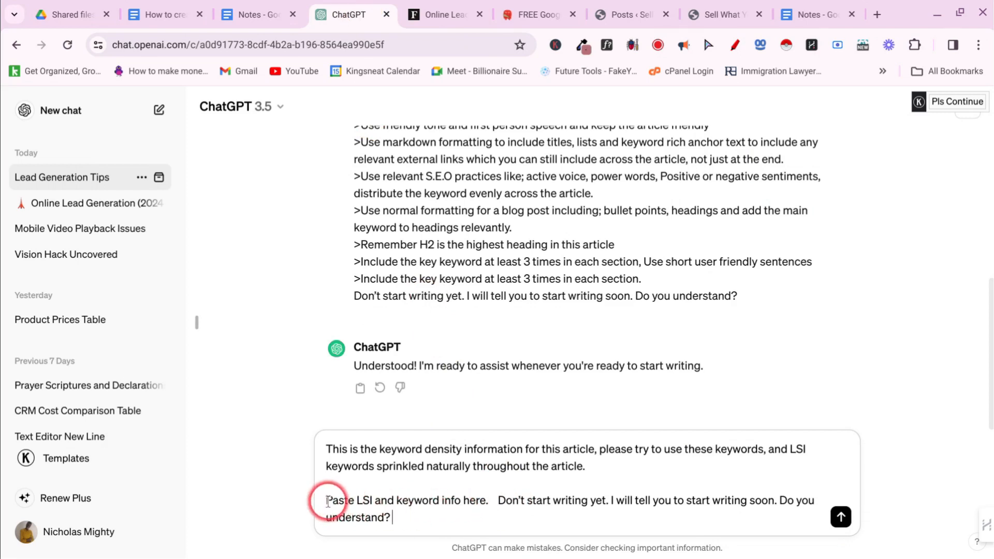
left_click_drag(327, 500, 482, 501)
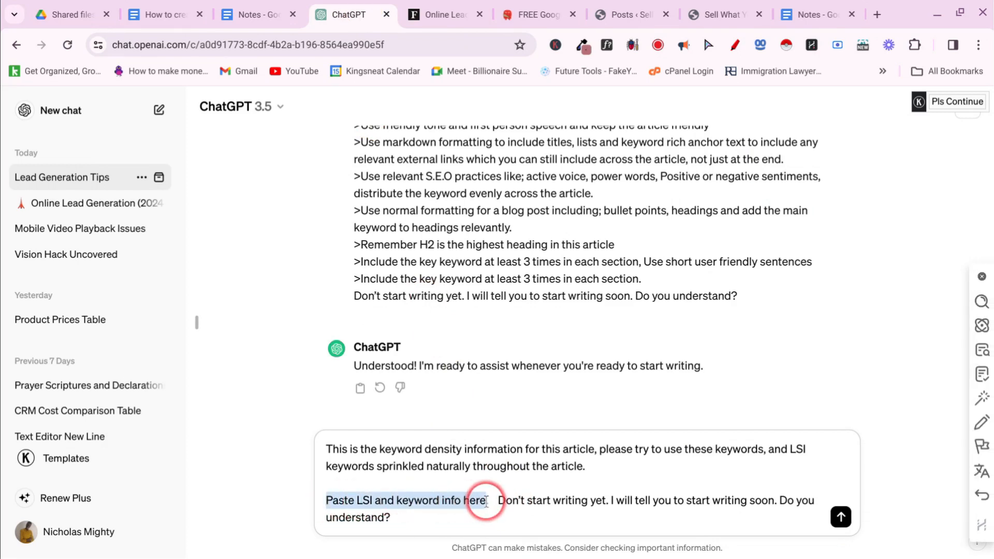
type("(")
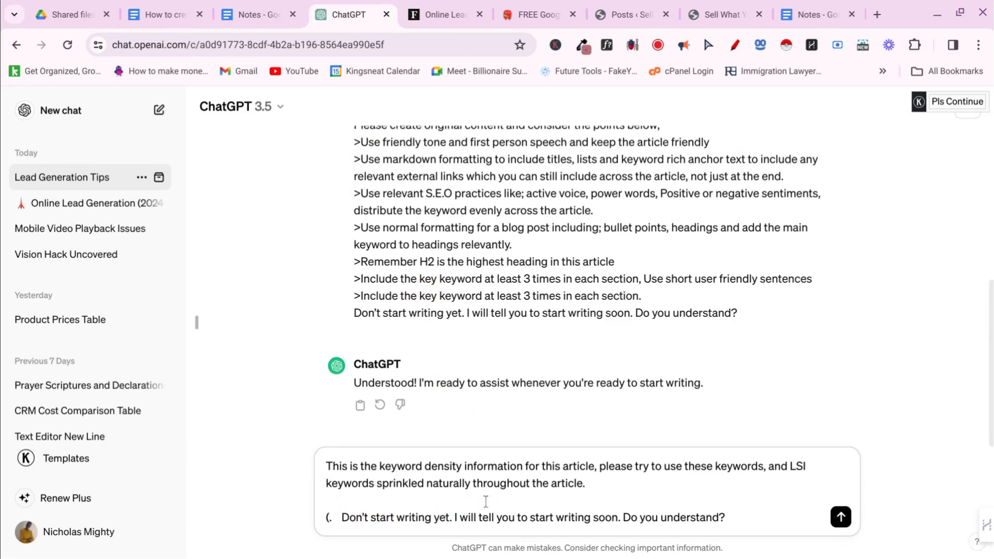
key("ctrl+v")
type(")")
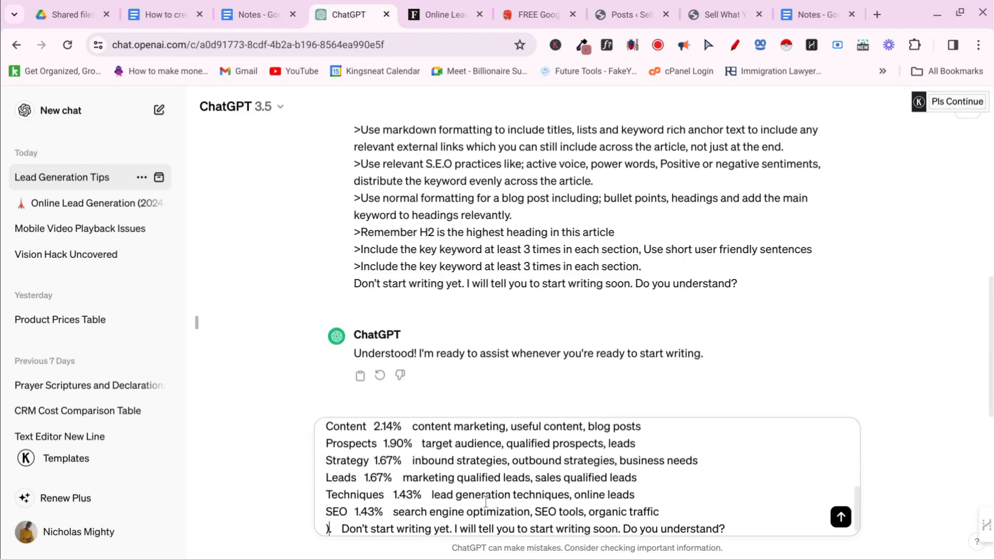
key("Return")
left_click(494, 503)
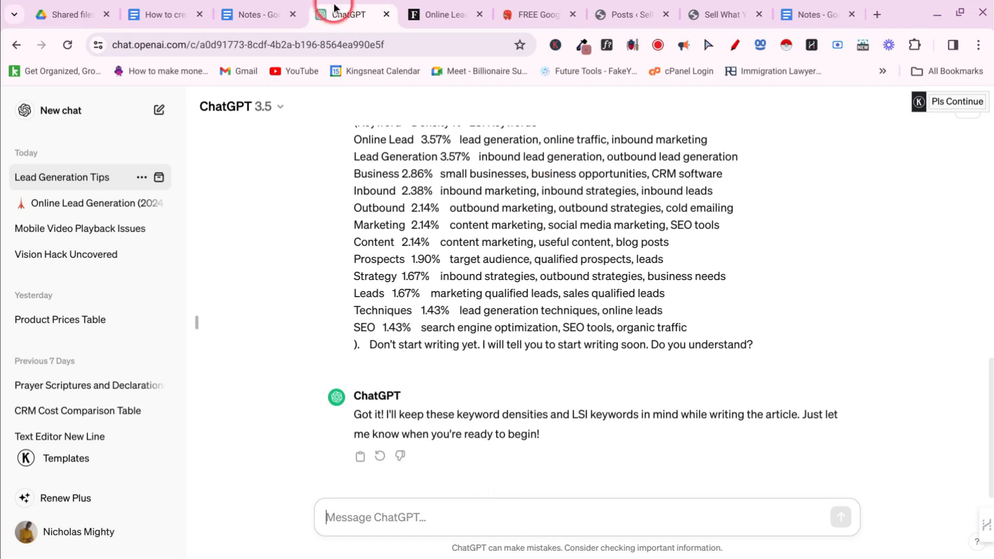
Copy the Notes prompt "Please give me a blog outline for this article, Use markdown formatting (please include what you think i left out)" and send it to ChatGPT.
left_click(254, 15)
scroll(344, 347, "down", 2)
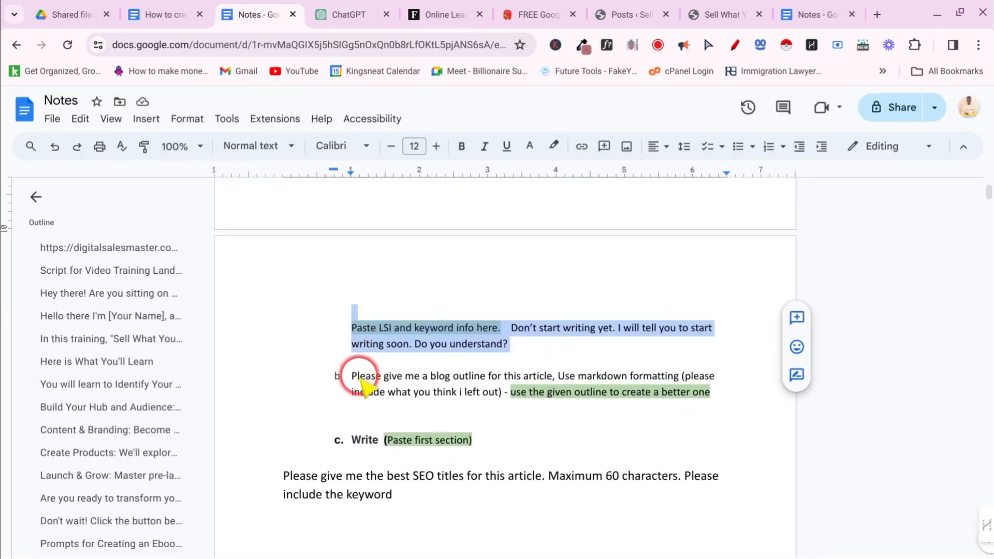
left_click_drag(353, 377, 504, 388)
key("ctrl+c")
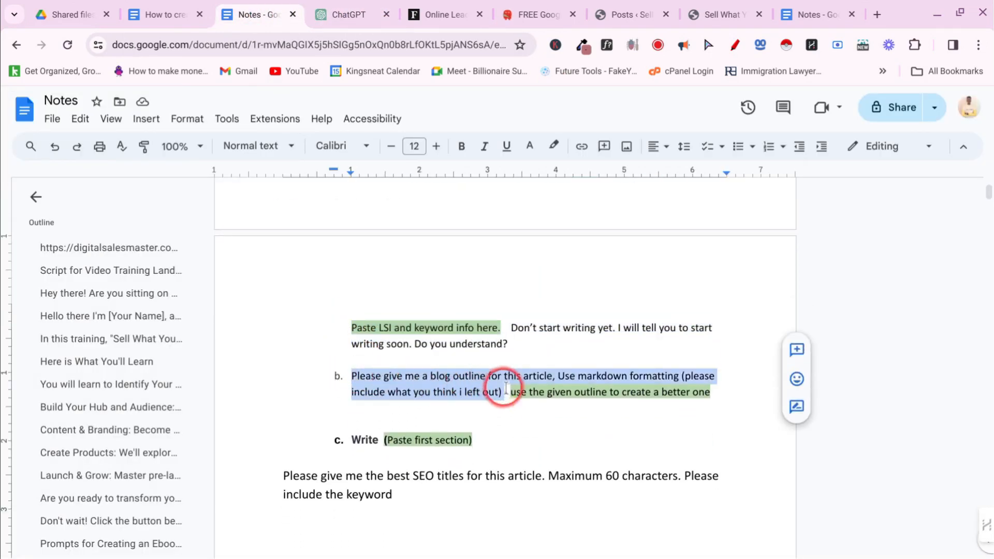
left_click(572, 395)
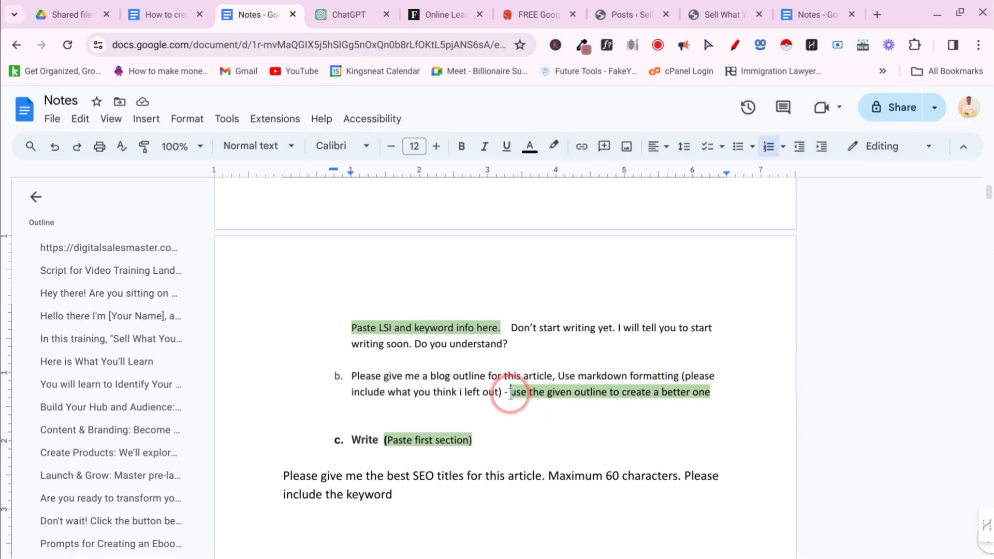
left_click_drag(512, 394, 710, 397)
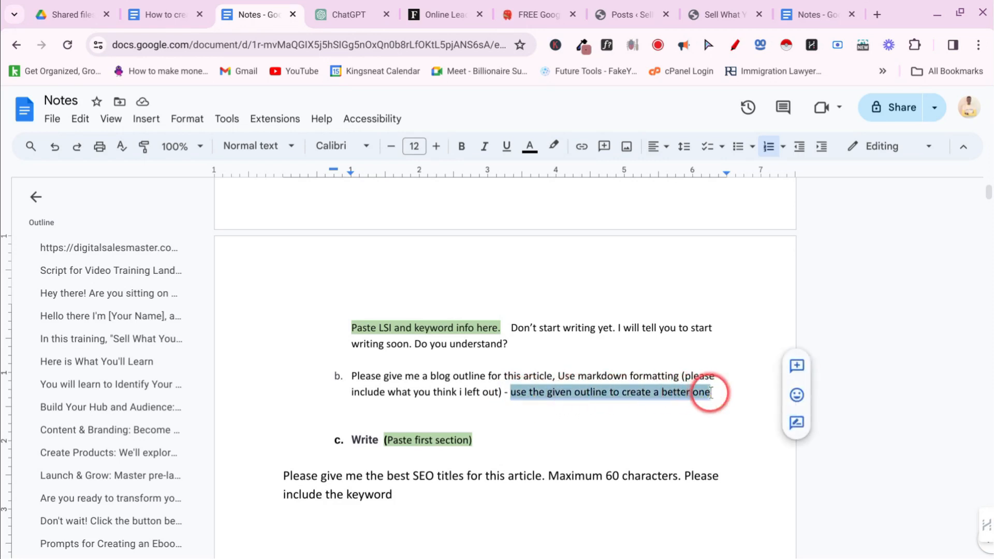
left_click(357, 14)
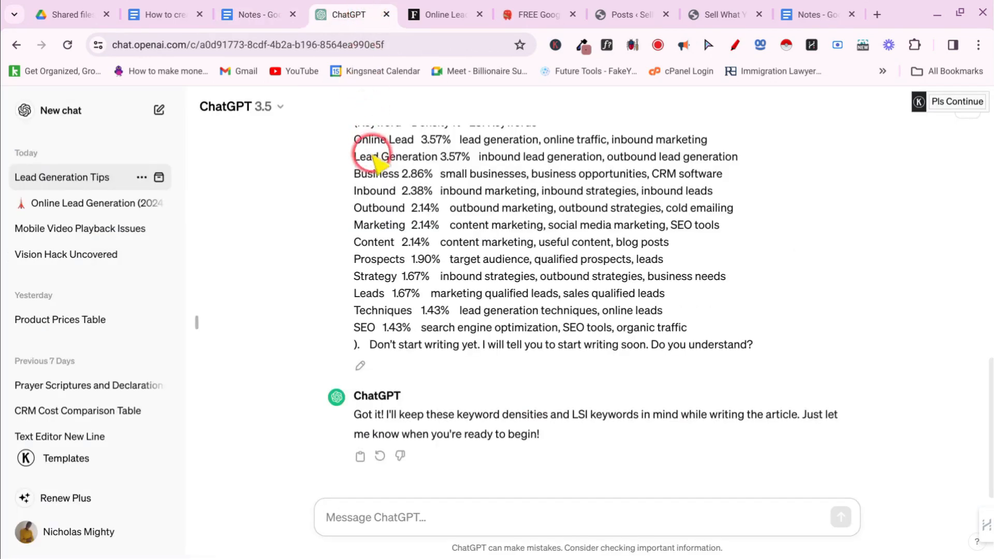
key("ctrl+v")
key("Return")
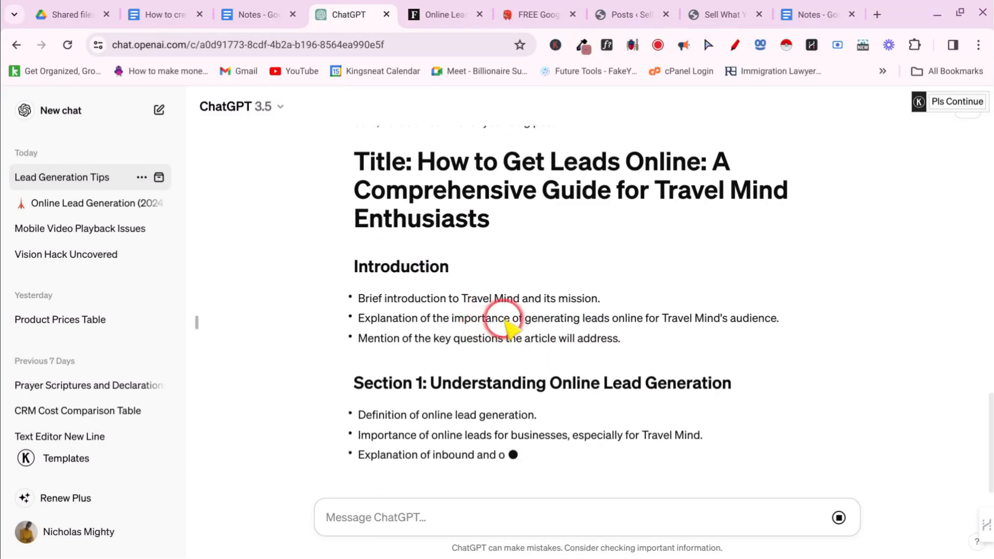
Examine the generated blog outline from the introduction to the call to action, and check which prompt follows in Notes.
scroll(380, 207, "up", 2)
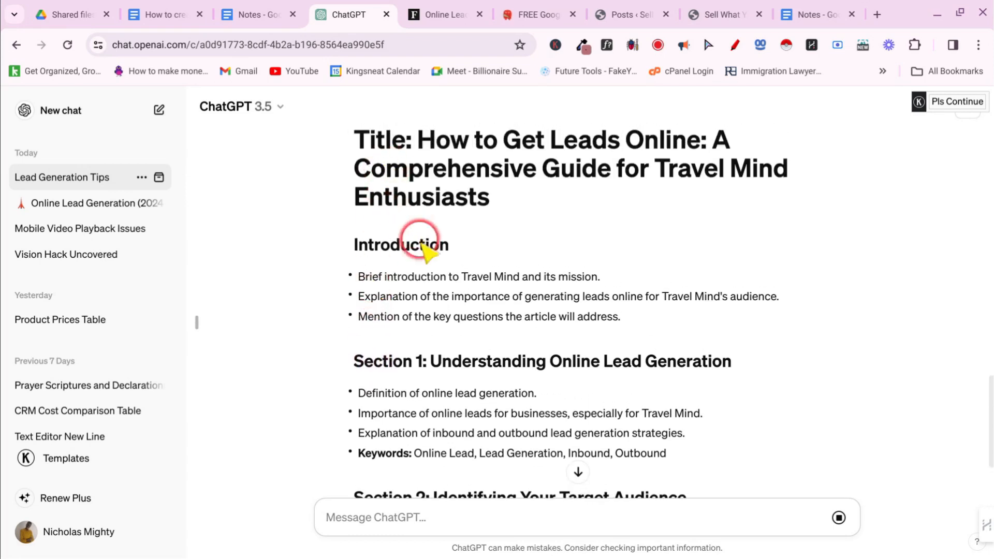
scroll(414, 293, "down", 2)
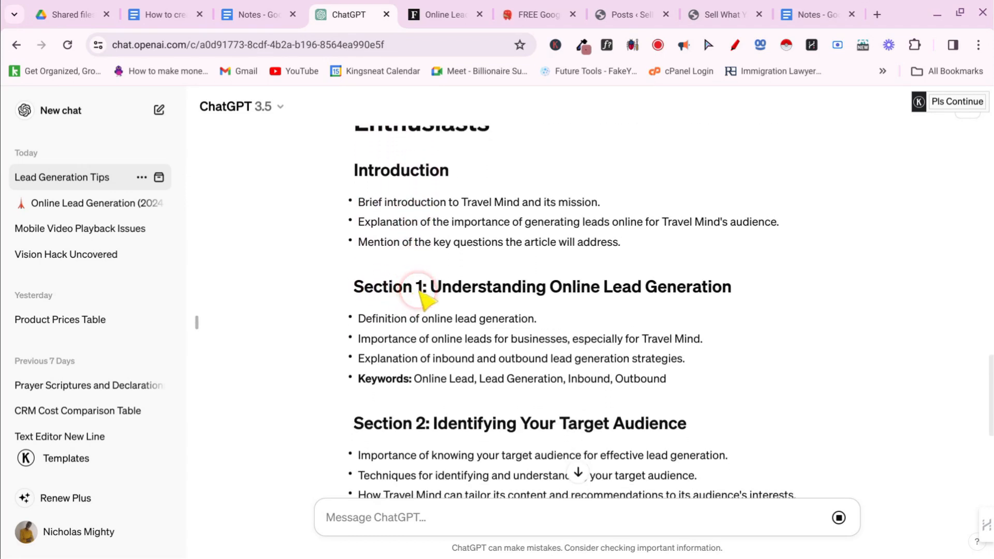
scroll(423, 300, "down", 4)
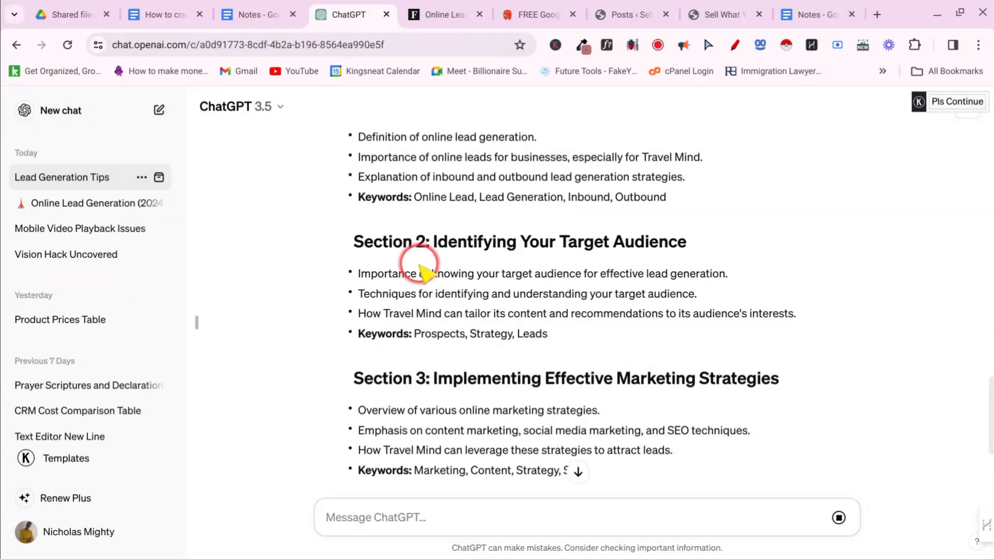
scroll(424, 273, "down", 5)
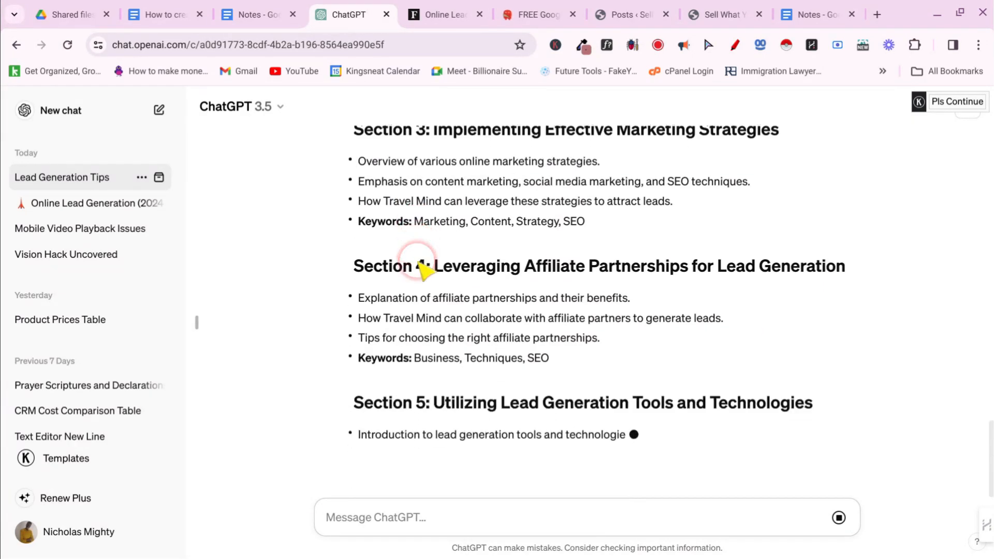
scroll(417, 272, "up", 5)
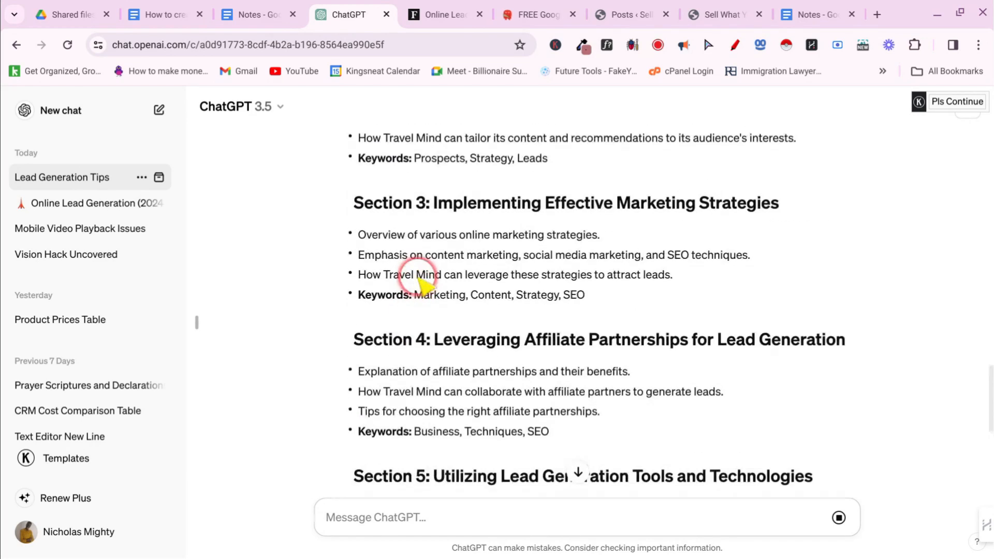
scroll(421, 277, "up", 3)
scroll(424, 275, "down", 12)
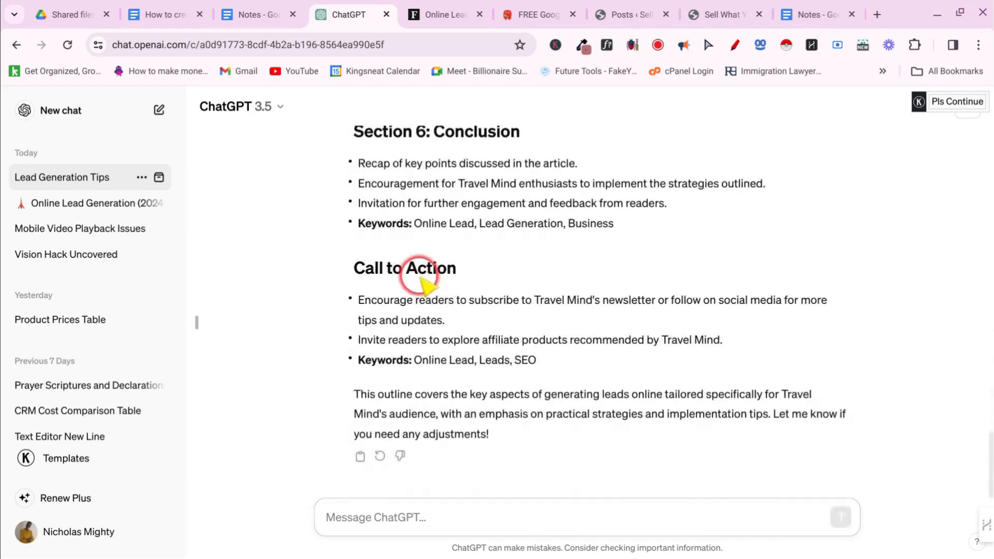
left_click(262, 14)
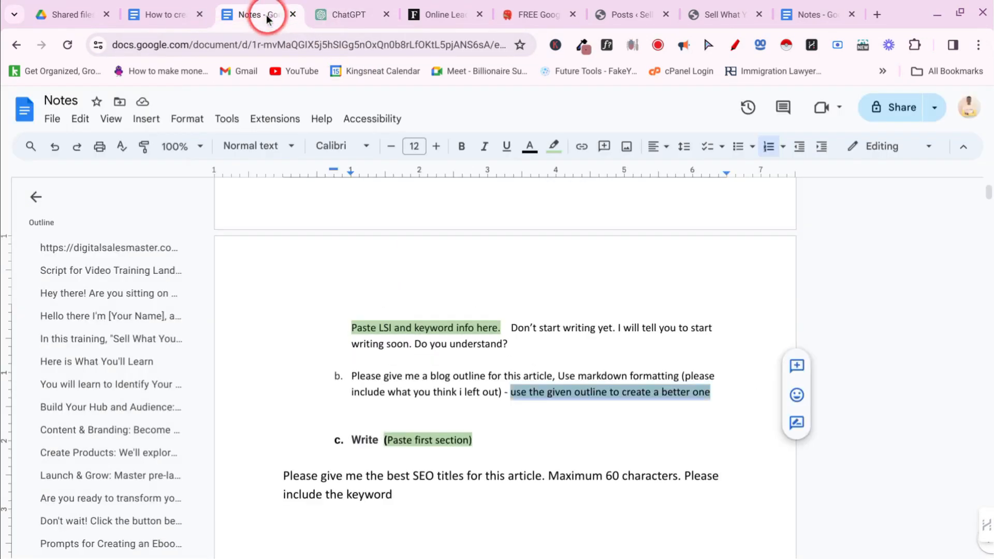
scroll(326, 283, "down", 3)
scroll(328, 286, "up", 1)
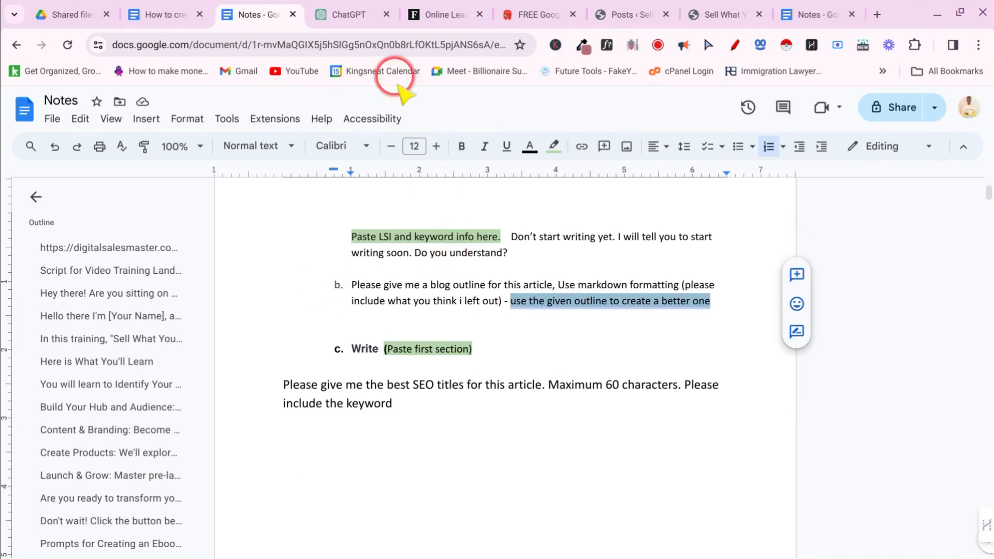
left_click(350, 14)
scroll(466, 327, "up", 4)
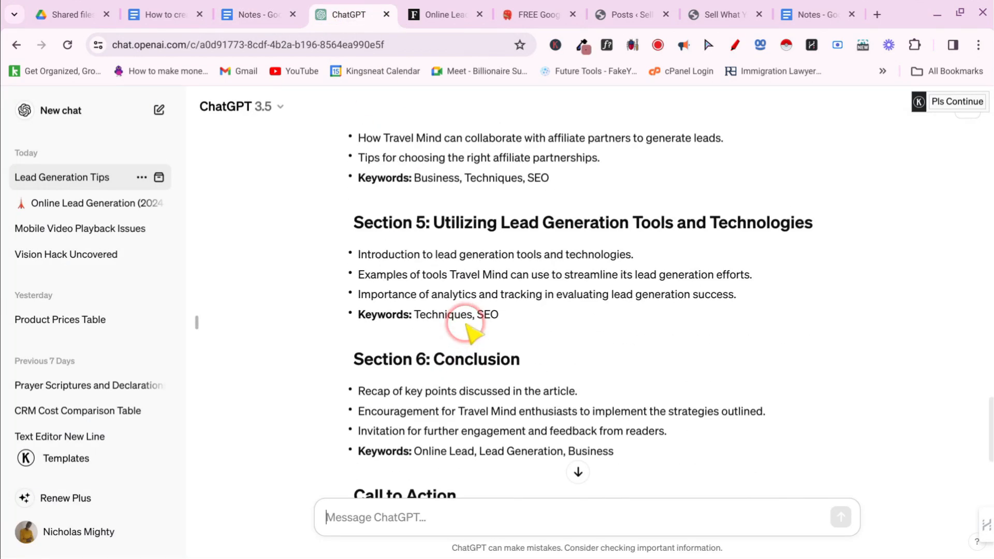
scroll(472, 332, "up", 2)
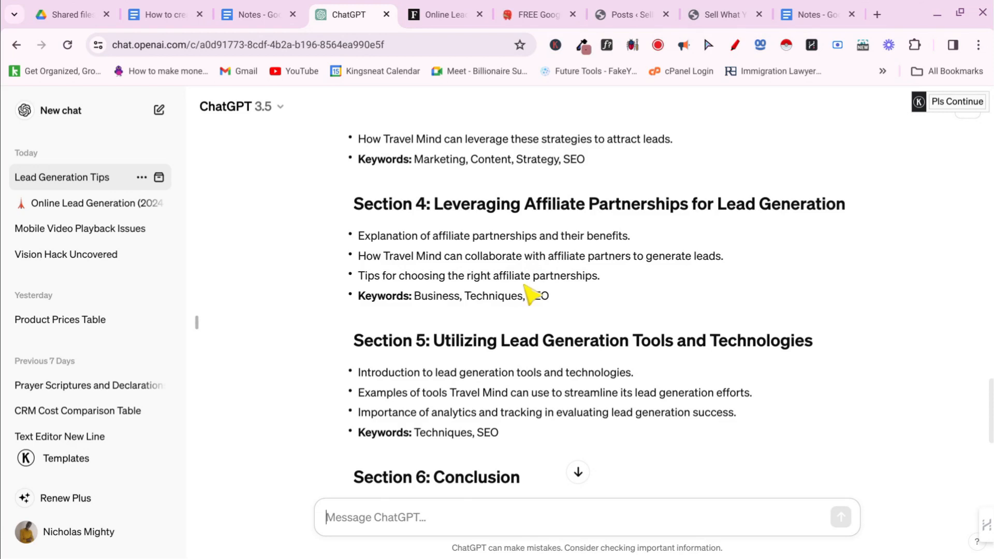
Copy the "Write" prompt from Notes into ChatGPT, add a colon and the outline's "Introduction" heading, and send it.
left_click(261, 14)
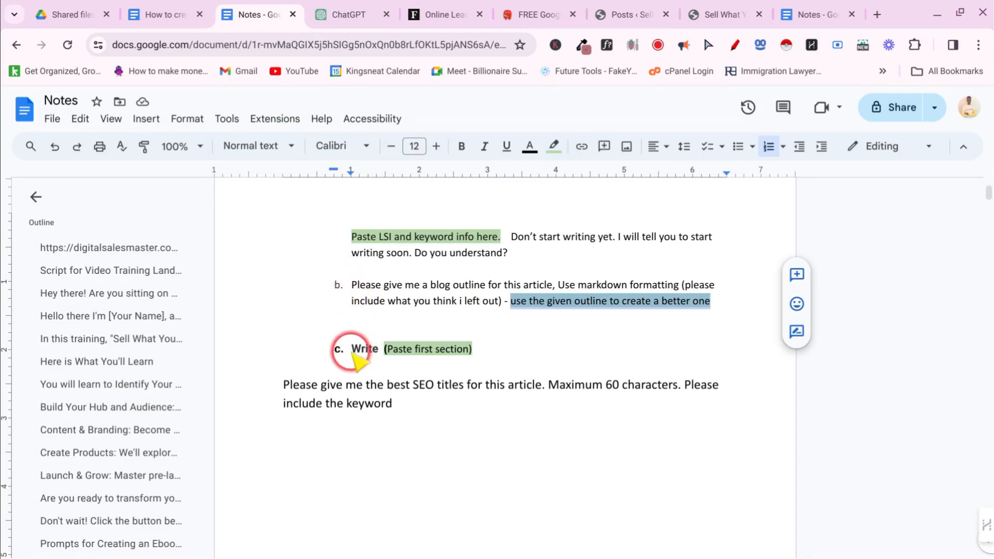
left_click_drag(351, 349, 382, 350)
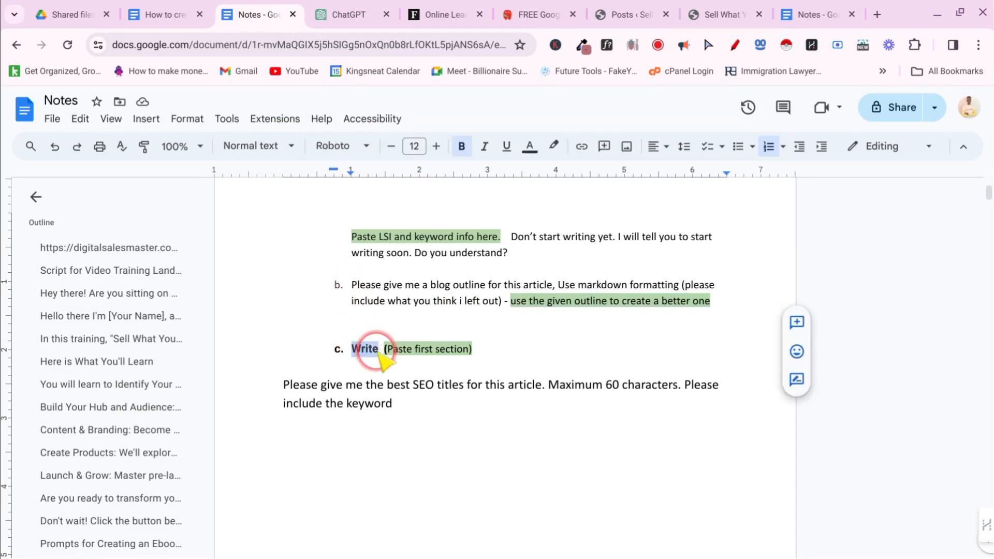
left_click(358, 13)
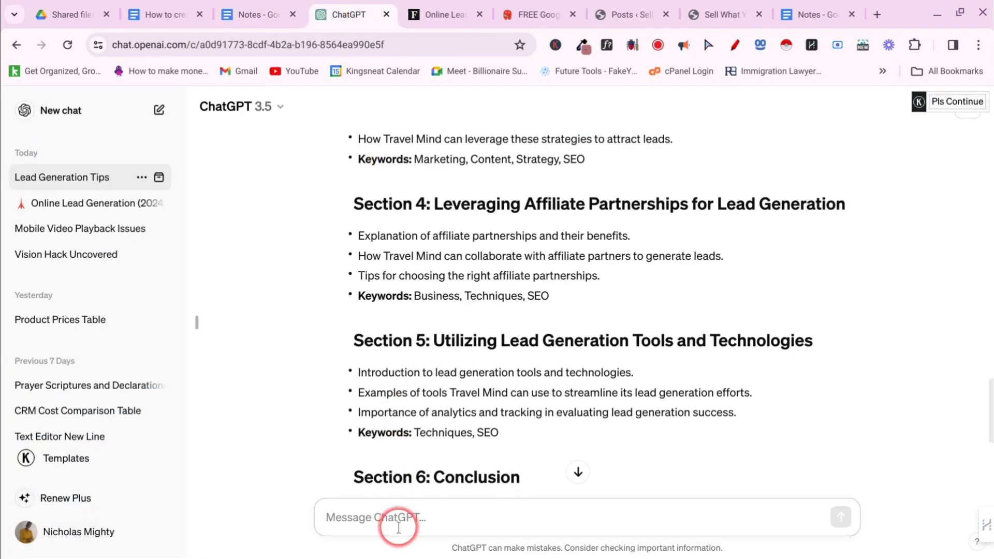
scroll(455, 437, "up", 1)
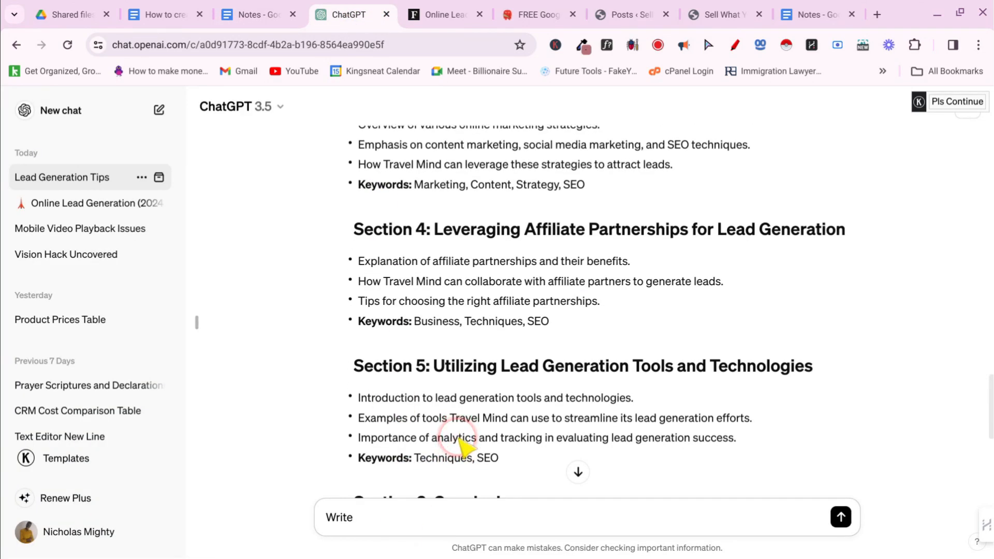
scroll(426, 282, "up", 10)
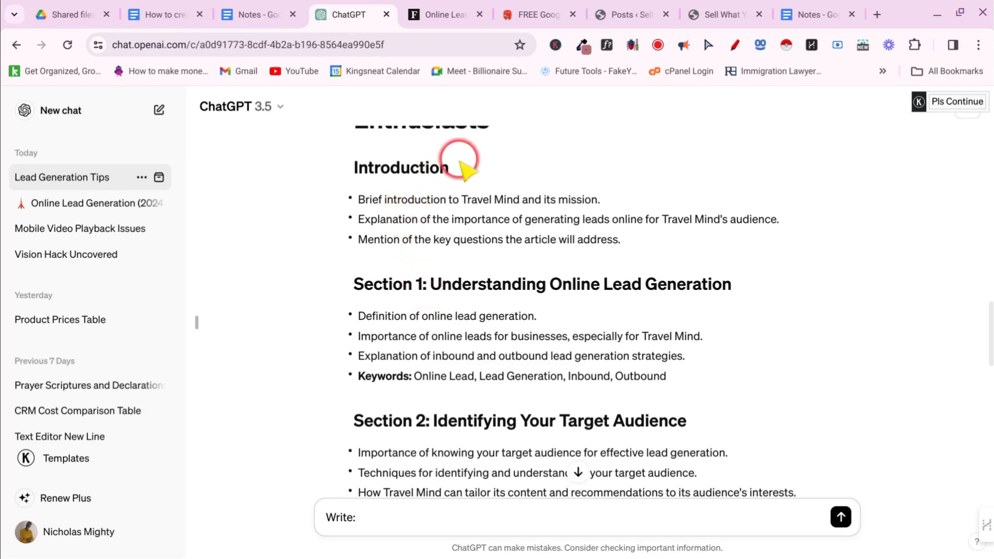
left_click_drag(451, 167, 357, 178)
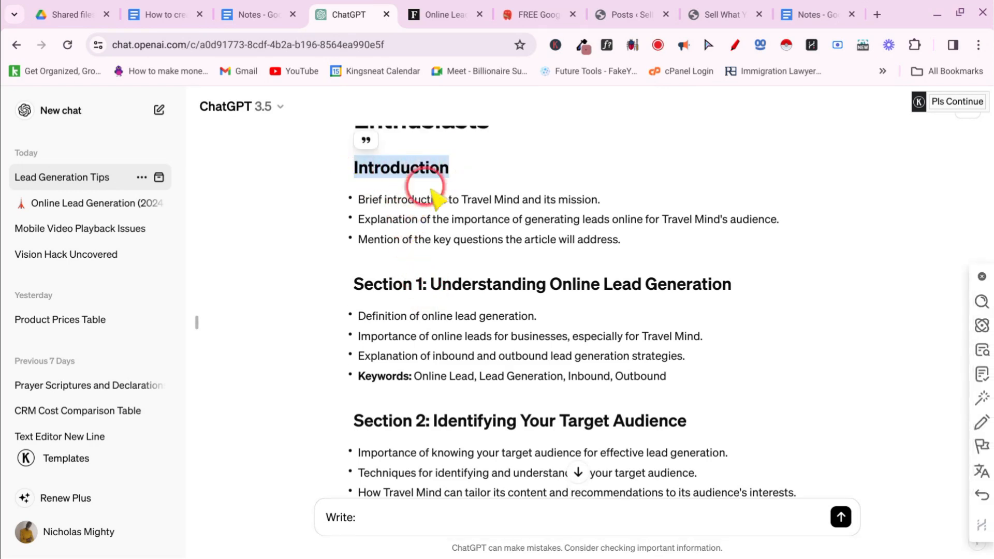
scroll(435, 218, "down", 10)
left_click(439, 514)
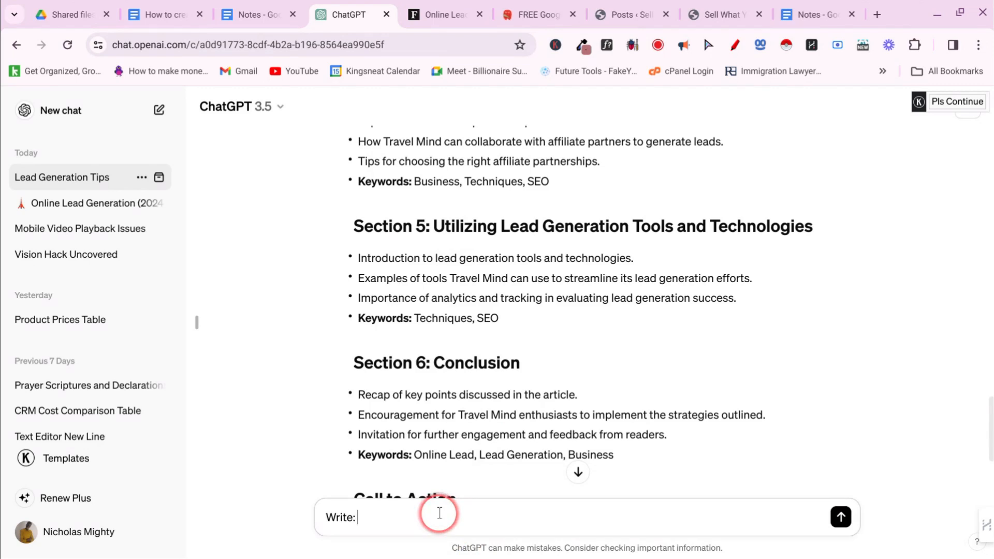
key("Return")
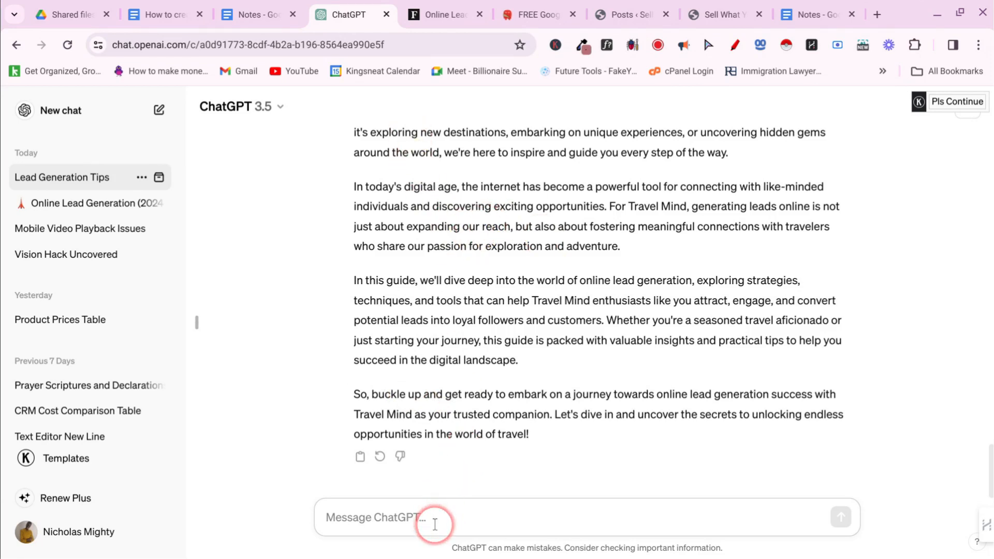
Send "write next" to have Section 1 of the outline written, and request Section 2, "Identifying Your Target Audience".
type("write next")
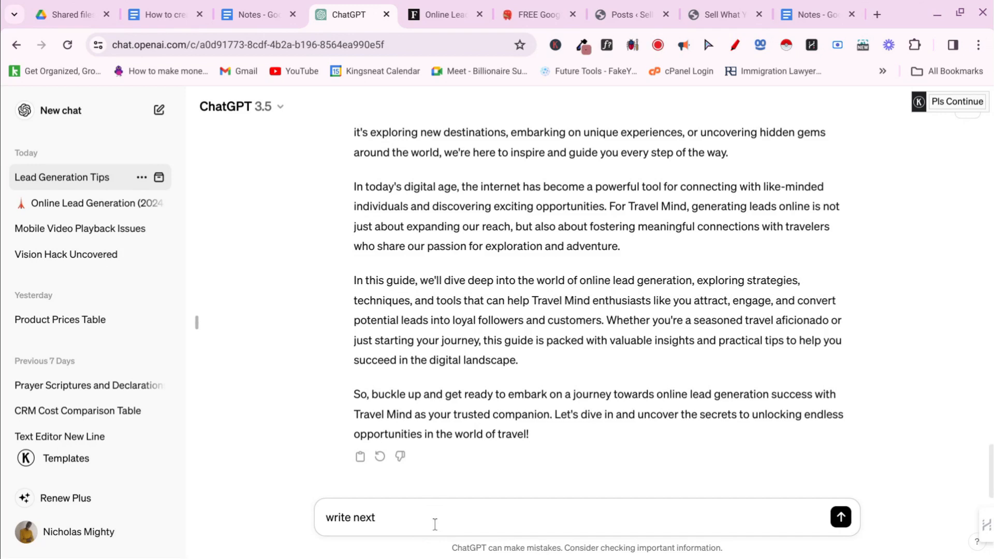
key("Return")
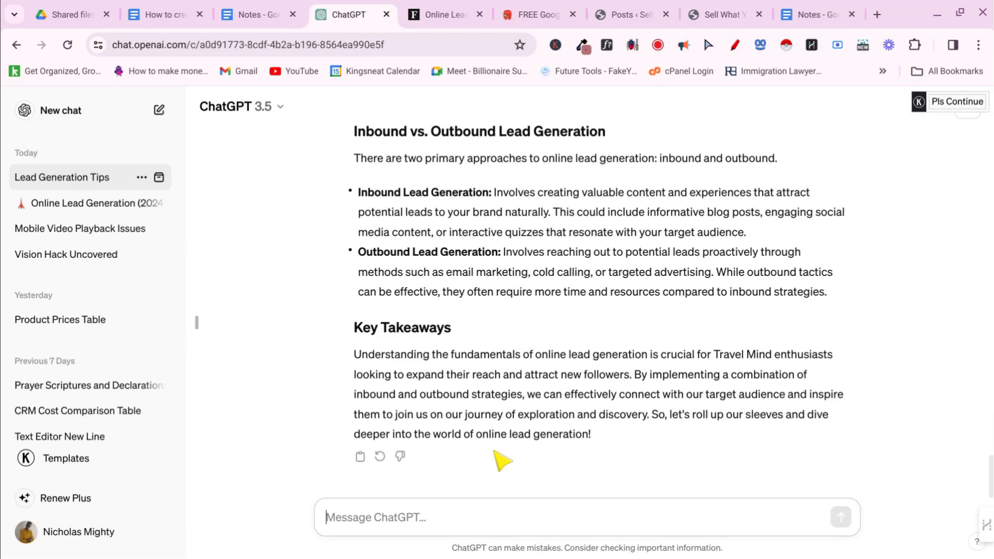
left_click(481, 501)
key("Return")
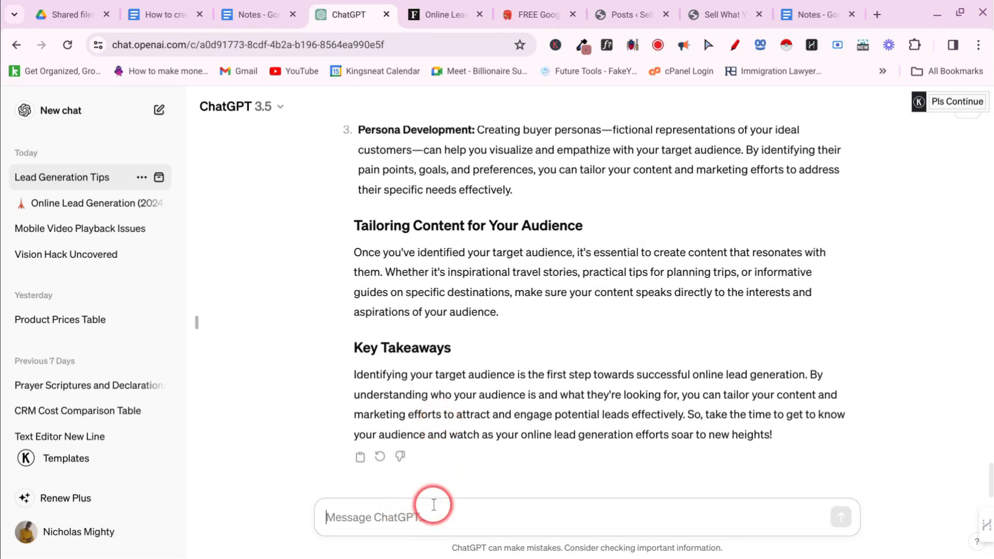
Send "next" to have Section 3, "Implementing Effective Marketing Strategies", written in full.
type("next")
key("Return")
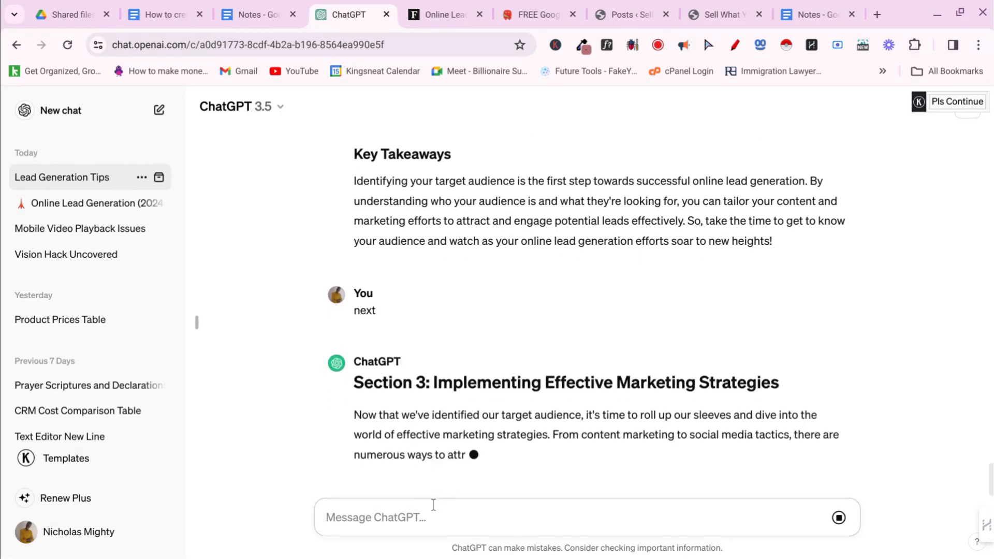
left_click(417, 539)
left_click(441, 348)
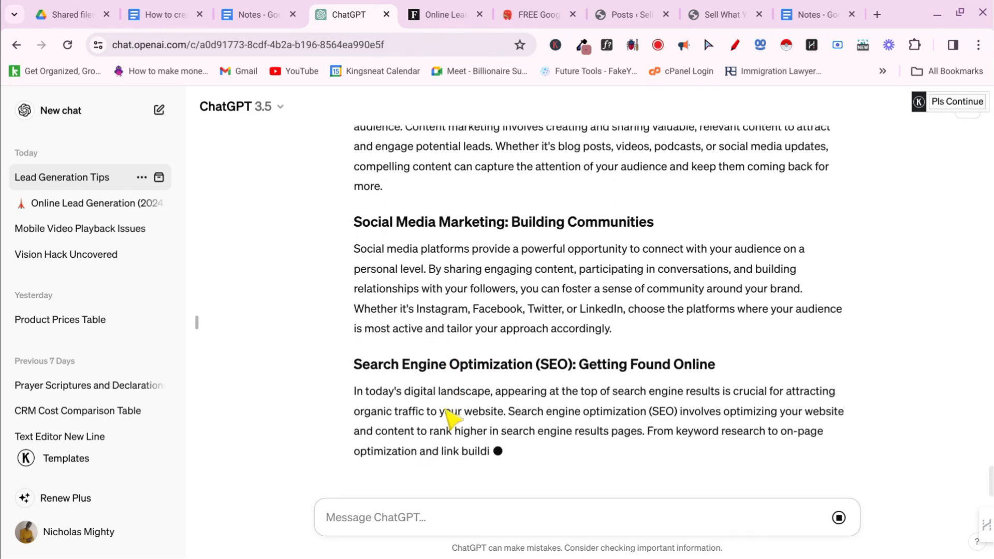
left_click(433, 408)
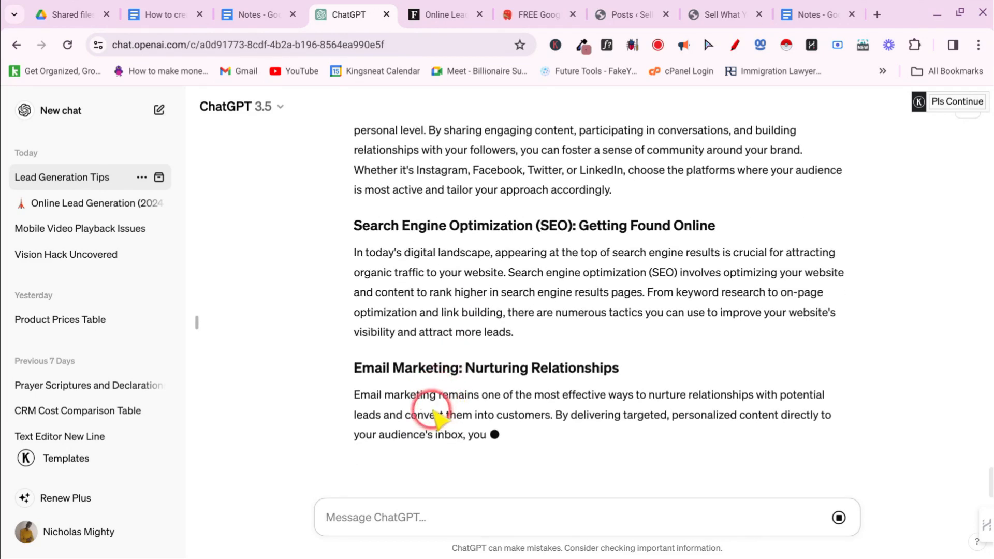
left_click(500, 392)
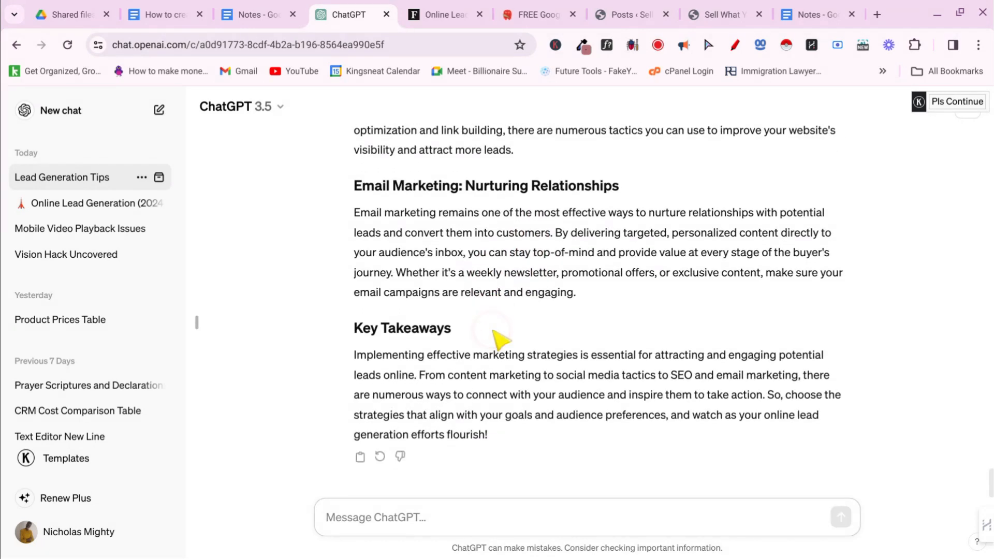
Send "next" to have Section 4, "Leveraging Affiliate Partnerships for Lead Generation", written.
left_click(412, 522)
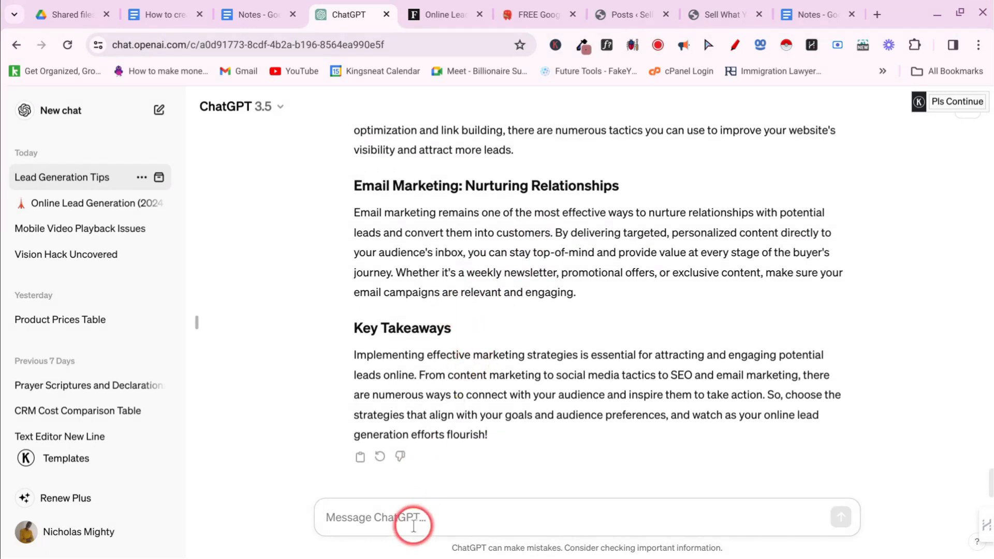
type("next")
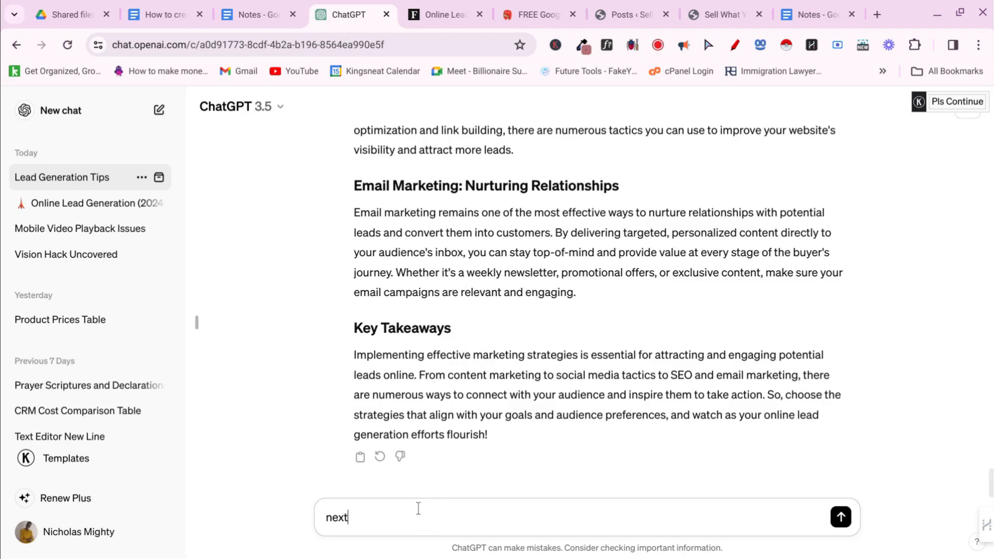
key("Return")
left_click(427, 504)
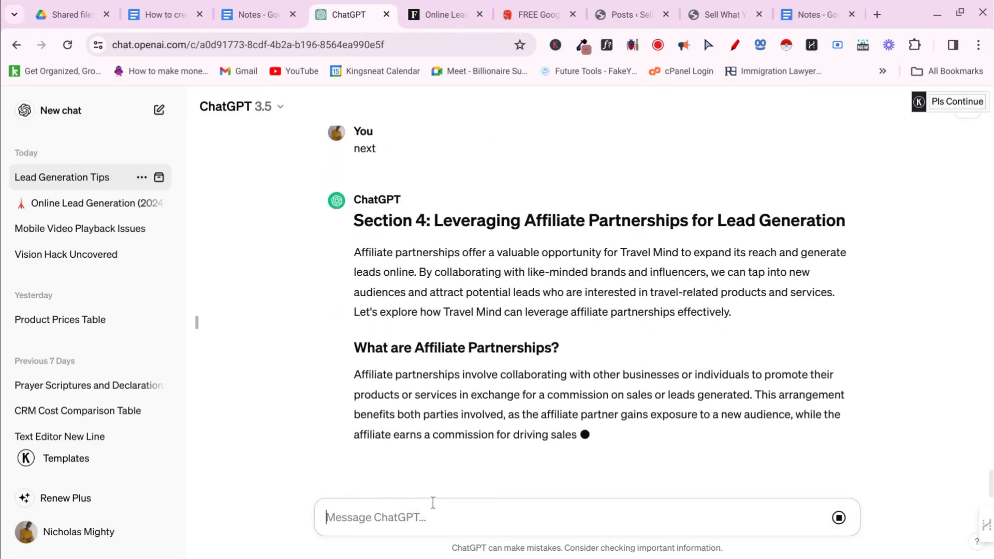
left_click(437, 498)
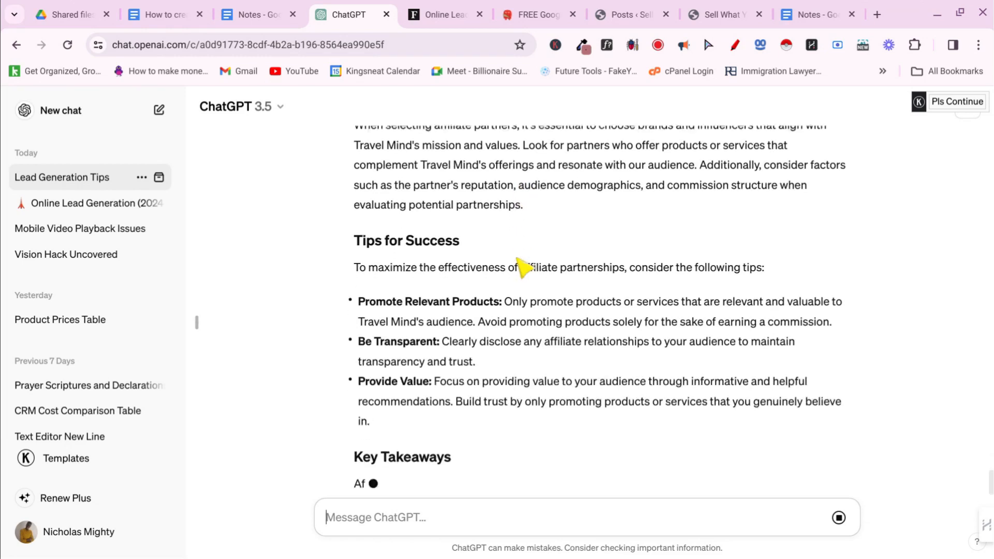
Send "next" to have Section 5, "Utilizing Lead Generation Tools and Technologies", written.
type("ne")
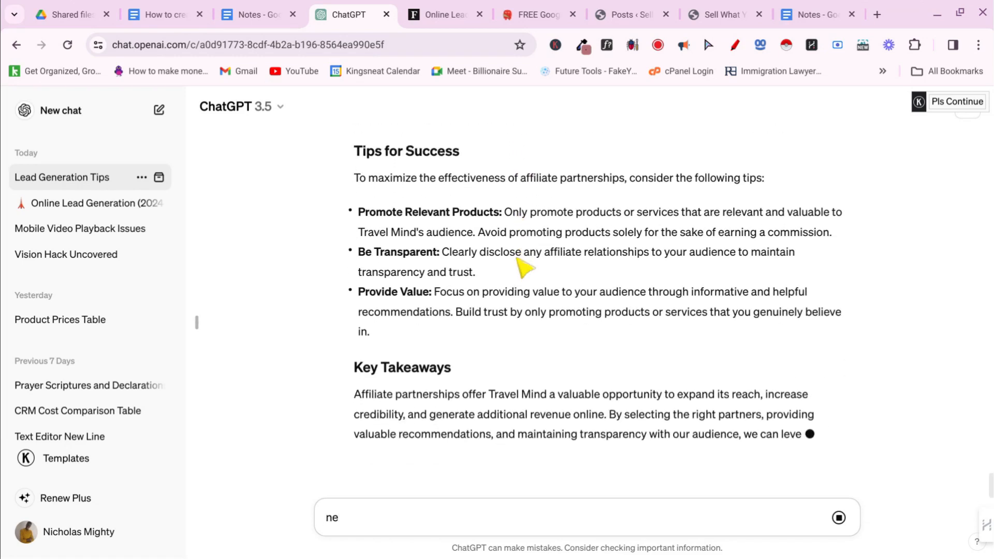
type("xt")
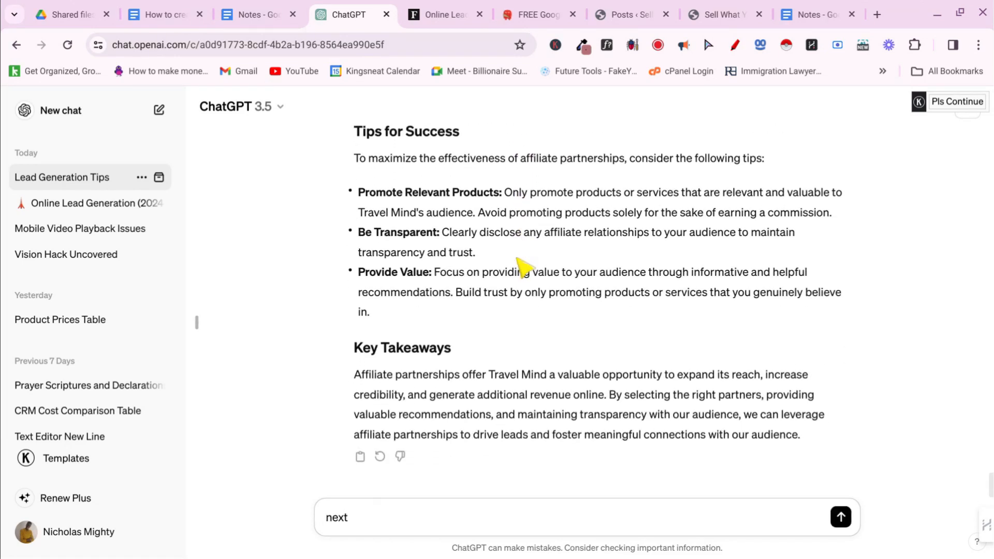
key("Return")
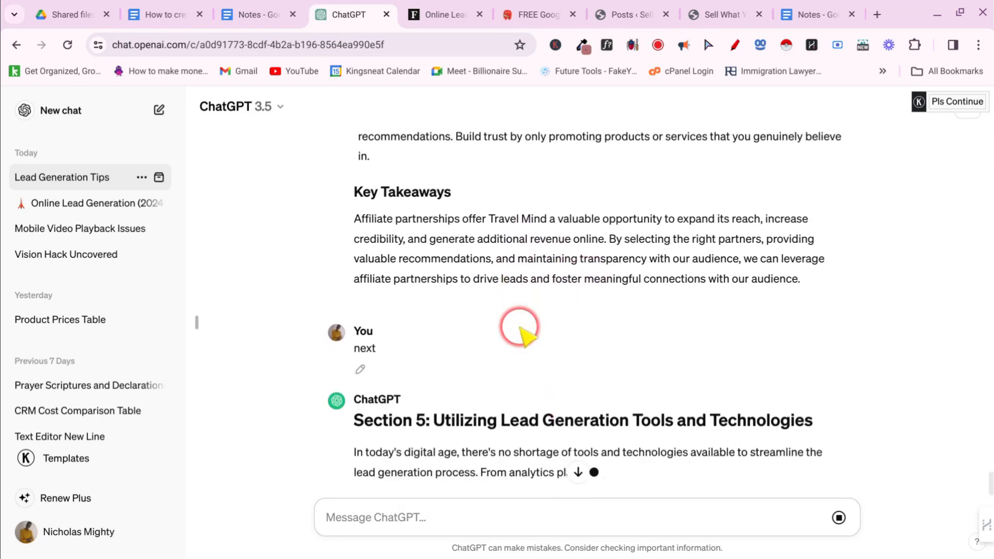
Highlight and review the "Key Takeaways" paragraph that closes the affiliate partnerships section.
scroll(510, 324, "up", 2)
left_click_drag(356, 281, 809, 369)
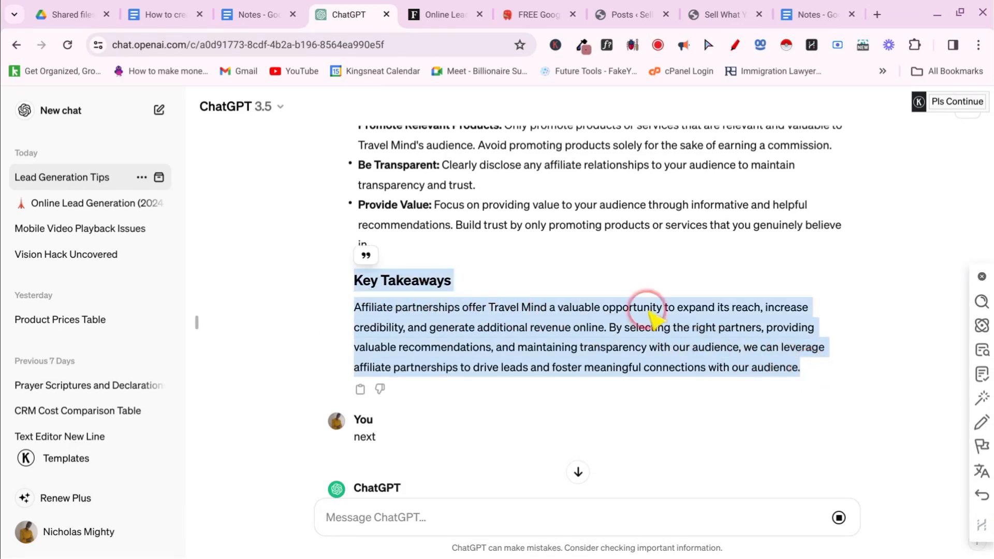
scroll(643, 310, "down", 3)
left_click(569, 228)
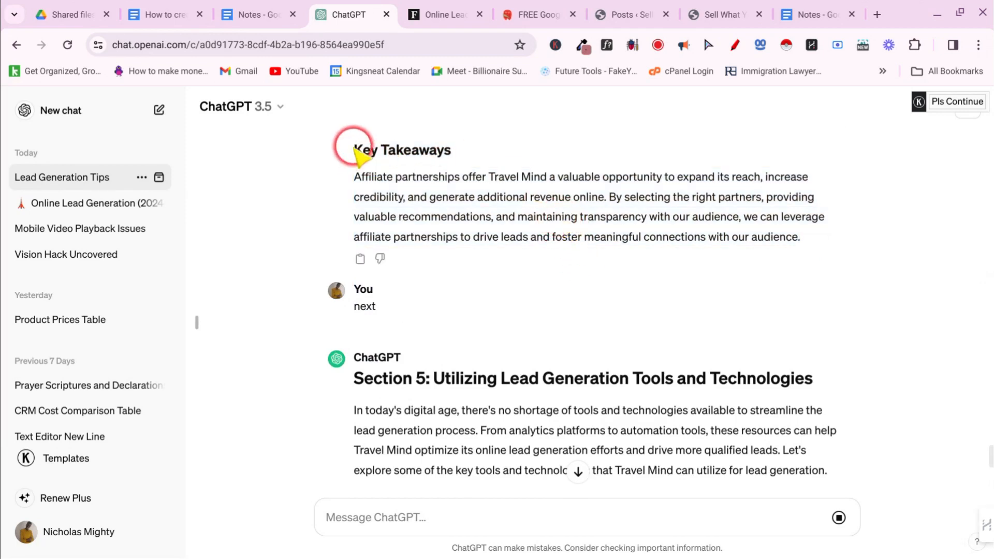
left_click_drag(355, 150, 817, 230)
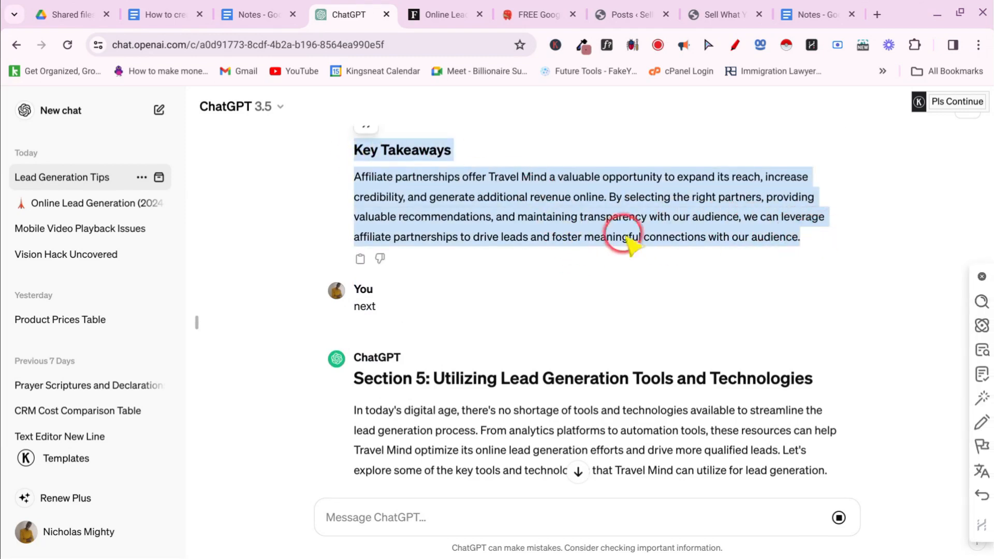
scroll(625, 233, "down", 12)
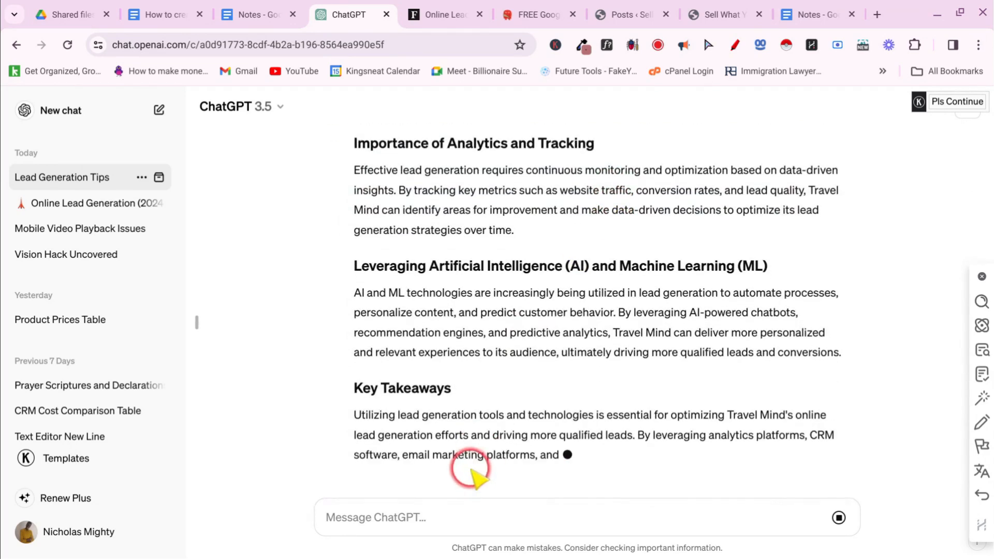
Send "next" to have the article's Conclusion written.
left_click(440, 513)
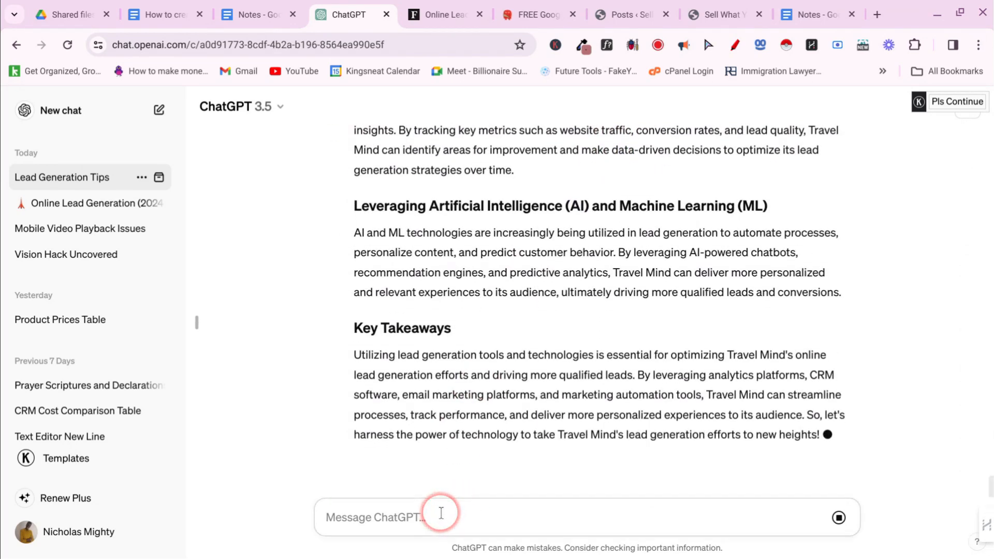
type("nex")
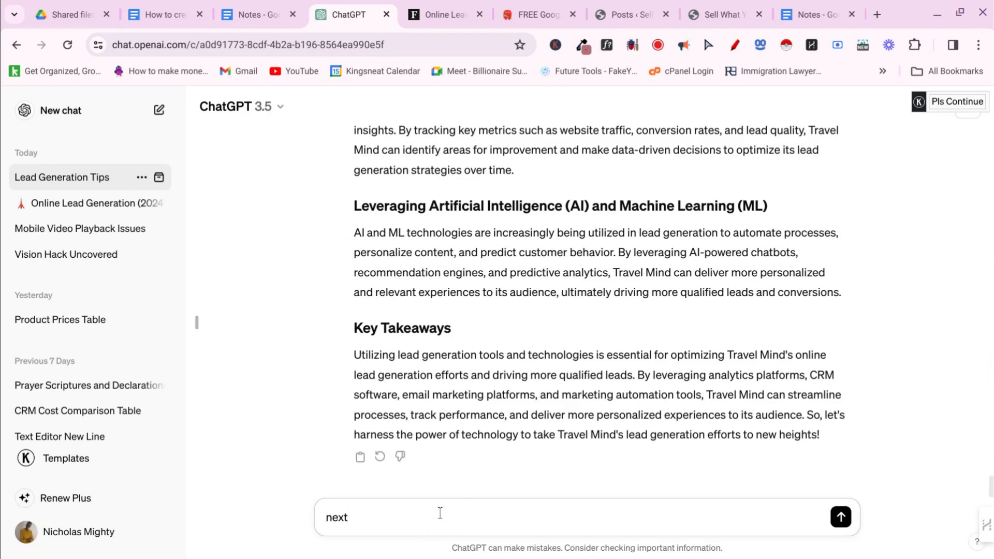
type("t")
key("Return")
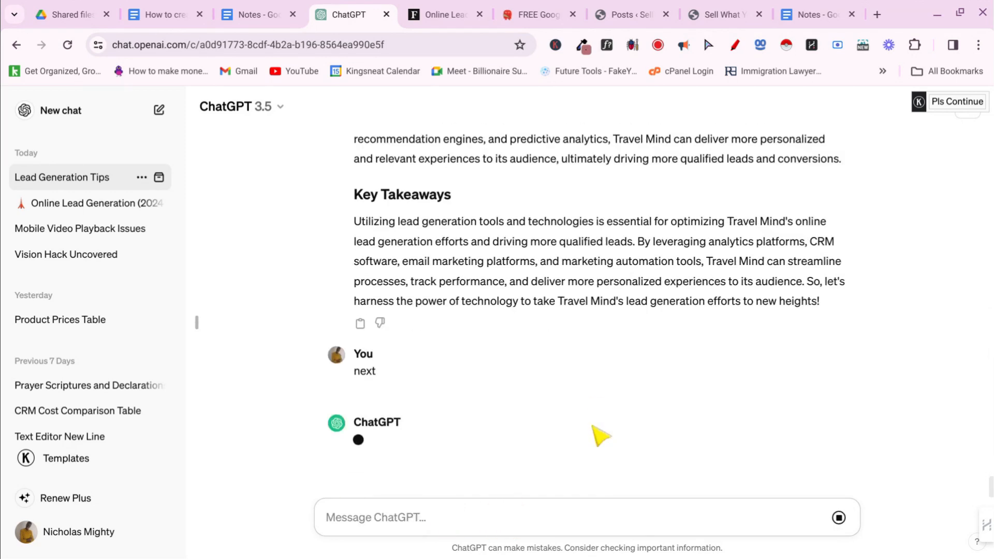
left_click(596, 425)
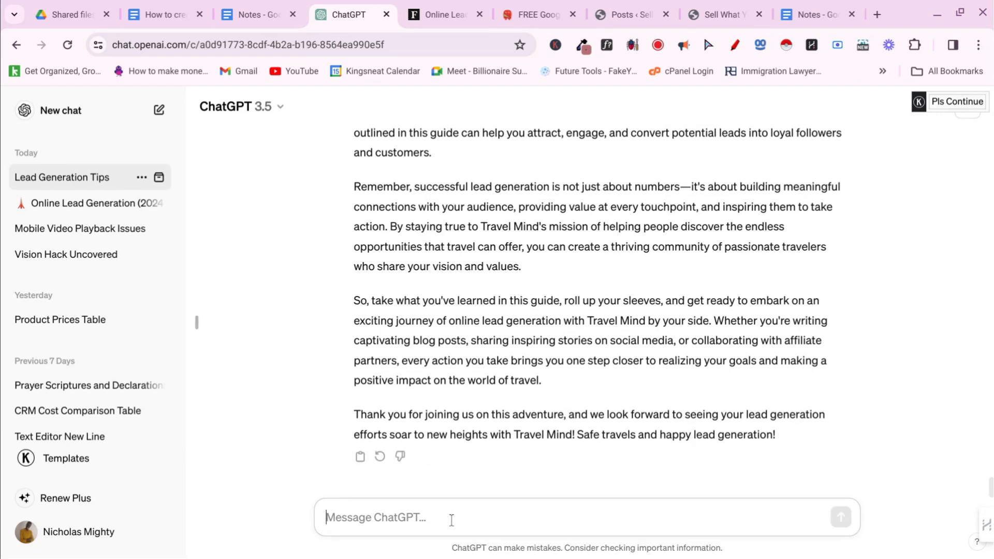
Ask ChatGPT for a short table with the key takeaways for this blog post.
type("Gi")
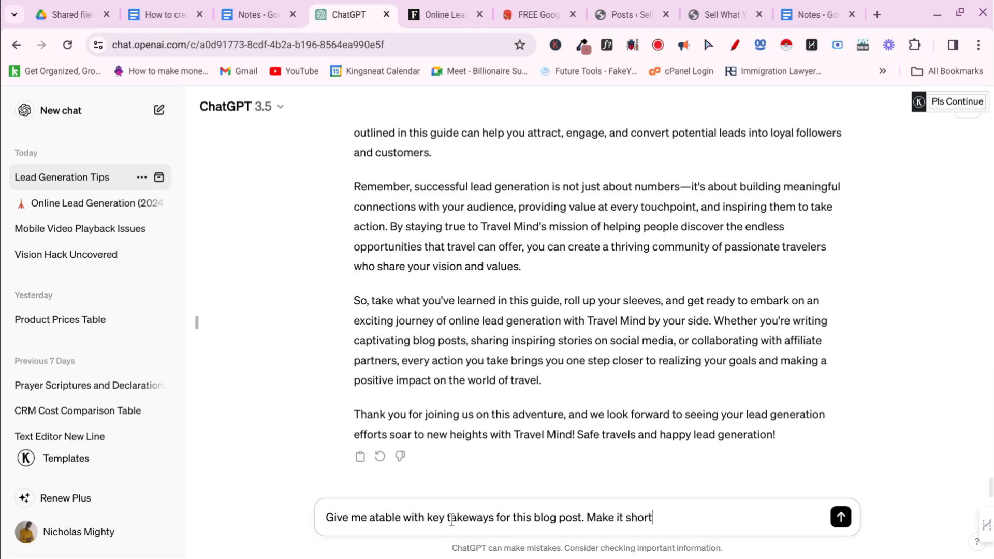
key("Return")
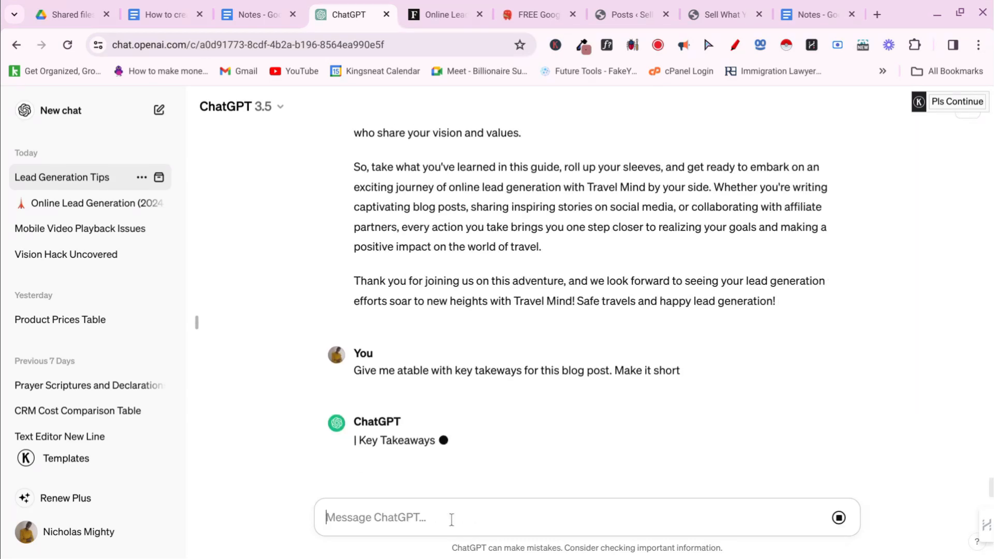
left_click(455, 521)
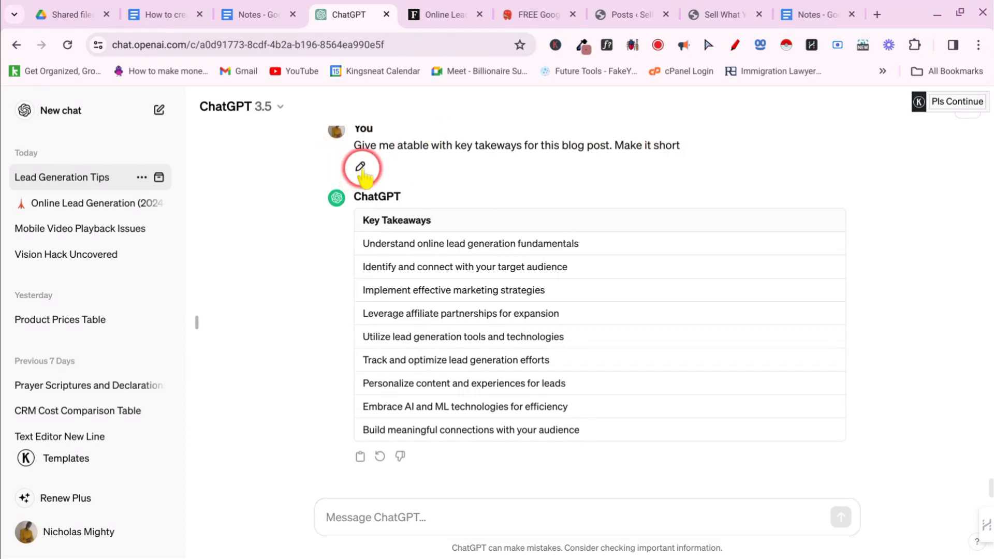
Edit the key takeaways prompt to request "a summary" instead of a table, resubmit it, and review the new answer.
left_click(360, 166)
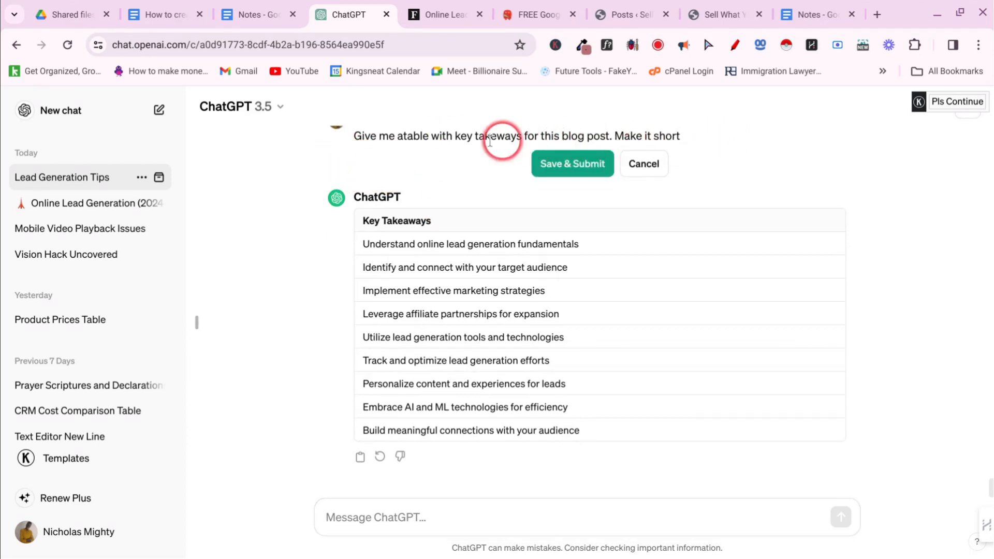
left_click_drag(396, 138, 426, 137)
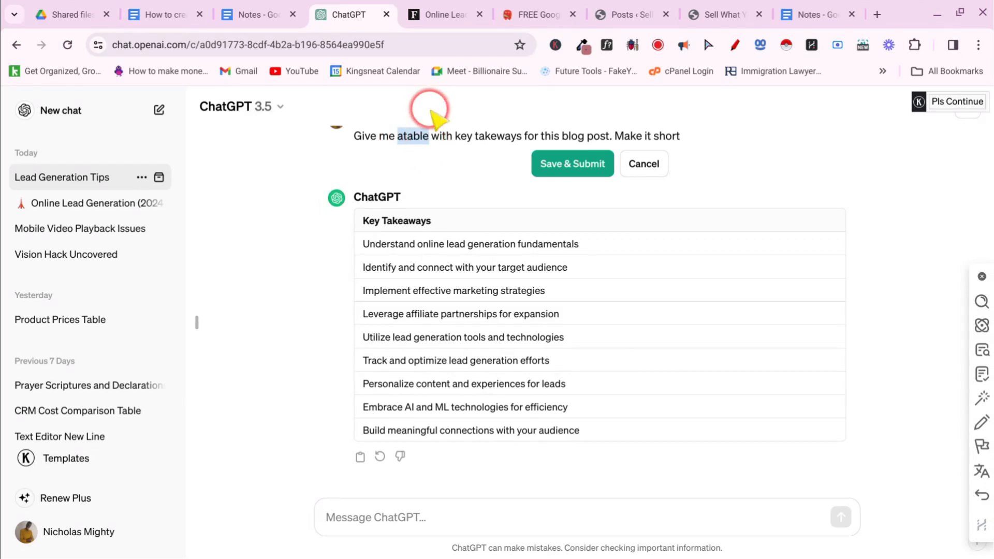
type("a summary")
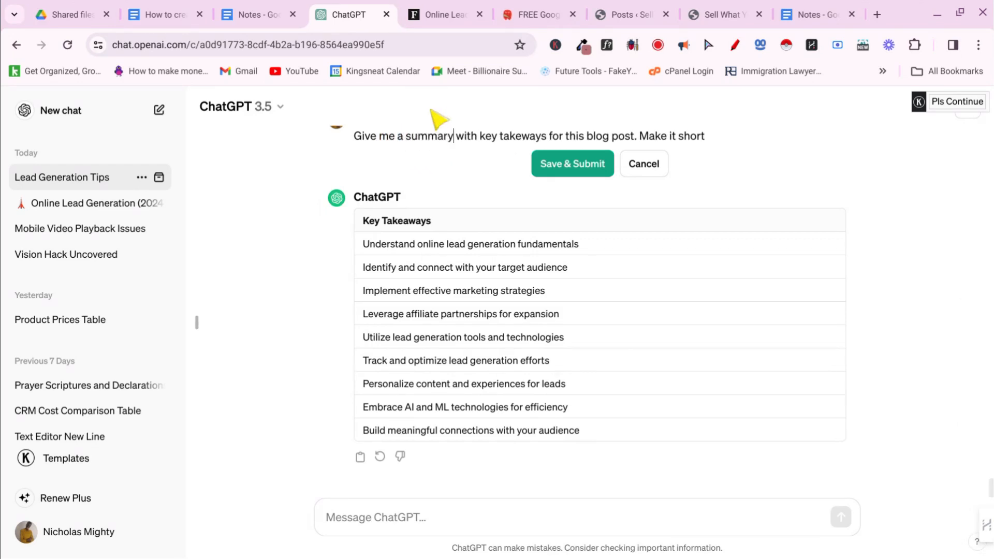
key("Return")
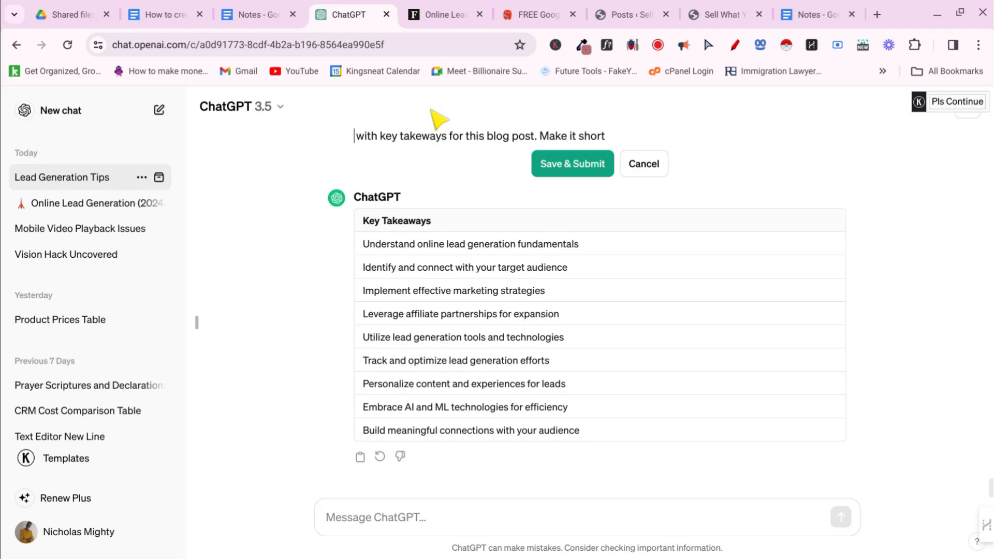
left_click(567, 164)
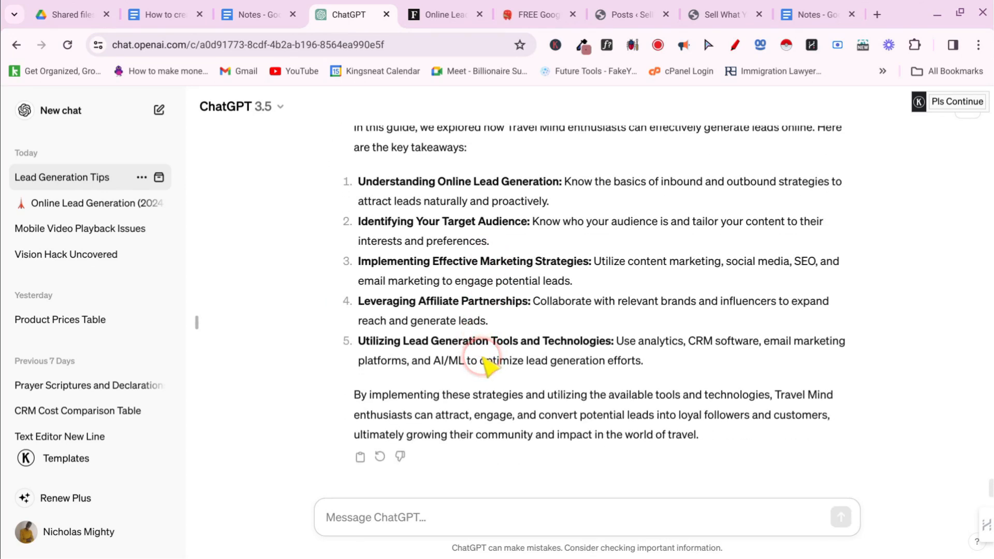
scroll(469, 364, "up", 1)
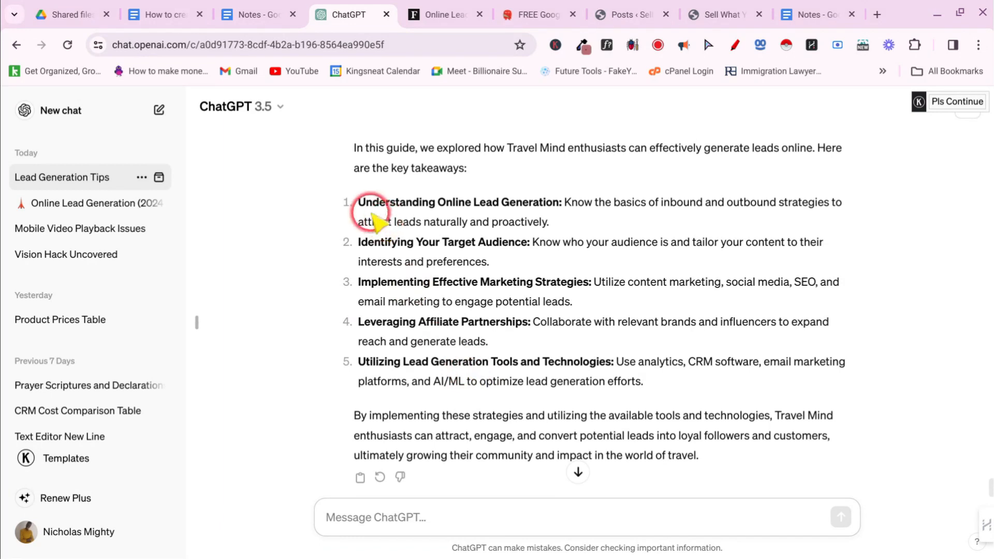
scroll(362, 220, "up", 3)
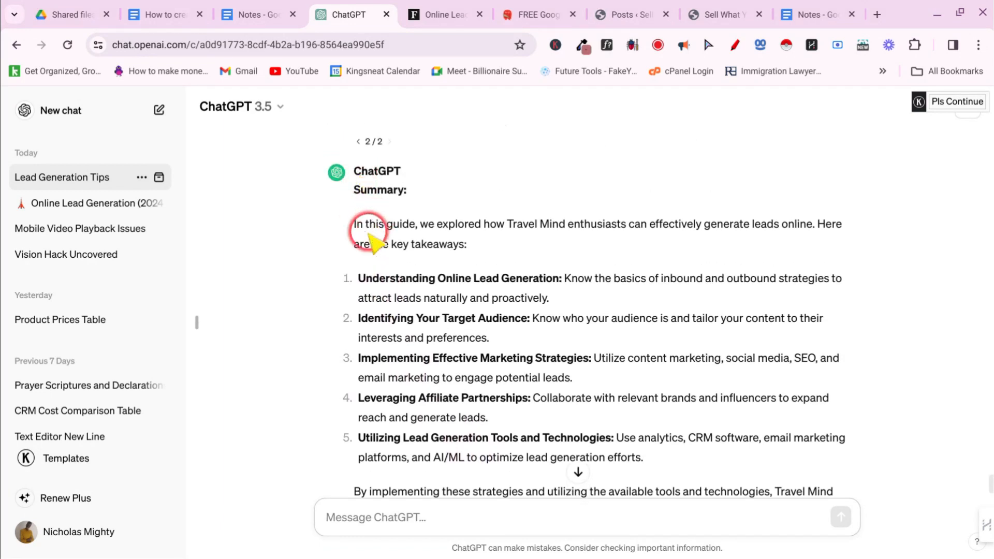
scroll(368, 238, "up", 1)
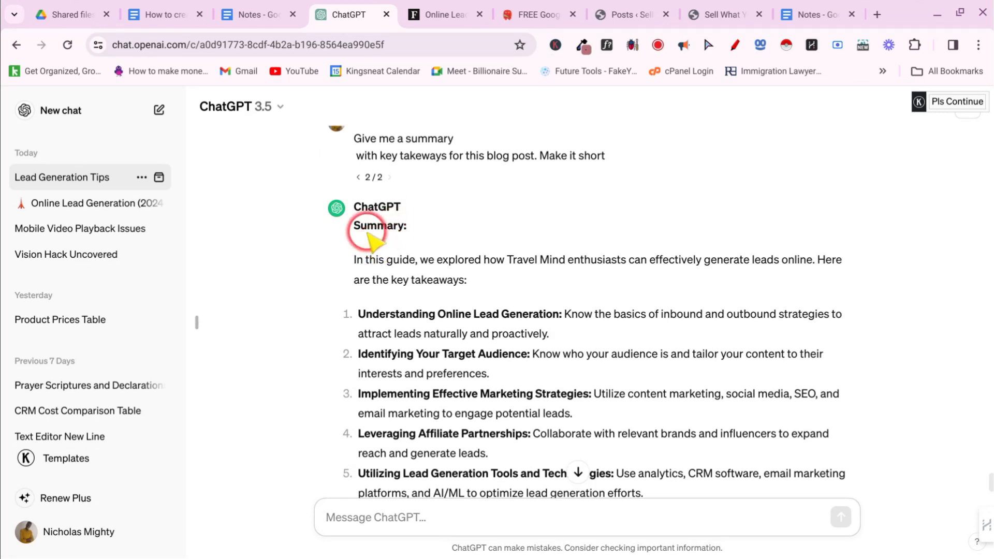
Ask ChatGPT to give FAQs for the blog post.
scroll(411, 308, "down", 3)
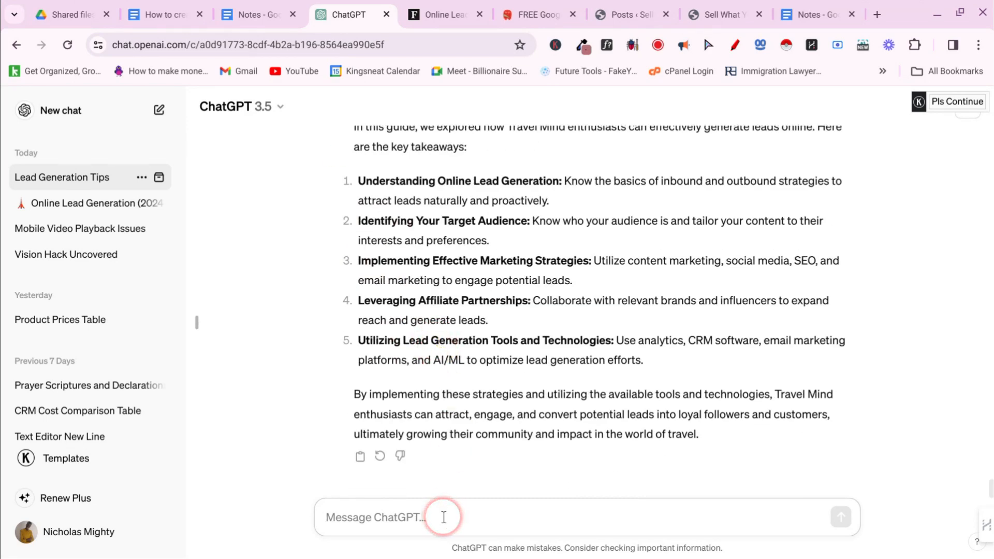
type("Give faqs")
key("Return")
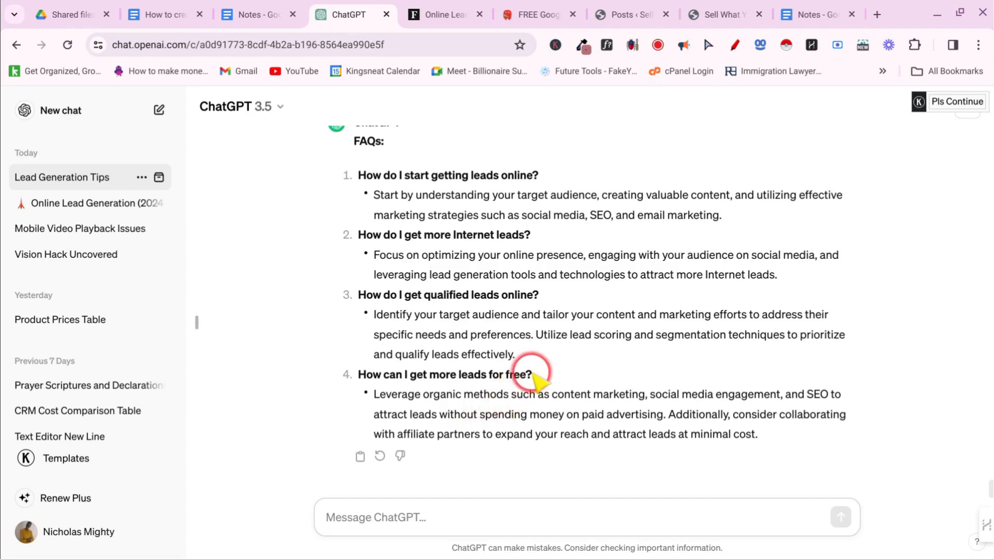
Select and copy the full article in the chat, from the Introduction heading through the end of the Conclusion.
scroll(530, 375, "up", 4)
scroll(533, 375, "up", 7)
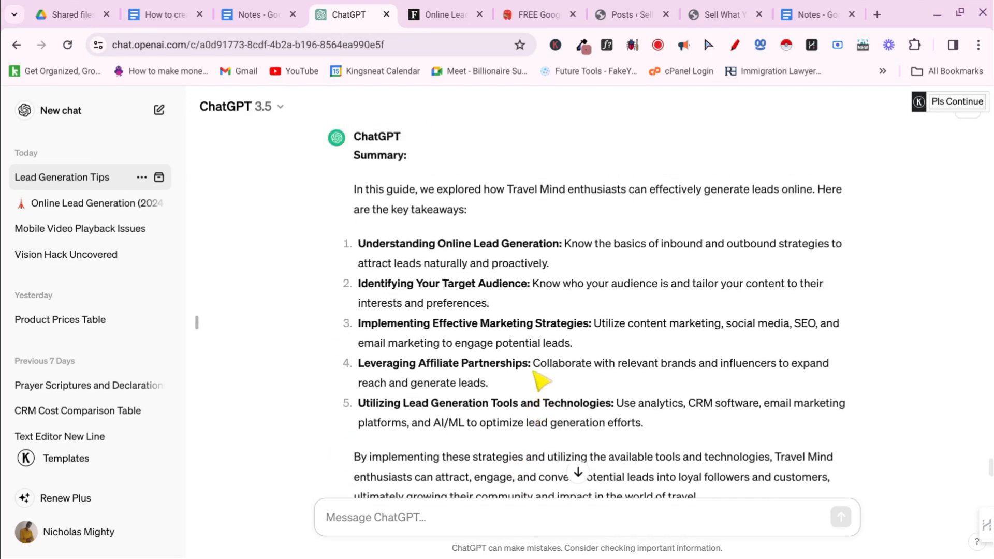
scroll(533, 372, "up", 8)
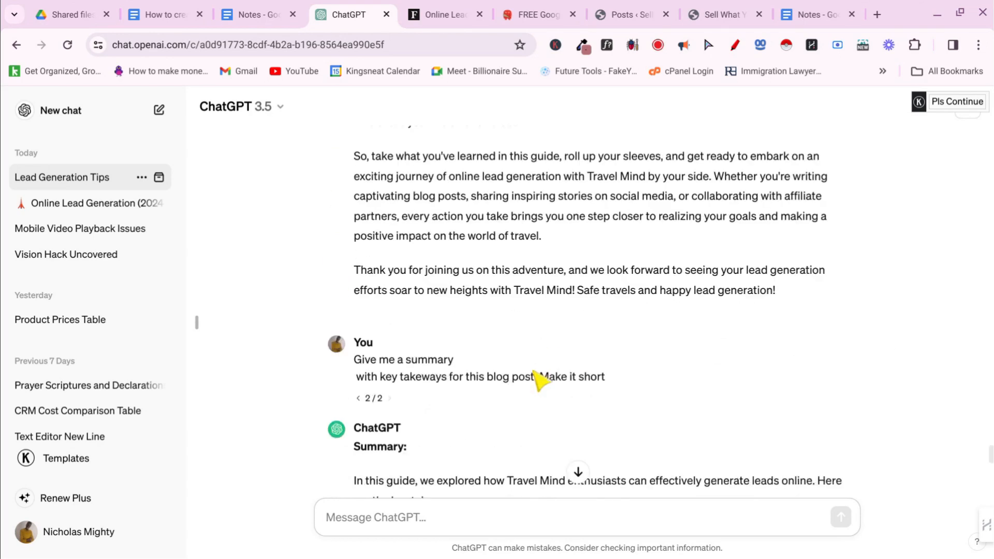
left_click(529, 368)
scroll(528, 369, "up", 2)
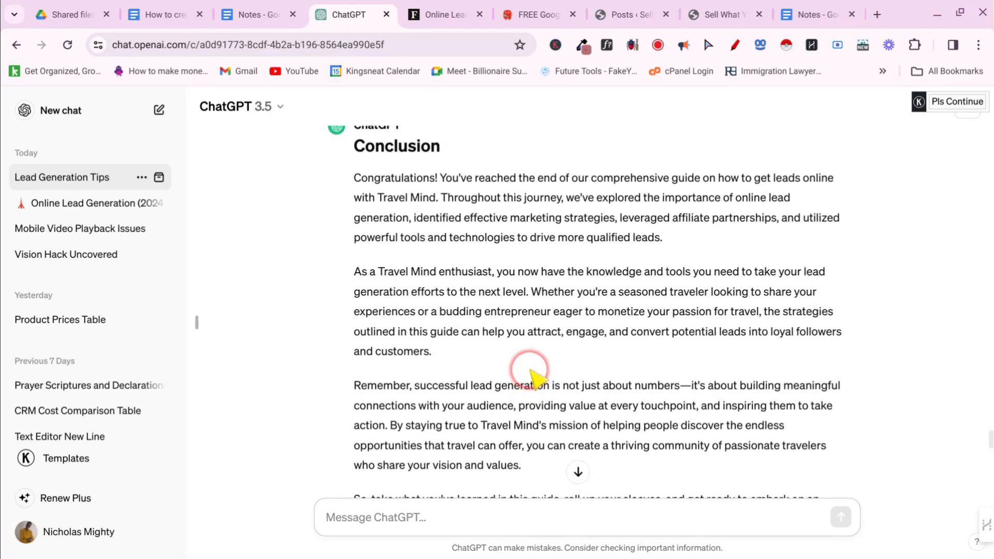
left_click(530, 368)
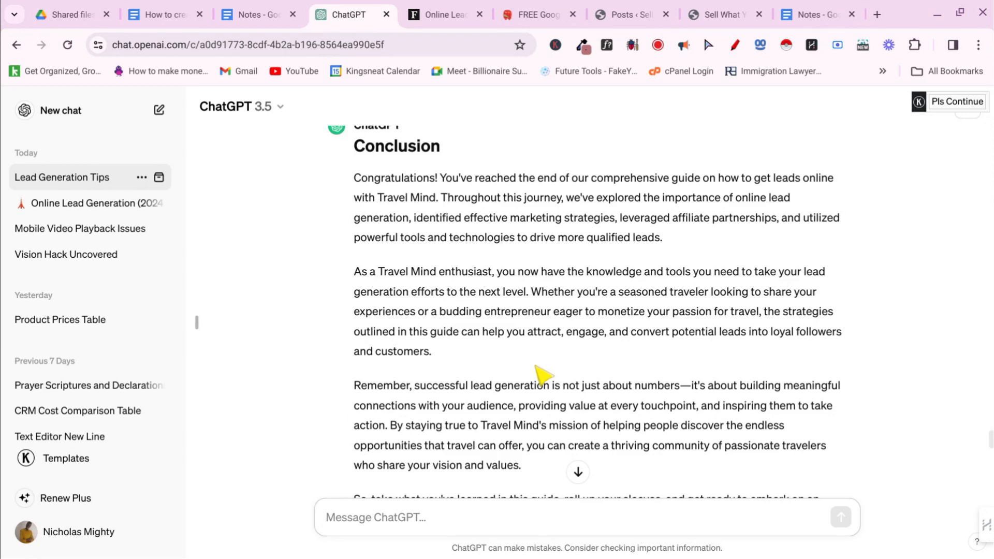
scroll(543, 365, "down", 1)
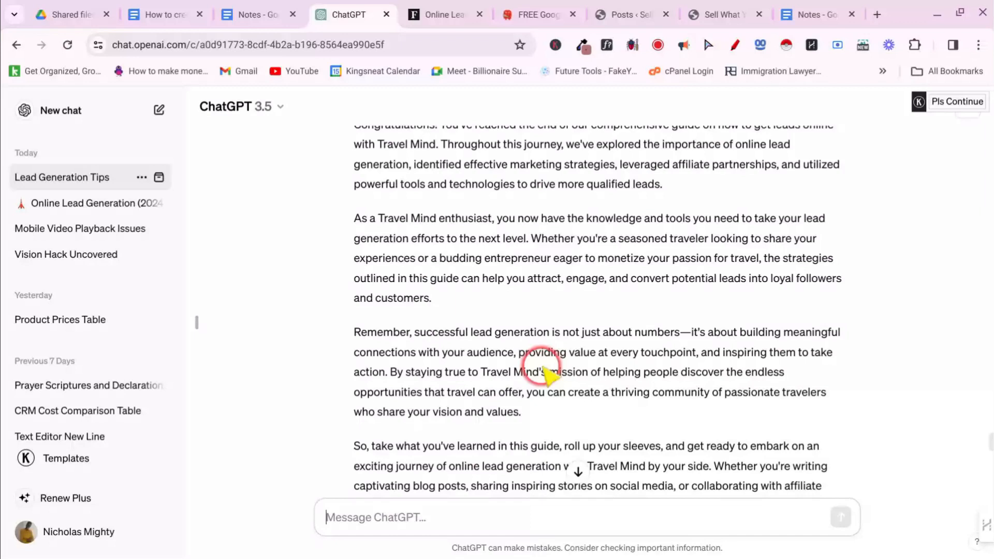
scroll(541, 368, "down", 5)
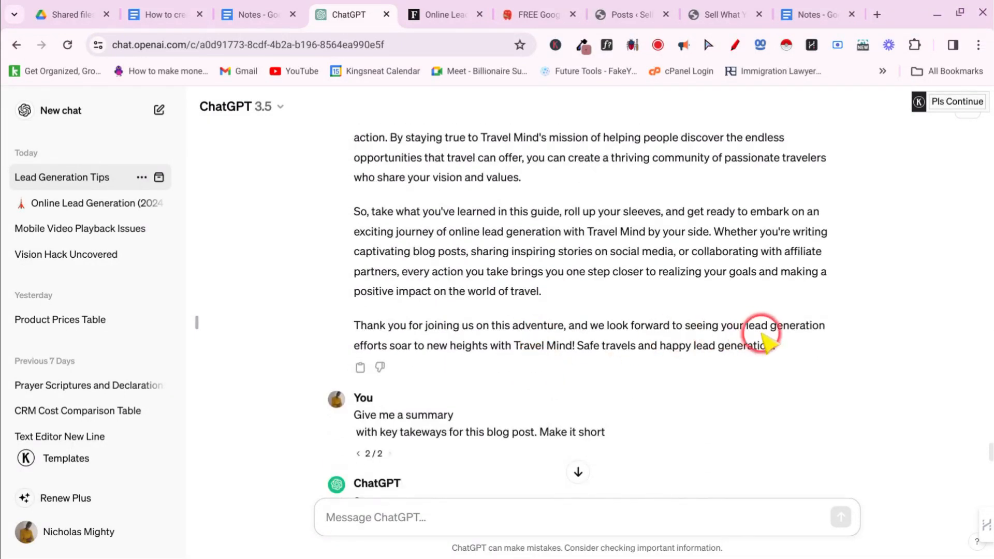
left_click_drag(784, 347, 366, 136)
left_click_drag(340, 200, 355, 254)
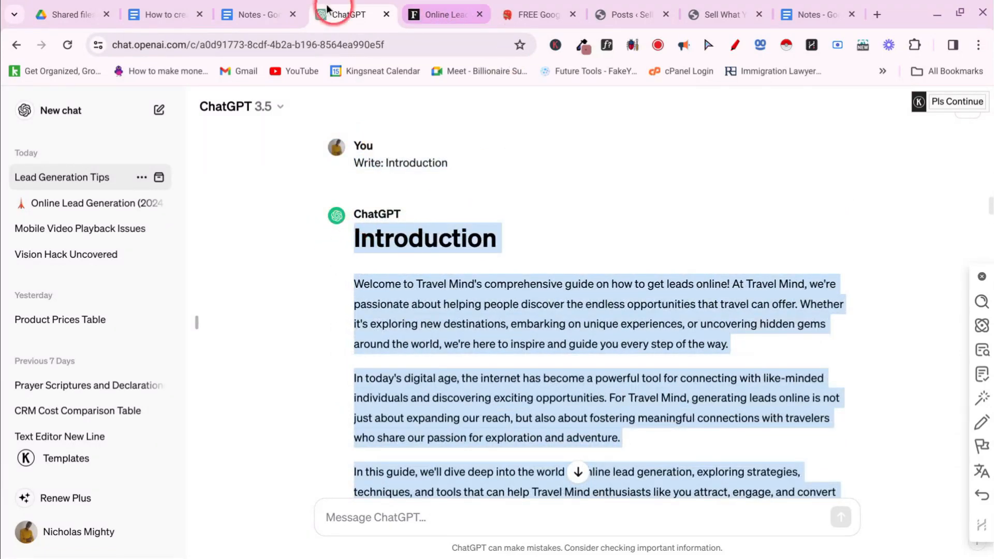
Switch to the Notes document and paste the copied article over the blog prompt text at its start.
left_click(251, 14)
left_click_drag(399, 412, 280, 171)
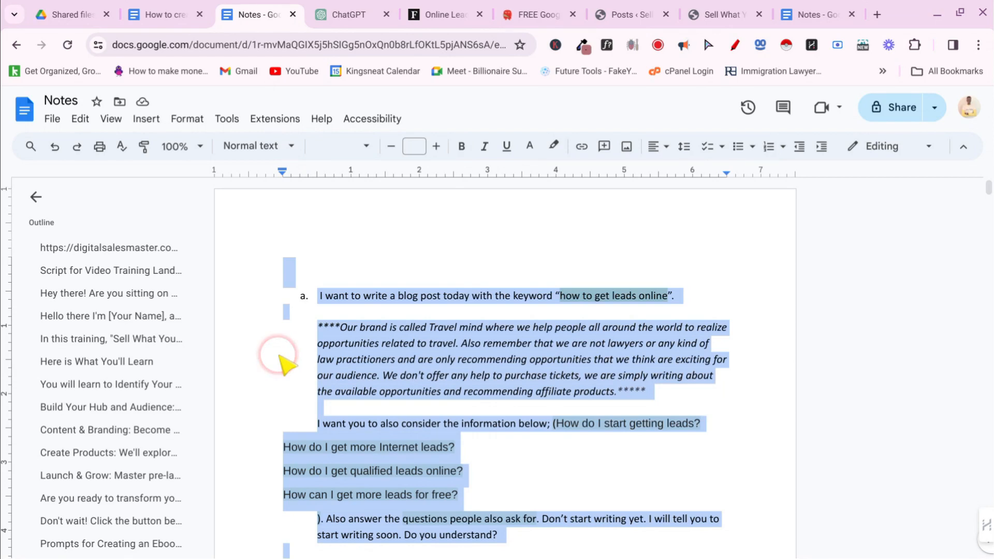
key("ctrl+v")
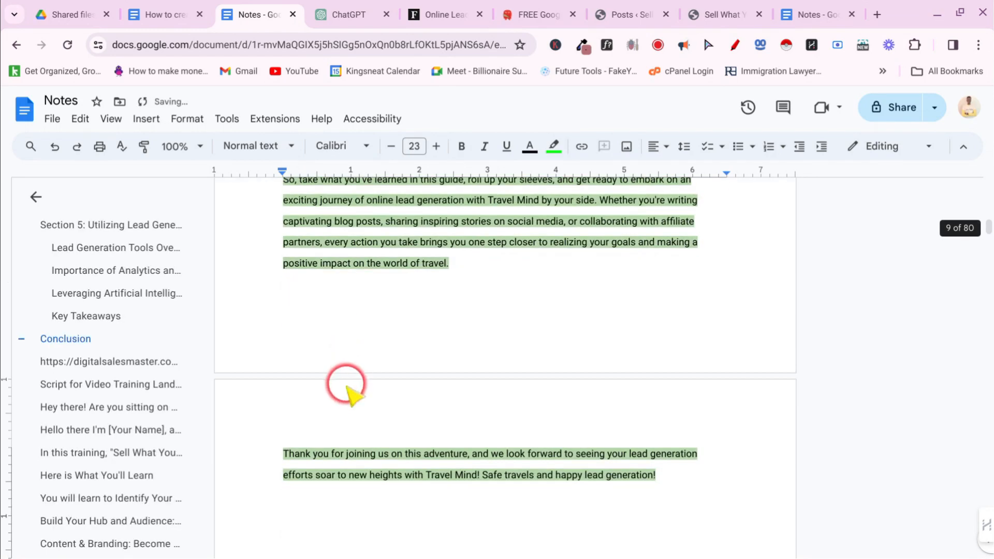
Remove the green highlight colour from the whole pasted article, from the Introduction heading through the end of the Conclusion.
scroll(381, 494, "up", 2)
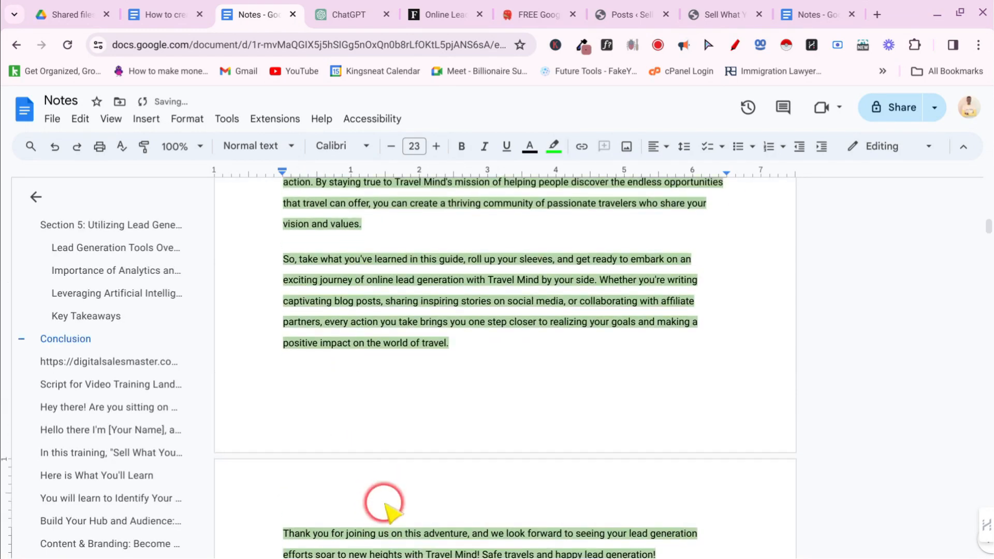
scroll(382, 502, "down", 2)
left_click_drag(284, 510, 414, 48)
left_click(553, 146)
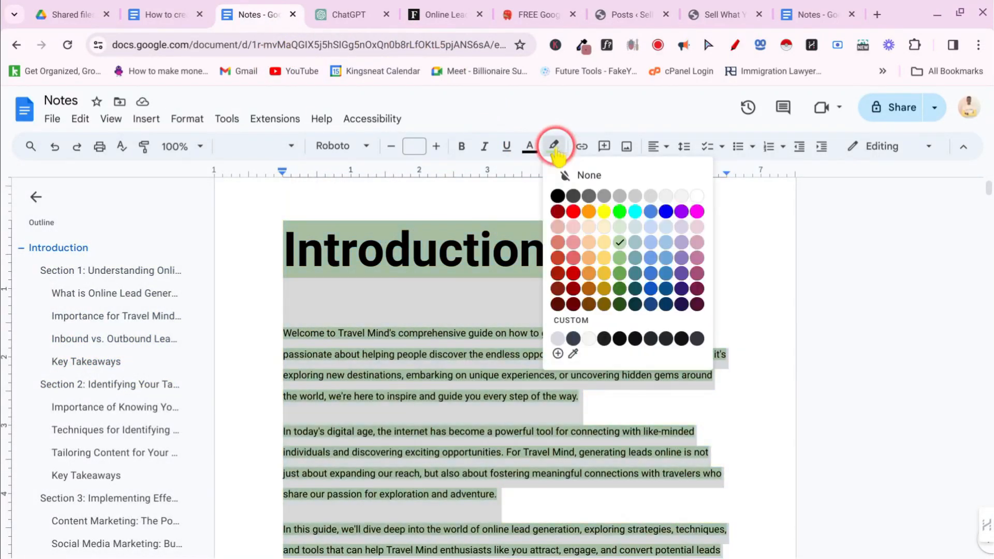
left_click(602, 177)
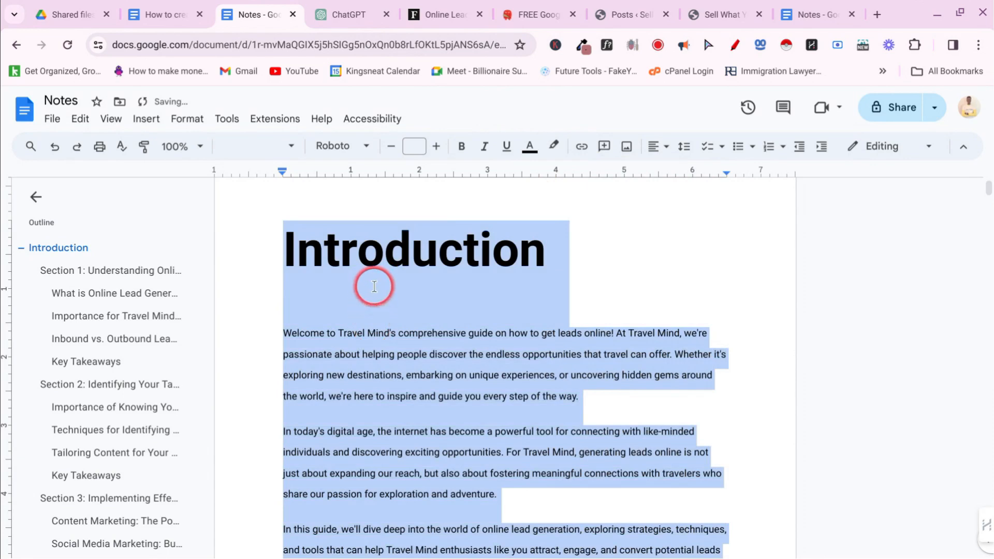
left_click(378, 268)
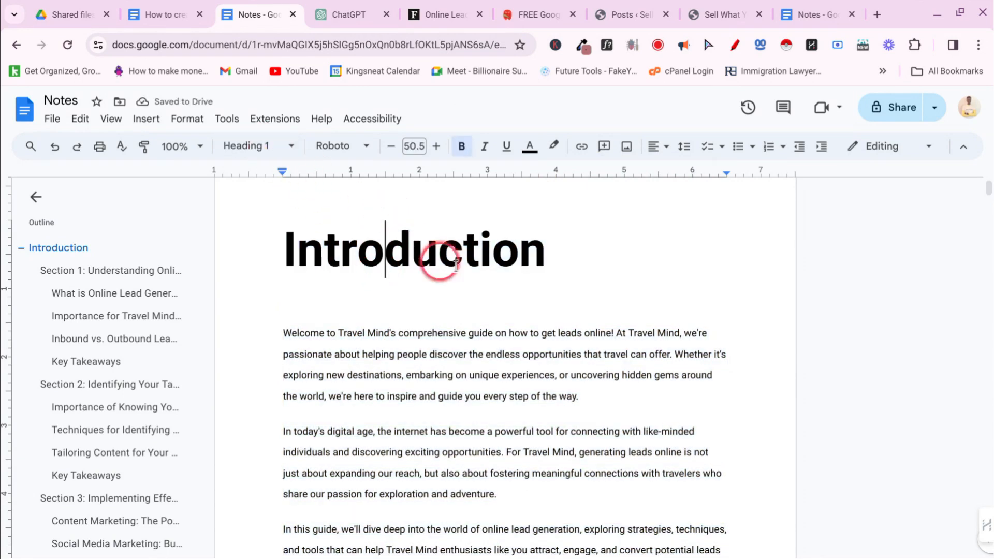
Delete the leftover chat labels, profile image and prompt text above the Section 1 and Section 2 headings.
scroll(515, 274, "down", 6)
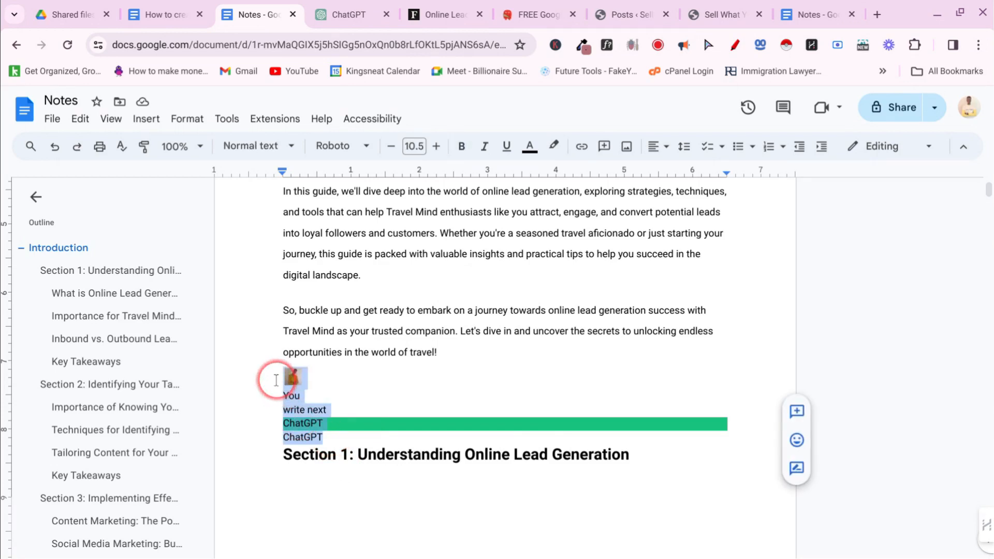
key("BackSpace")
scroll(317, 405, "down", 10)
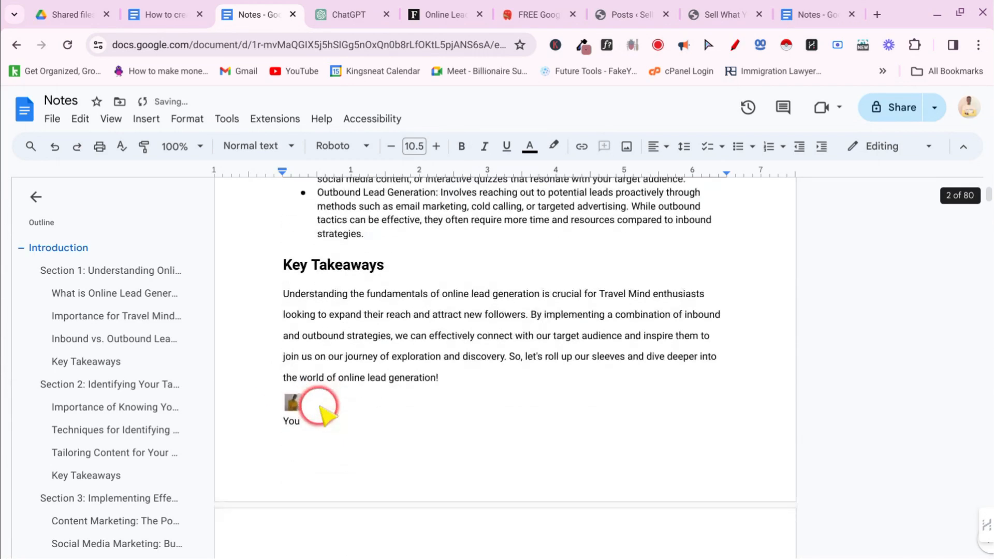
scroll(318, 409, "down", 5)
left_click(324, 343)
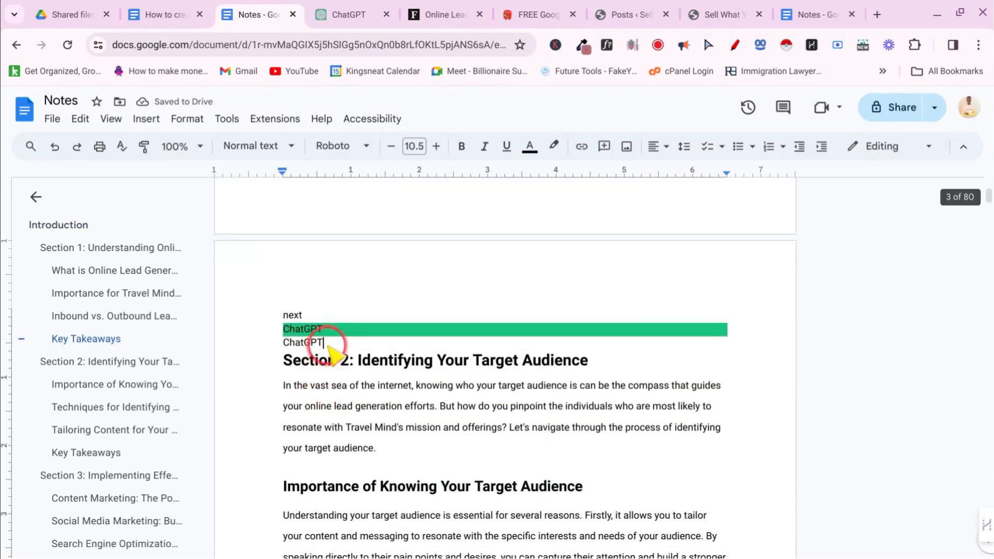
left_click_drag(331, 352, 298, 256)
key("BackSpace")
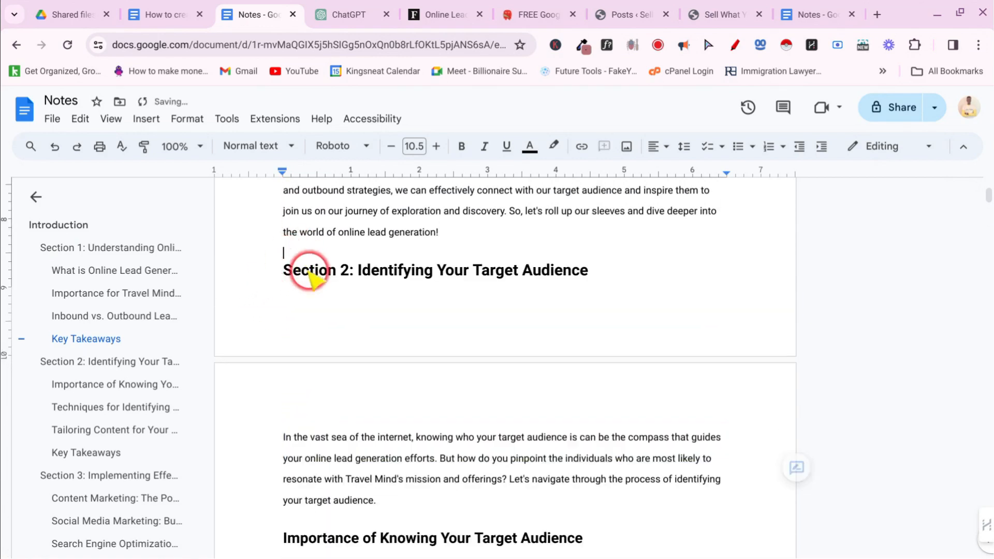
Delete the leftover chat labels, profile image and "next" prompt above the Section 3 and Section 4 headings.
scroll(311, 270, "down", 15)
scroll(317, 281, "down", 1)
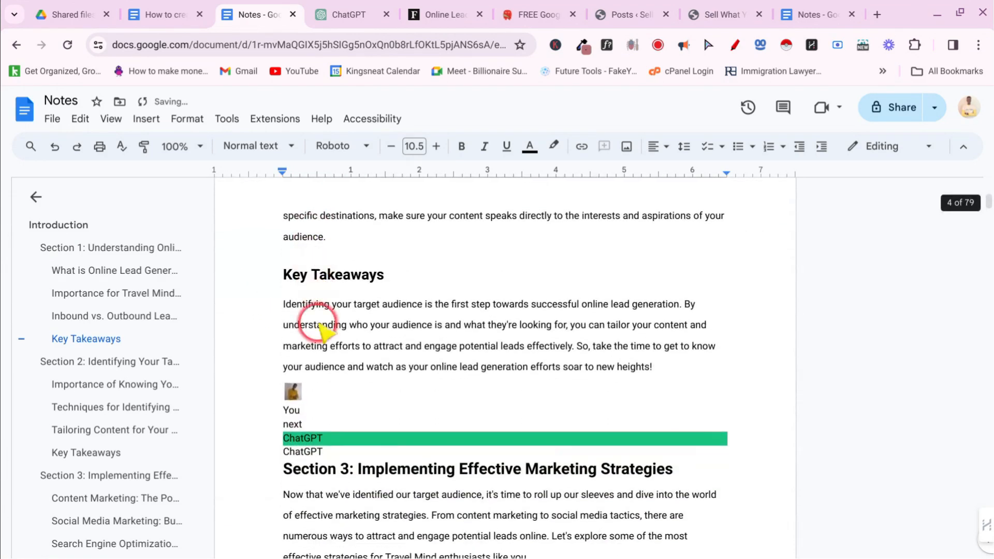
left_click_drag(333, 455, 284, 388)
key("BackSpace")
scroll(284, 389, "down", 15)
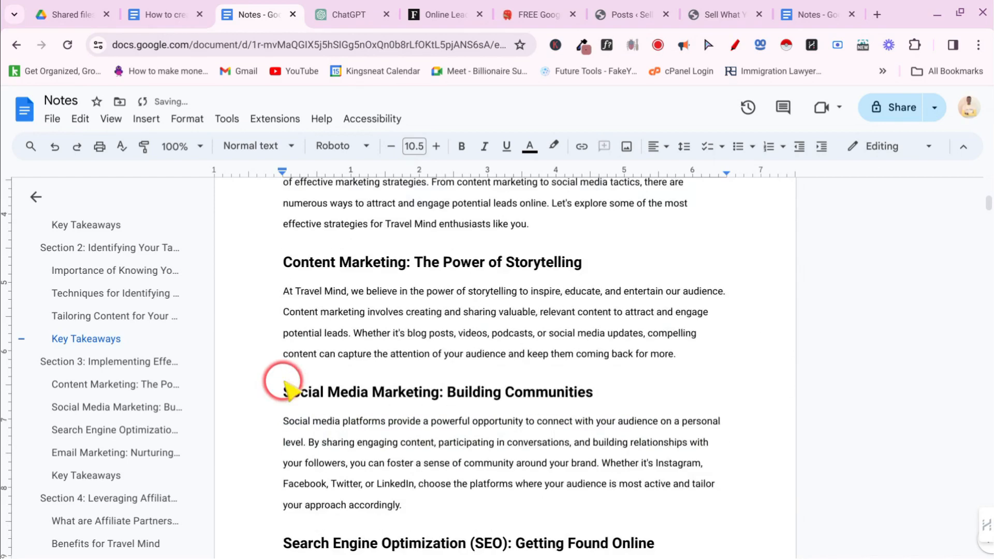
scroll(285, 389, "down", 5)
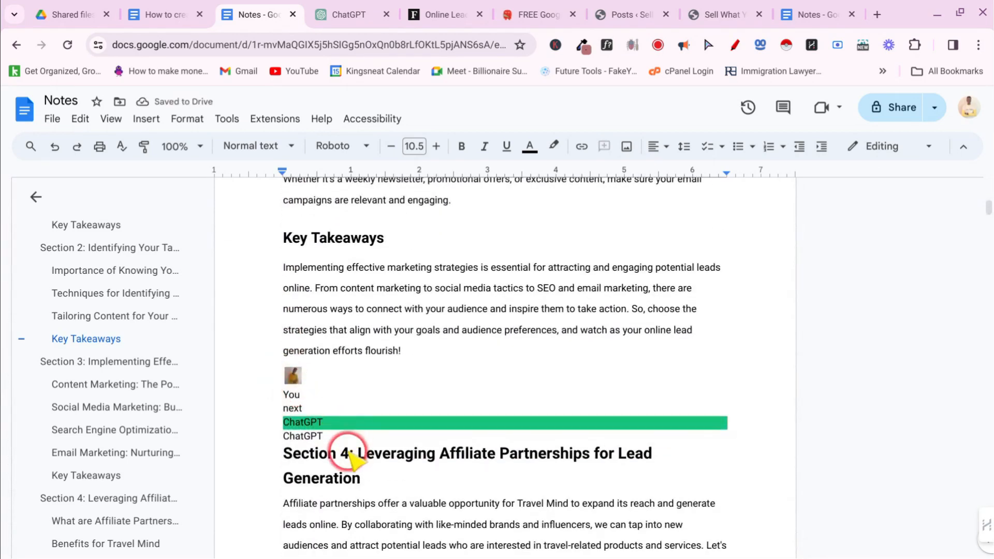
left_click_drag(330, 434, 279, 377)
key("BackSpace")
scroll(271, 391, "down", 8)
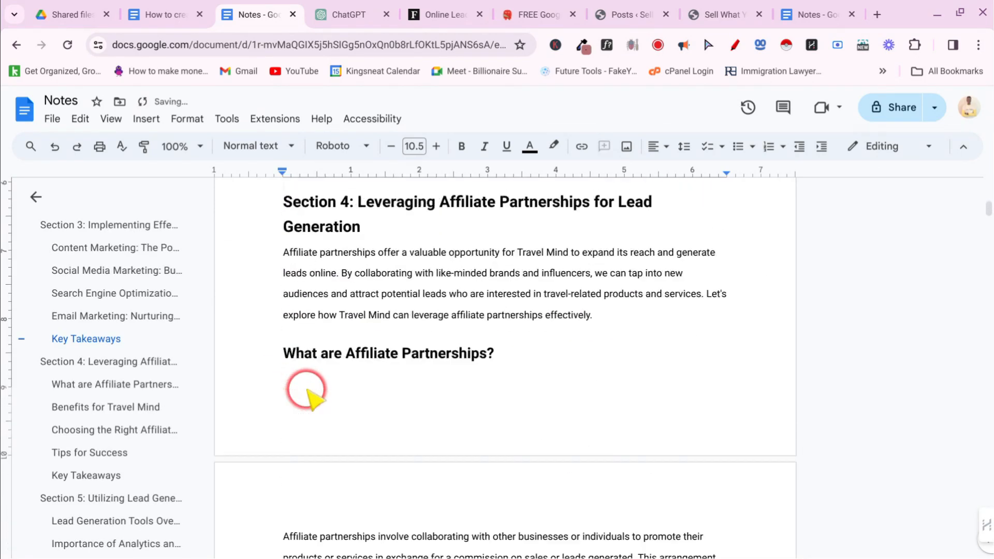
Delete the leftover chat labels, profile image and "next" prompt above the Section 5 and Conclusion headings.
scroll(308, 394, "down", 15)
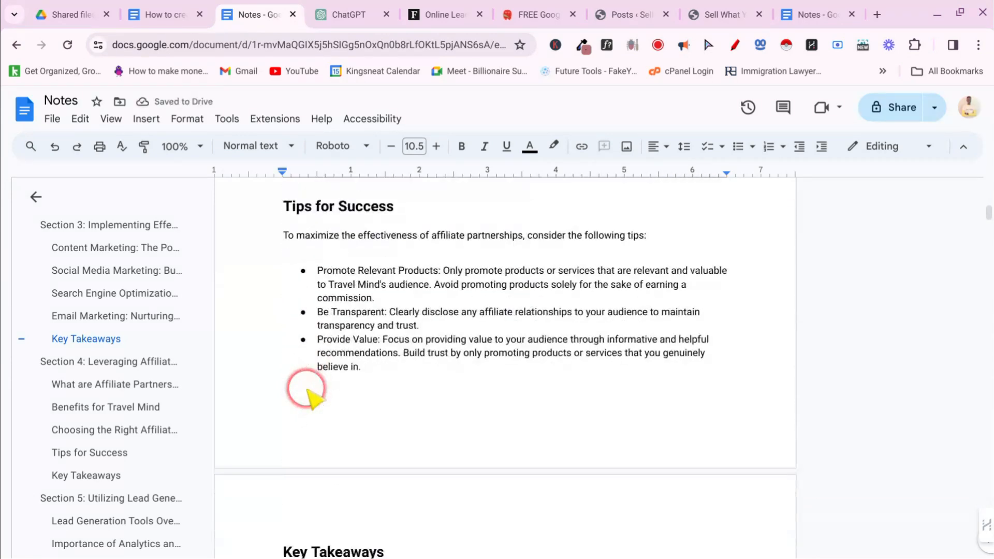
scroll(312, 399, "down", 3)
left_click_drag(331, 422, 284, 396)
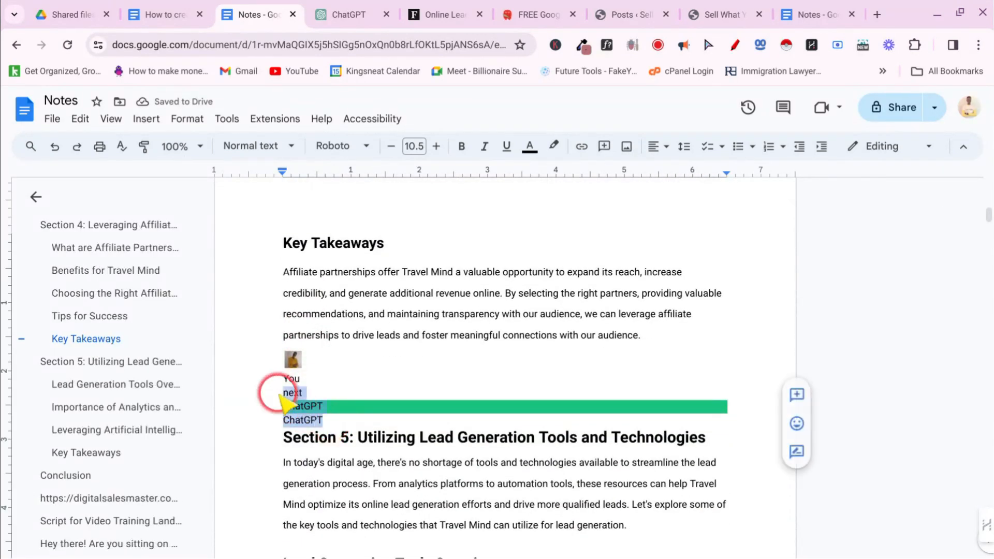
key("ctrl+x")
scroll(295, 382, "down", 20)
left_click(295, 399)
key("ctrl+v")
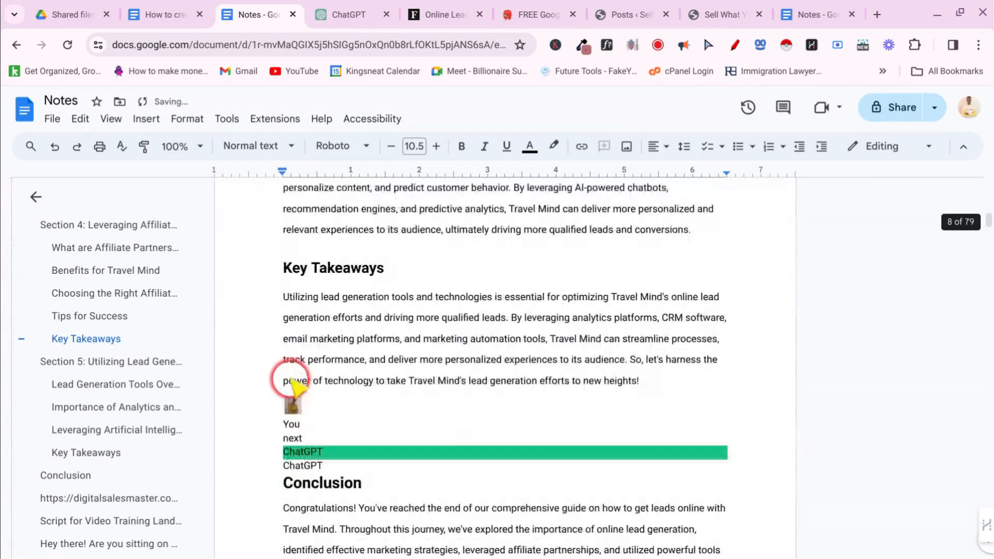
scroll(298, 393, "down", 3)
left_click_drag(325, 334, 288, 310)
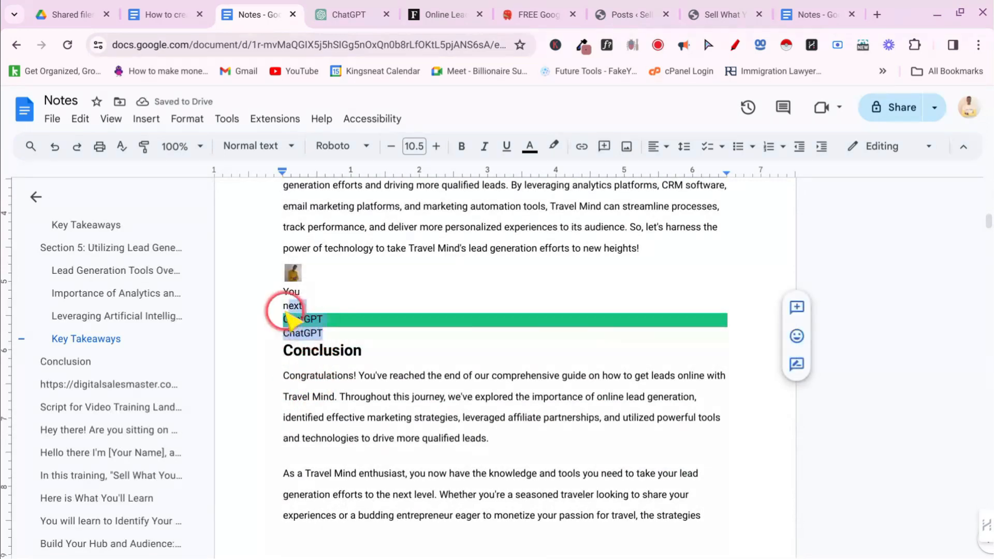
key("Delete")
scroll(308, 313, "down", 10)
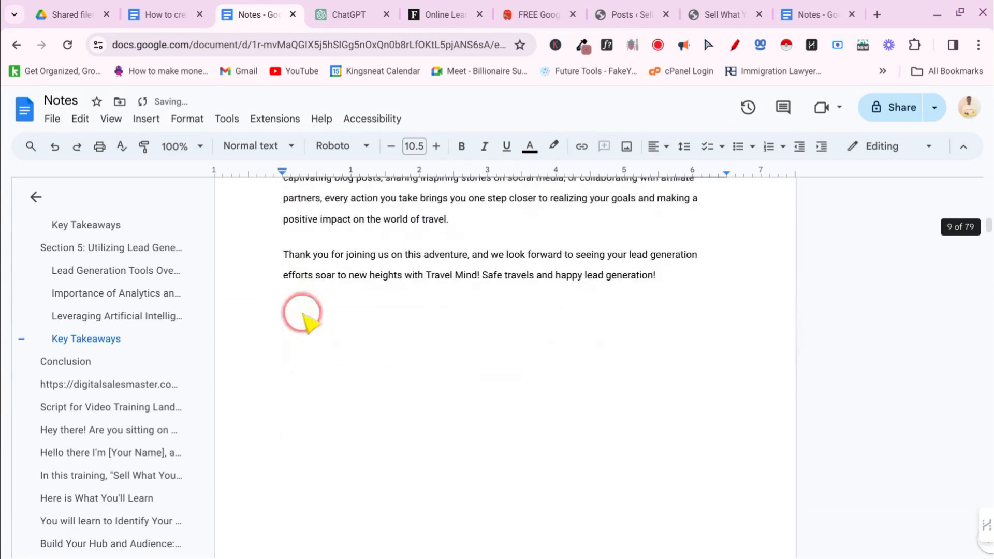
Copy the cleaned article text without its Introduction heading, and start a new post on the WordPress site.
mouse_move(311, 324)
left_mouse_down()
mouse_move(310, 295)
mouse_move(213, 170)
mouse_move(198, 104)
left_mouse_up()
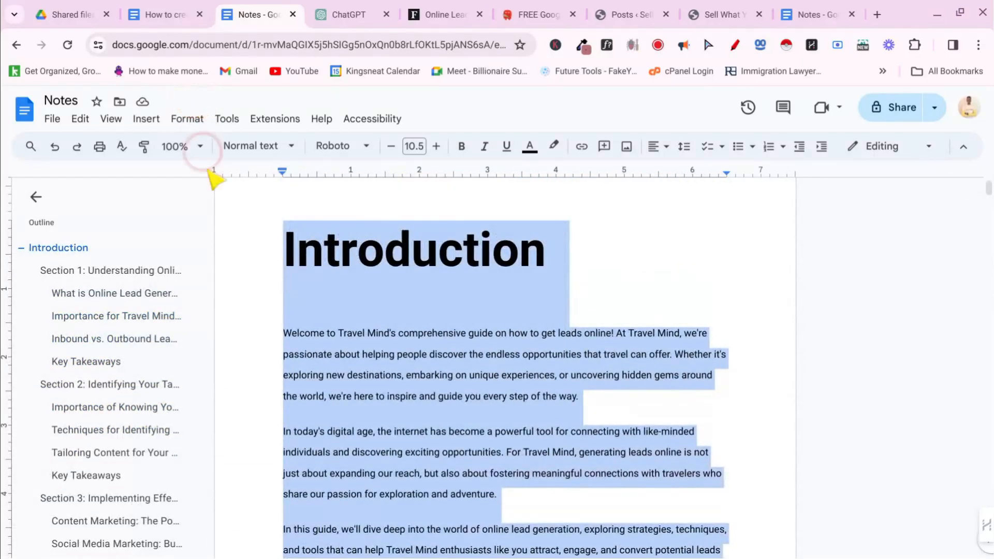
left_click_drag(210, 169, 262, 347)
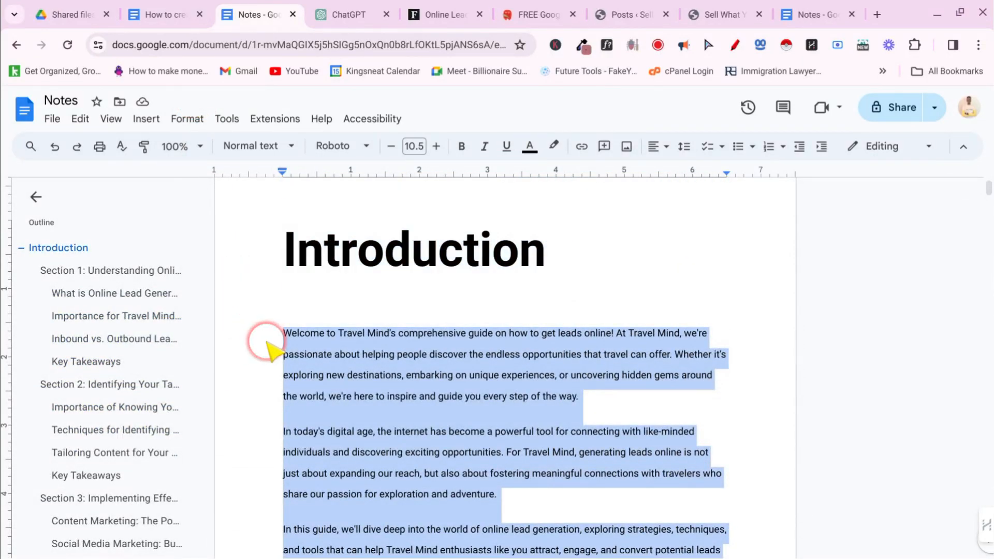
left_click(630, 17)
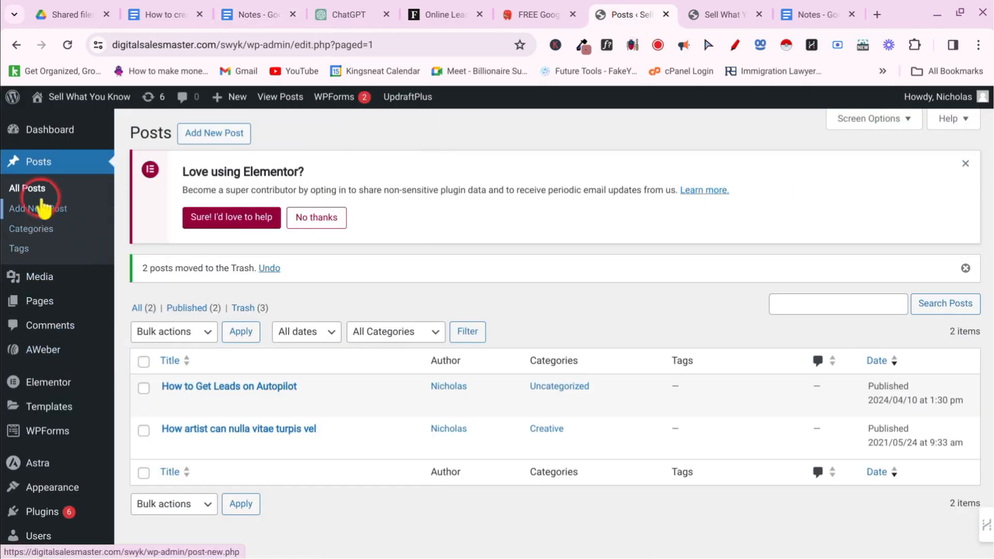
left_click(226, 145)
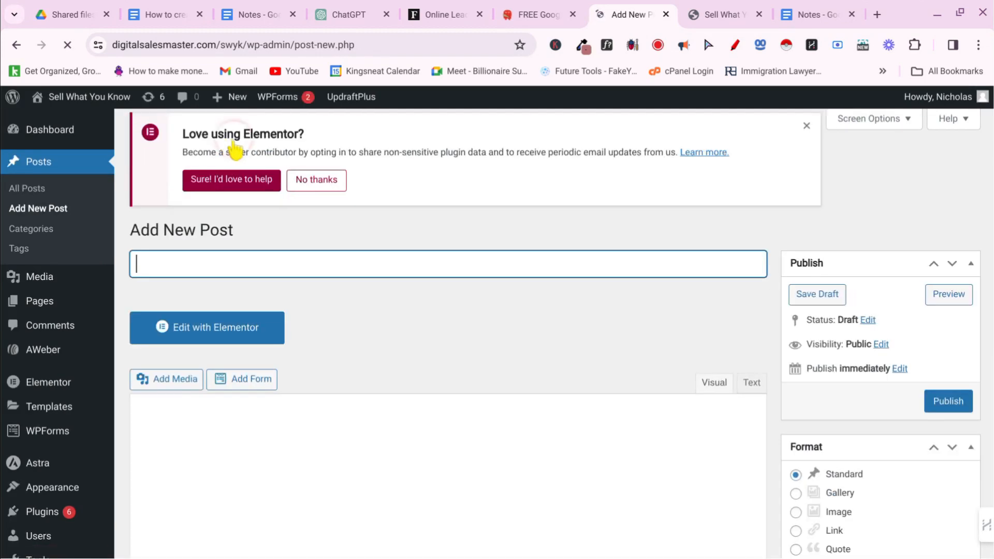
Paste the copied article into the new post's content with its heading formatting, dismissing the plain-text paste notice.
left_click(232, 437)
left_click(224, 440)
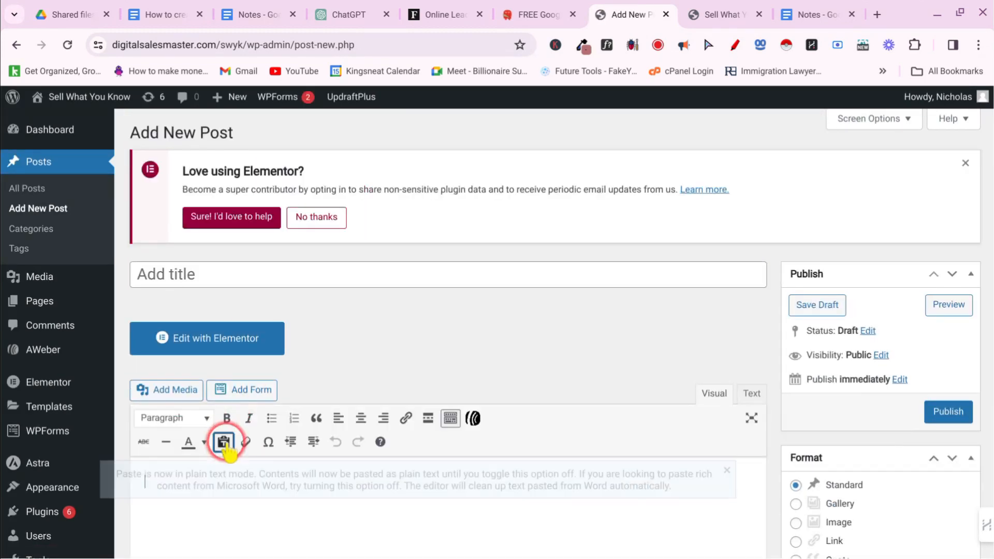
scroll(437, 357, "down", 1)
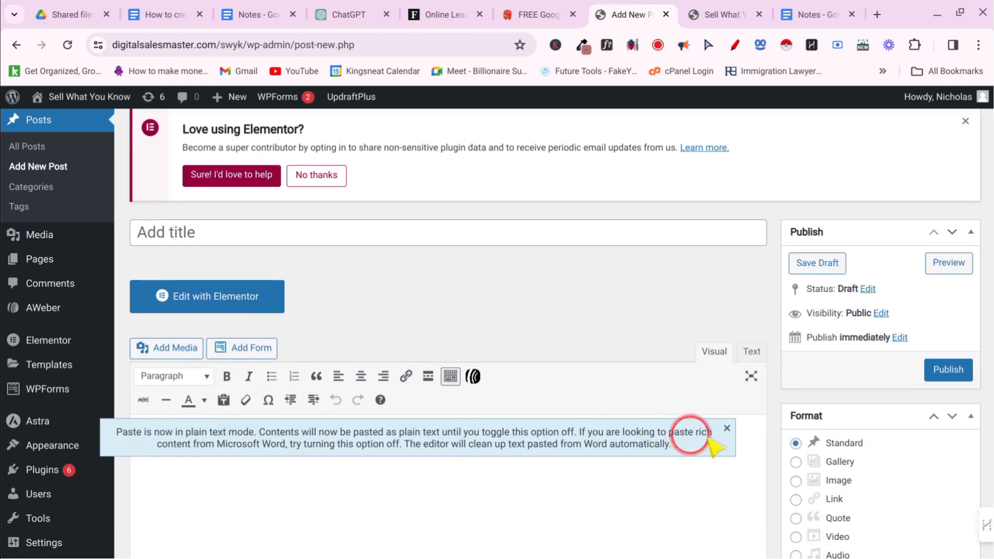
left_click(727, 427)
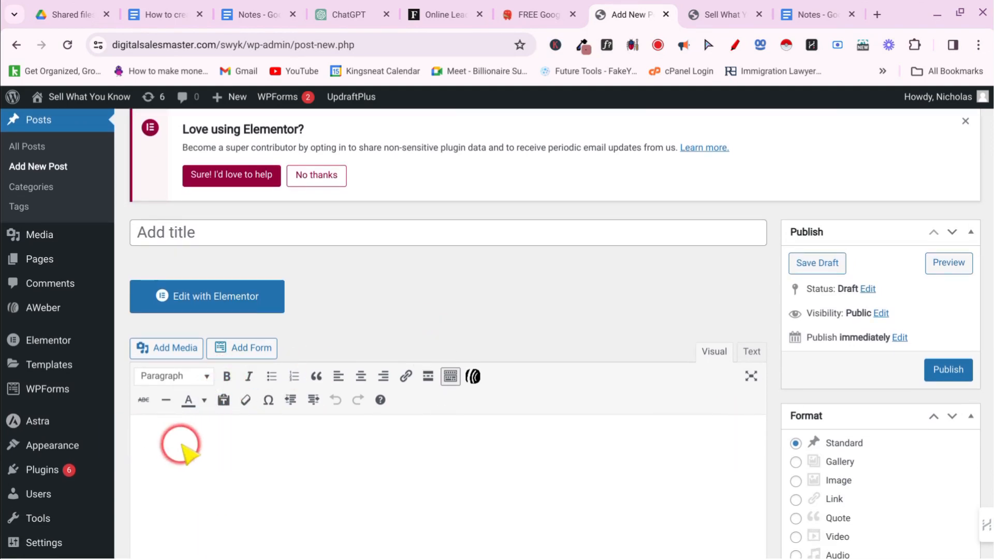
key("ctrl+v")
Remove the "Section 5:" prefix from the "Utilizing Lead Generation Tools and Technologies" heading.
scroll(262, 438, "up", 5)
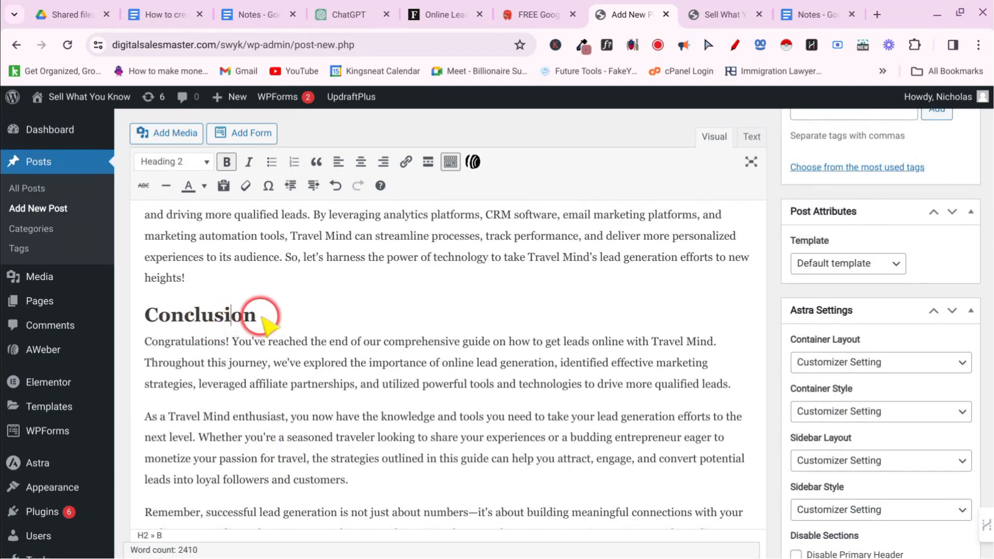
scroll(251, 318, "up", 3)
left_click(250, 316)
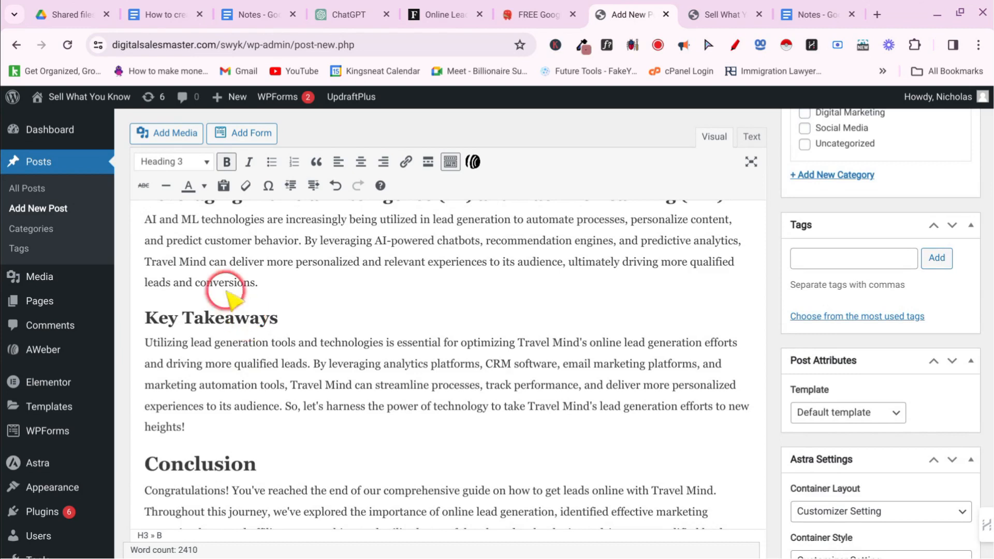
scroll(226, 288, "up", 4)
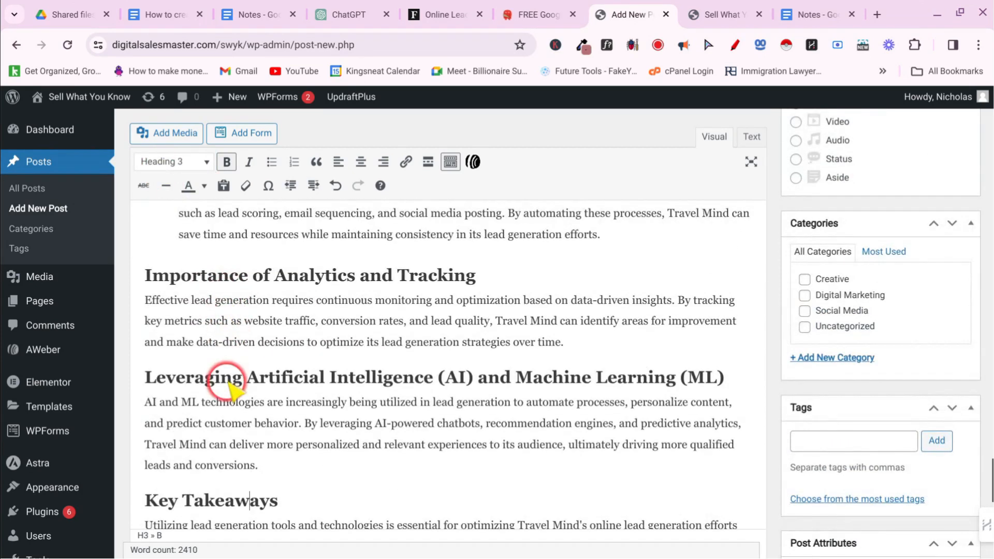
scroll(228, 391, "up", 10)
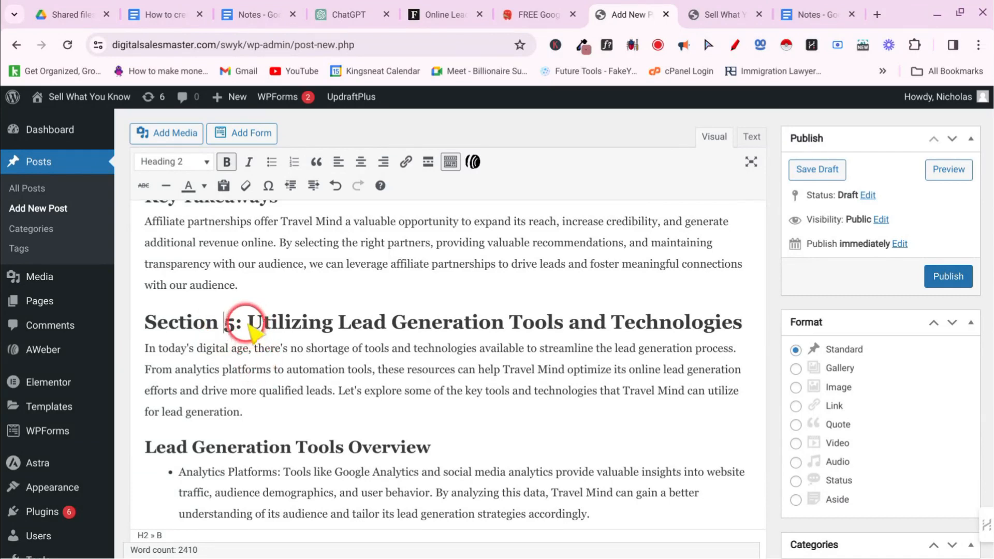
key("BackSpace")
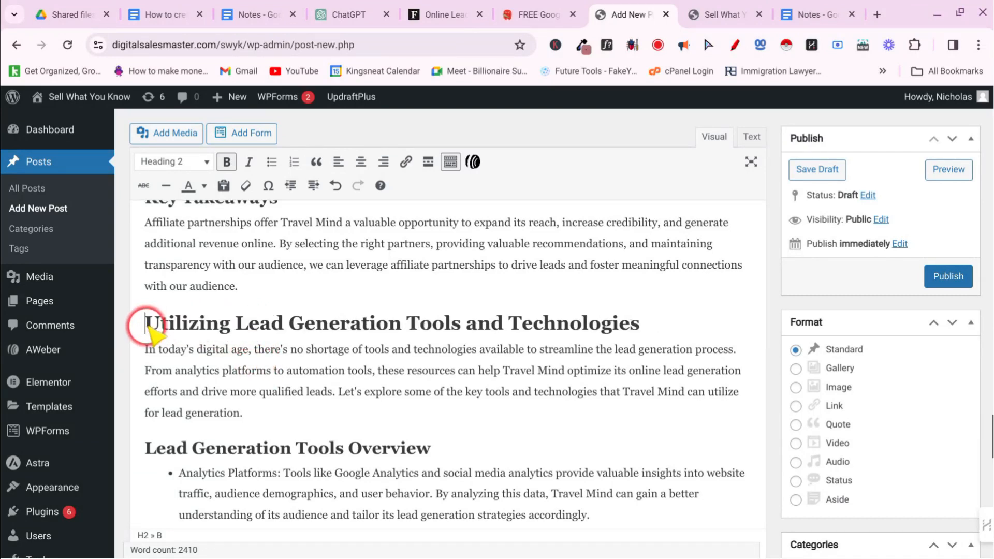
Remove the "Section 4:" and "Section 3:" prefixes from the affiliate partnerships and effective marketing strategies headings.
scroll(150, 323, "up", 8)
scroll(159, 326, "up", 10)
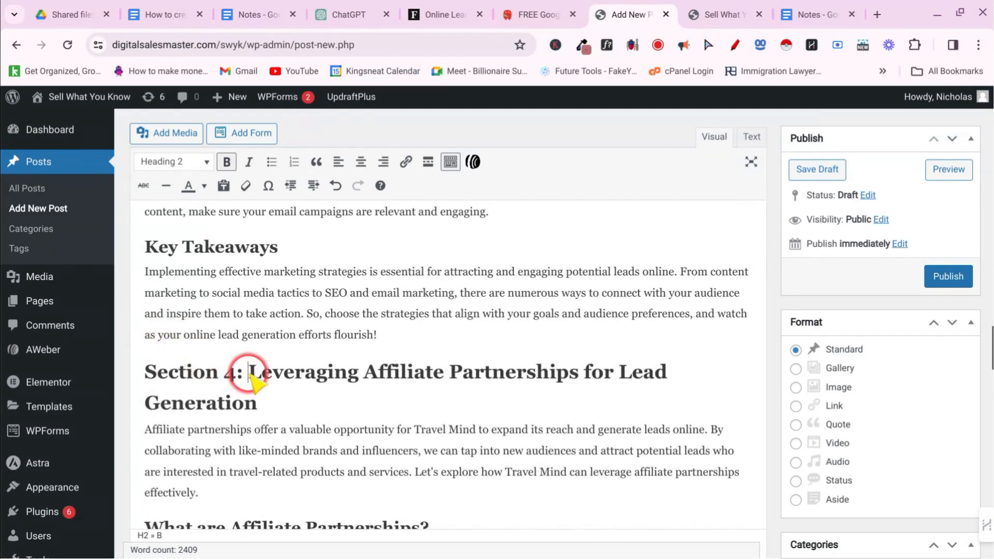
key("BackSpace")
scroll(111, 366, "up", 15)
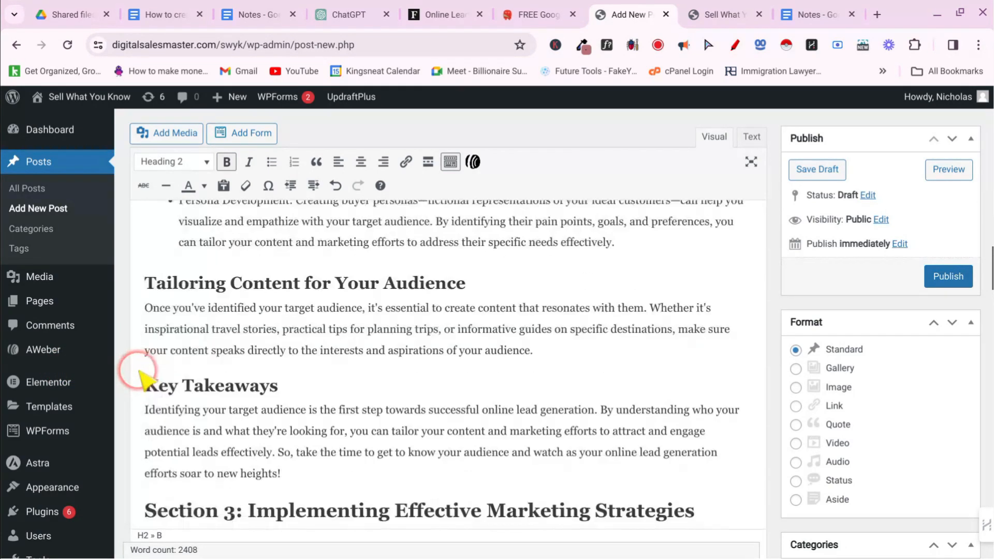
scroll(222, 449, "down", 1)
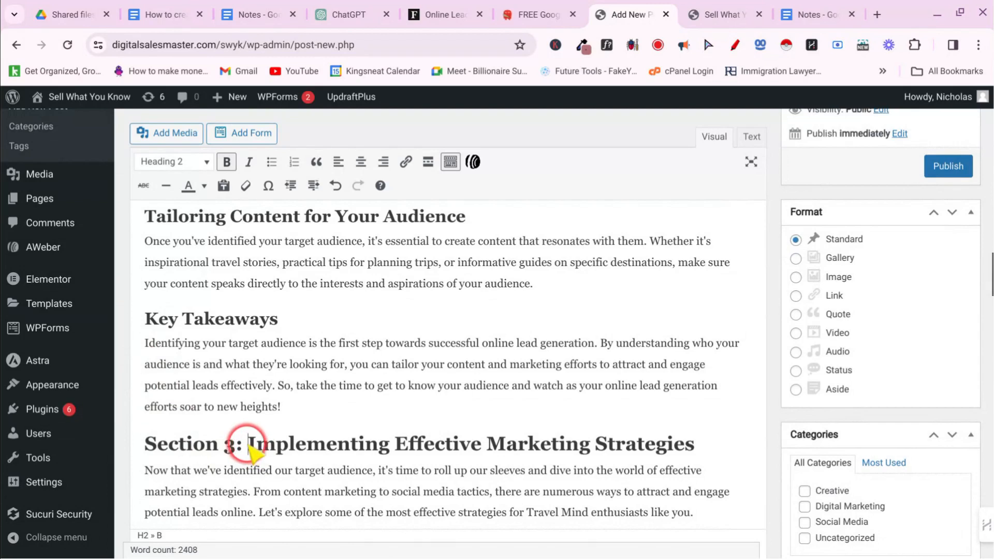
key("BackSpace")
Remove the "Section 2:" and "Section 1:" prefixes from the "Identifying Your Target Audience" and "Understanding Online Lead Generation" headings.
scroll(177, 433, "up", 12)
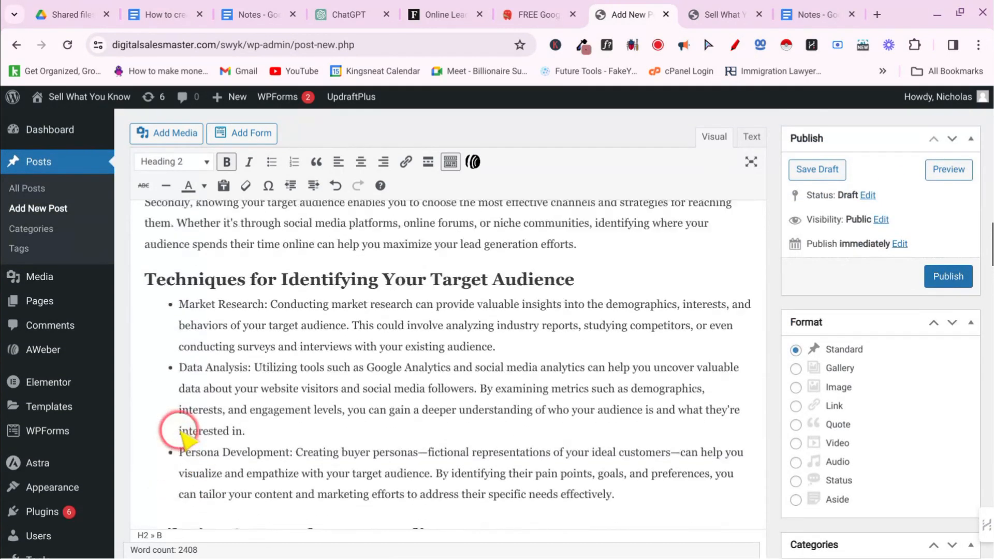
scroll(181, 432, "up", 5)
left_click_drag(248, 362, 160, 378)
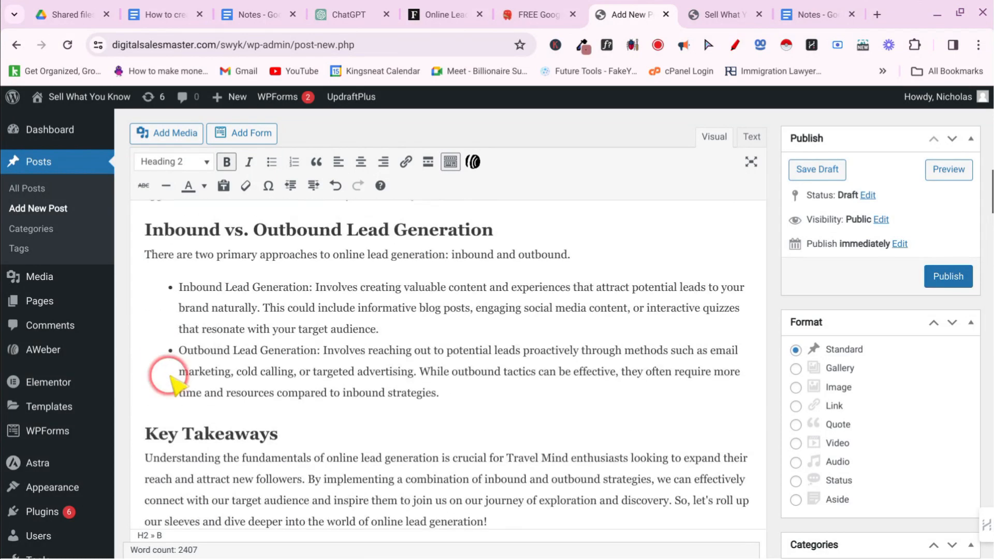
scroll(170, 377, "up", 15)
scroll(169, 377, "down", 8)
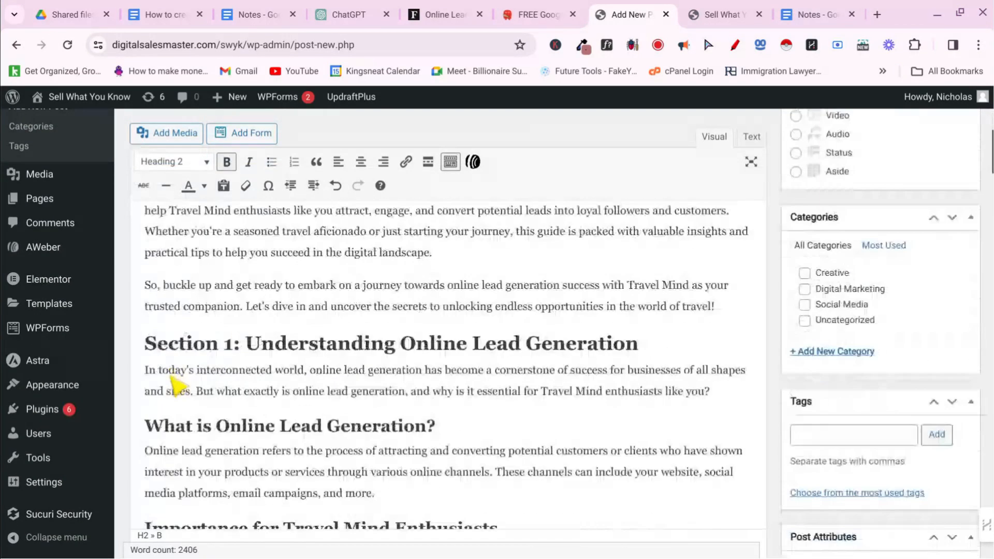
scroll(172, 377, "down", 3)
scroll(175, 370, "up", 1)
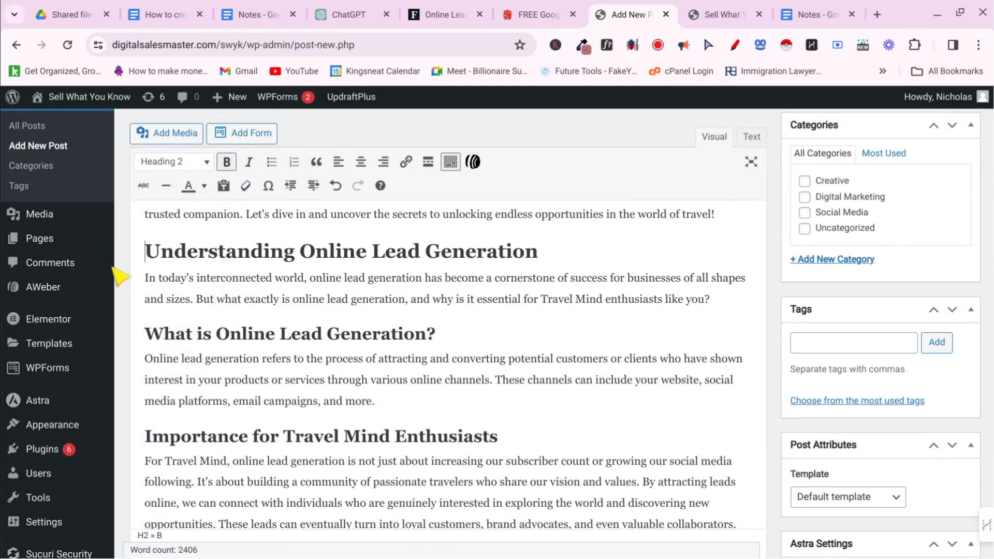
Review the whole article in the post editor to check that its section headings are clean.
scroll(181, 348, "down", 5)
scroll(184, 369, "down", 15)
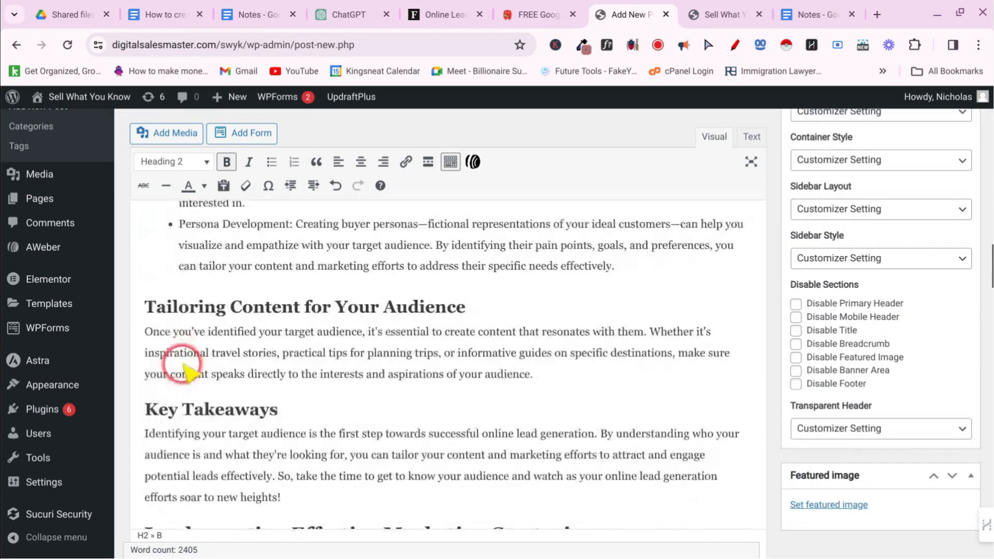
scroll(186, 369, "up", 2)
scroll(187, 368, "up", 5)
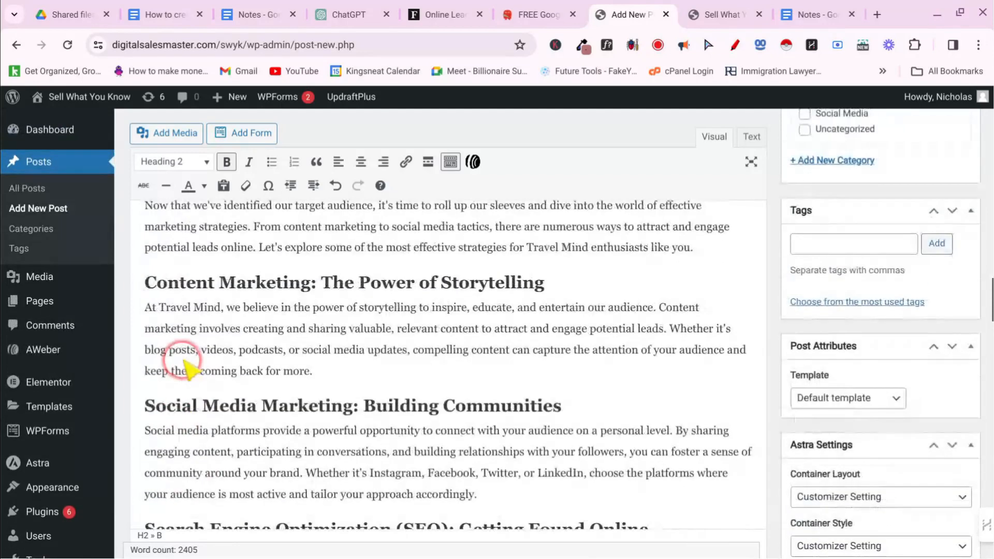
scroll(187, 368, "down", 15)
scroll(189, 369, "down", 15)
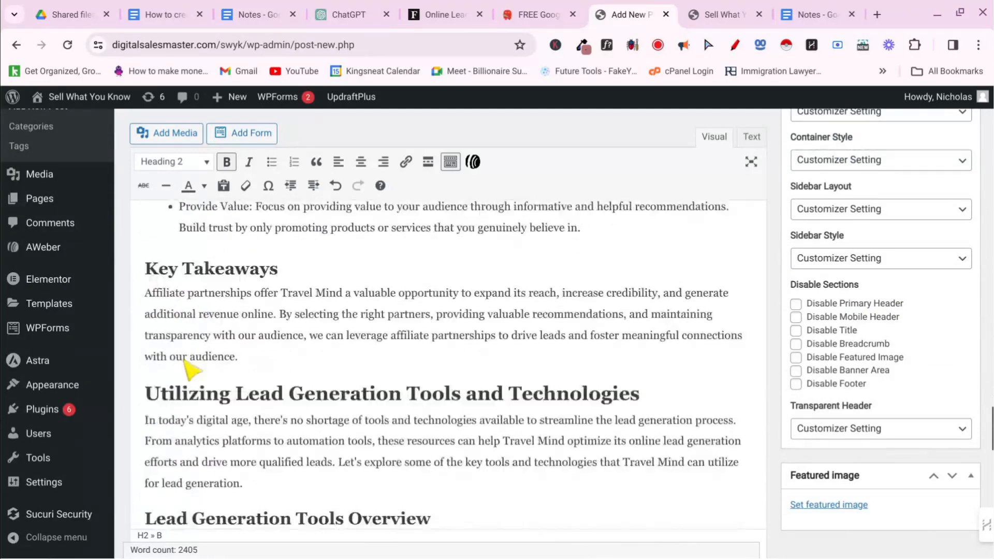
scroll(188, 370, "down", 10)
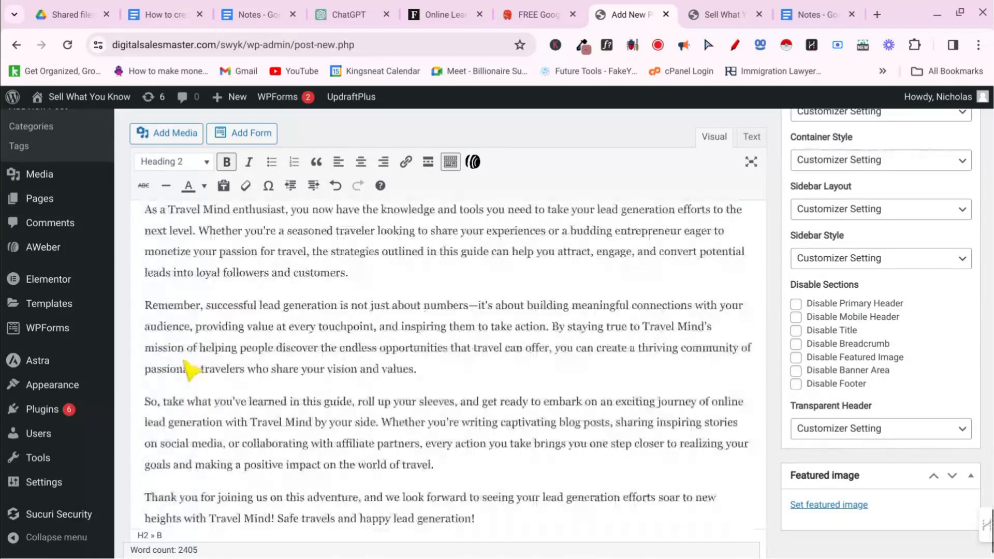
scroll(189, 375, "up", 15)
scroll(182, 365, "up", 20)
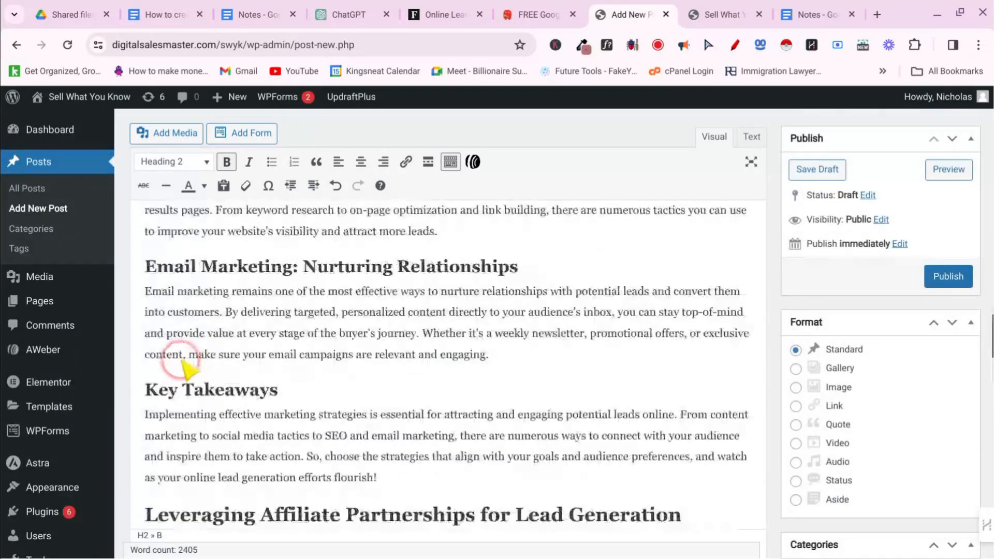
scroll(189, 368, "up", 4)
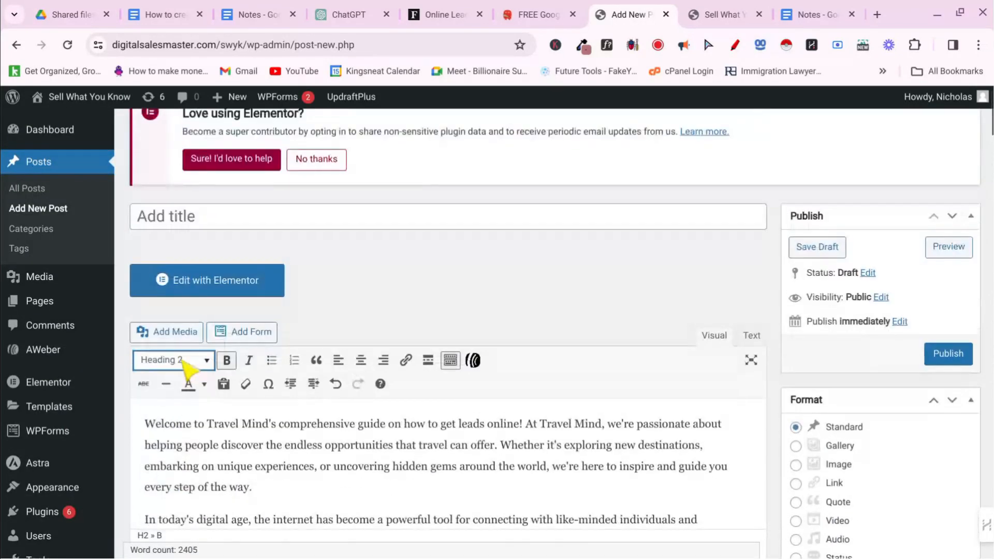
Copy the prompt asking for the best SEO titles of maximum 60 characters from the "How to create a profitable blog post using Ai" document.
left_click(200, 217)
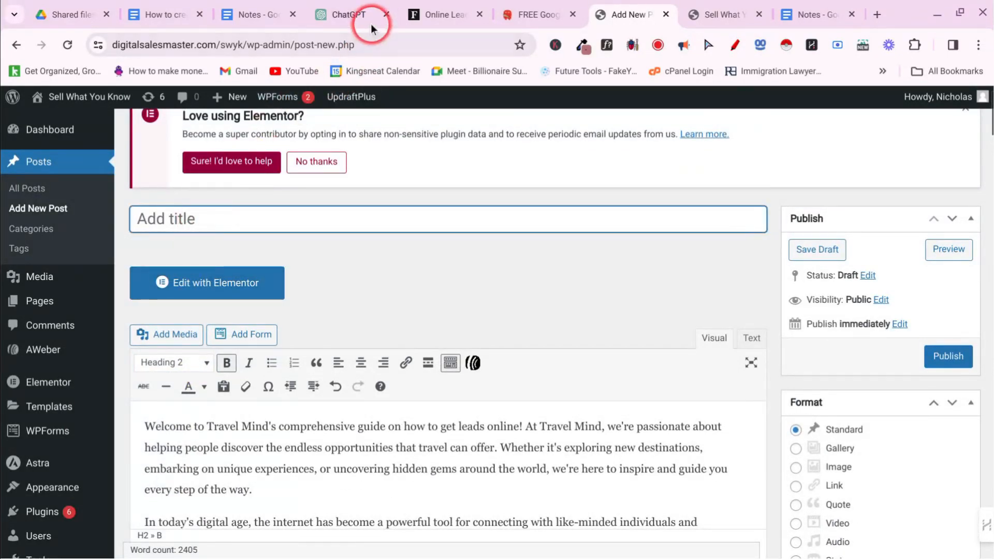
left_click(352, 15)
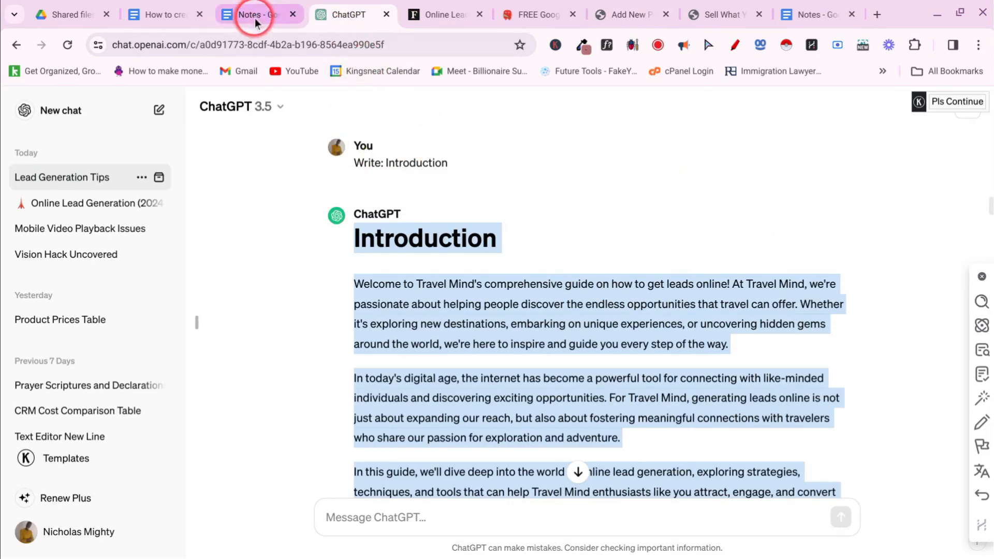
left_click(159, 15)
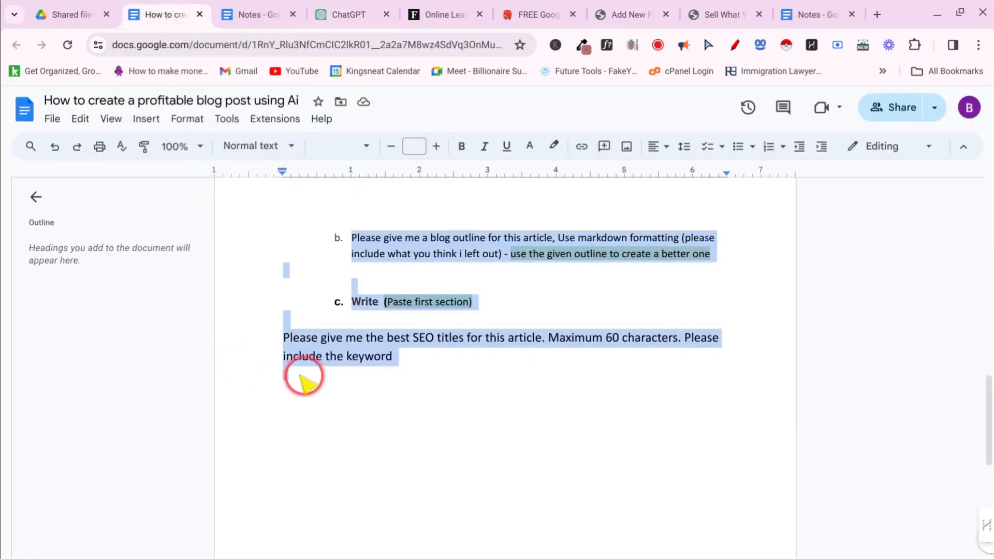
left_click(395, 400)
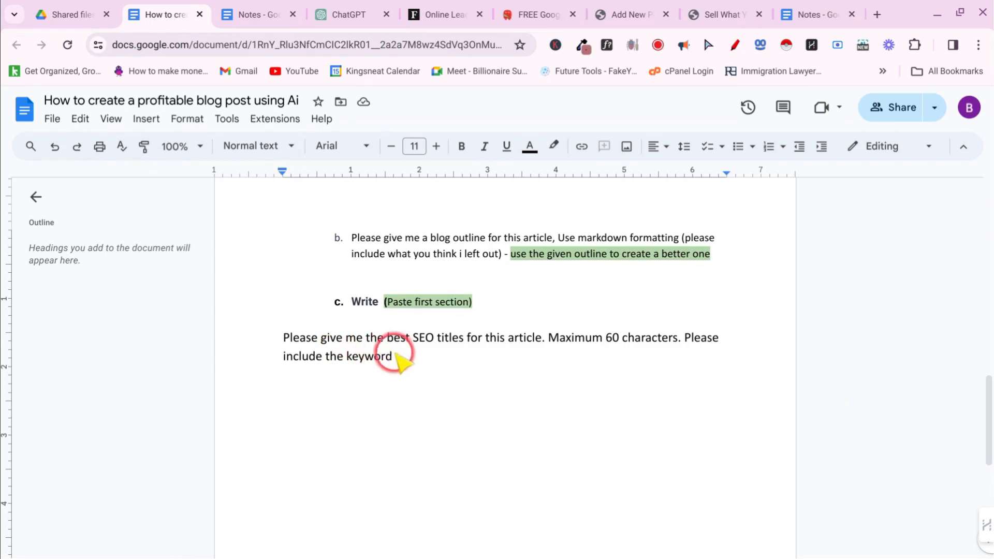
left_click_drag(400, 361, 265, 347)
key("ctrl+c")
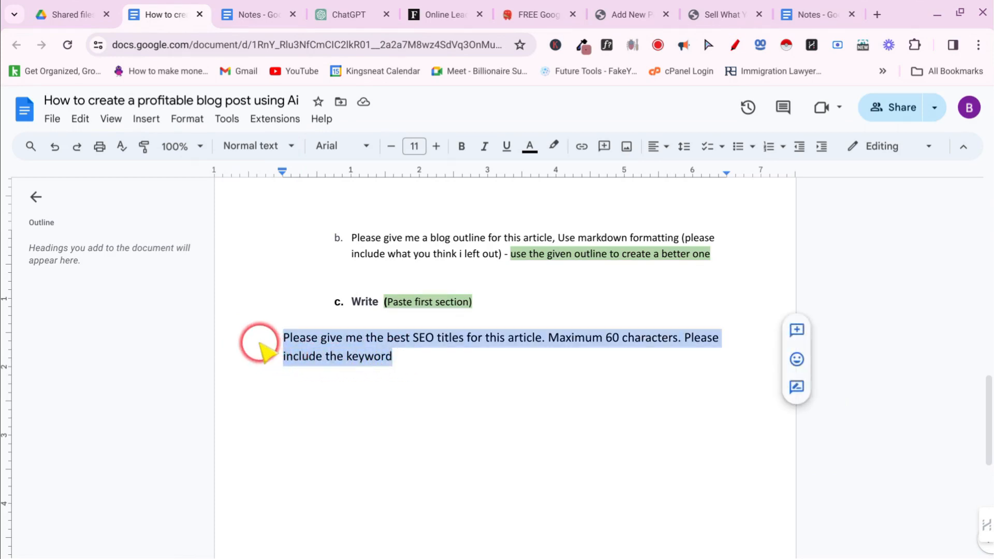
Send the copied SEO titles prompt in the existing ChatGPT lead generation conversation.
left_click(323, 17)
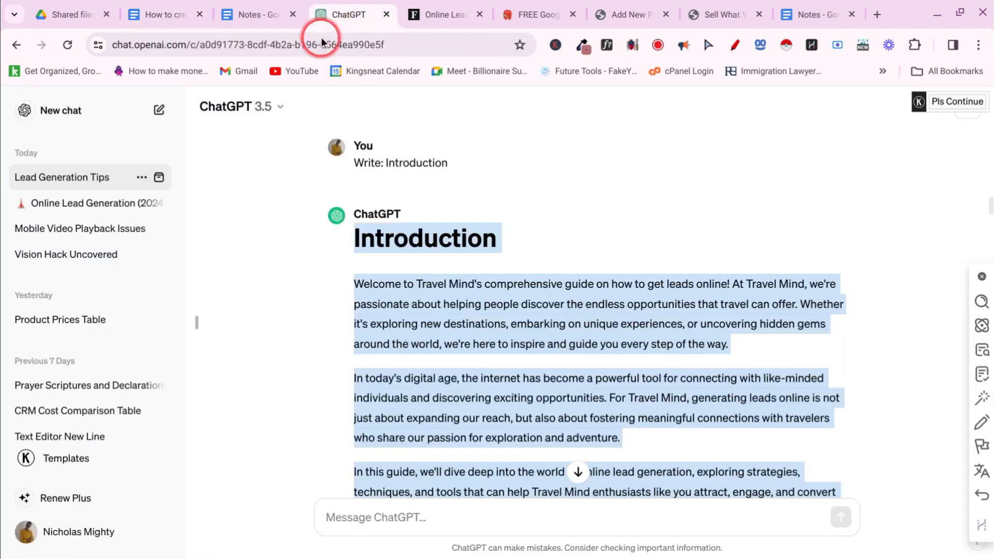
left_click(365, 509)
key("ctrl+v")
key("Return")
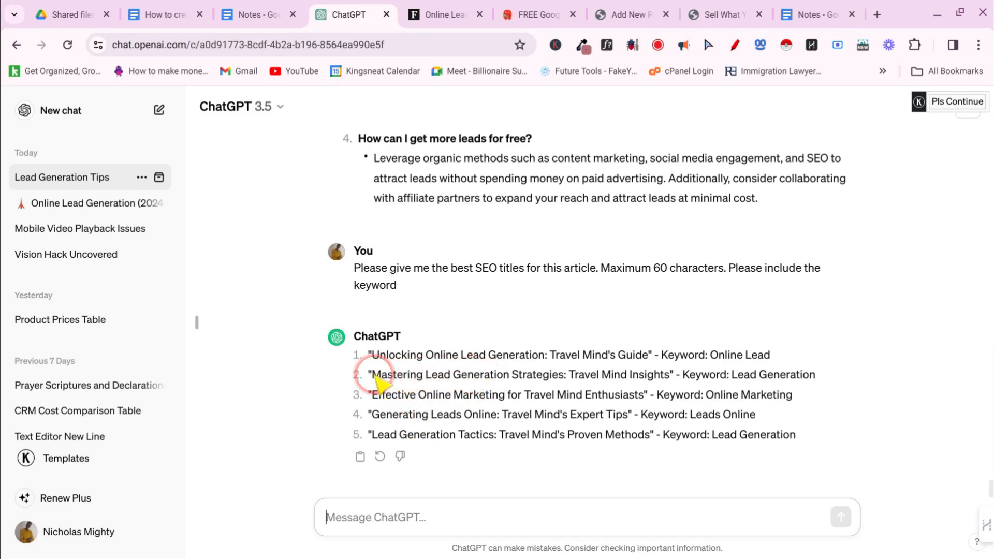
Copy the second suggested title into the WordPress post title and edit it to "Mastering Lead Generation Strategies - Generate leads on autopilot".
left_click_drag(374, 377, 813, 378)
key("ctrl+c")
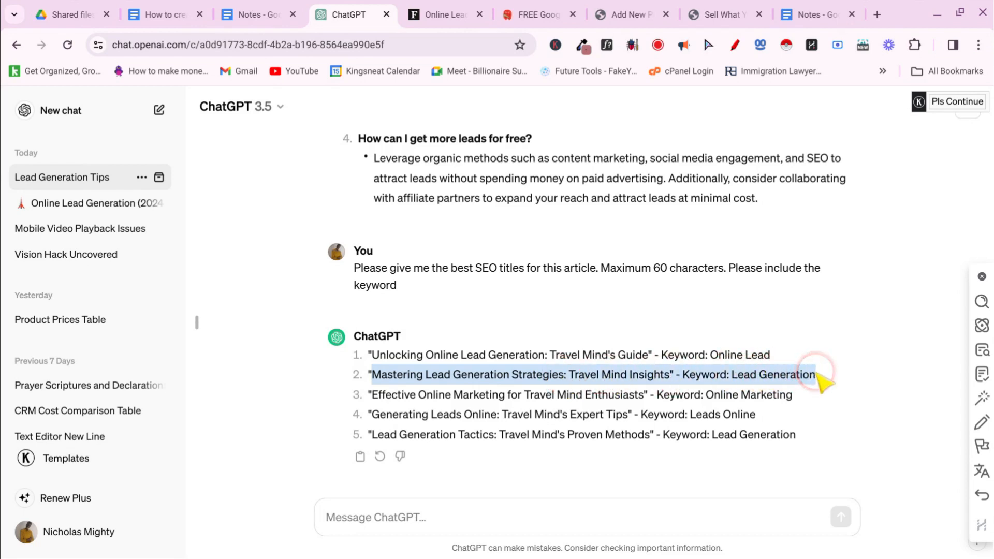
left_click(244, 13)
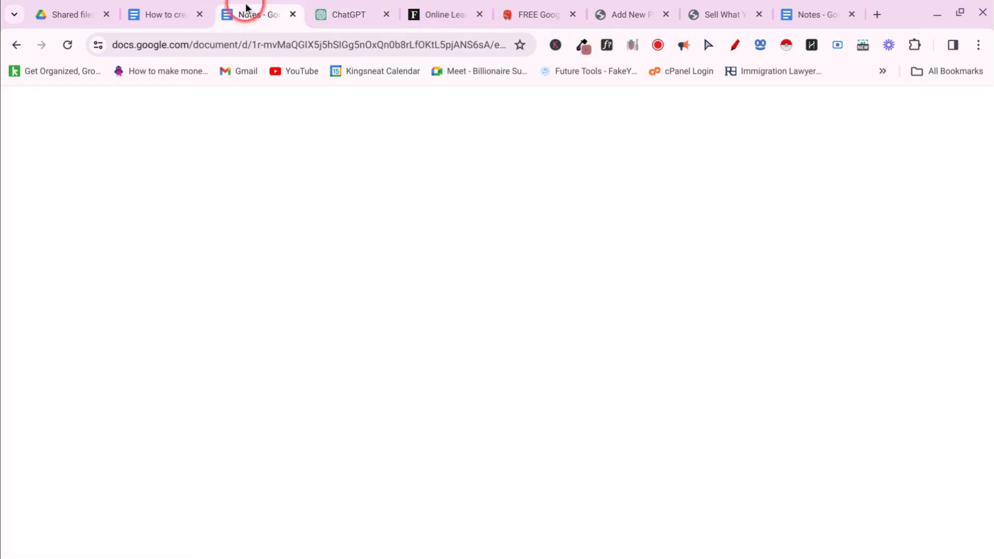
left_click(618, 17)
left_click(368, 240)
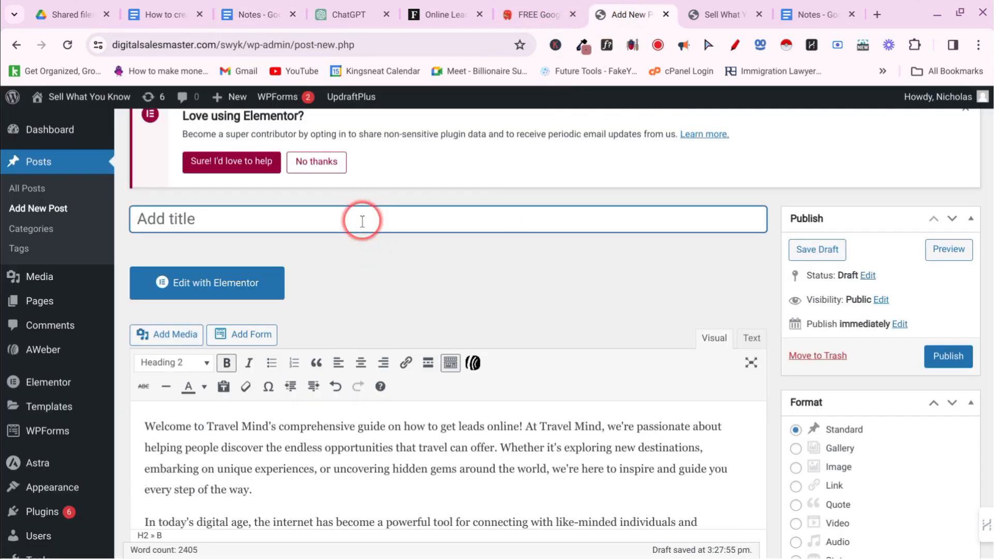
key("ctrl+v")
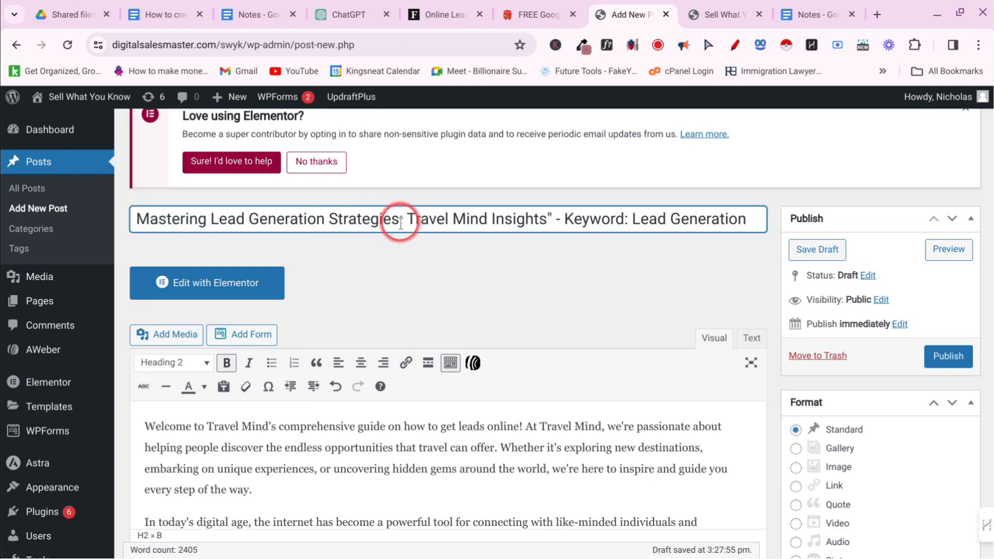
left_click_drag(400, 223, 760, 222)
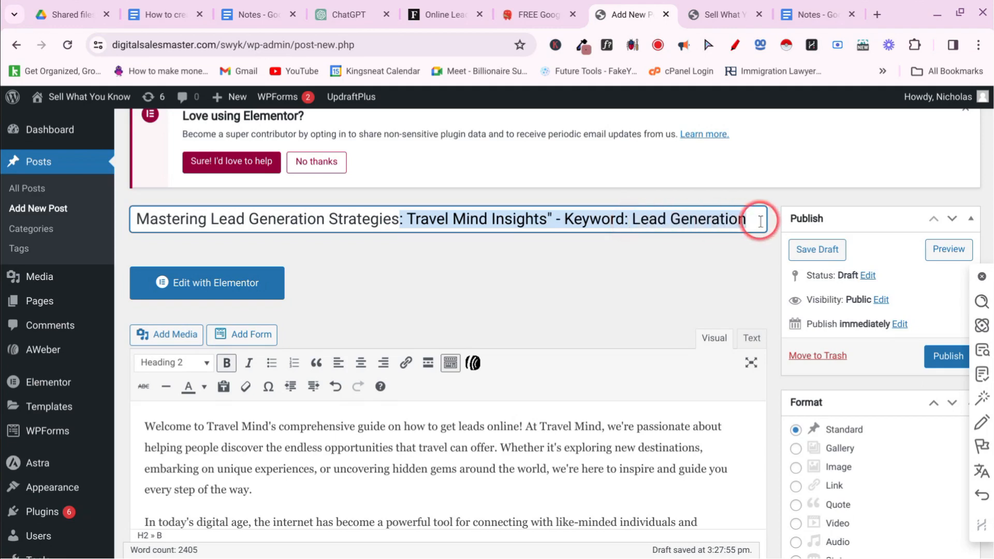
key("BackSpace")
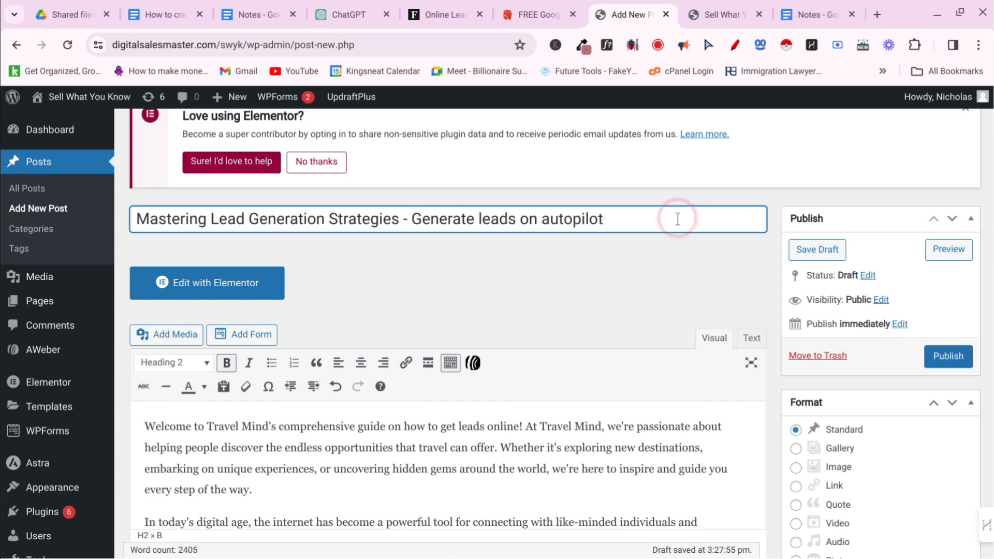
scroll(466, 327, "down", 1)
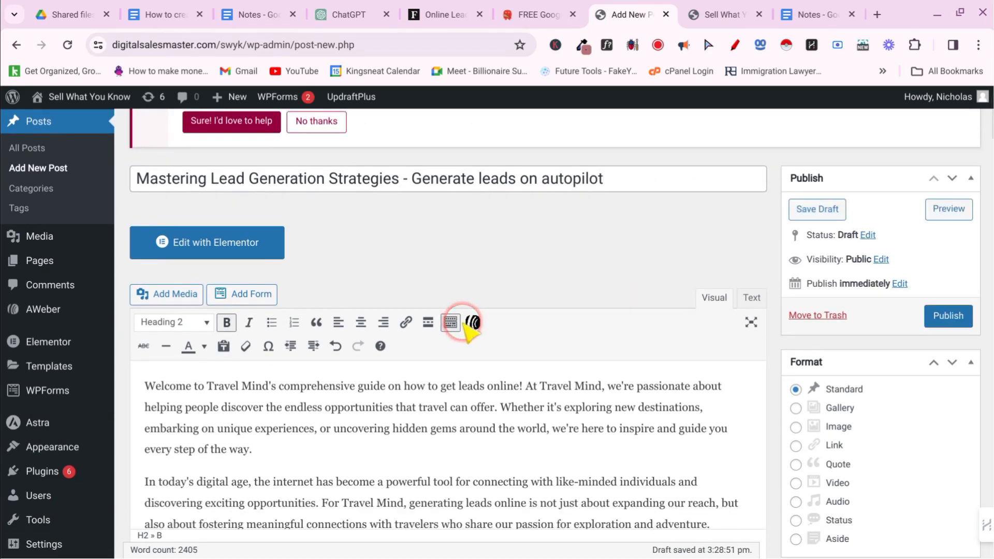
scroll(62, 401, "down", 2)
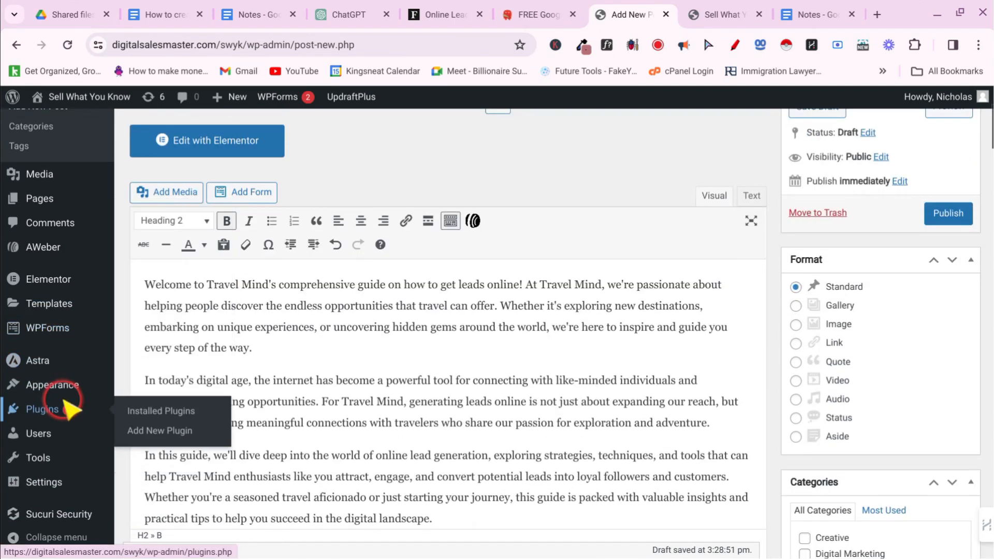
mouse_move(58, 494)
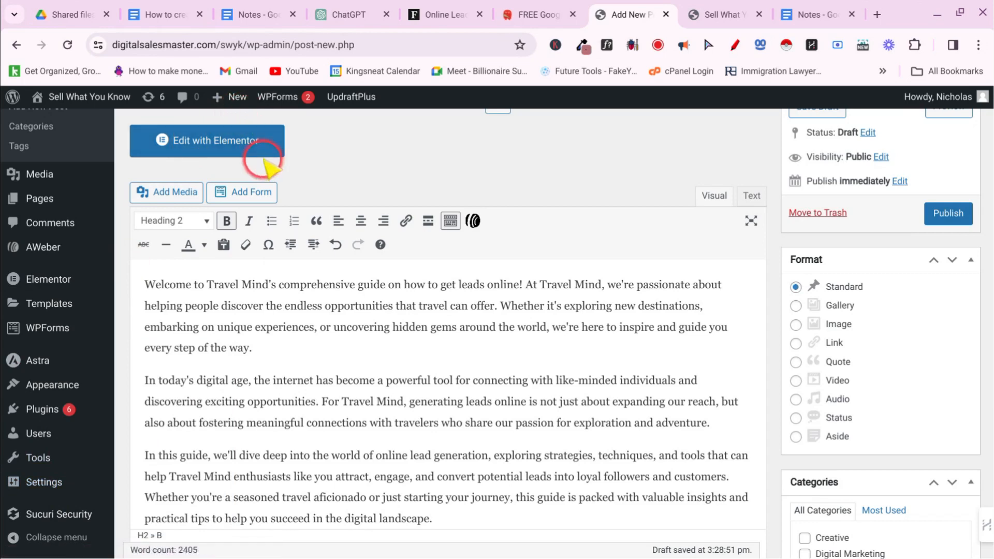
mouse_move(76, 417)
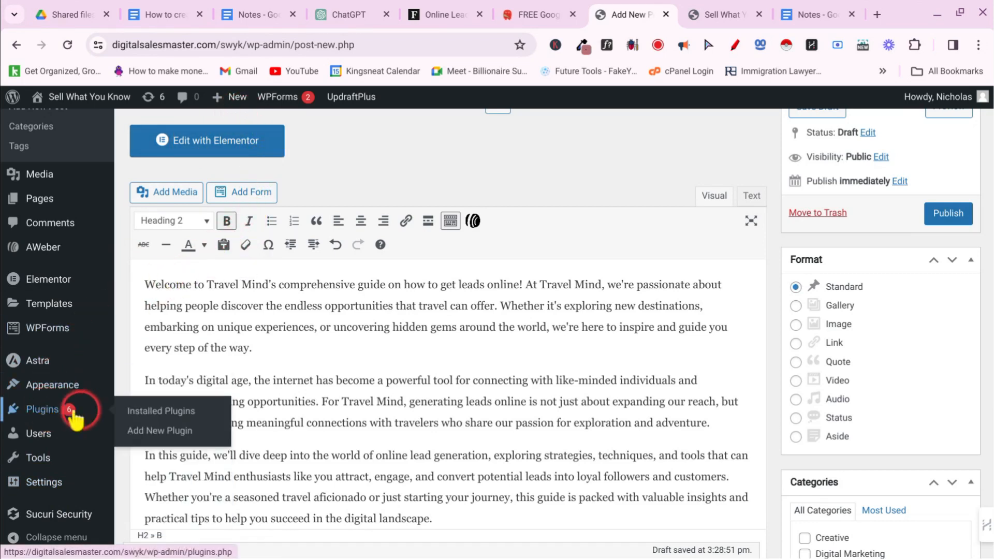
Look back through the ChatGPT lead generation conversation to its opening prompt to check the target keyword.
left_click(336, 14)
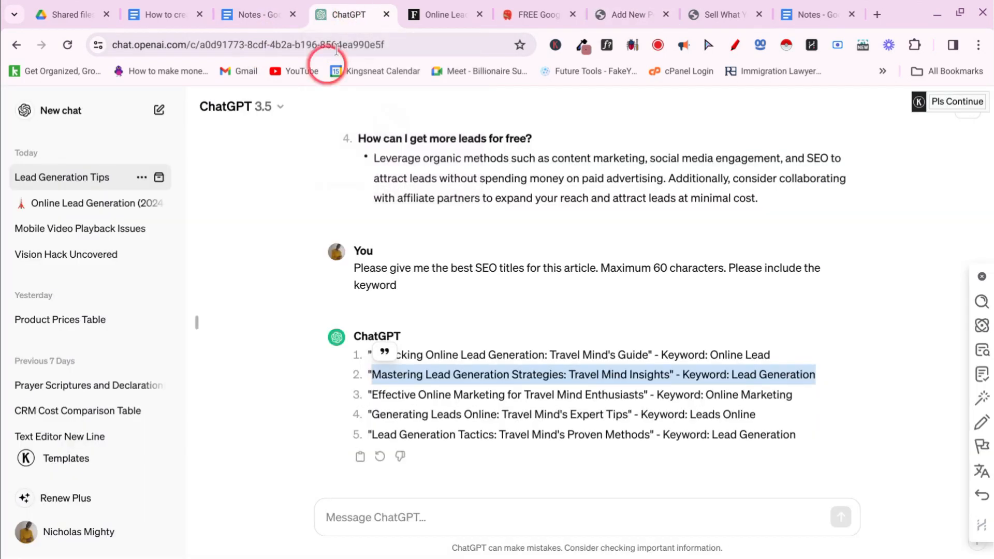
scroll(409, 362, "up", 20)
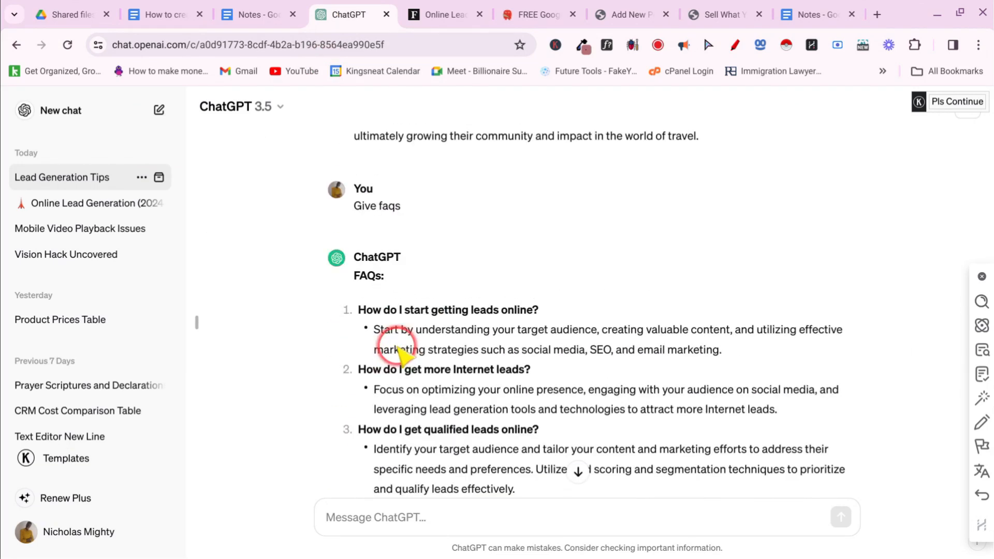
scroll(404, 354, "up", 8)
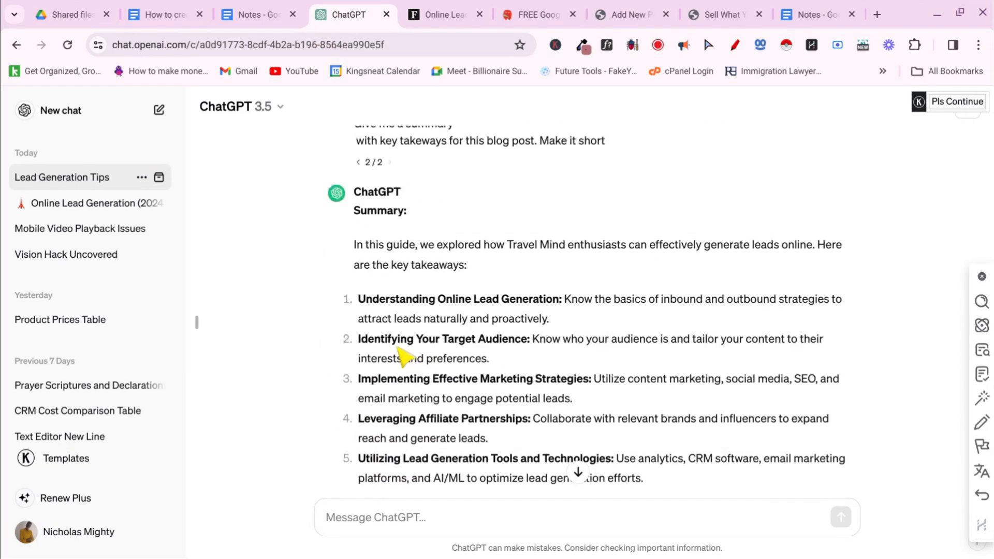
scroll(388, 232, "up", 10)
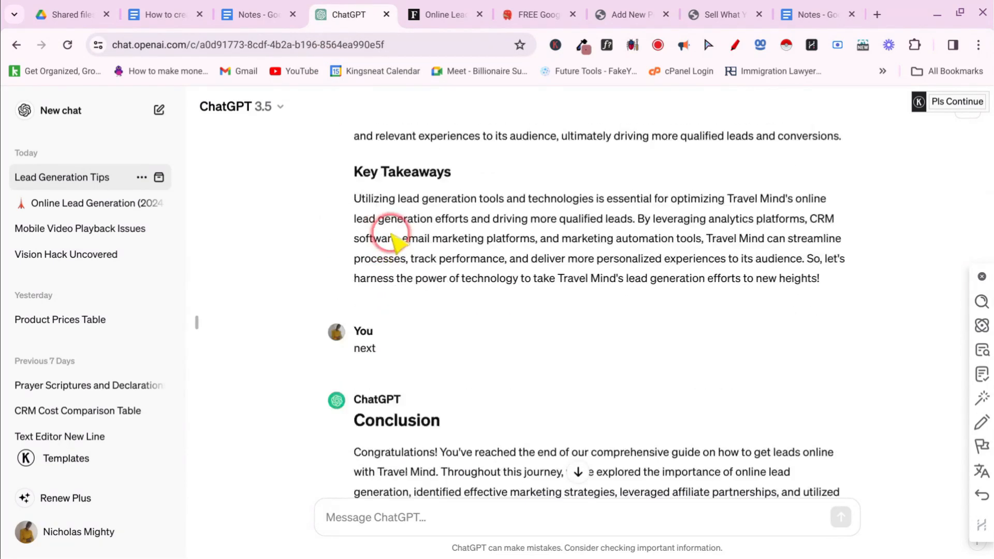
left_click(286, 21)
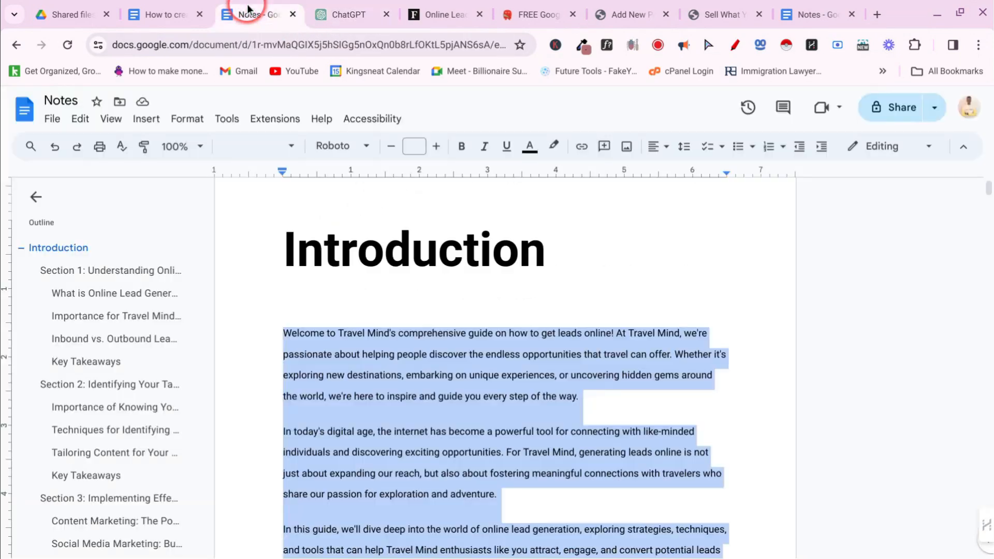
left_click(171, 12)
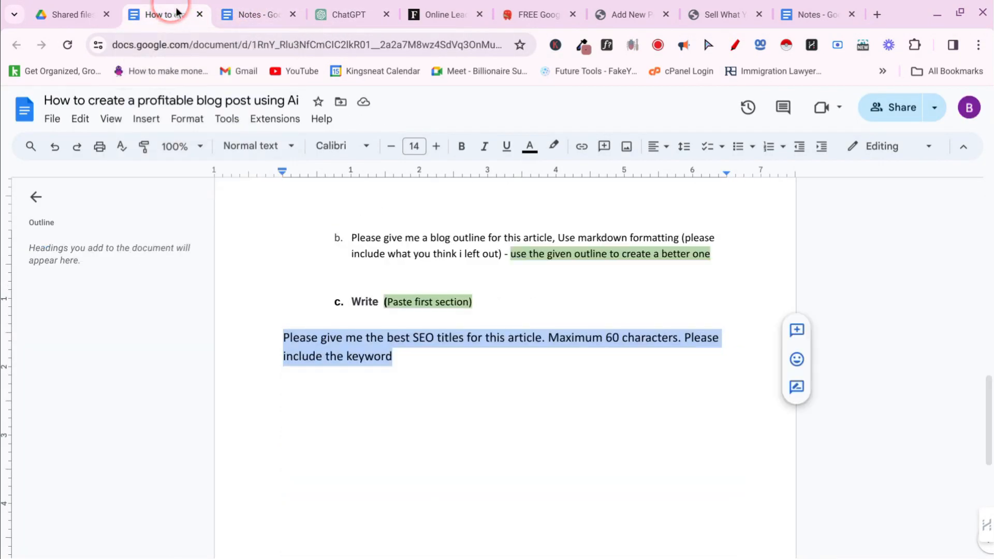
left_click(334, 18)
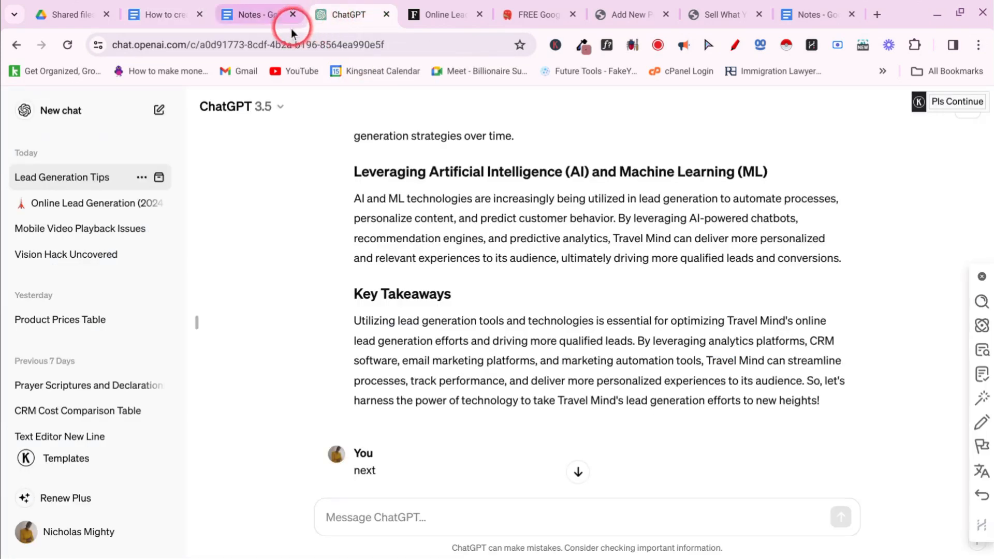
scroll(469, 272, "up", 4)
scroll(468, 272, "up", 15)
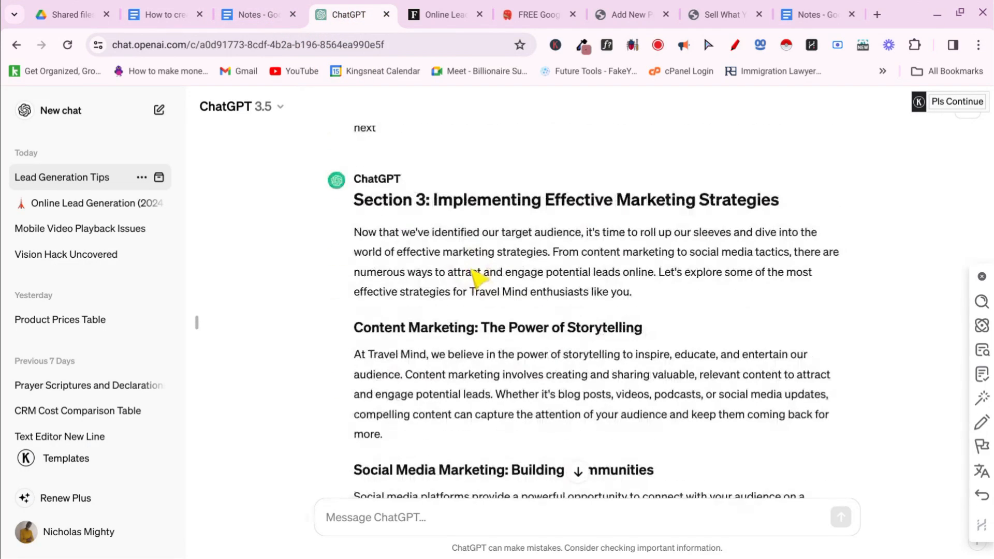
scroll(472, 270, "up", 15)
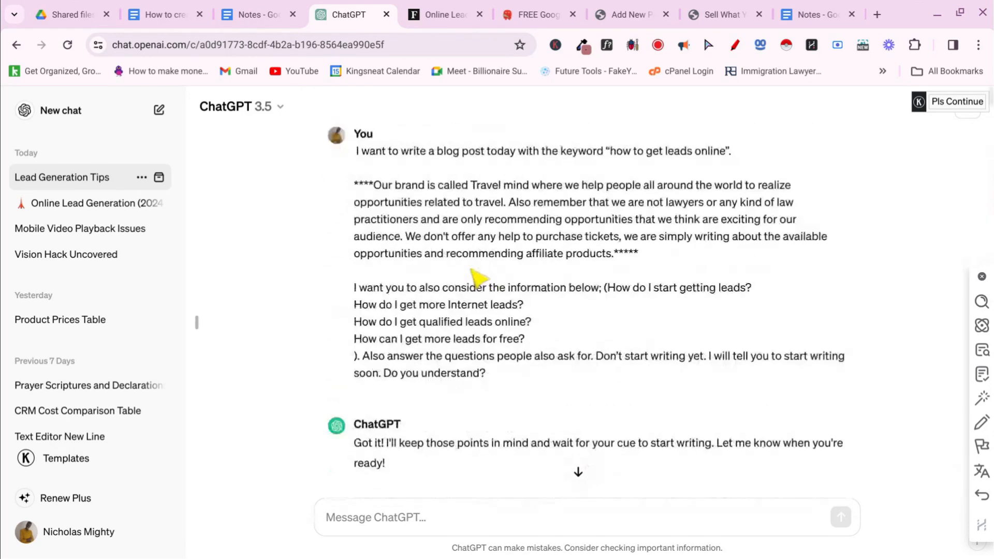
Check the WordPress post's title and article text for the keyword "how to get leads online".
left_click(626, 16)
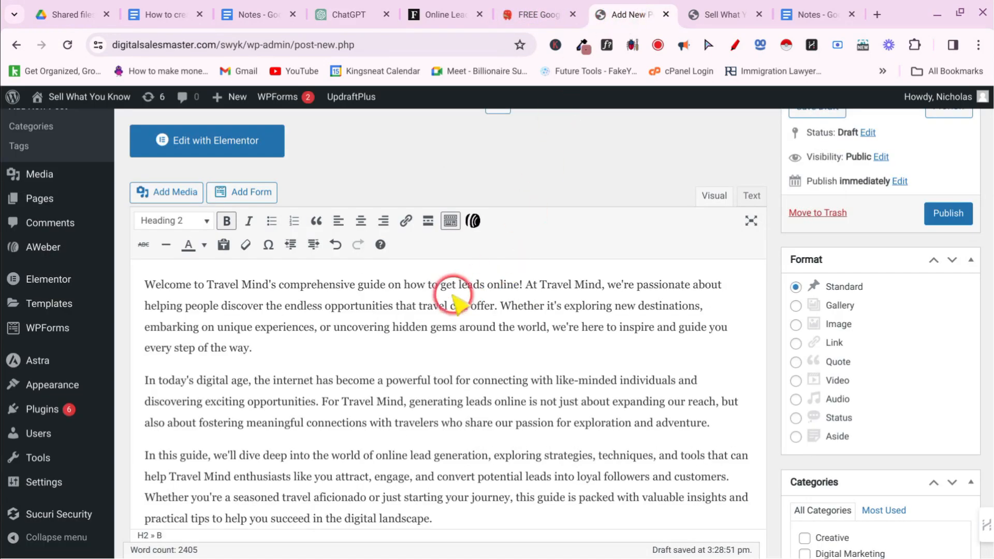
scroll(337, 244, "up", 4)
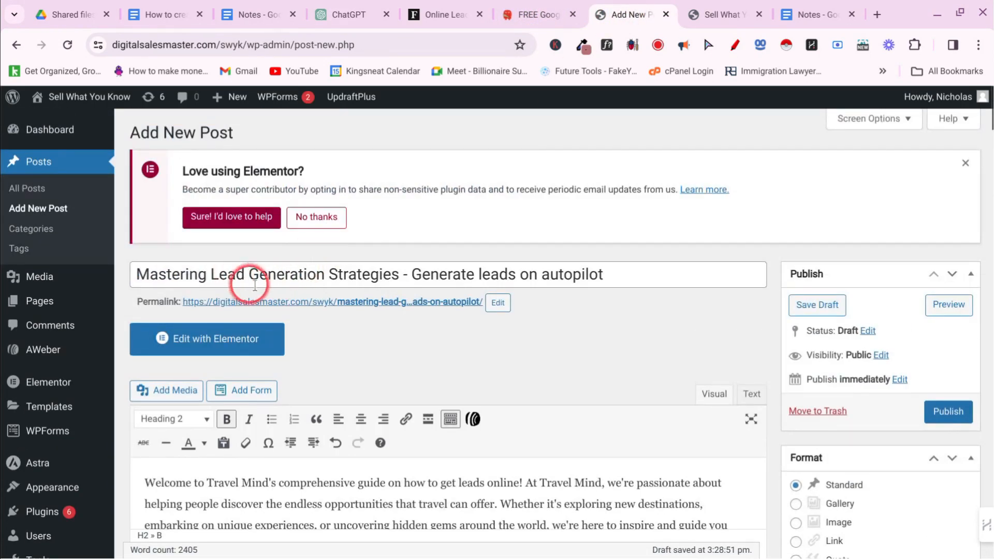
scroll(439, 280, "down", 4)
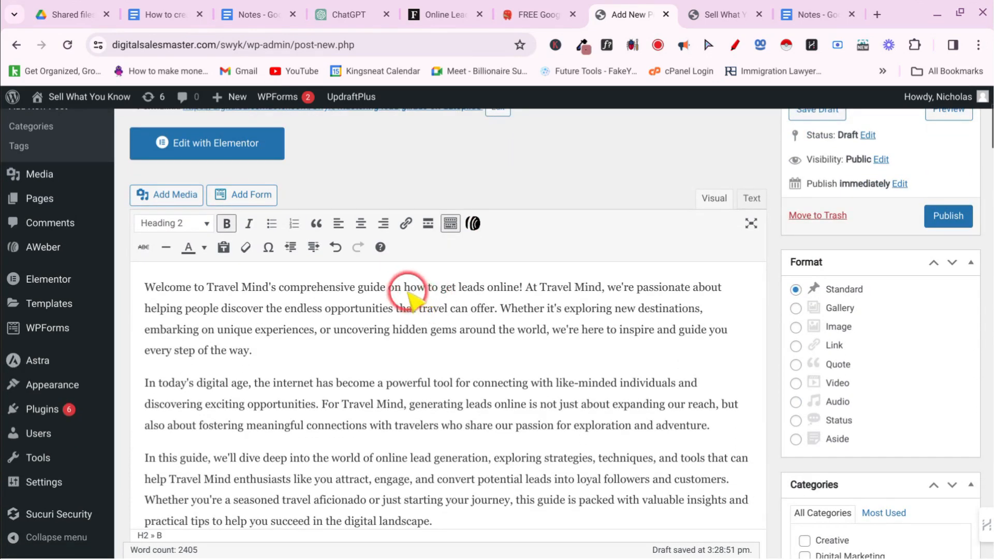
left_click_drag(404, 287, 497, 289)
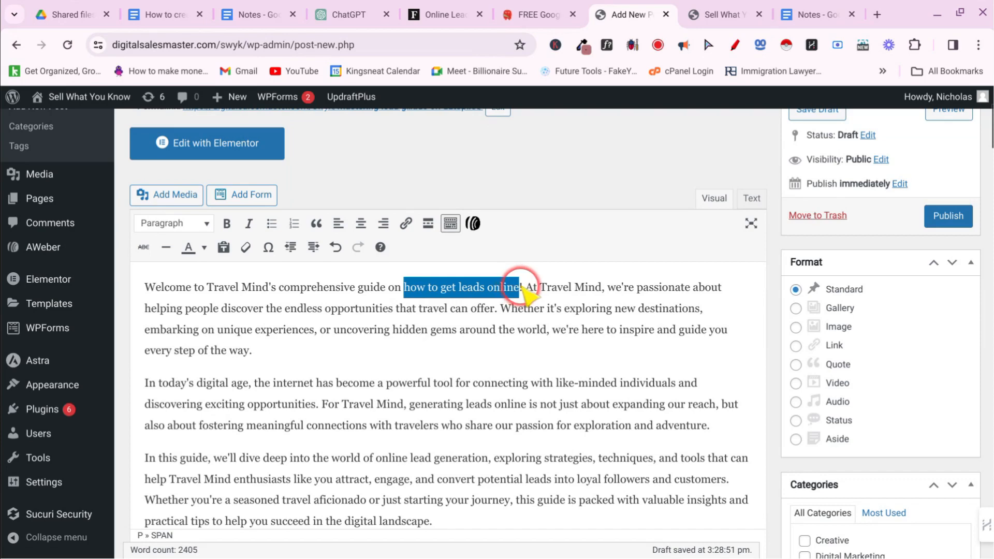
scroll(411, 251, "down", 15)
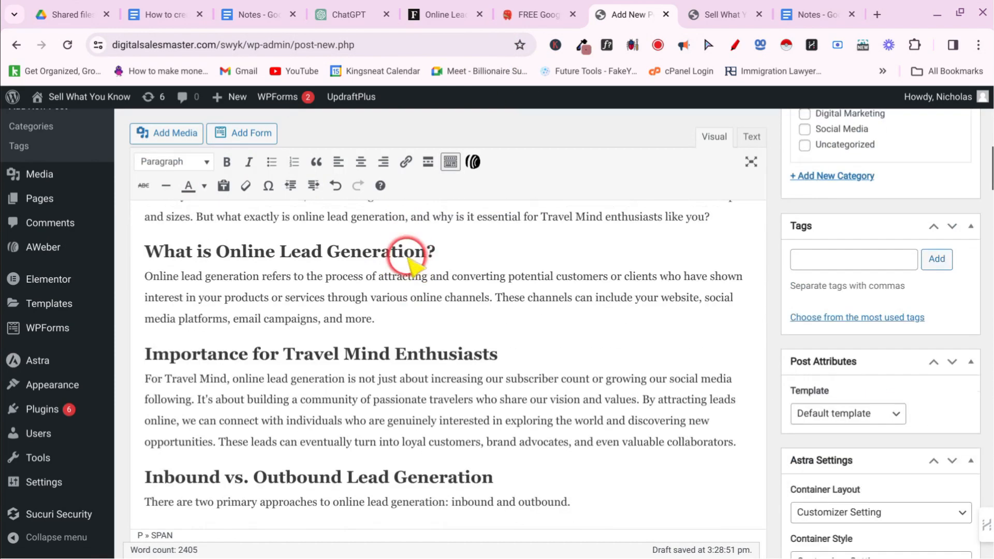
scroll(429, 259, "down", 20)
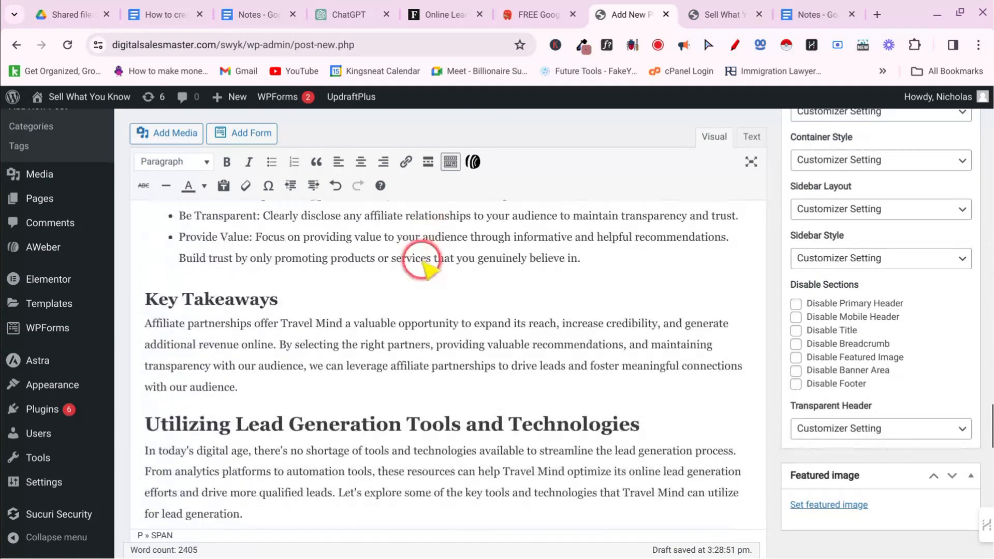
scroll(423, 262, "down", 15)
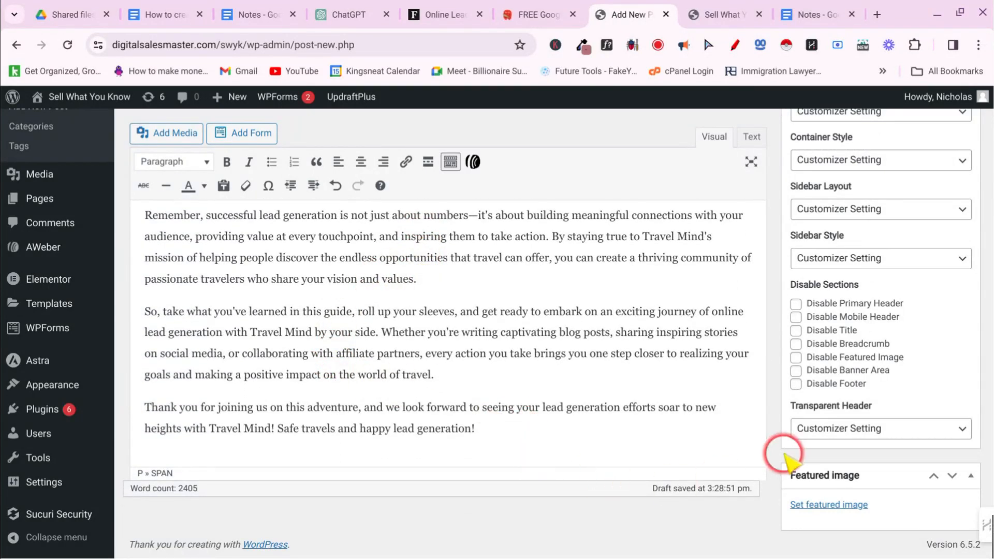
Save the lead generation post as a draft.
scroll(562, 520, "up", 5)
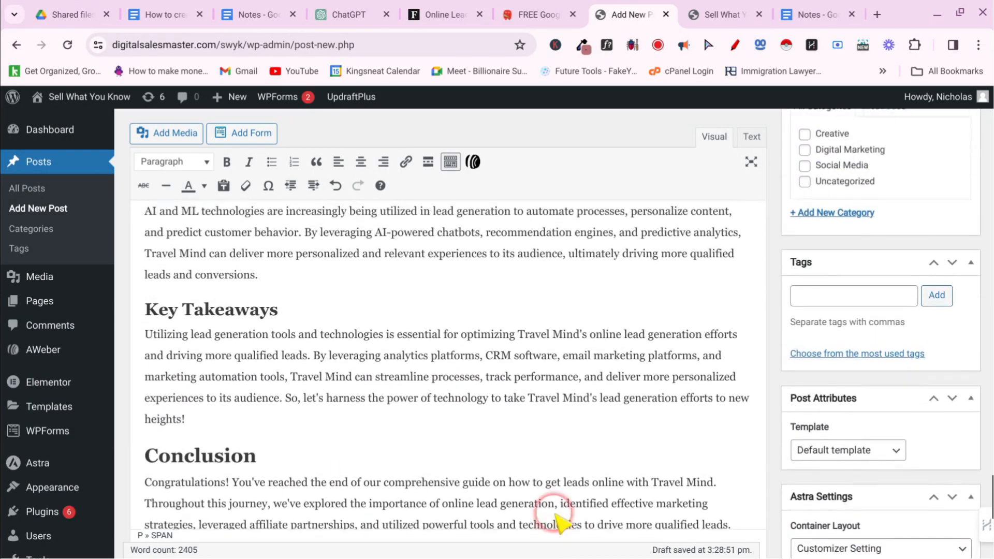
scroll(557, 515, "up", 8)
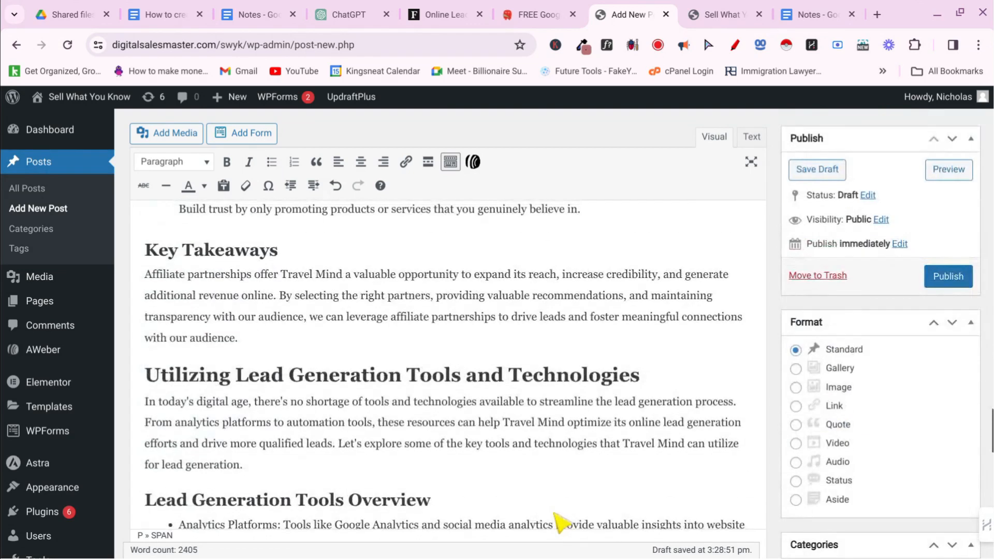
left_click(938, 277)
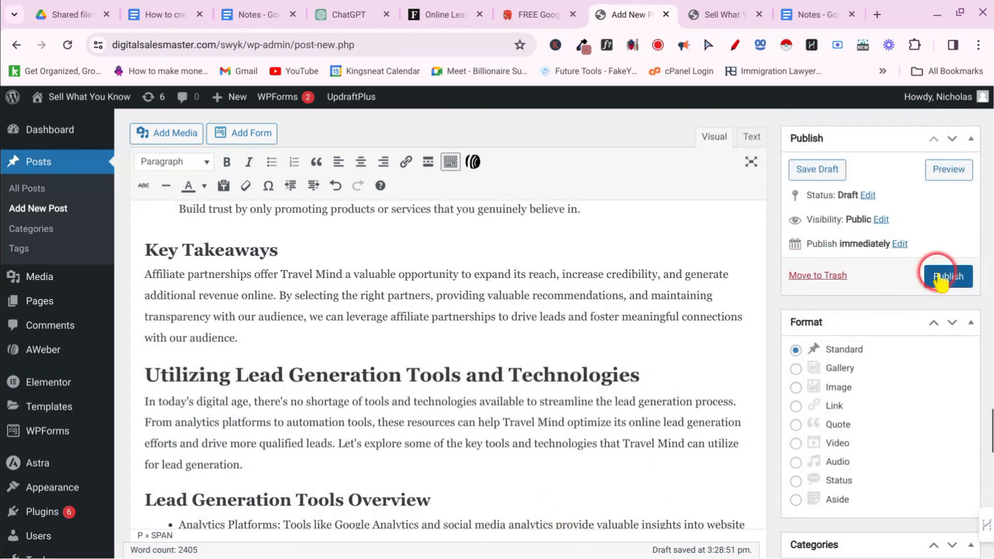
left_click(827, 170)
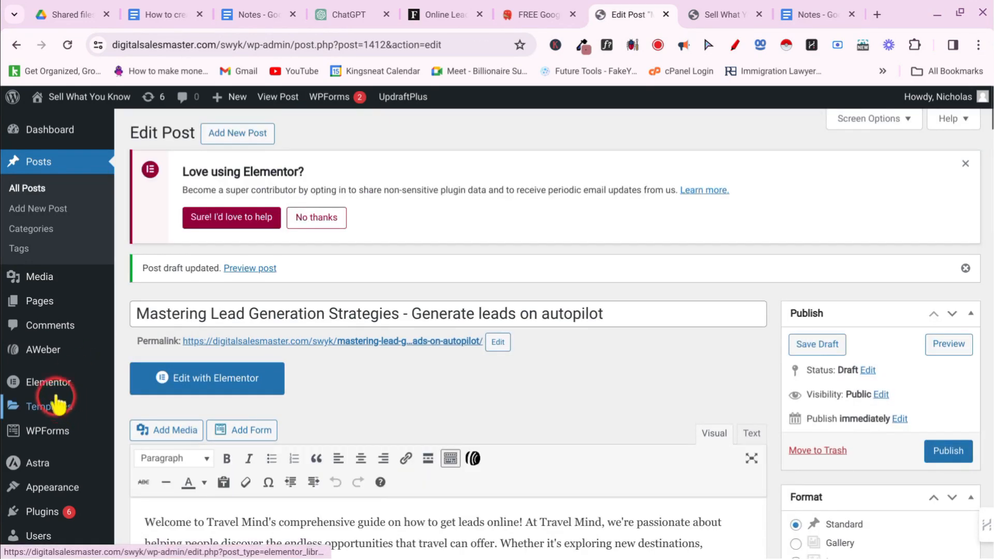
Search the WordPress plugins available to add for "yoast".
scroll(57, 399, "down", 2)
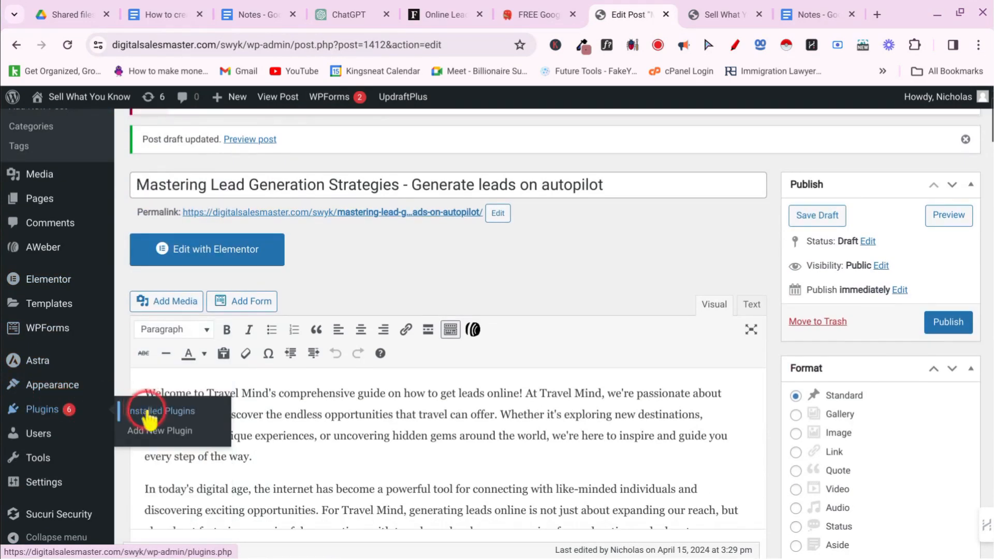
left_click(155, 430)
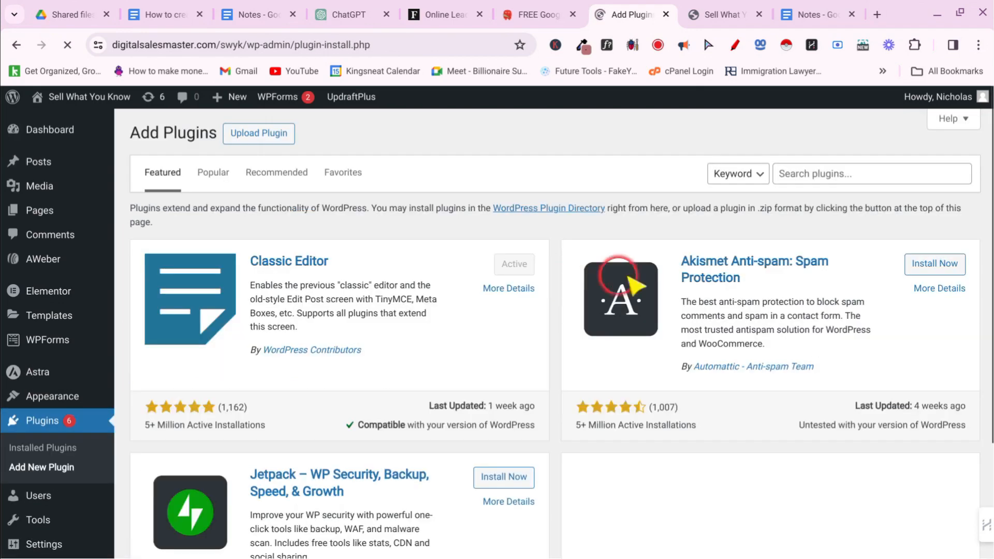
left_click(826, 174)
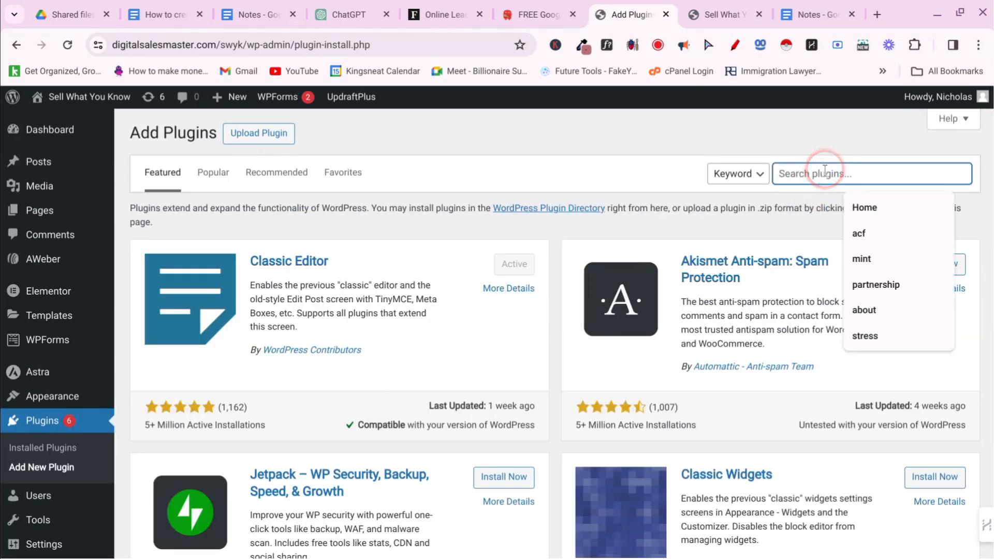
type("yoast")
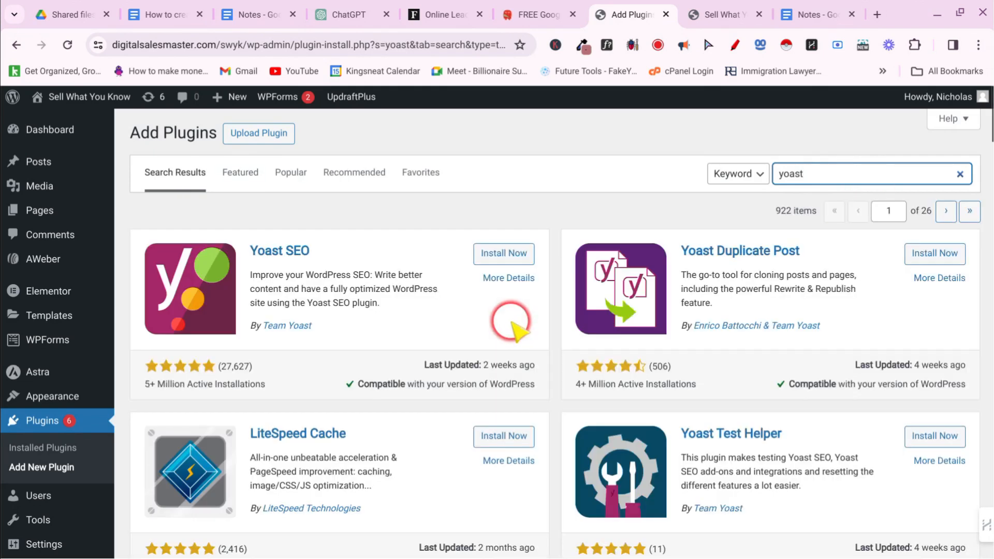
Install and activate the Yoast SEO plugin.
left_click(490, 254)
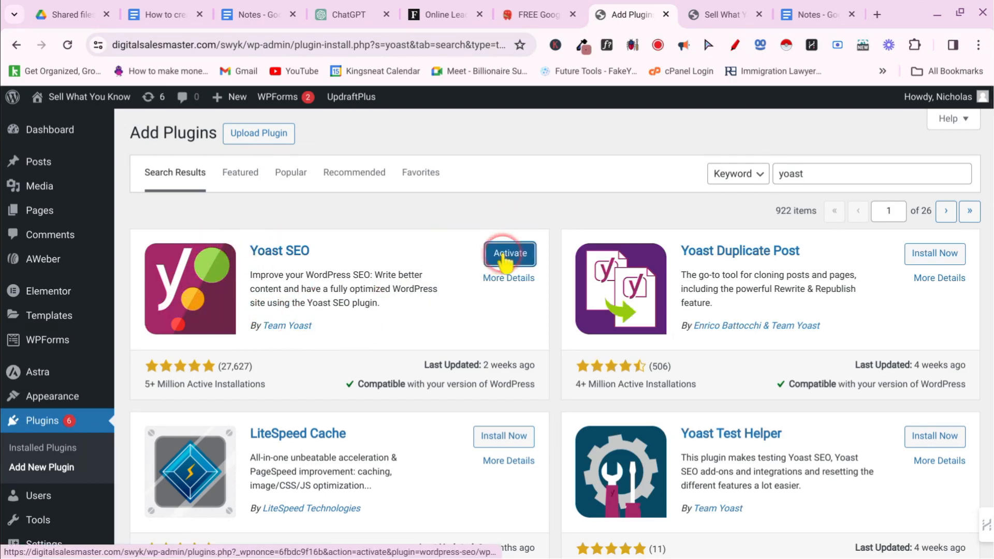
left_click(504, 259)
scroll(67, 278, "down", 2)
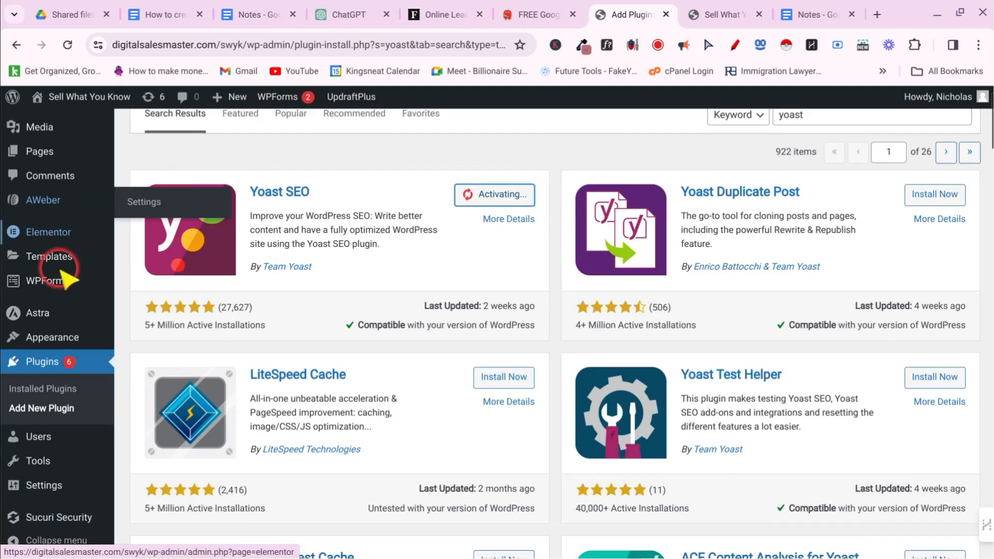
mouse_move(61, 270)
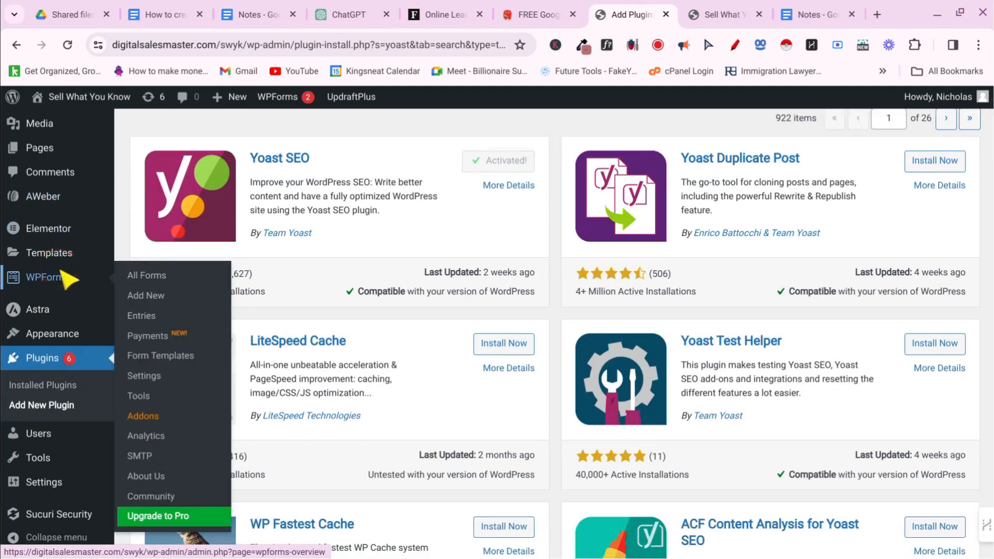
Decline Elementor's data-sharing request and skip the first-time configuration of Yoast SEO.
scroll(60, 272, "up", 2)
mouse_move(47, 165)
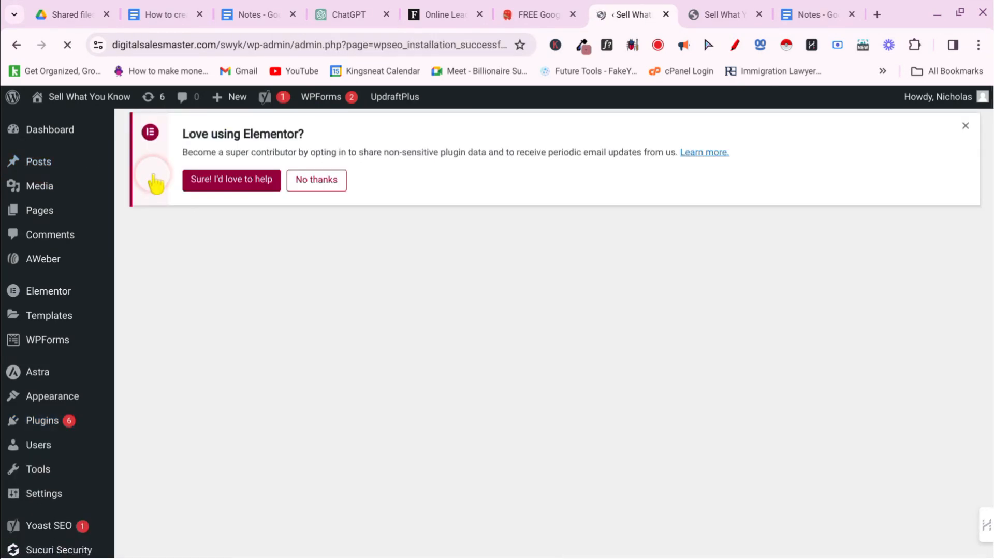
left_click(316, 186)
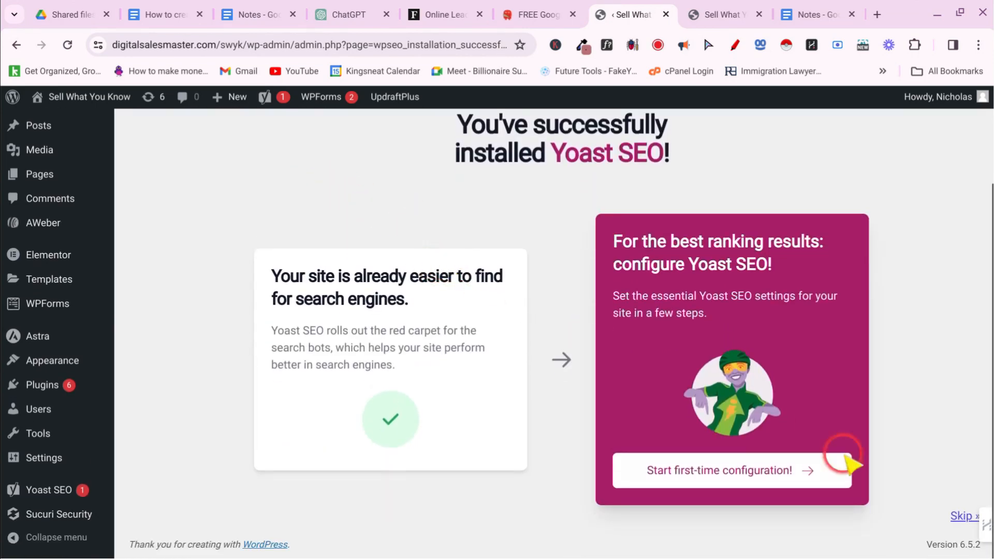
left_click(961, 516)
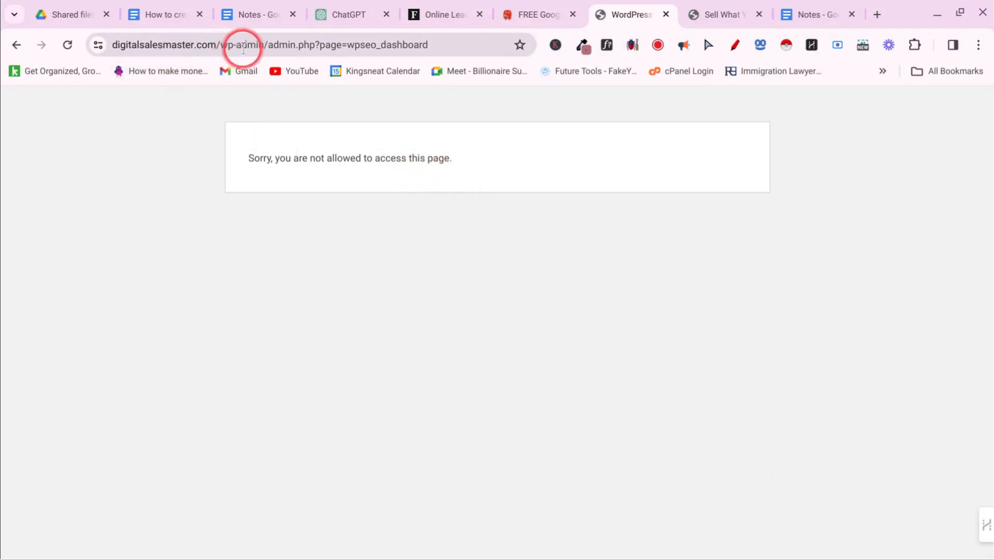
Load the site admin at digitalsalesmaster.com/wp-admin and open its list of all posts.
left_click_drag(269, 45, 604, 48)
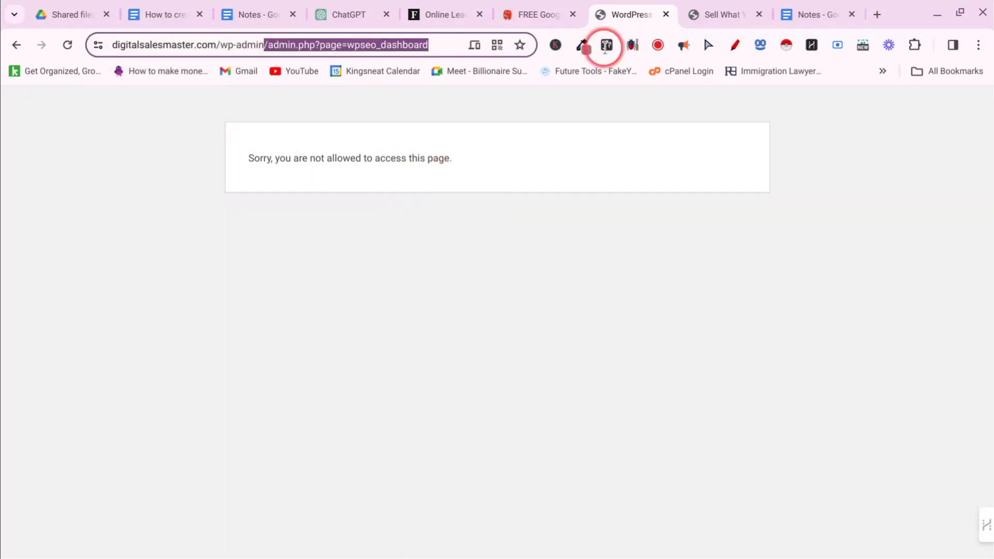
key("BackSpace")
key("Return")
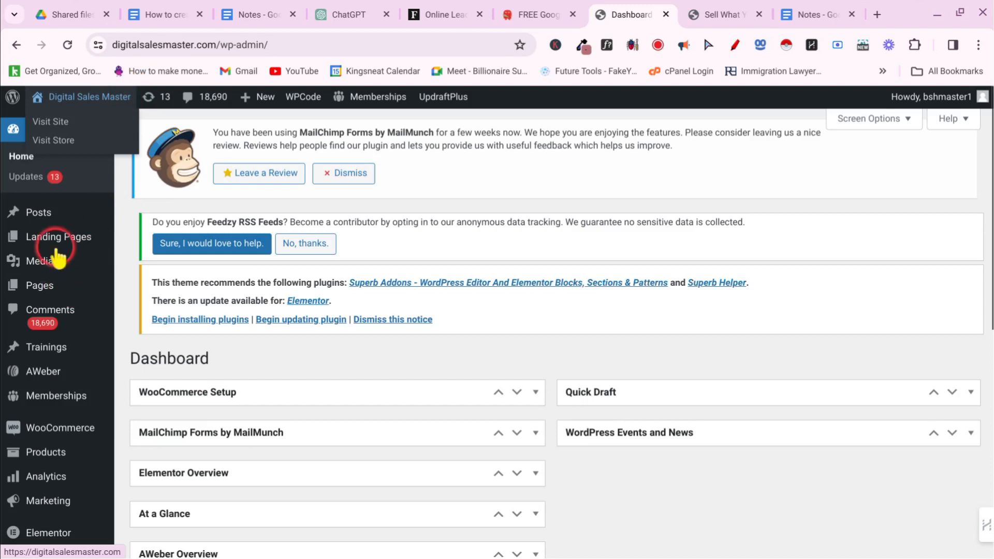
left_click(52, 217)
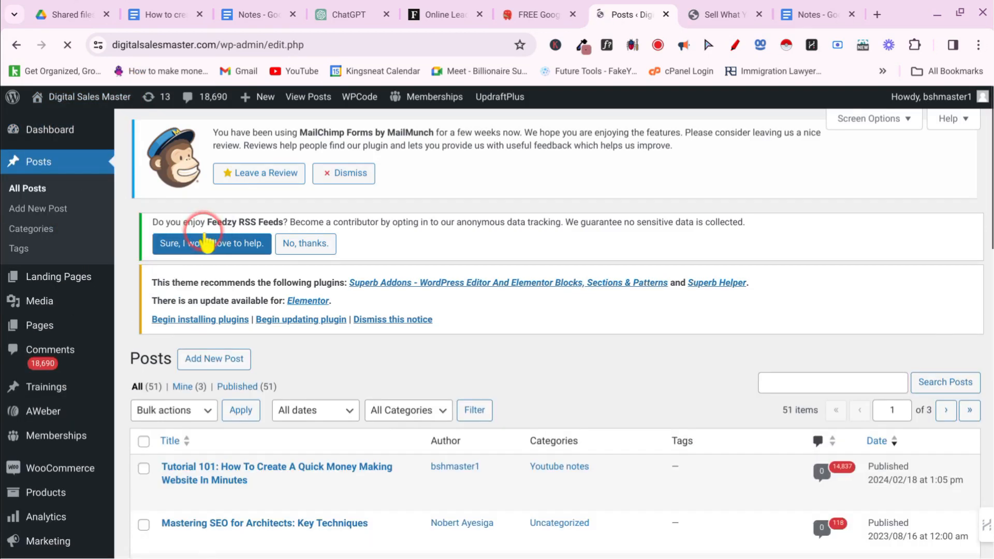
scroll(206, 238, "down", 2)
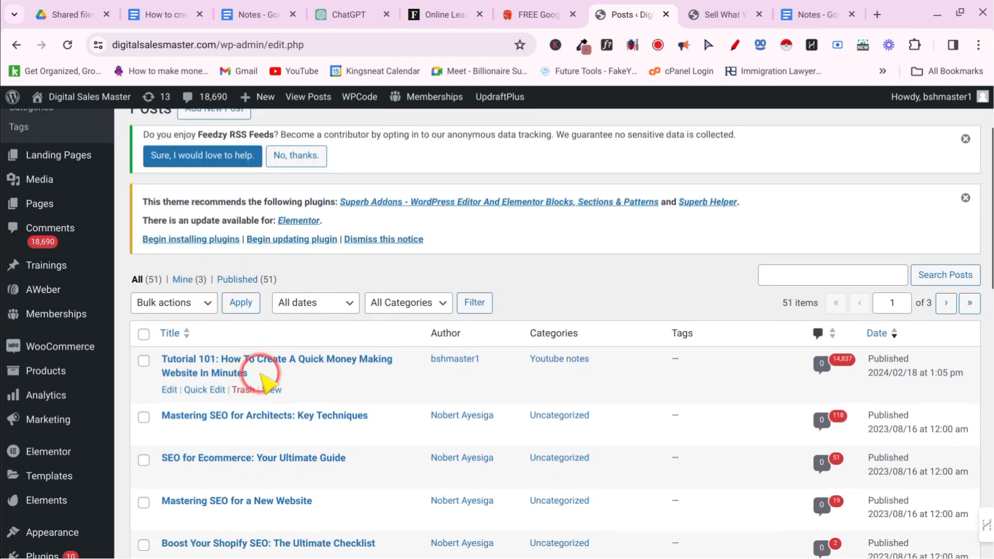
scroll(268, 383, "down", 1)
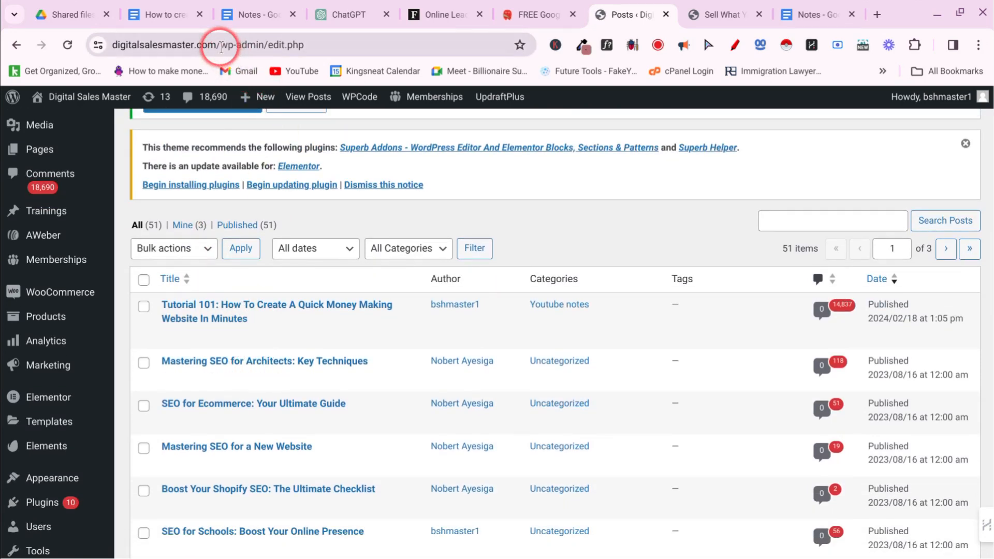
Switch to the Sell What You Know site, open its admin dashboard and close the other site's posts tab.
left_click_drag(221, 45, 415, 39)
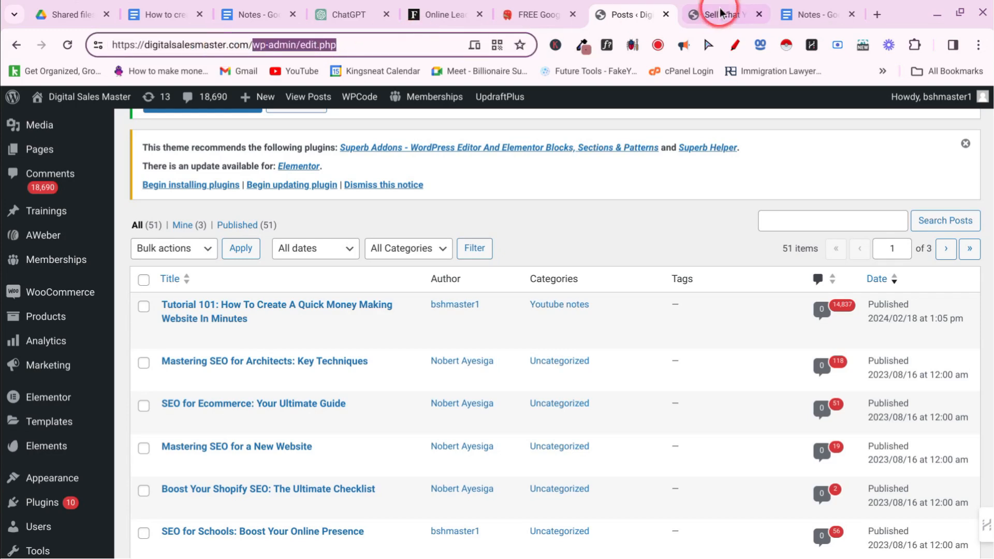
left_click(707, 16)
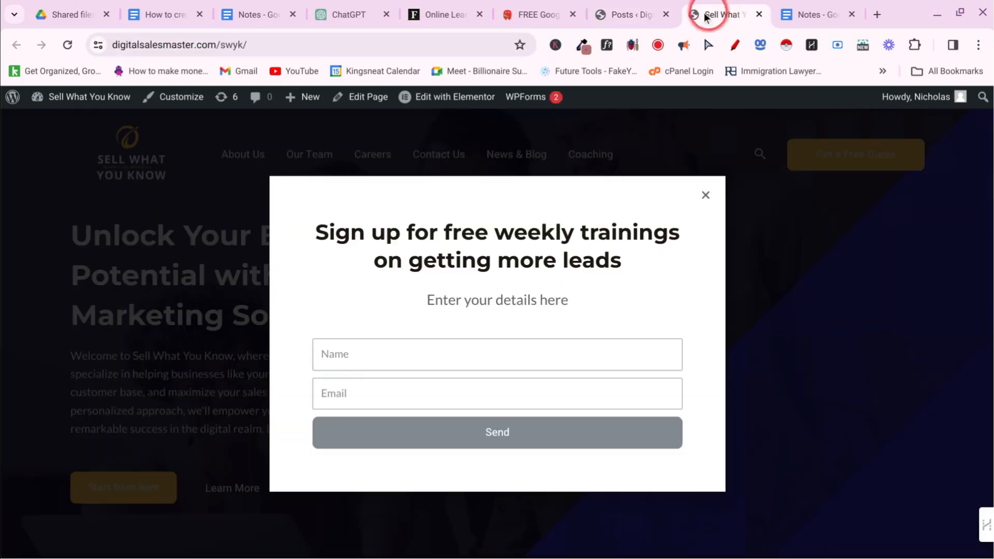
left_click(705, 195)
mouse_move(87, 101)
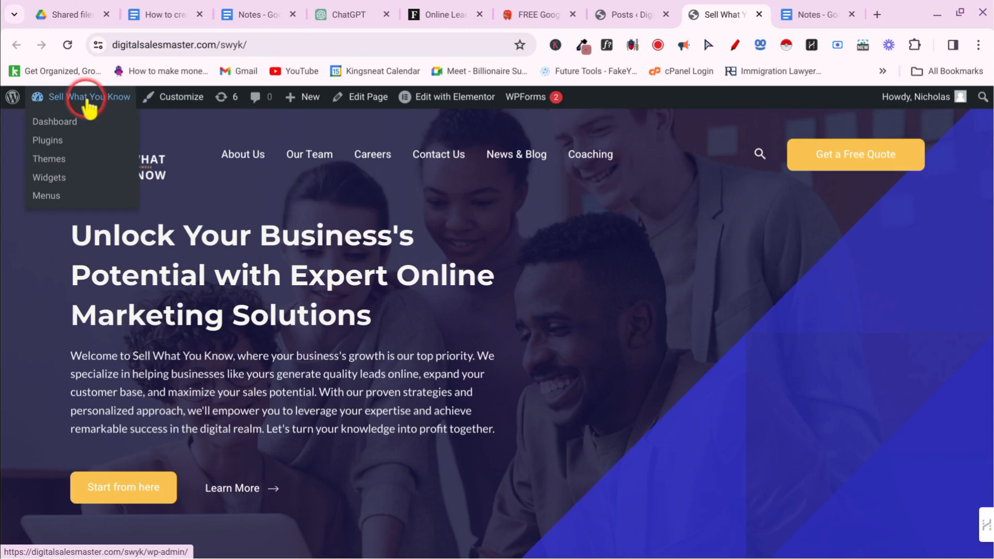
left_click(69, 124)
left_click(666, 15)
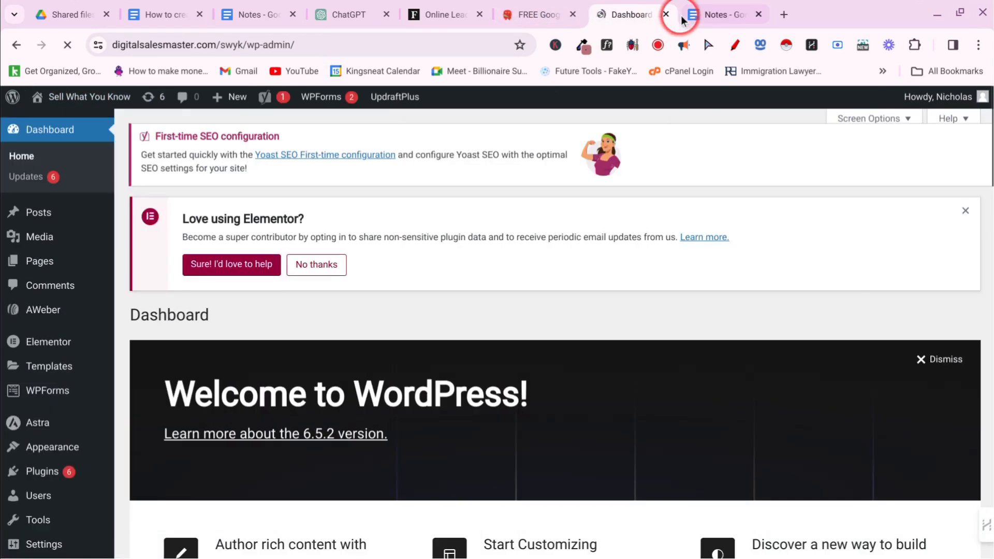
Open the draft post "Mastering Lead Generation Strategies – Generate leads on autopilot" from the site's posts for editing.
mouse_move(60, 235)
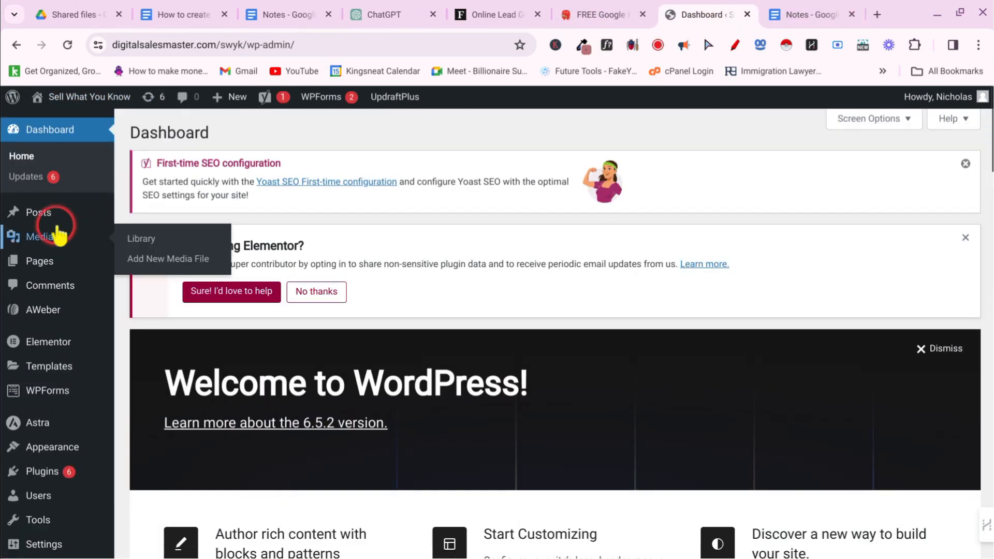
left_click(52, 218)
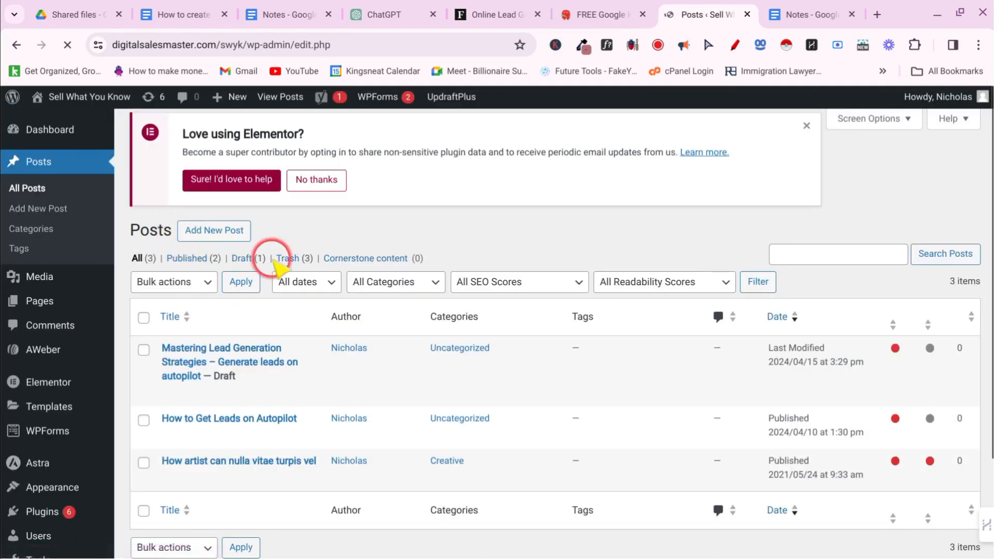
left_click(169, 392)
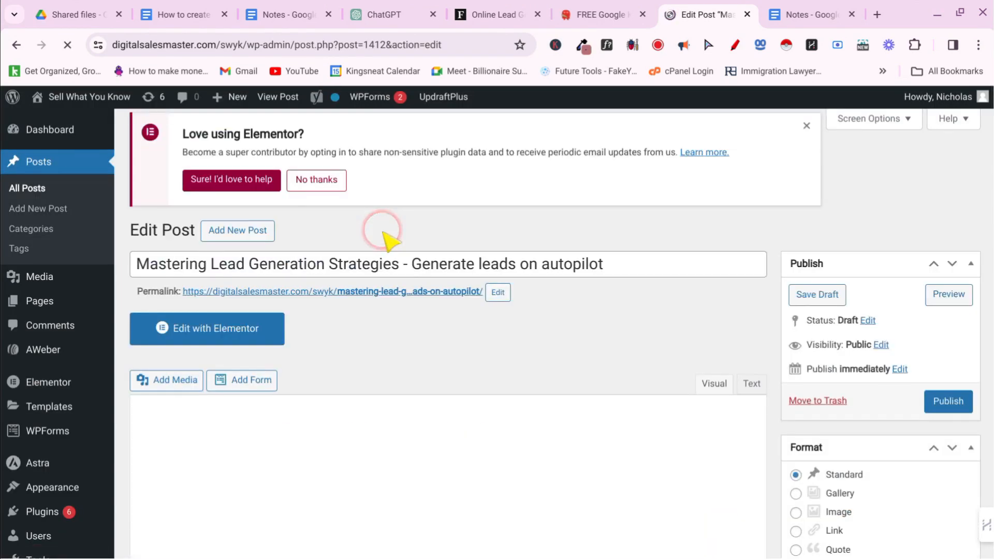
Set the post's Yoast SEO focus keyphrase to "how to get leads online".
scroll(770, 262, "down", 5)
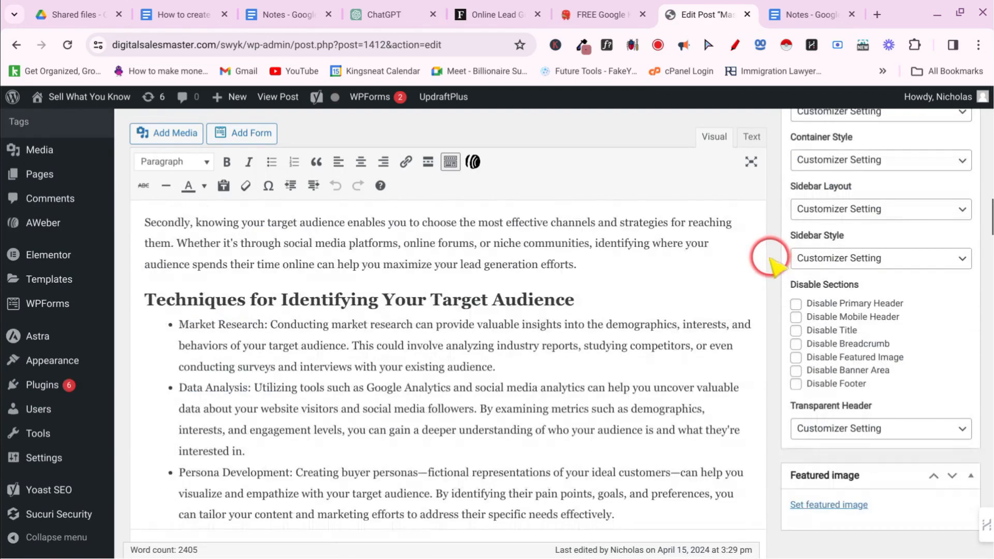
scroll(766, 259, "down", 20)
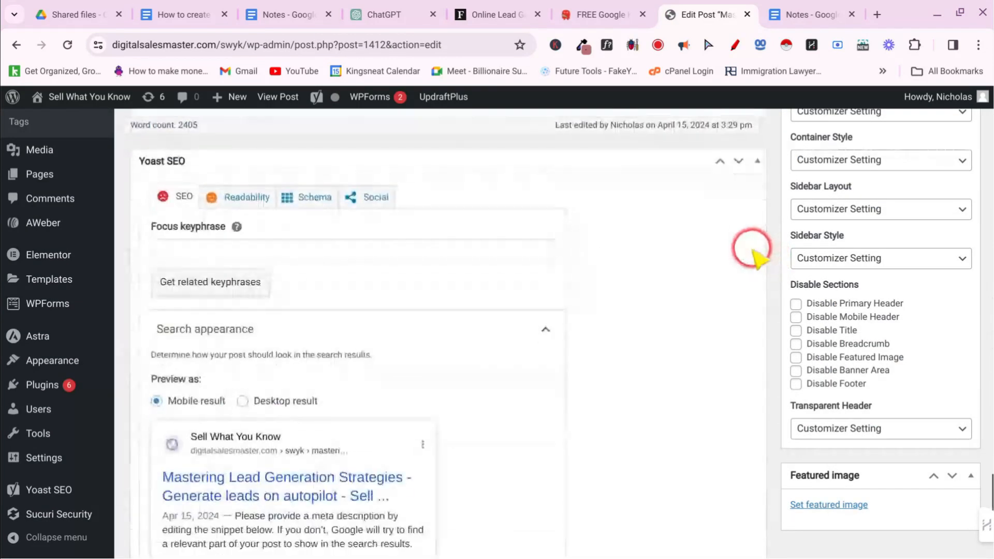
scroll(748, 248, "up", 3)
left_click(286, 274)
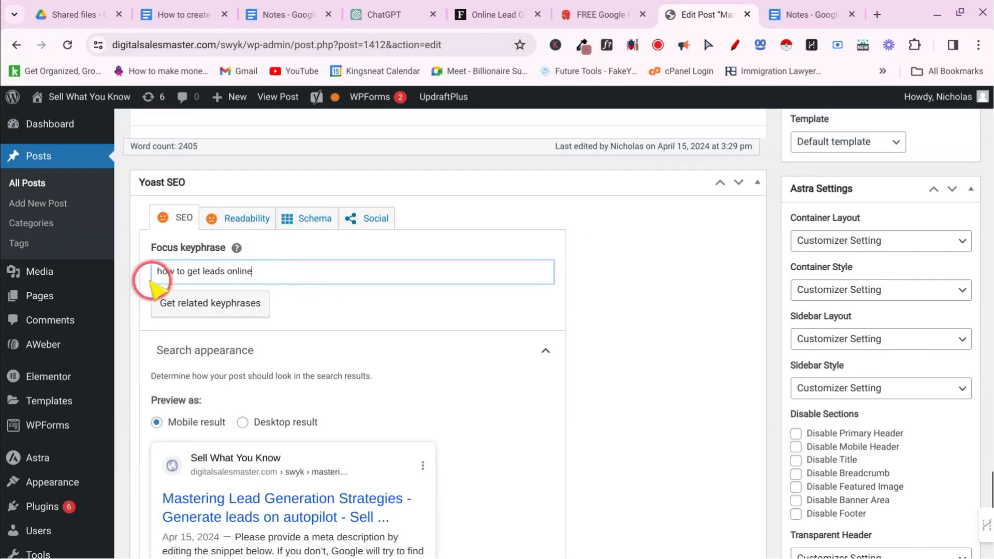
left_click(434, 242)
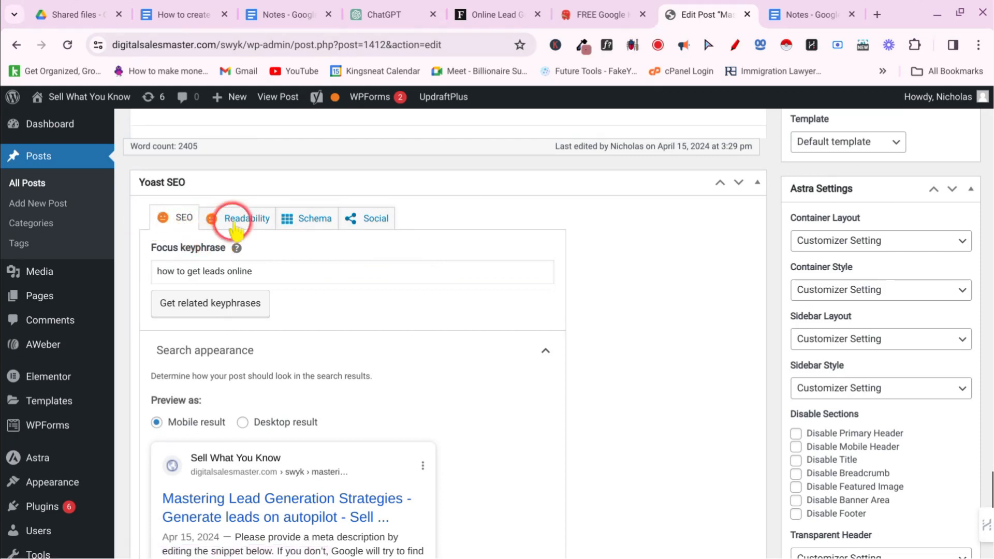
Expand the Yoast SEO analysis and review the problems listed for the focus keyphrase.
scroll(297, 354, "down", 10)
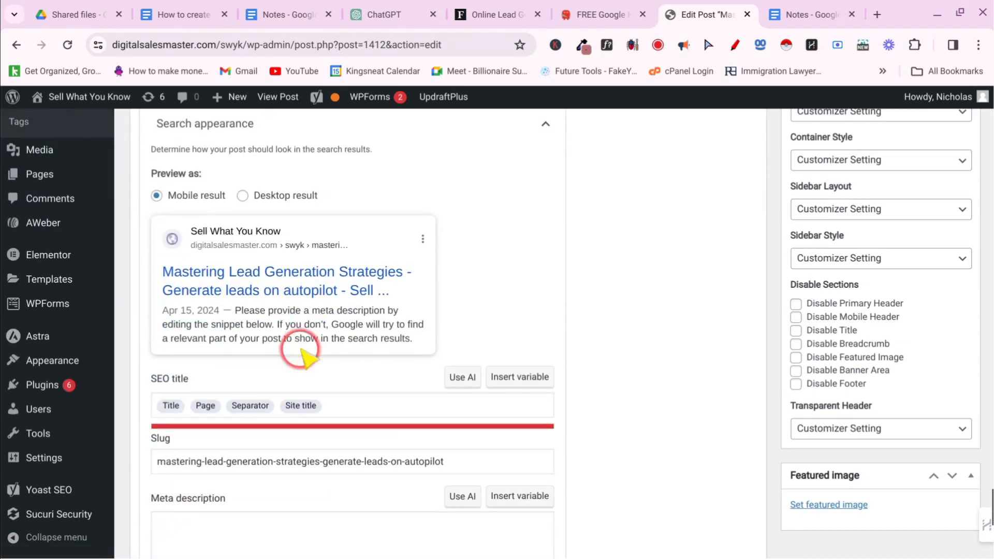
scroll(302, 349, "up", 2)
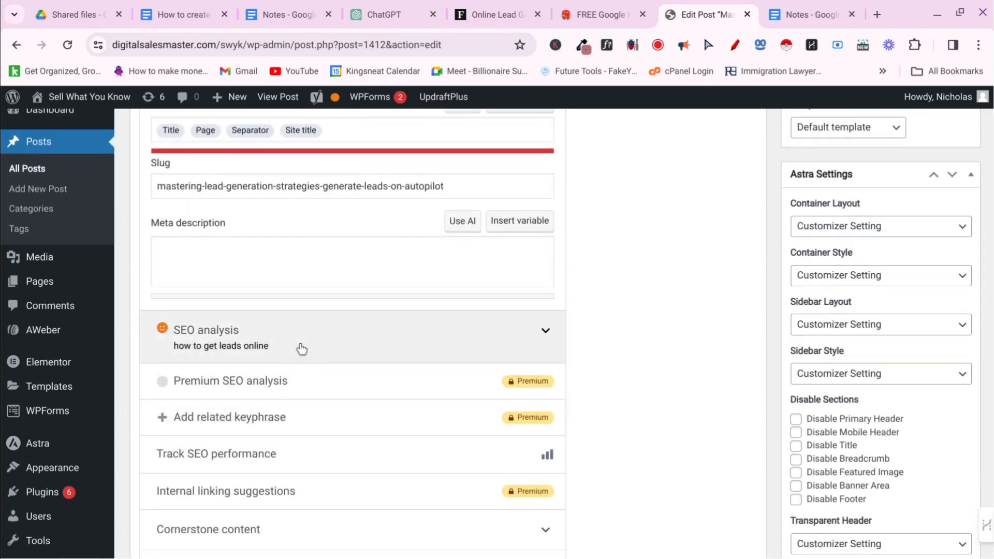
scroll(302, 348, "down", 1)
left_click(544, 300)
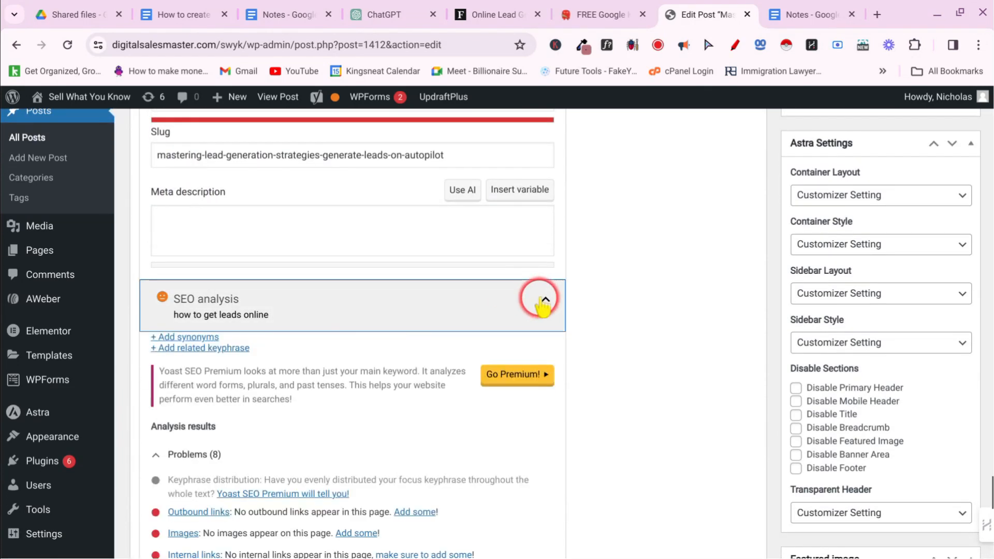
scroll(355, 331, "down", 4)
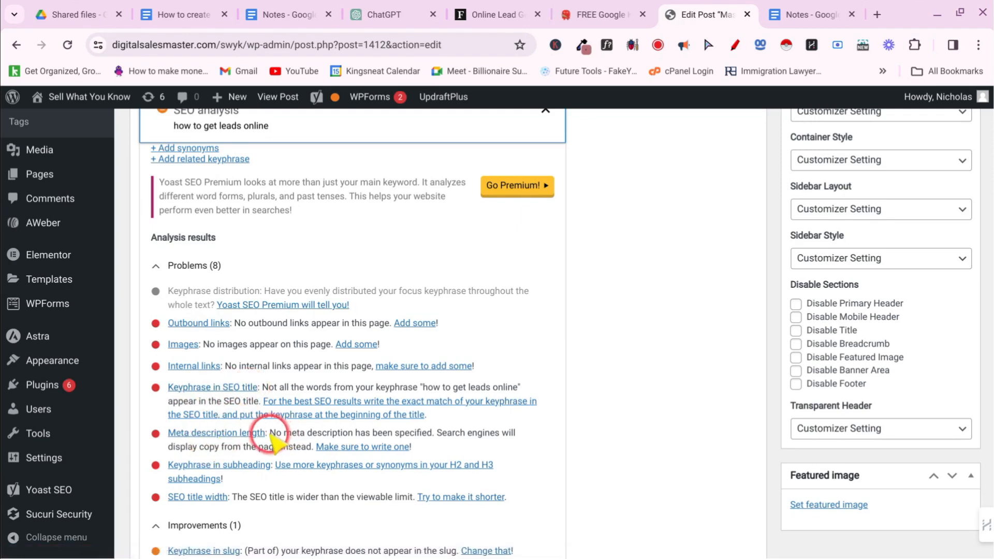
scroll(273, 355, "up", 4)
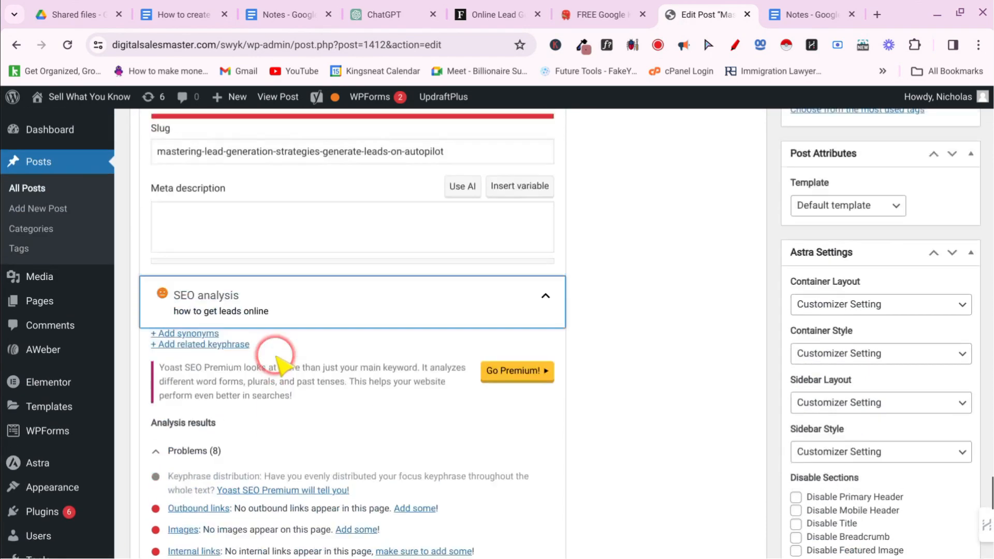
Move the post editor's browser tab directly beside the ChatGPT tab.
left_click(223, 264)
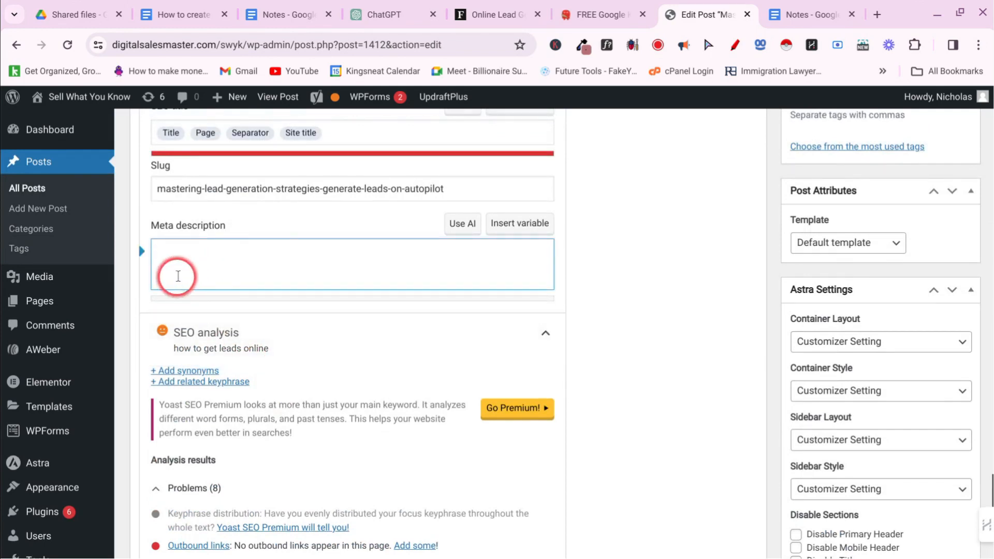
left_click(387, 6)
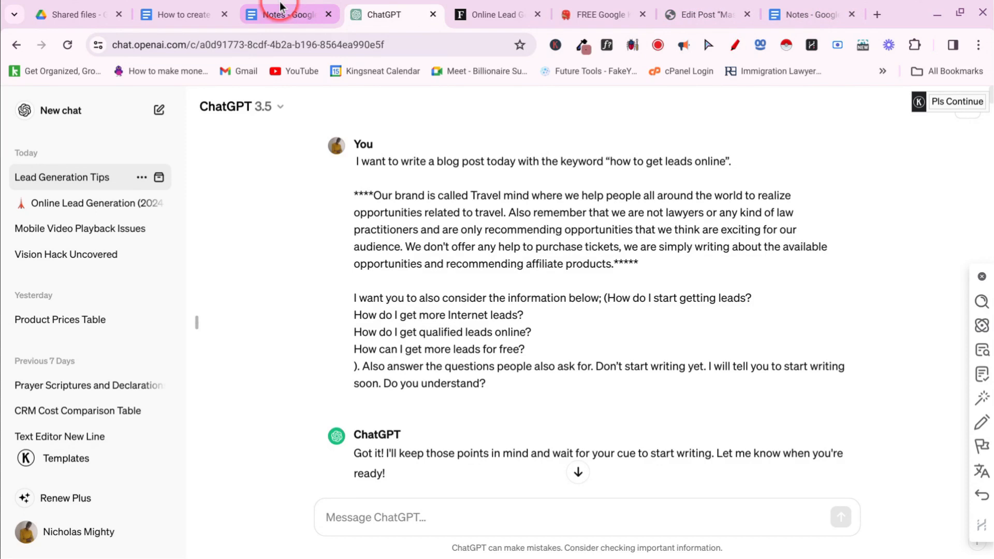
left_click_drag(701, 16, 478, 16)
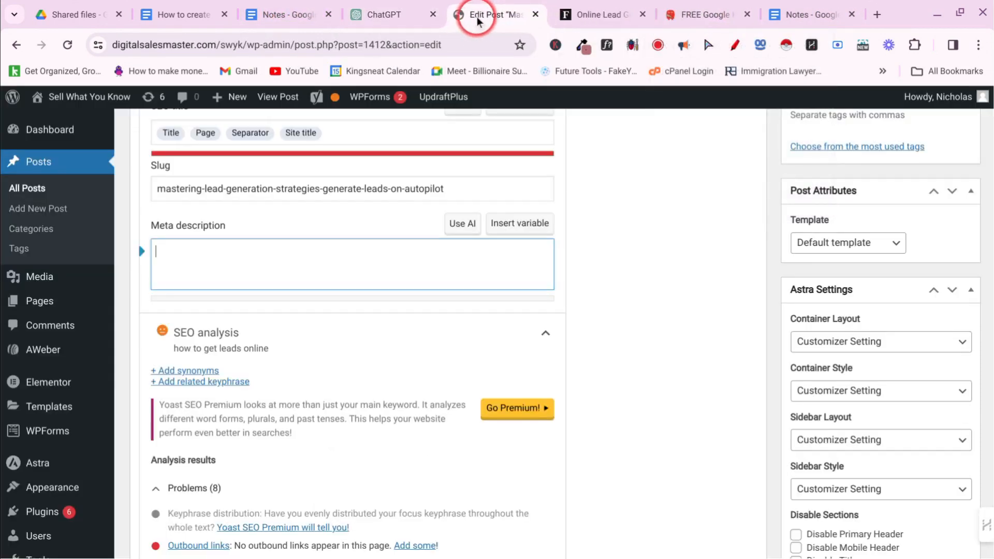
left_click(422, 267)
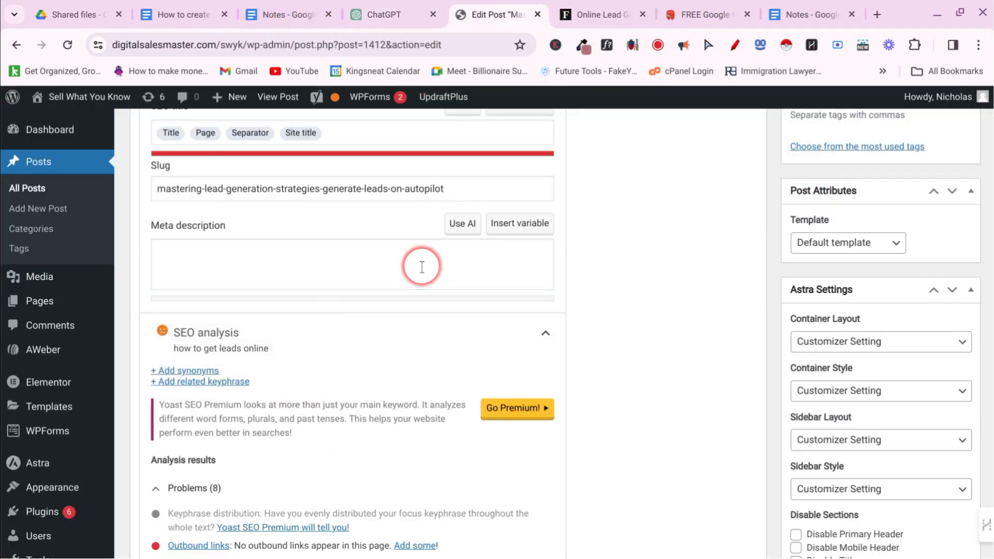
Switch to ChatGPT and send the prompt "Write me the meta description. Include the keyword" in the Lead Generation Tips chat.
left_click(395, 23)
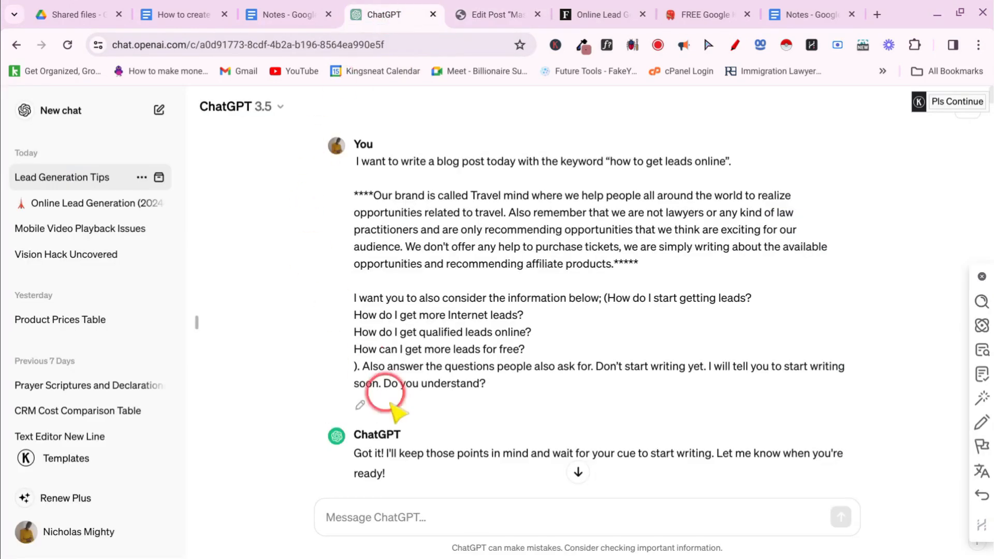
left_click(387, 517)
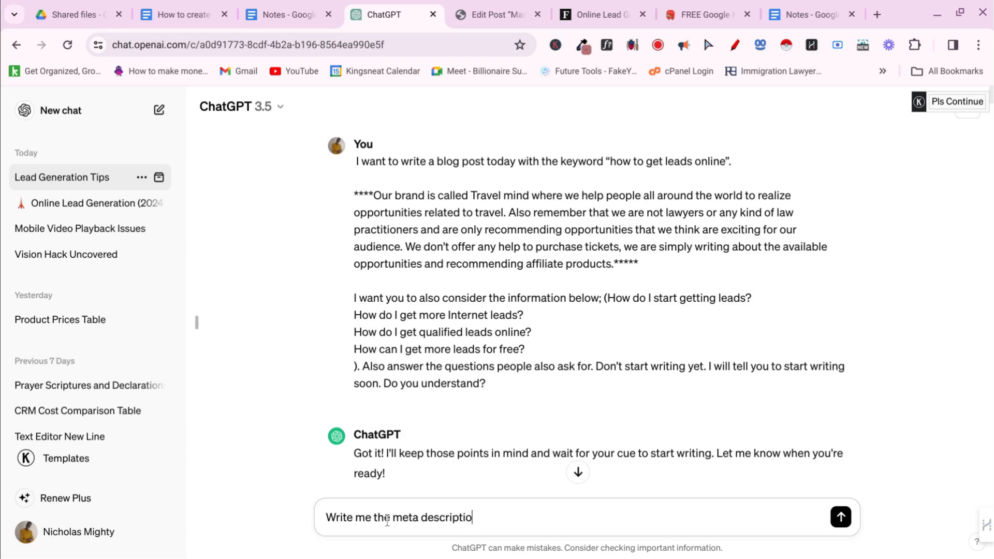
type("Incliude the keyword")
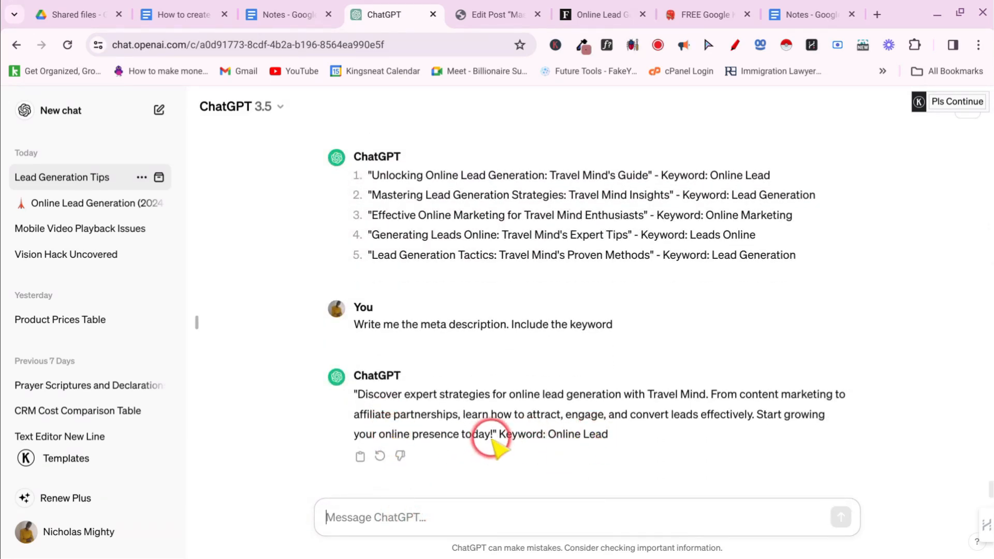
Copy ChatGPT's description text without its quotation marks and keyword note into the post's Yoast meta description.
left_click_drag(490, 435, 357, 403)
key("ctrl+c")
left_click(473, 20)
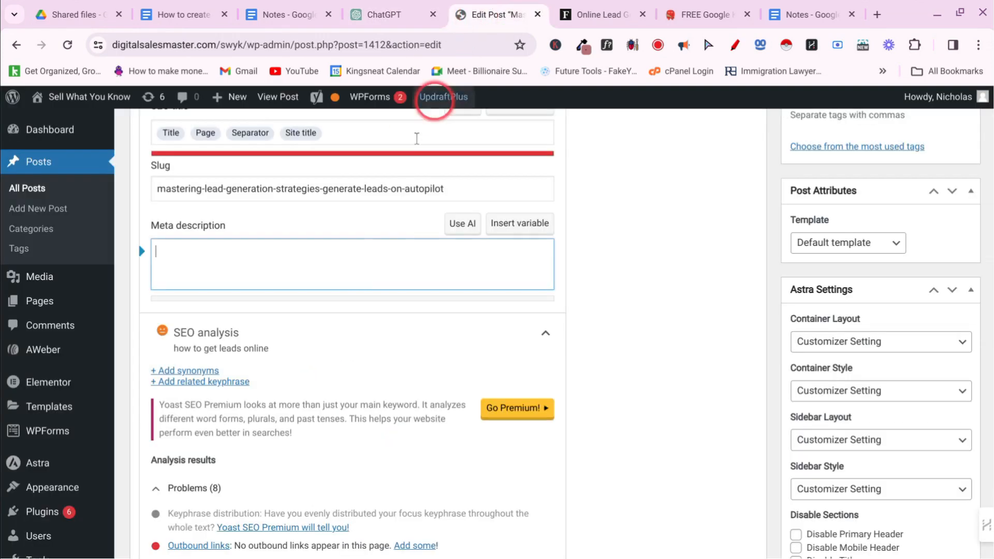
left_click(290, 273)
key("ctrl+v")
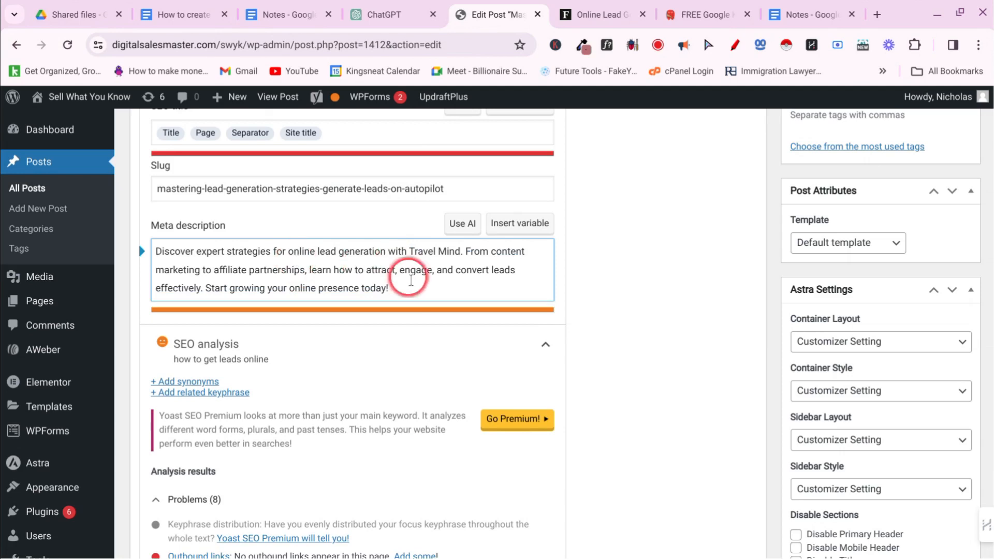
Remove "Start growing your online presence today!" and "with Travel Mind" from the meta description.
left_click_drag(402, 285, 203, 288)
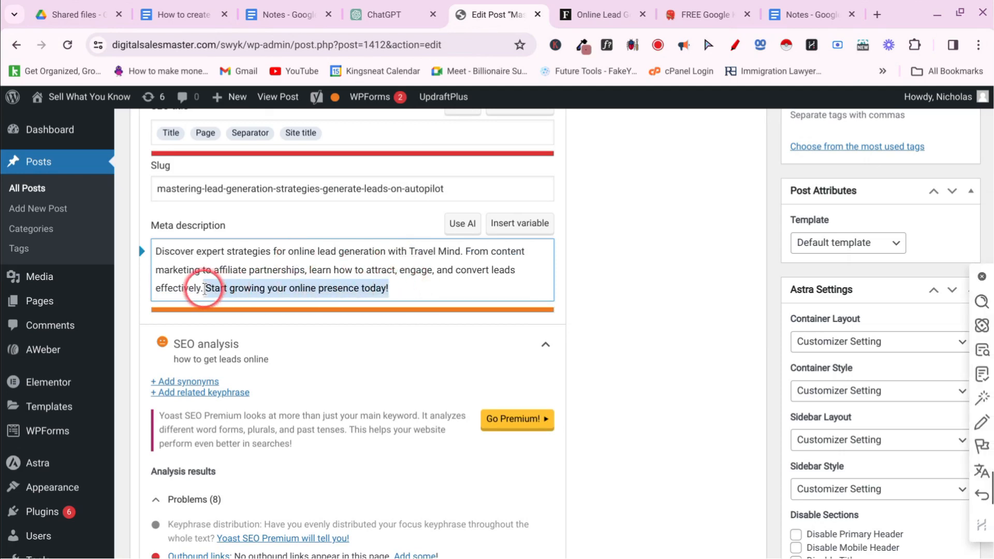
key("BackSpace")
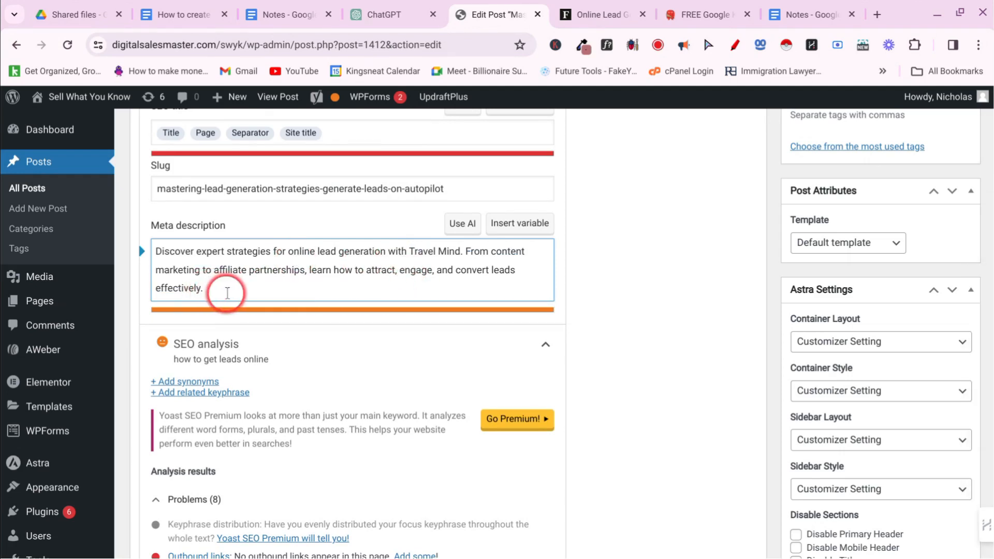
left_click(197, 254)
left_click_drag(198, 253, 393, 253)
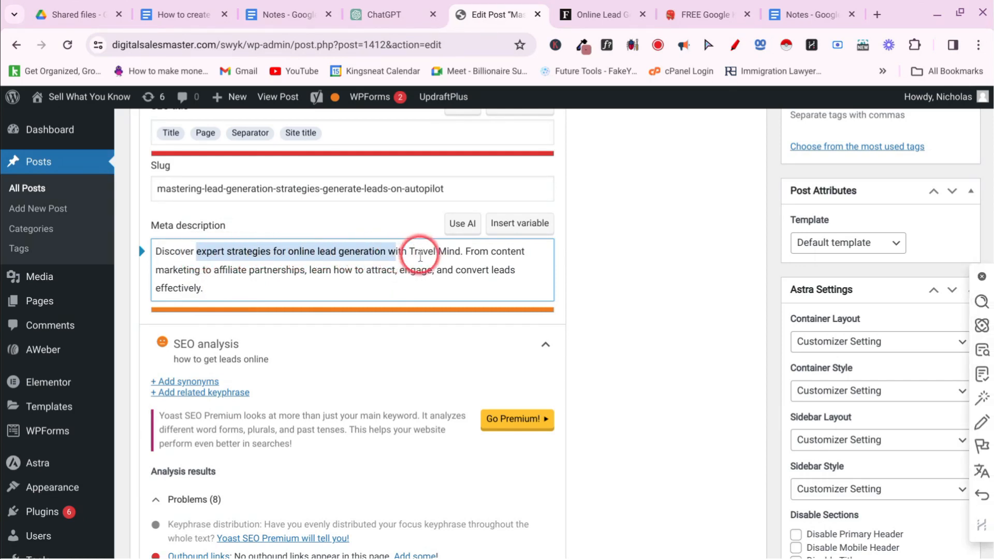
left_click(457, 254)
key("BackSpace")
key("BackSpace")
key("BackSpace")
key("BackSpace")
key("BackSpace")
key("BackSpace")
key("BackSpace")
key("BackSpace")
key("BackSpace")
key("BackSpace")
key("BackSpace")
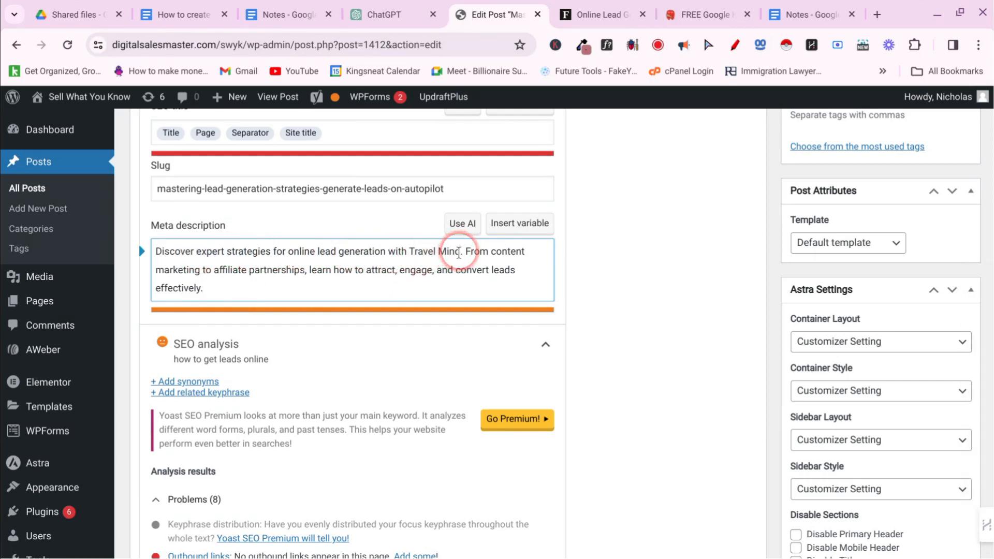
key("BackSpace")
key("BackSpace")
key("BackSpace")
key("BackSpace")
key("BackSpace")
key("BackSpace")
key("BackSpace")
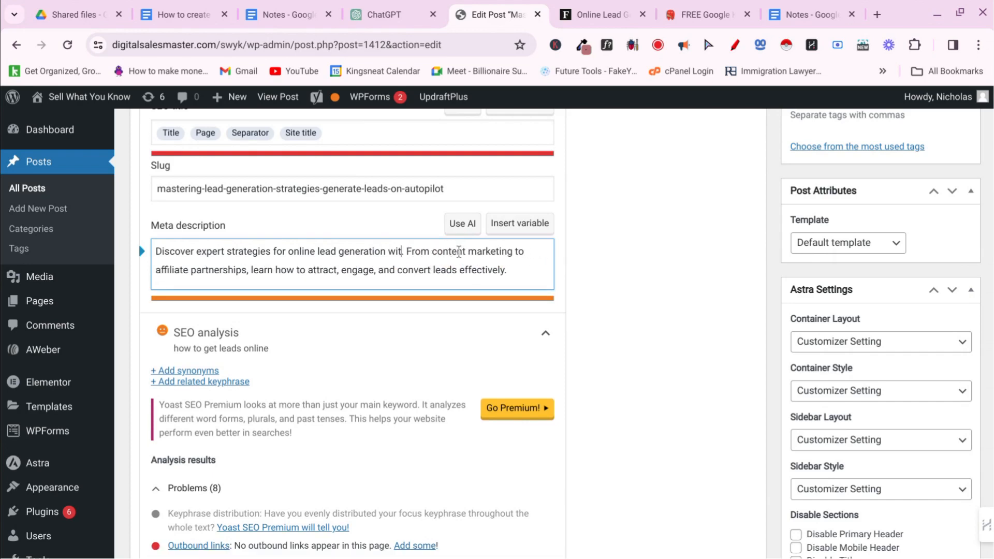
type(".")
left_click(538, 252)
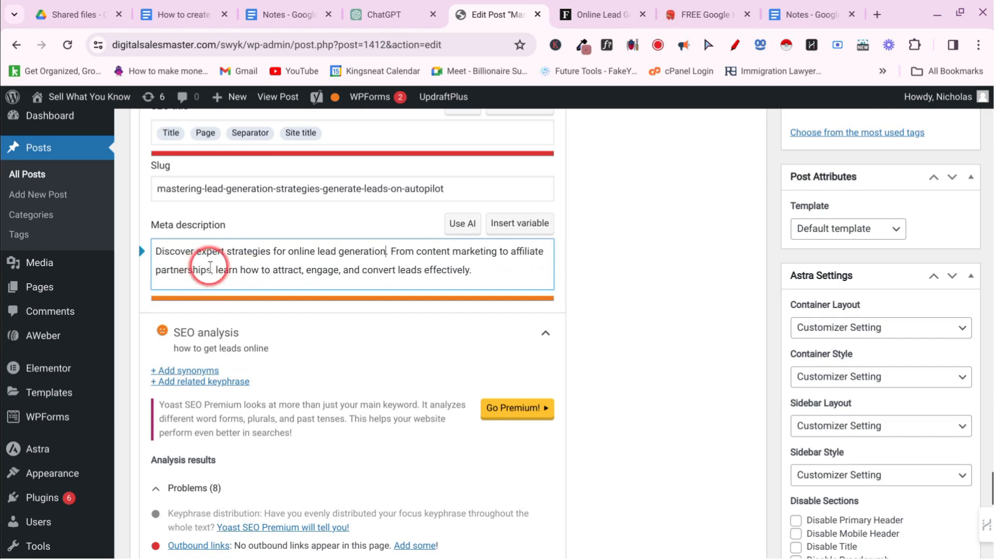
Delete "From content marketing to affiliate partnerships," from the meta description and capitalize "Learn" as the start of its second sentence.
left_click_drag(215, 270, 390, 251)
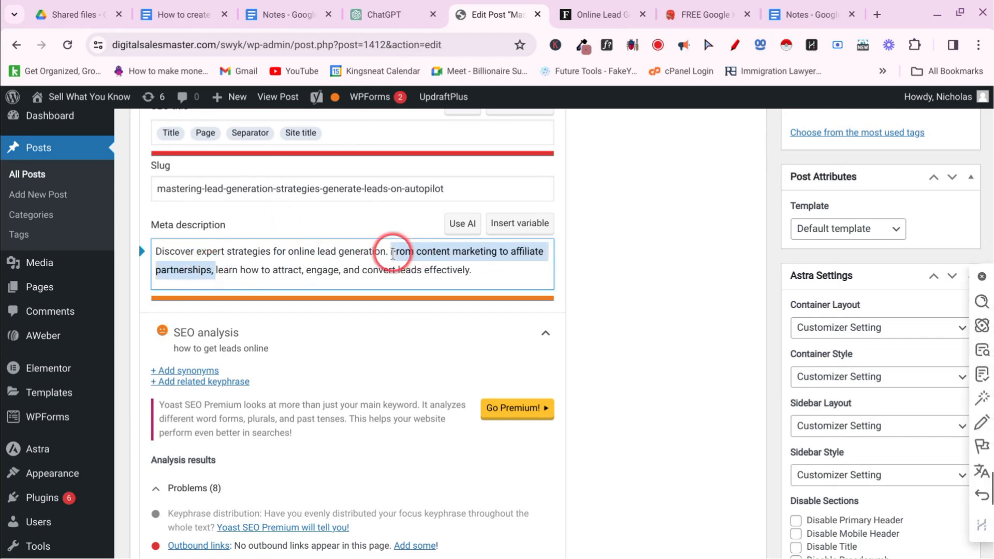
key("BackSpace")
left_click(398, 252)
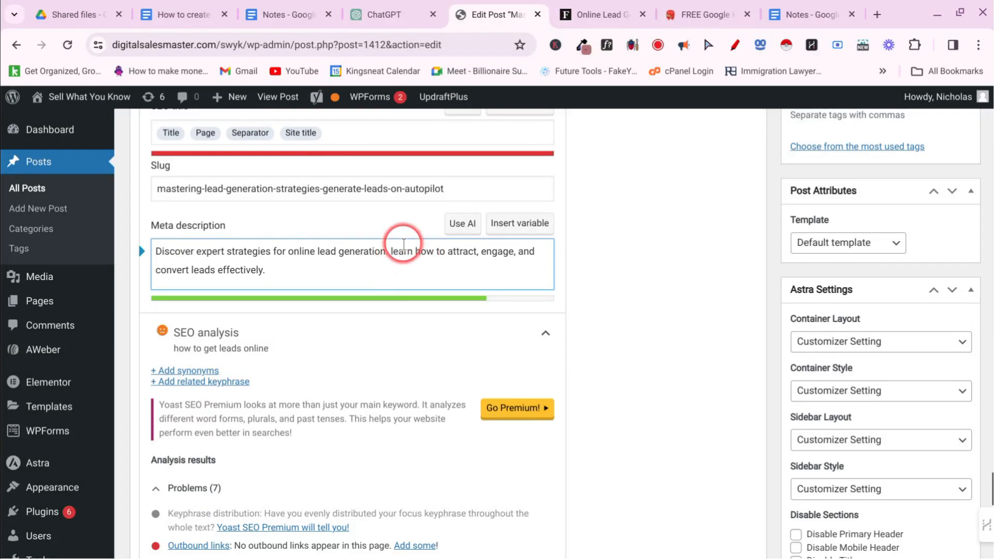
key("BackSpace")
key("BackSpace")
type("Le")
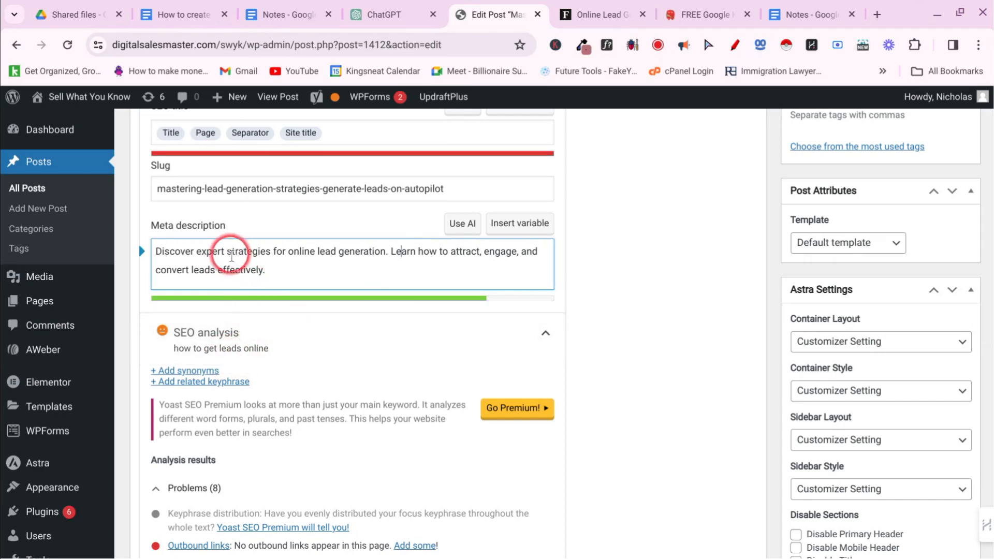
Replace "strategies for online lead generation" in the meta description with the keyphrase "how to get leads online".
left_click_drag(227, 251, 389, 253)
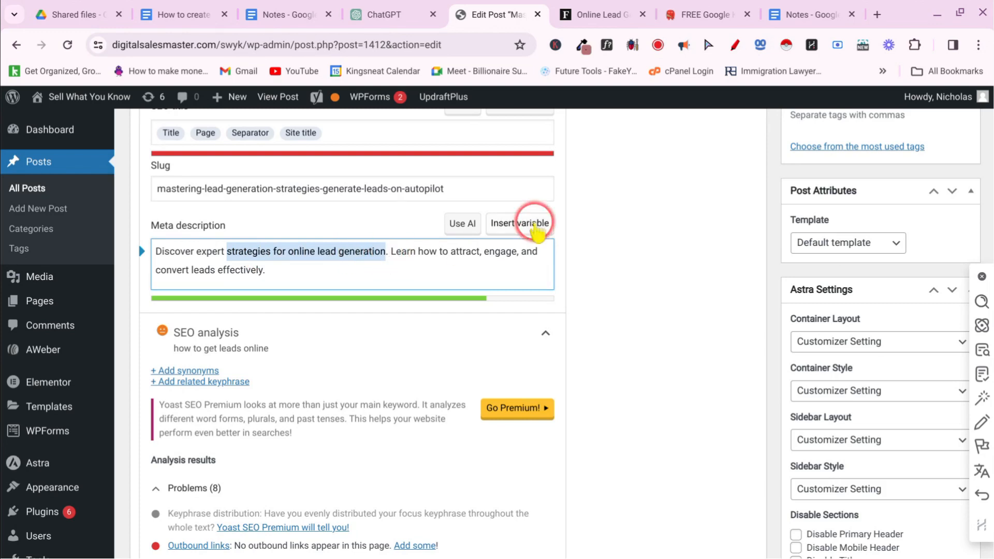
key("BackSpace")
type("how to get leads ")
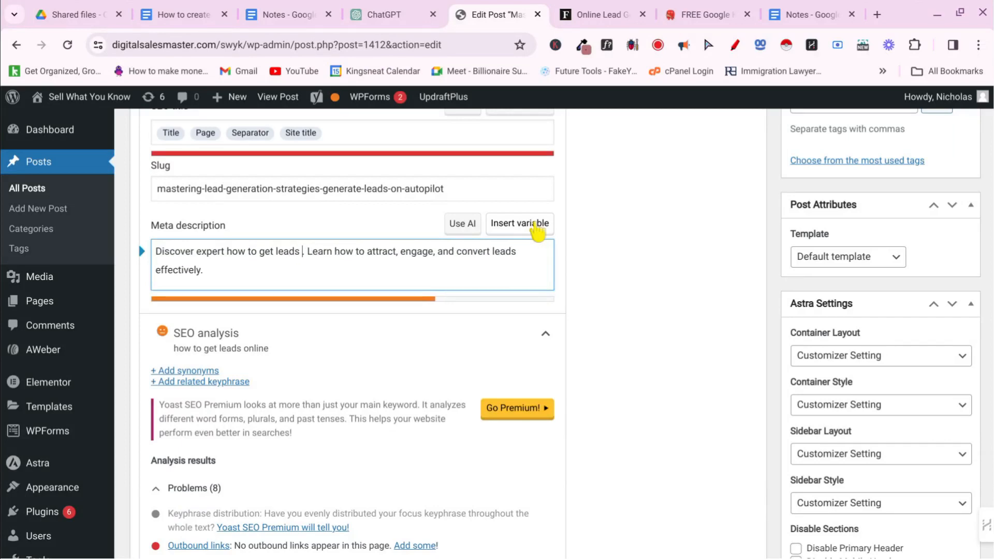
type("online")
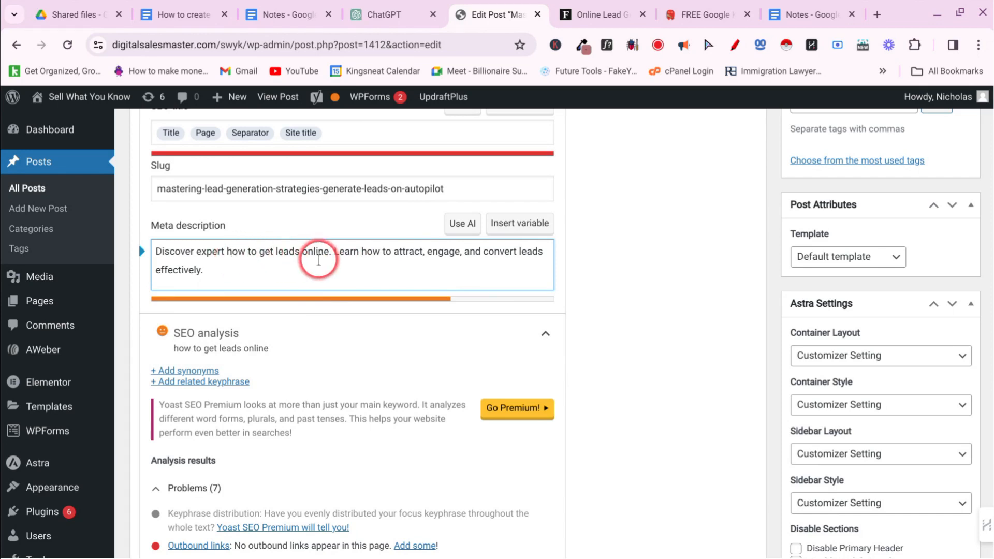
Rewrite the end of the meta description's second sentence as "Learn how to attract and engage your online audience.".
left_click(210, 269)
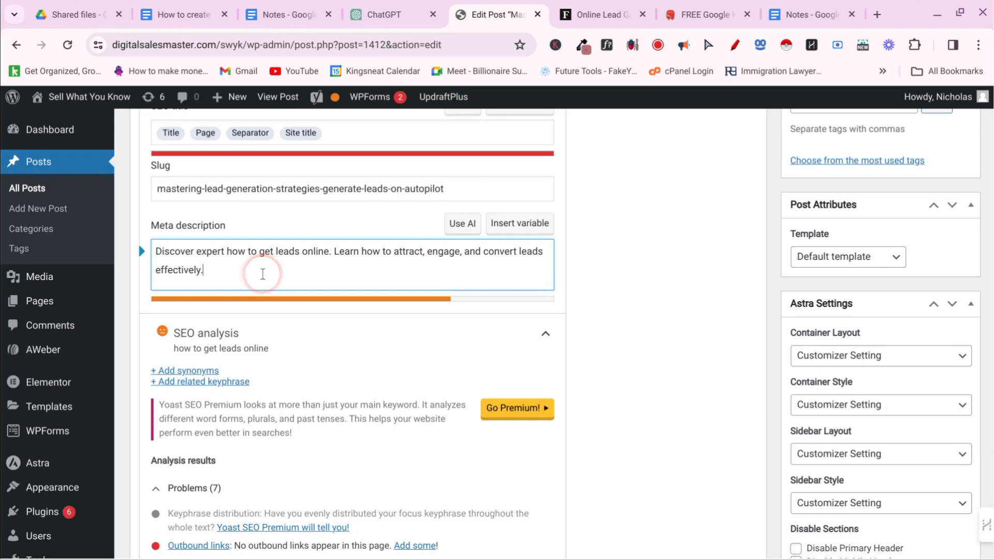
key("BackSpace")
key("BackSpace")
key("BackSpace")
key("BackSpace")
key("BackSpace")
key("BackSpace")
key("BackSpace")
key("BackSpace")
key("BackSpace")
key("BackSpace")
key("BackSpace")
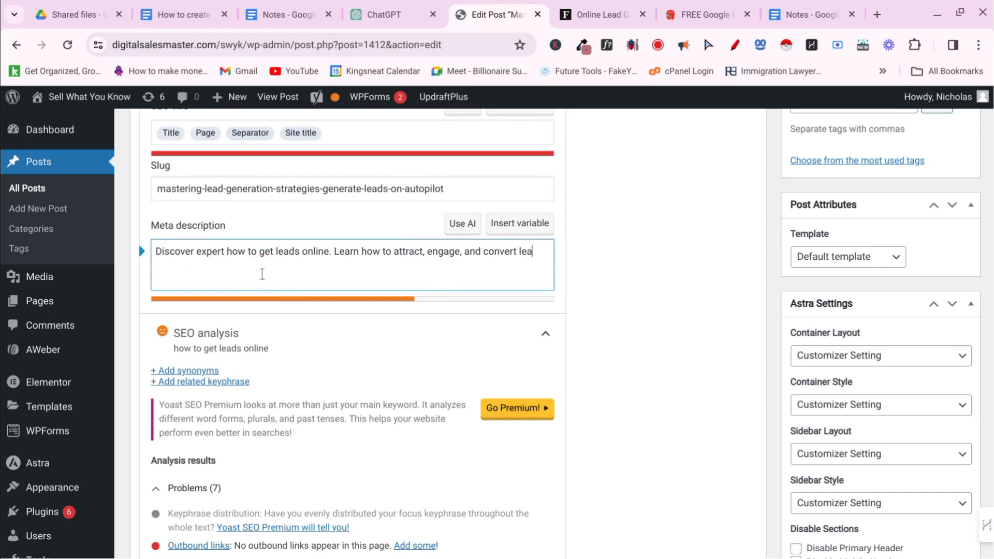
key("BackSpace")
key("BackSpace")
key("BackSpace")
key("BackSpace")
key("BackSpace")
key("BackSpace")
key("BackSpace")
key("BackSpace")
key("BackSpace")
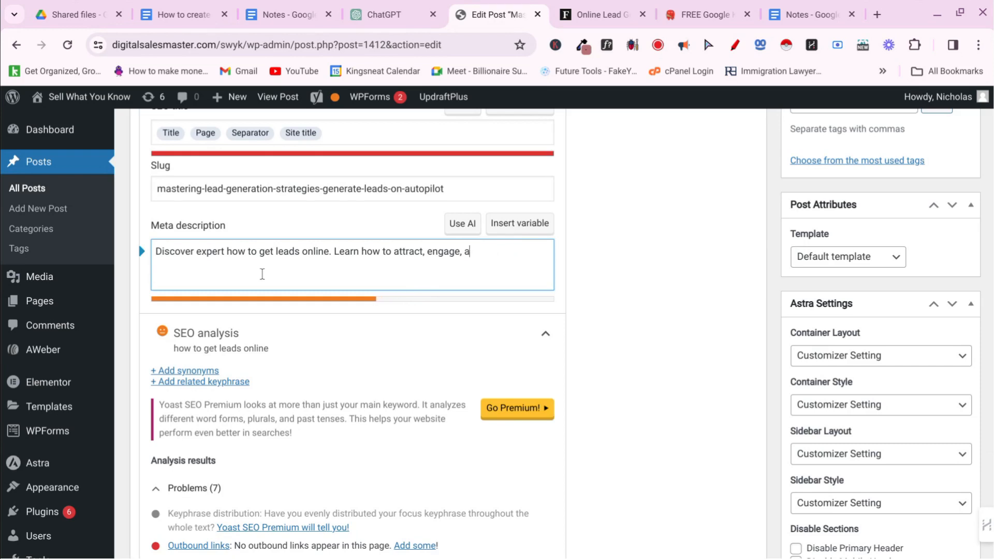
key("BackSpace")
key("BackSpace")
key("BackSpace")
key("BackSpace")
key("BackSpace")
key("BackSpace")
key("BackSpace")
key("BackSpace")
key("BackSpace")
key("BackSpace")
key("BackSpace")
type("ct and engage your online audience.")
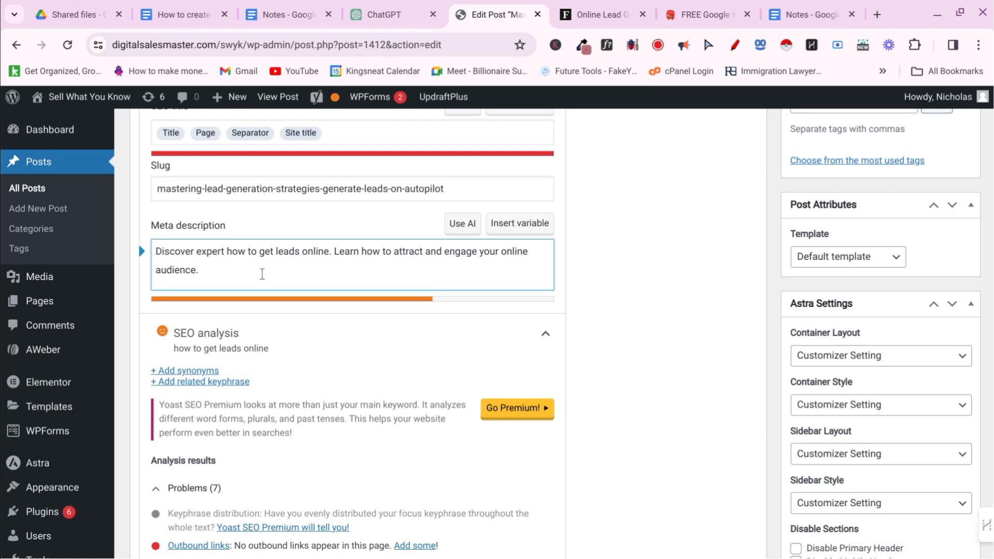
Add "Online leads on autopilot" at the end of the meta description.
type("Online ")
type("lead")
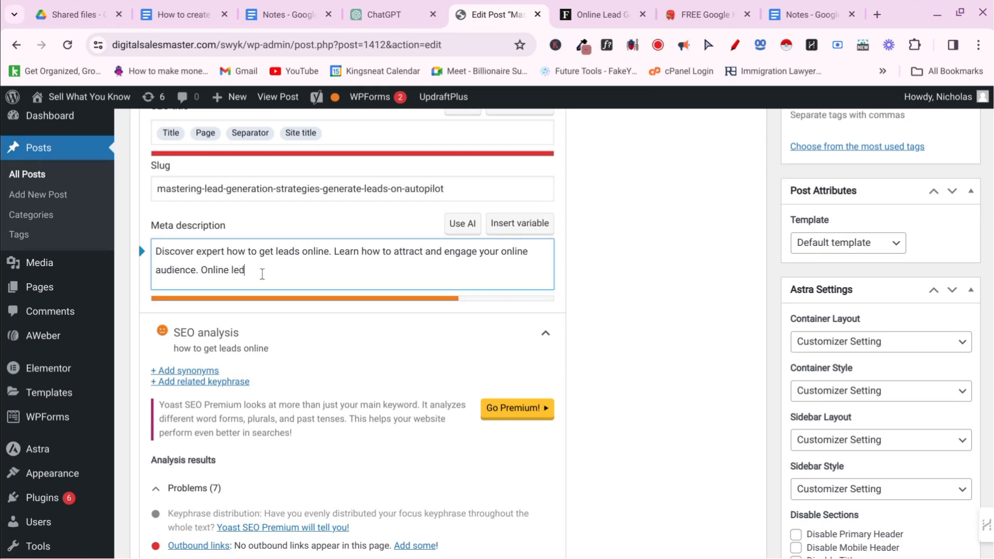
key("BackSpace")
key("BackSpace")
type("ads on au")
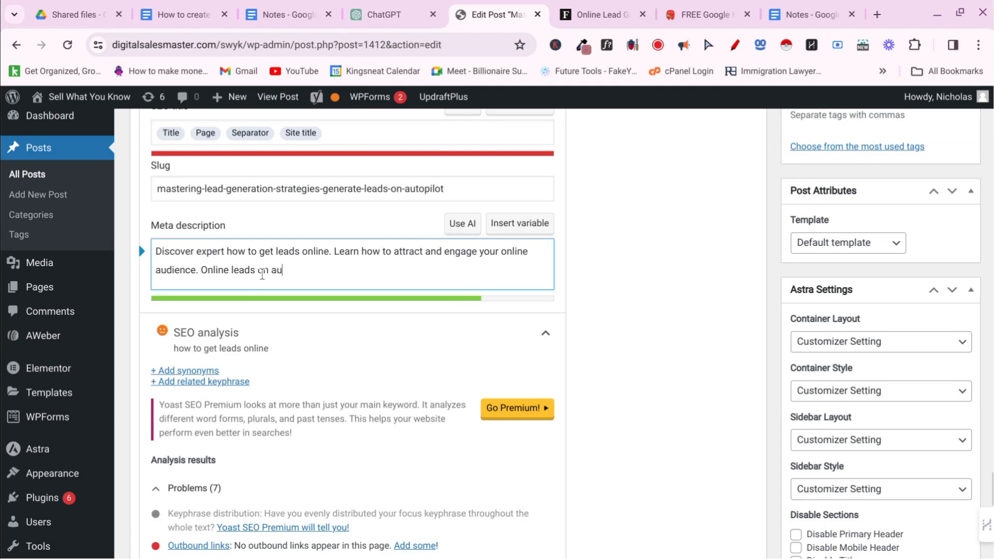
type("topilot")
Check the problems listed in the Yoast SEO analysis and the search result preview of the post.
scroll(289, 321, "down", 2)
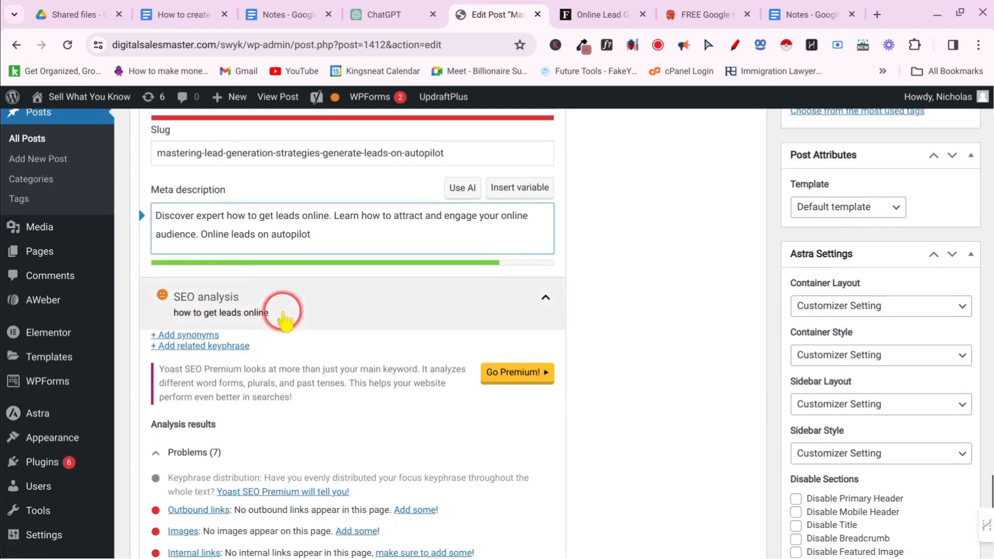
scroll(323, 317, "down", 3)
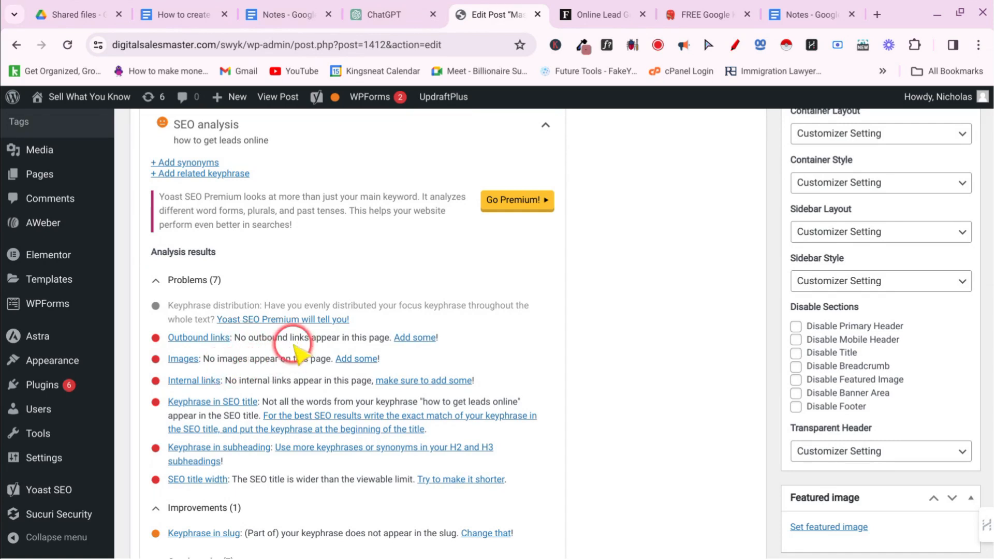
scroll(292, 345, "up", 2)
scroll(291, 344, "up", 6)
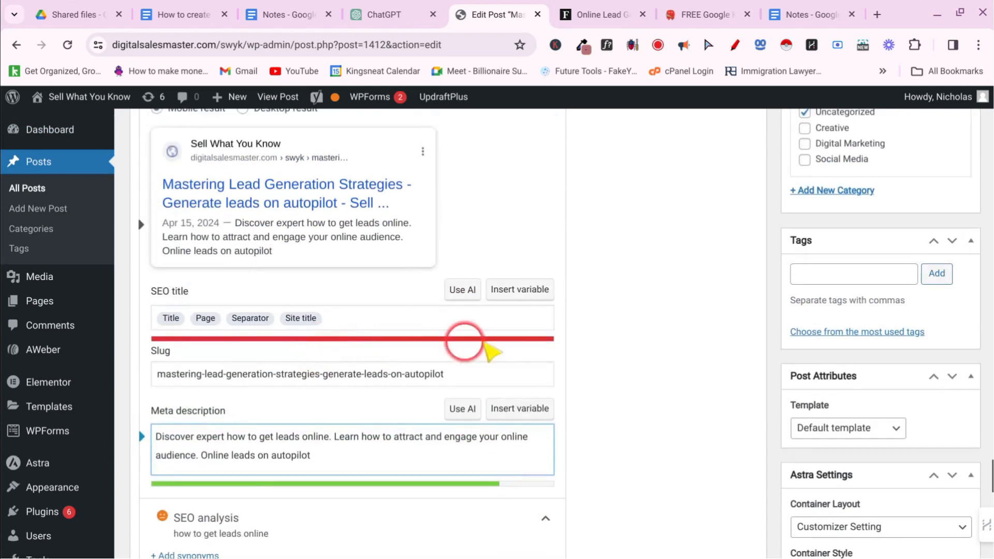
Look through the post body from the closing paragraphs back up to the "Tailoring Content for Your Audience" section.
scroll(677, 289, "up", 6)
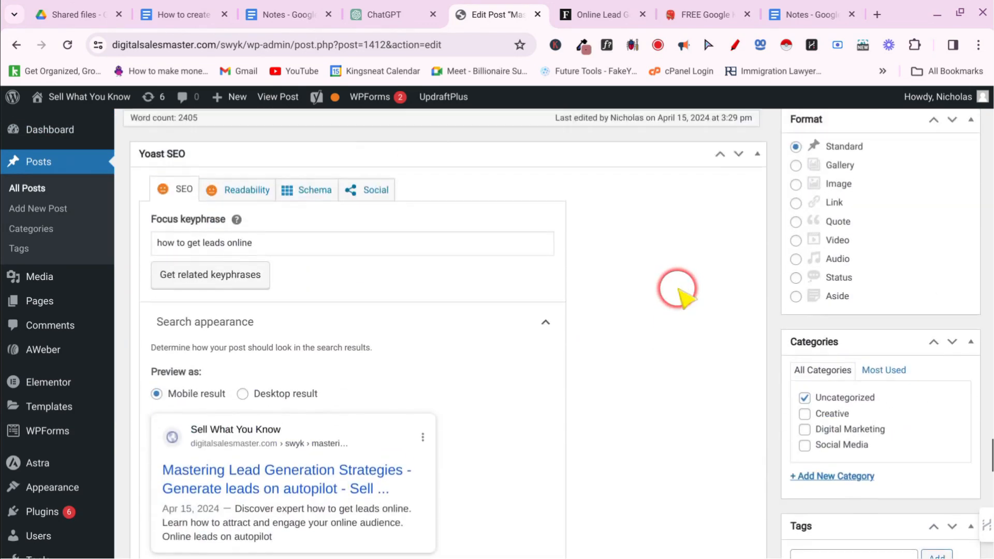
scroll(677, 289, "up", 5)
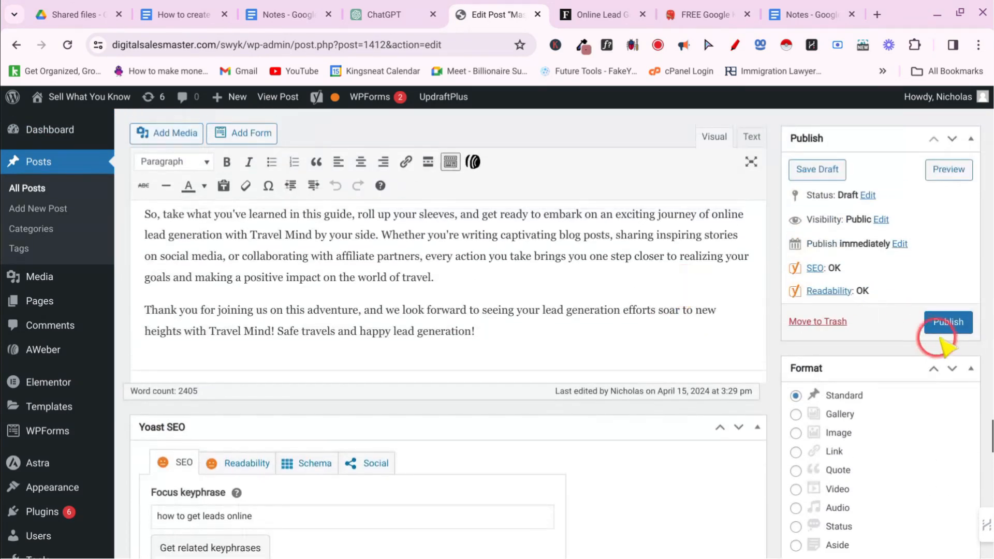
scroll(704, 312, "up", 3)
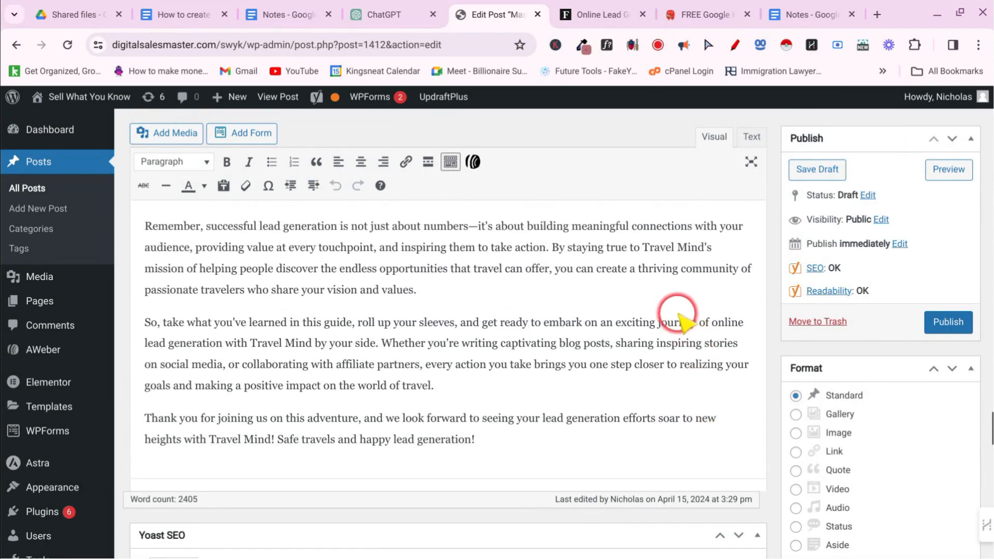
scroll(655, 309, "up", 2)
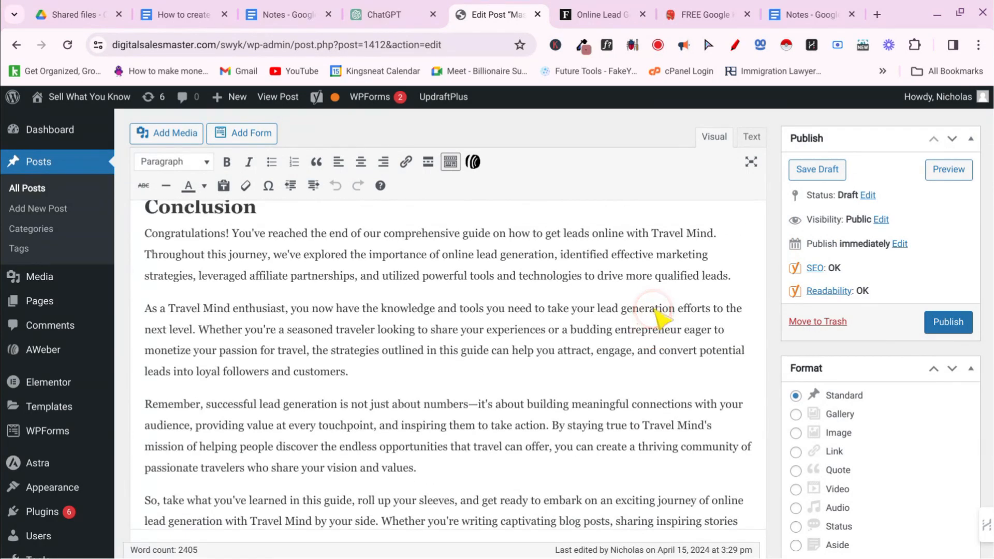
scroll(655, 310, "up", 5)
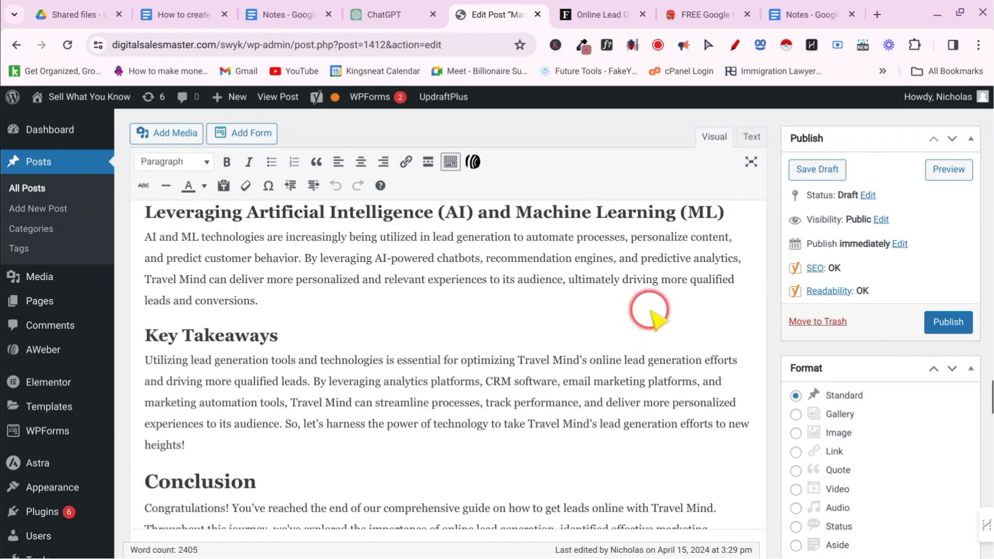
scroll(649, 324, "up", 6)
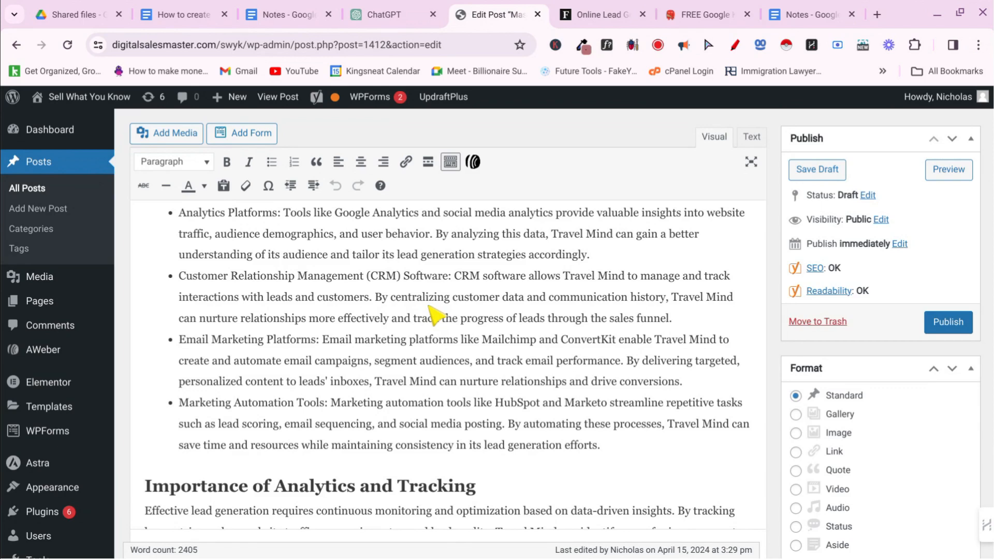
left_click(385, 16)
scroll(512, 357, "up", 18)
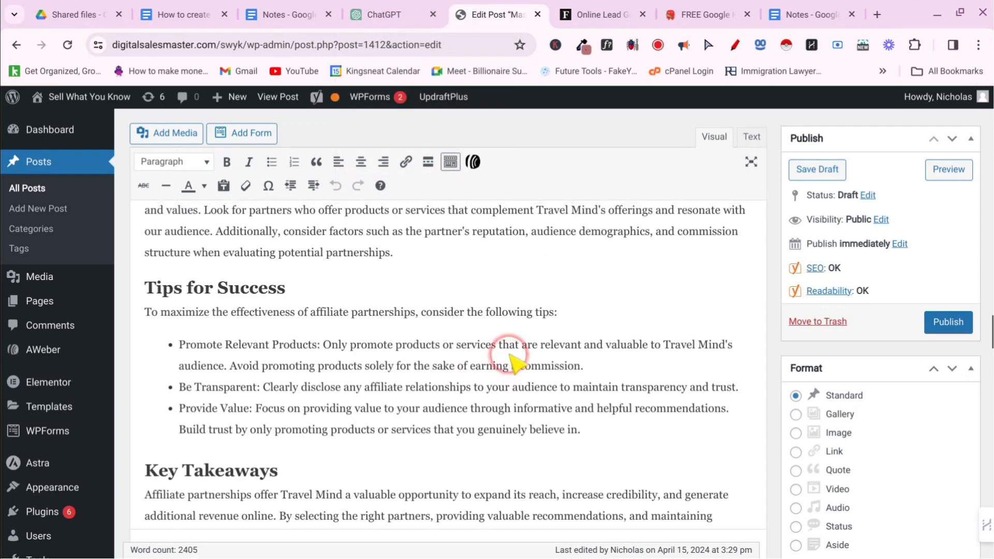
scroll(514, 363, "up", 15)
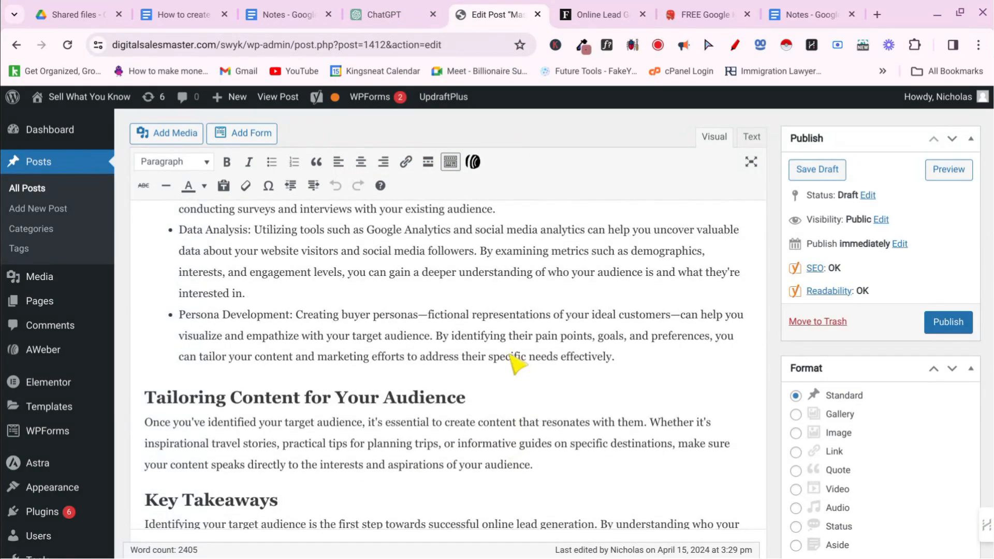
left_click(455, 397)
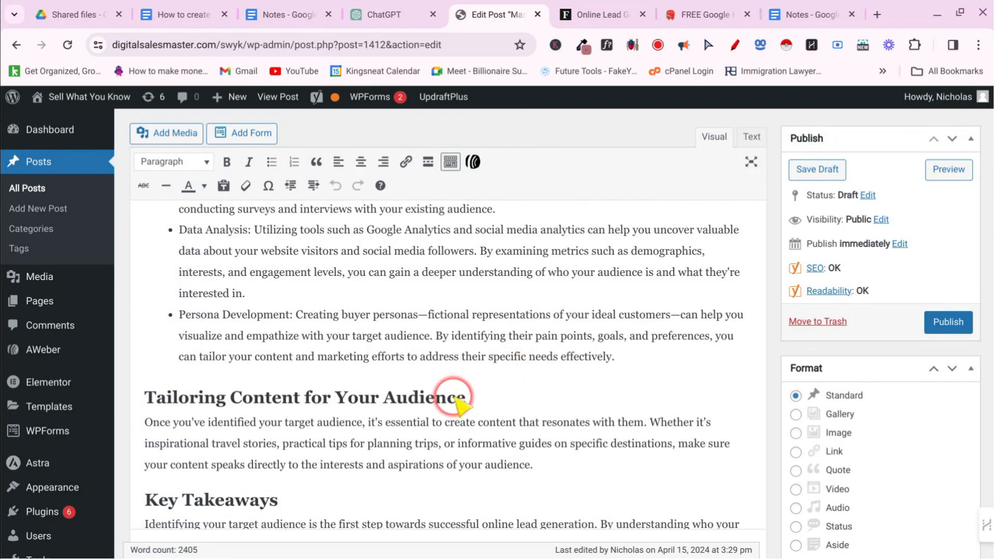